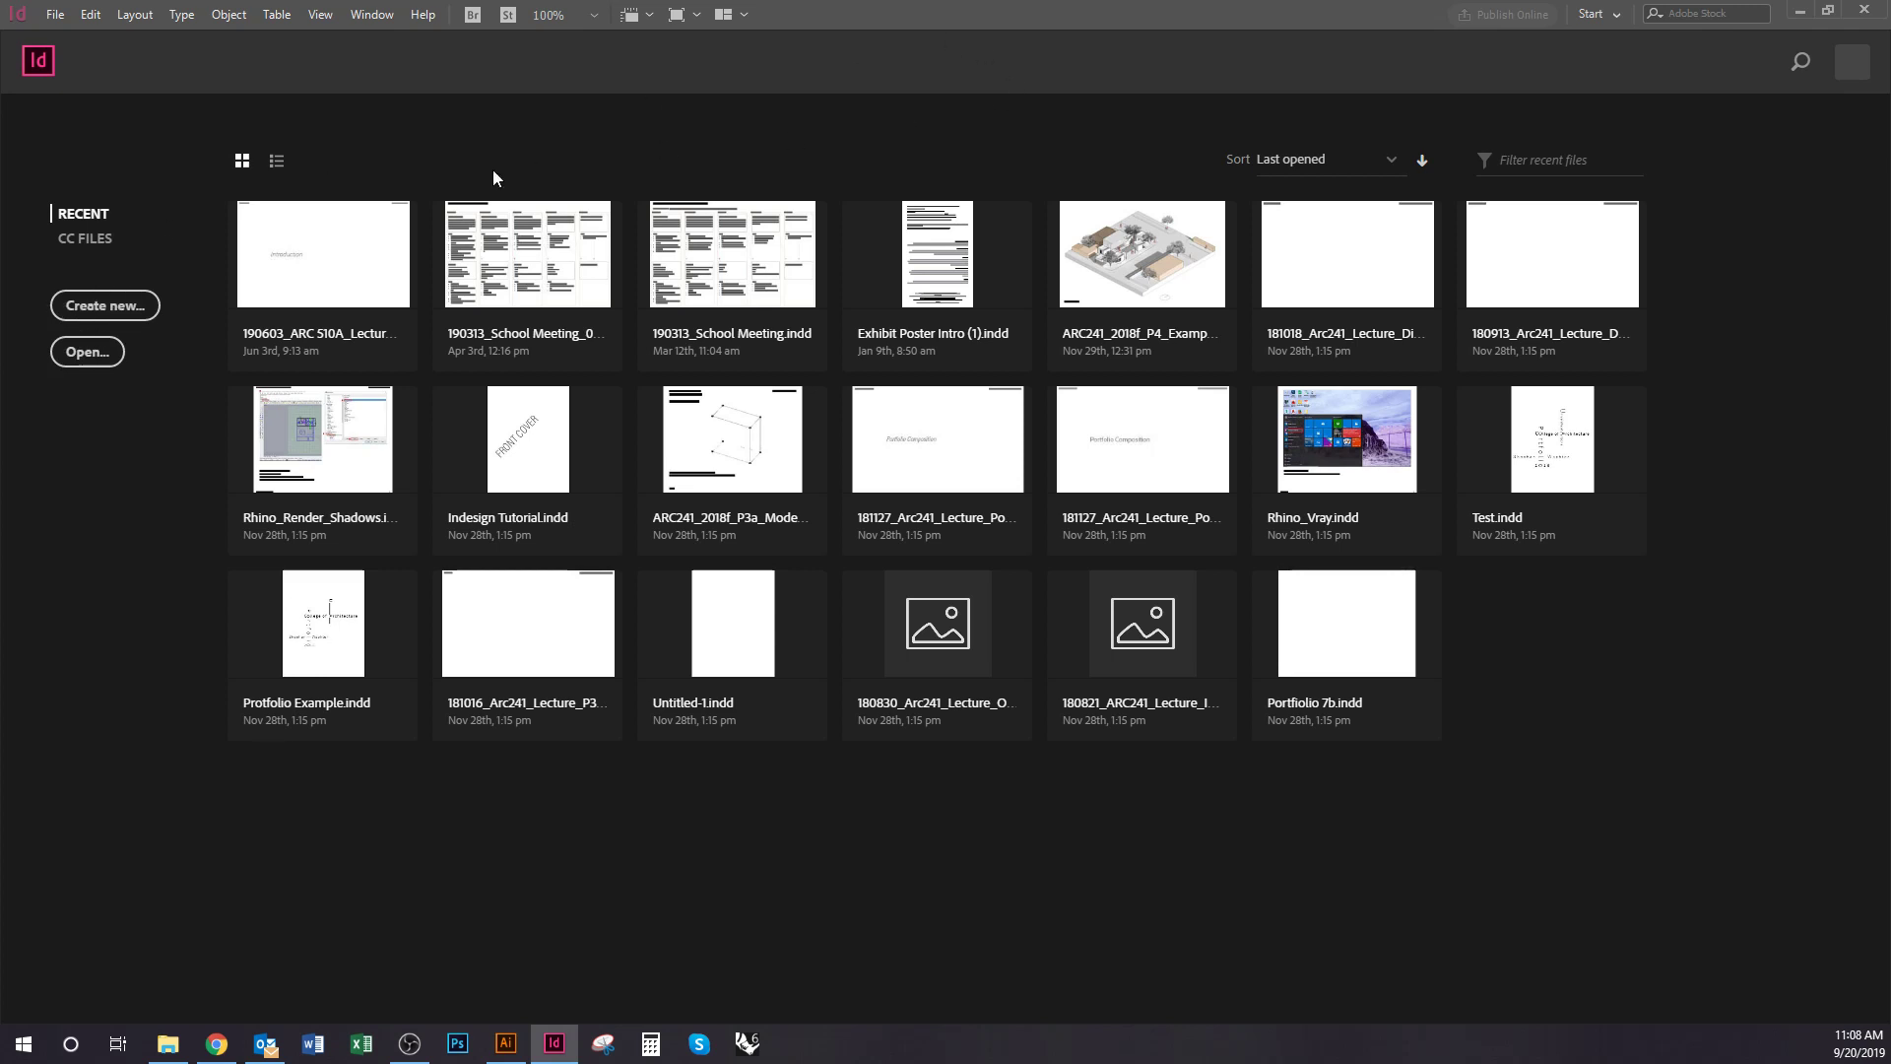
Set up a new print document in inches: 36 × 24 in, 1 page, facing pages off
left_click(90, 313)
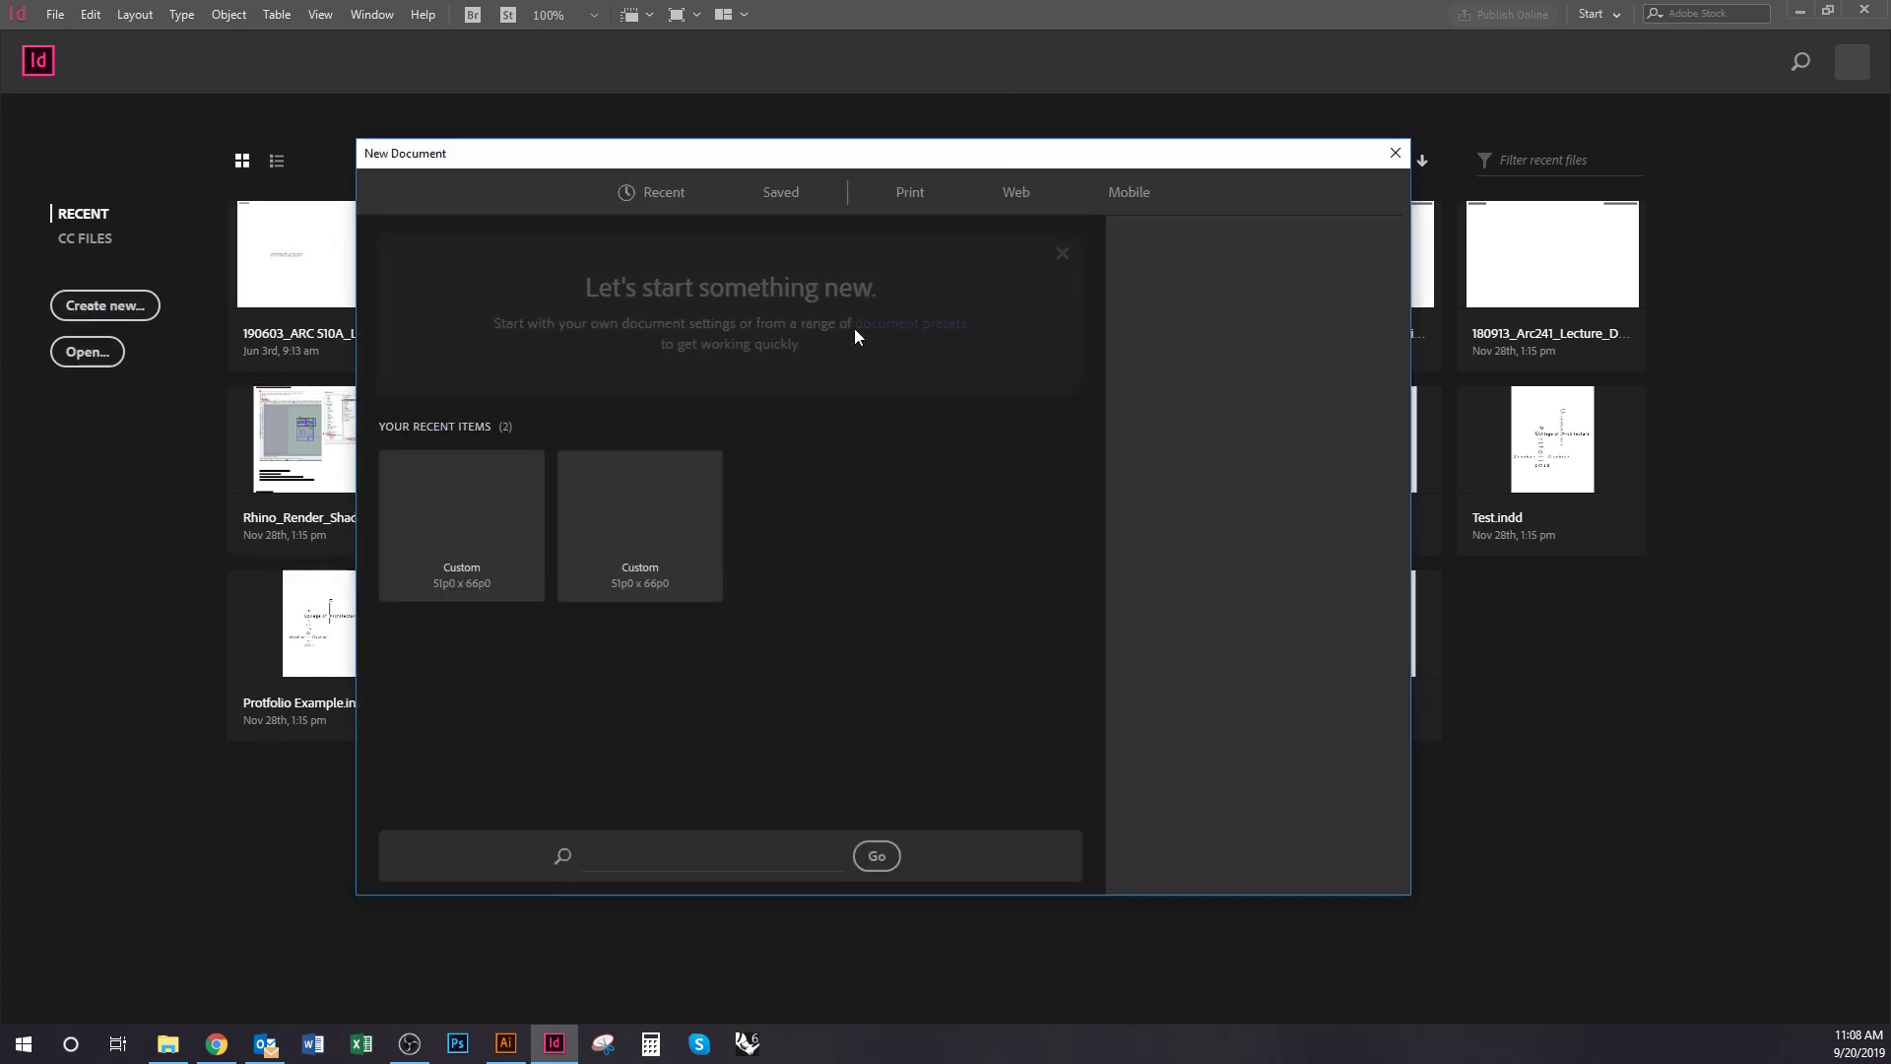
left_click_drag(811, 168, 777, 168)
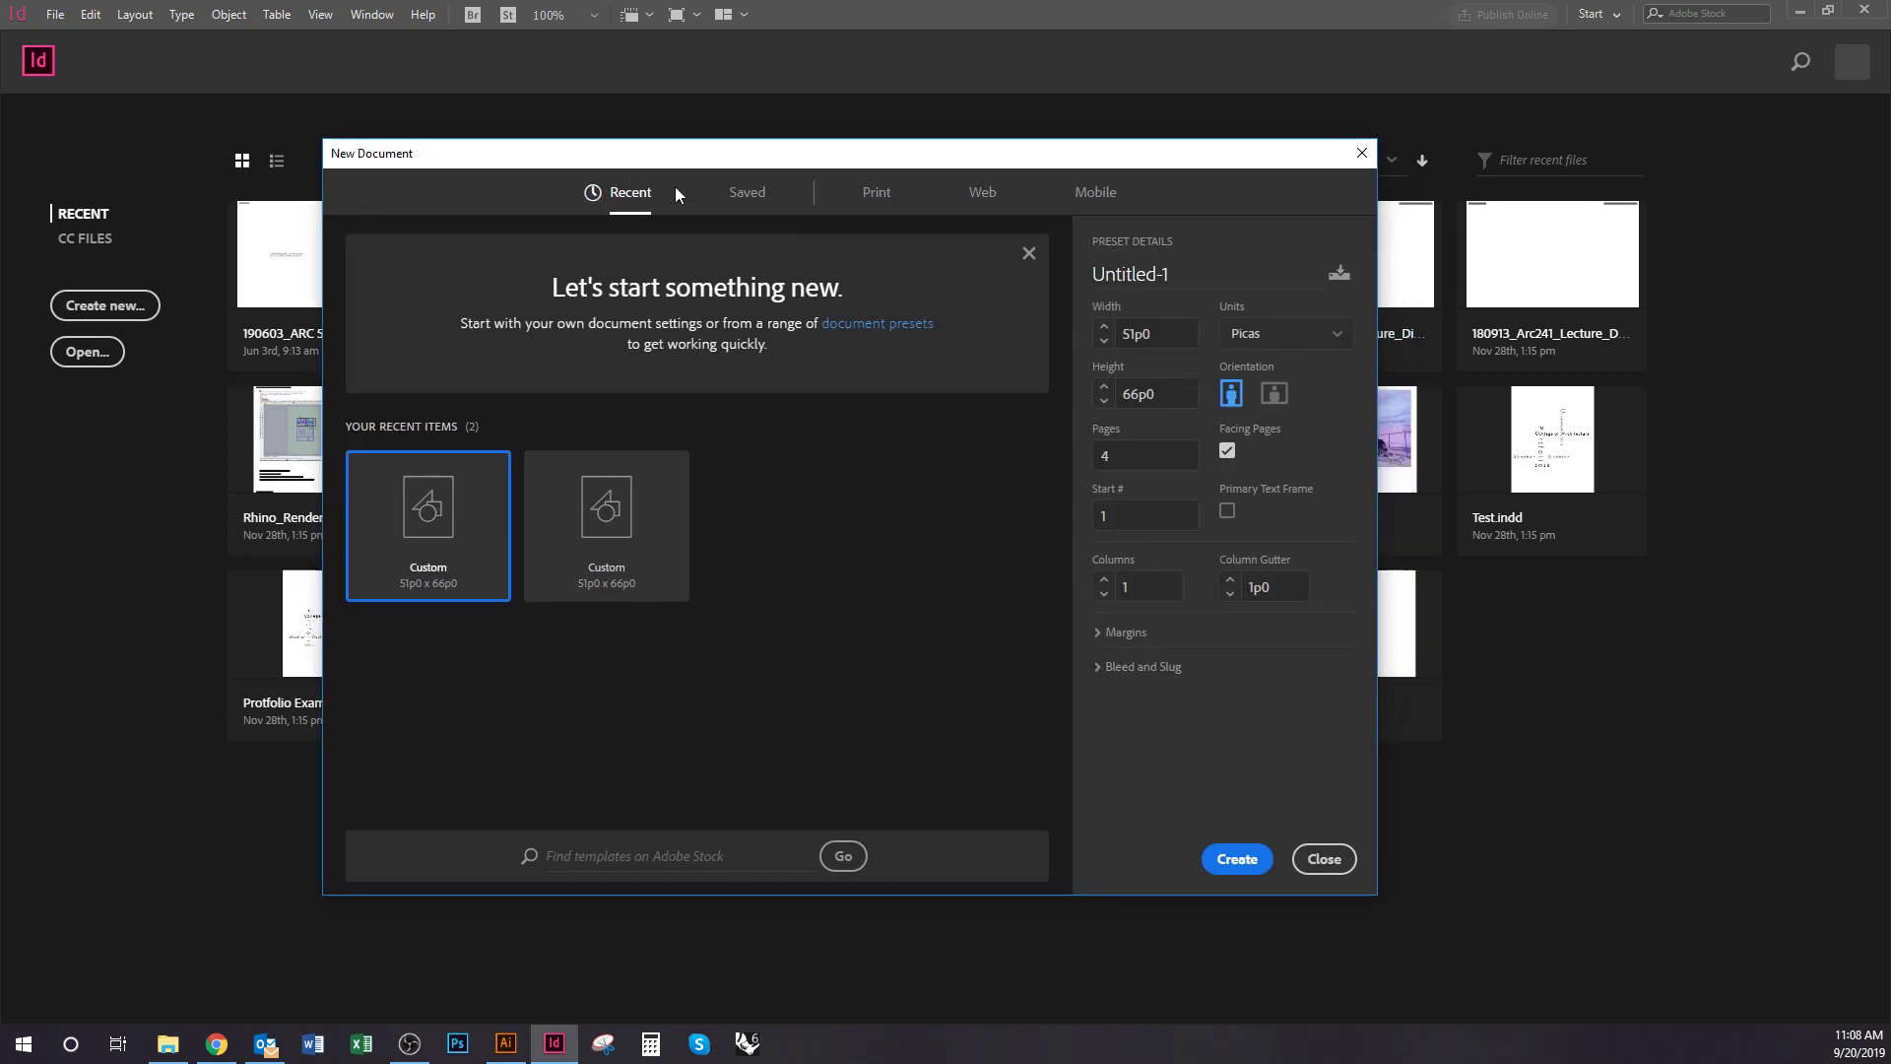
left_click(877, 202)
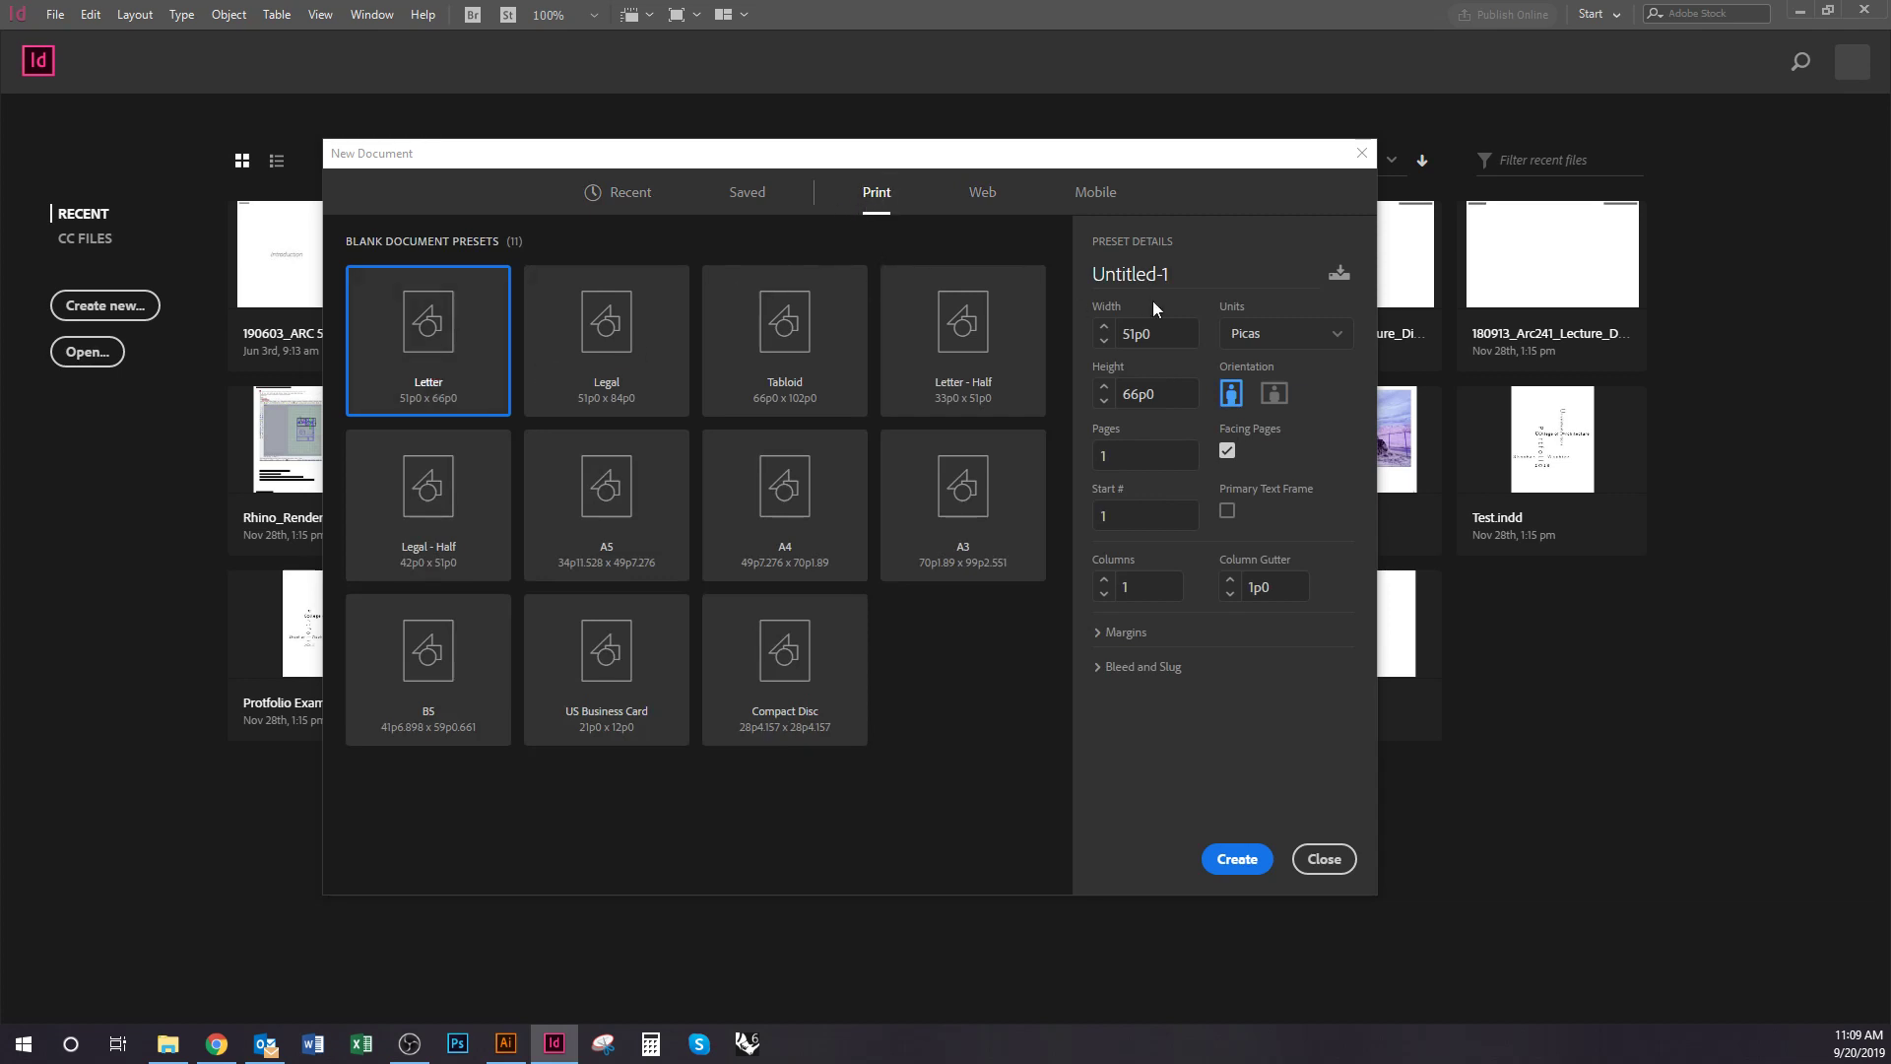
left_click(1338, 339)
left_click(1278, 434)
left_click(1164, 337)
type("36")
key("Tab")
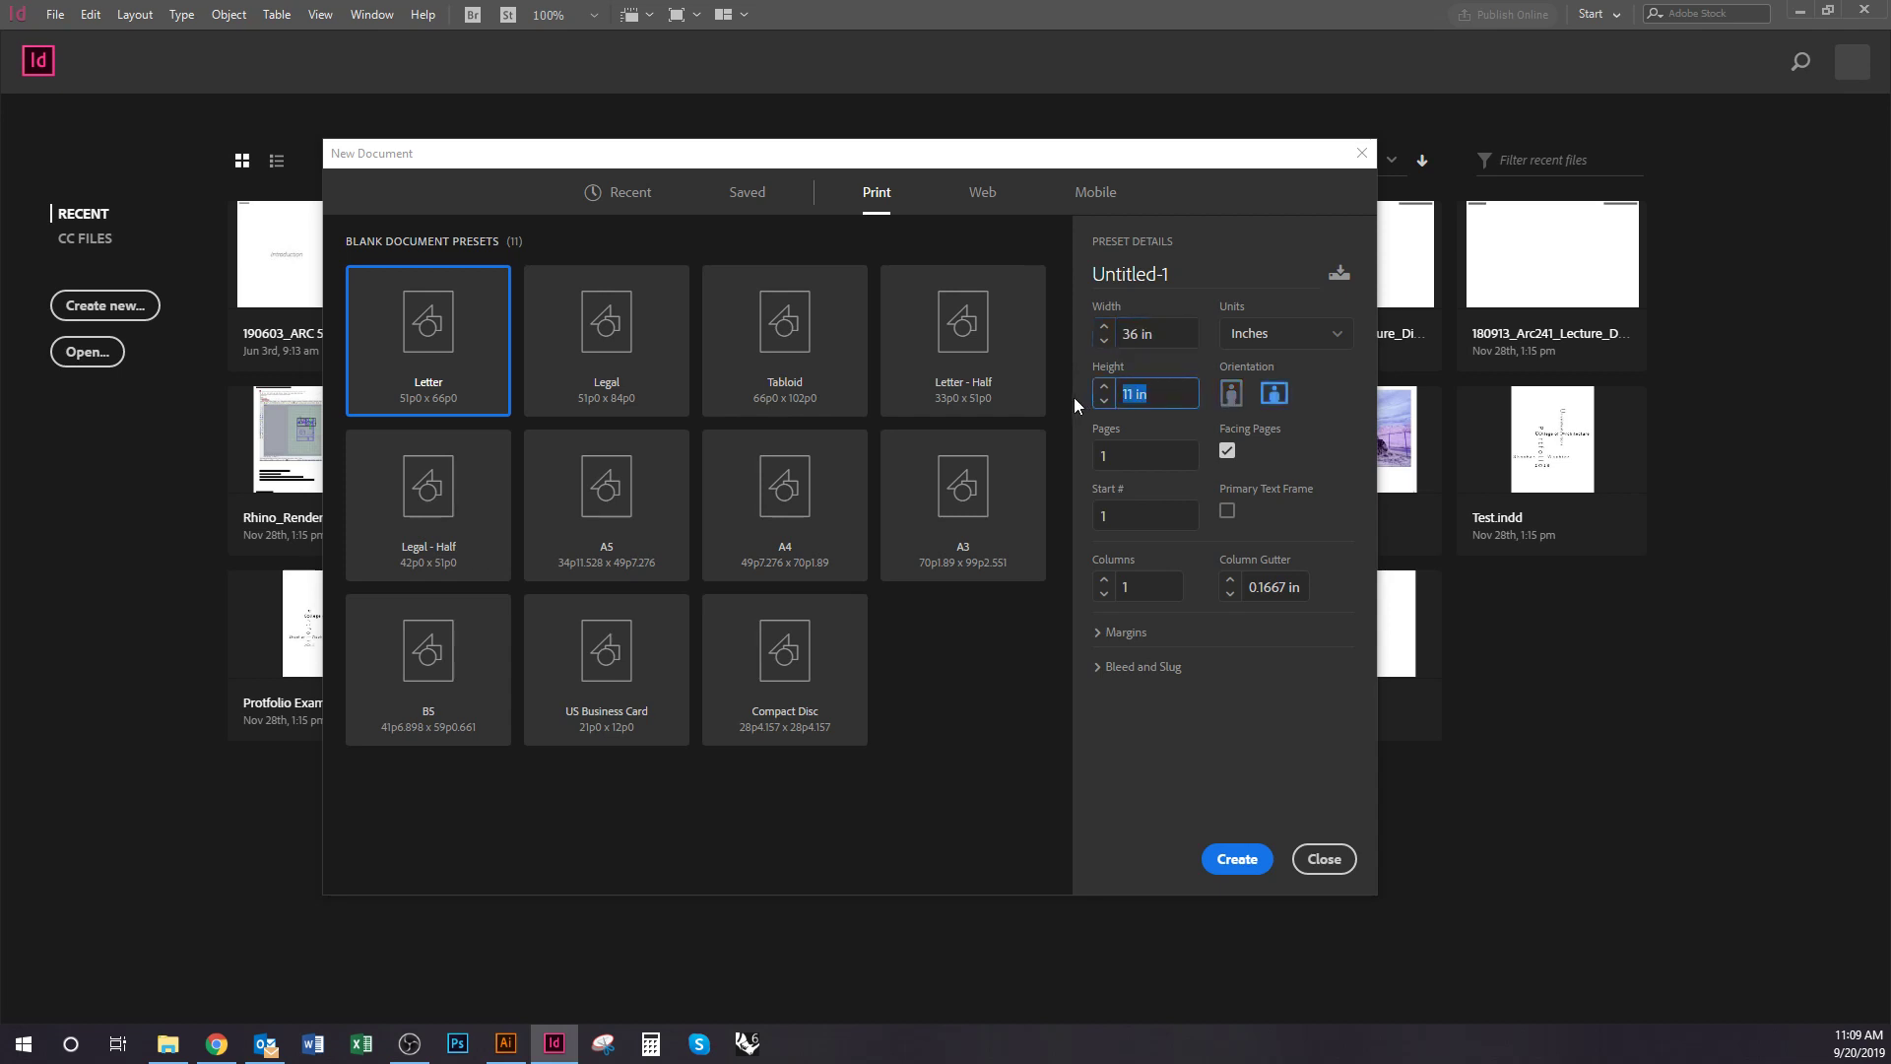
type("24")
left_click(1145, 465)
left_click(1226, 453)
Create the 36 × 24 in document, zoom out to fit the page, and switch to the P1 Diagrams folder
left_click(1239, 865)
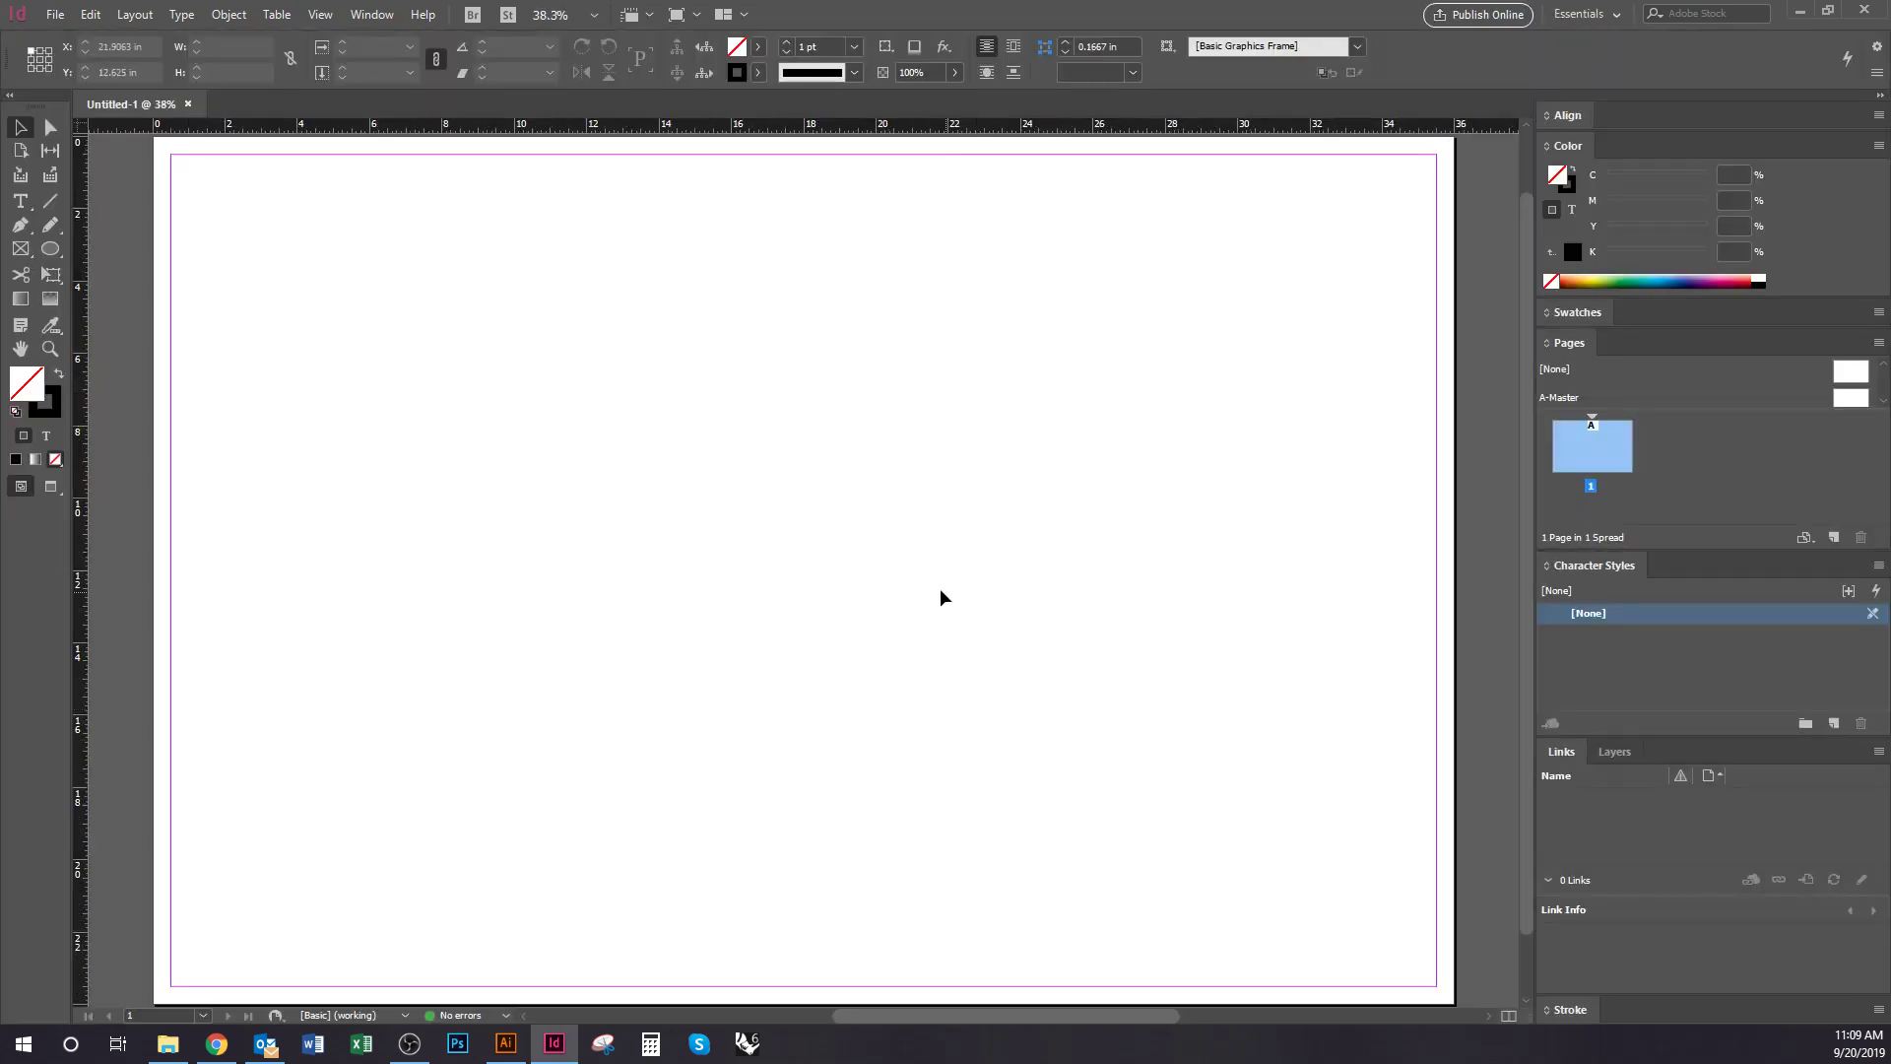
key("ctrl+minus")
key("ctrl+minus")
left_click_drag(1113, 596, 991, 583)
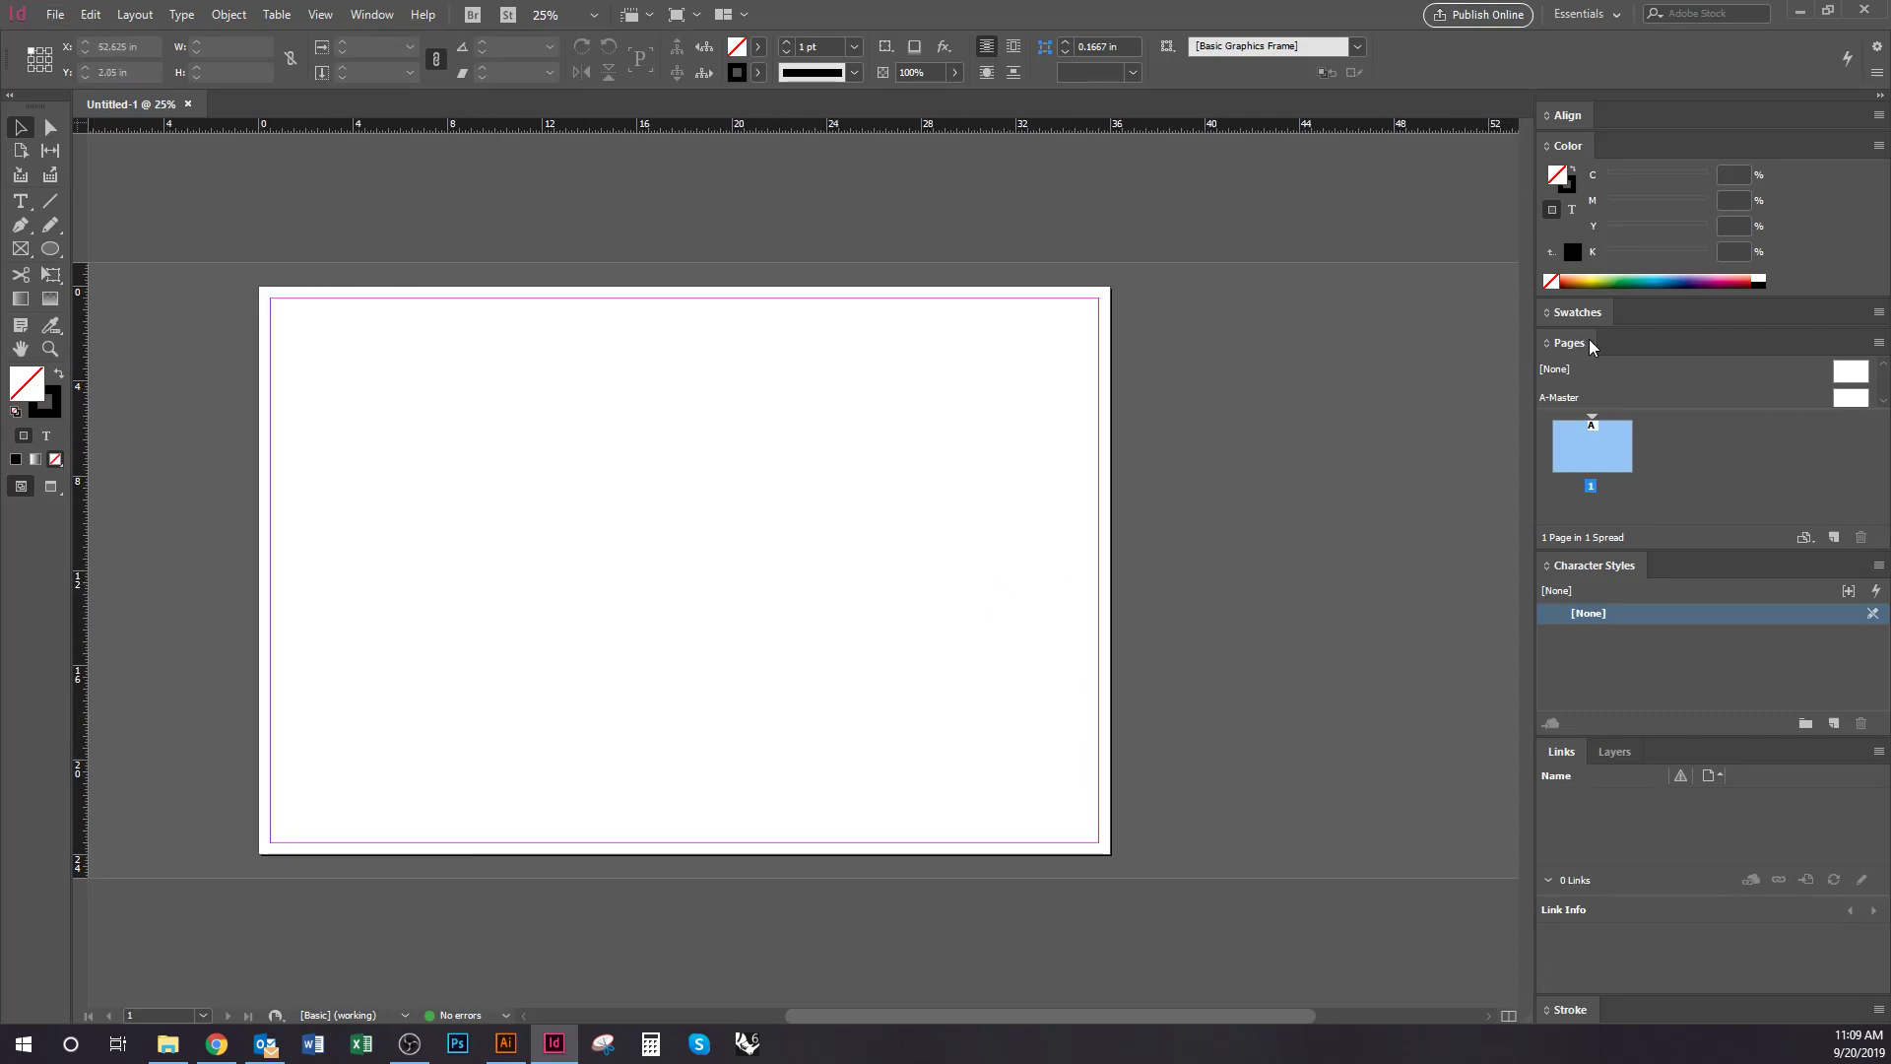
left_click_drag(1107, 633, 1133, 624)
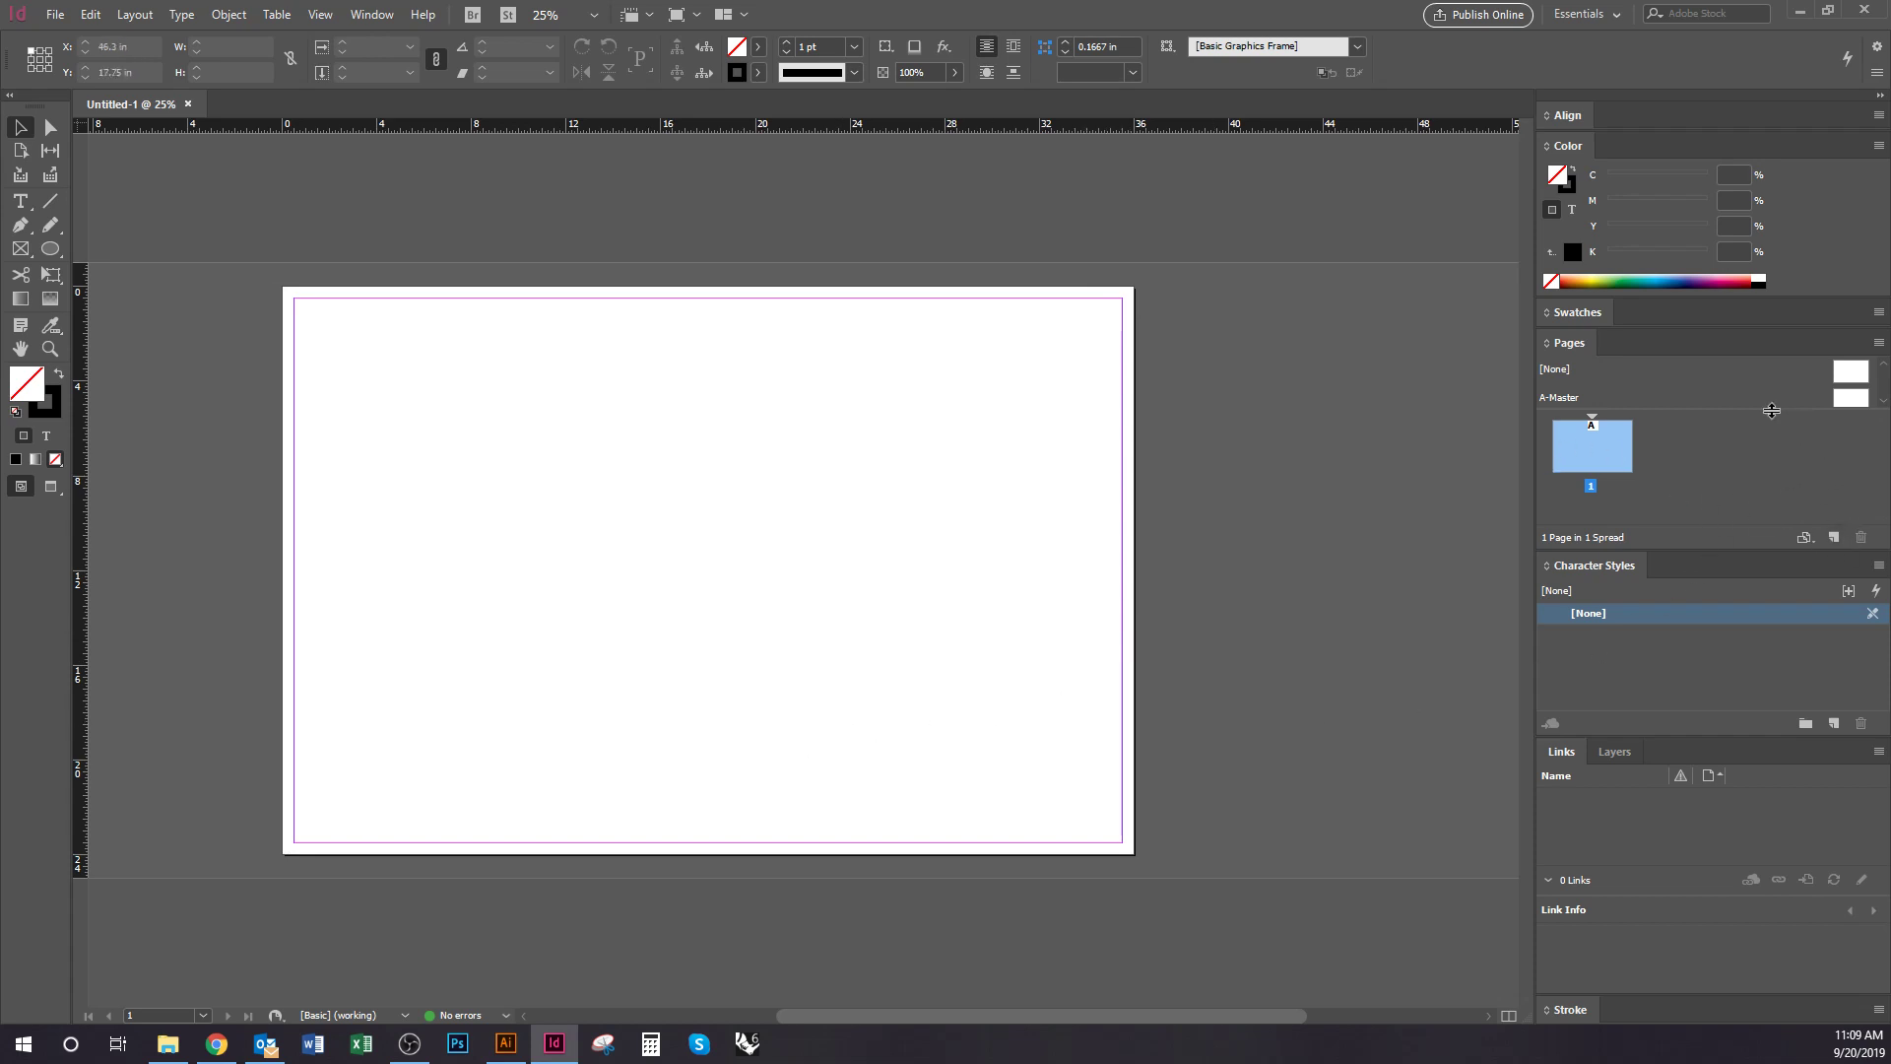
left_click_drag(1772, 410, 1767, 426)
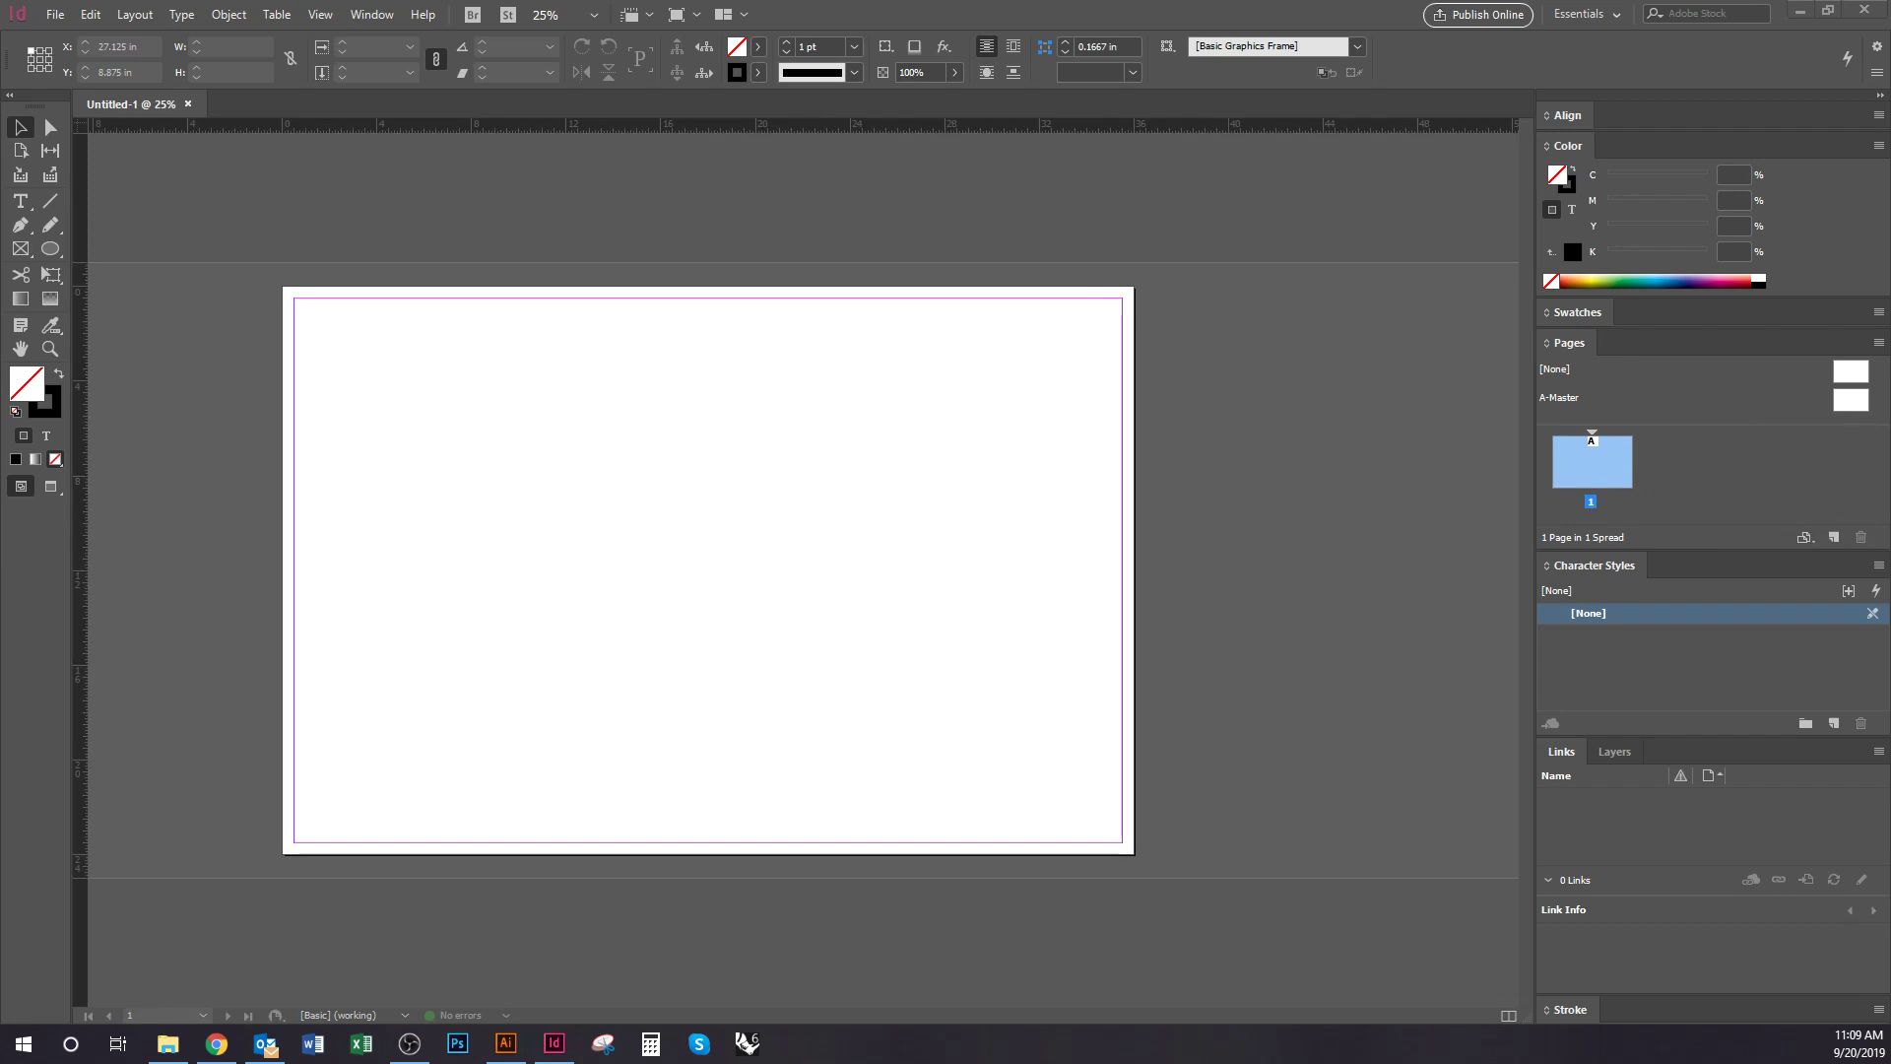
key("alt+Tab")
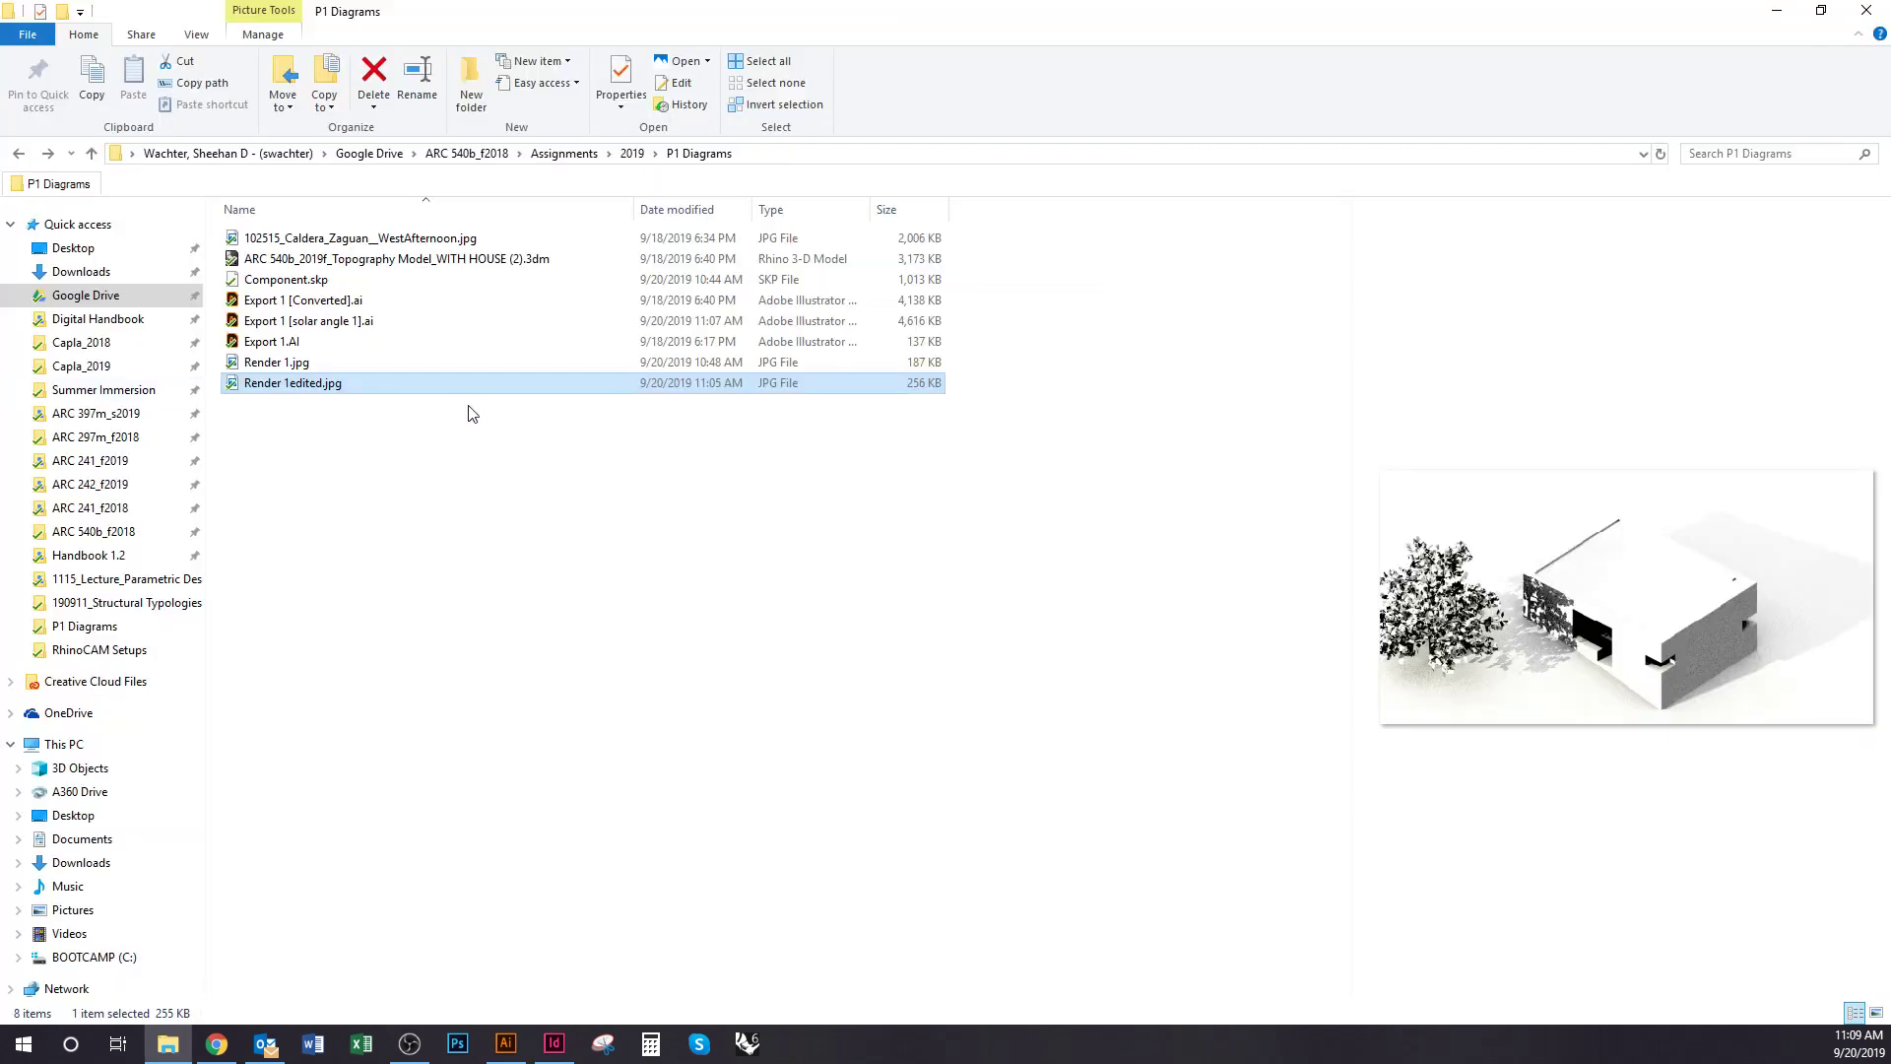
Select Export 1 [Converted].ai and Export 1 [solar angle 1].ai and drag both to InDesign
left_click(297, 341)
left_click(304, 319)
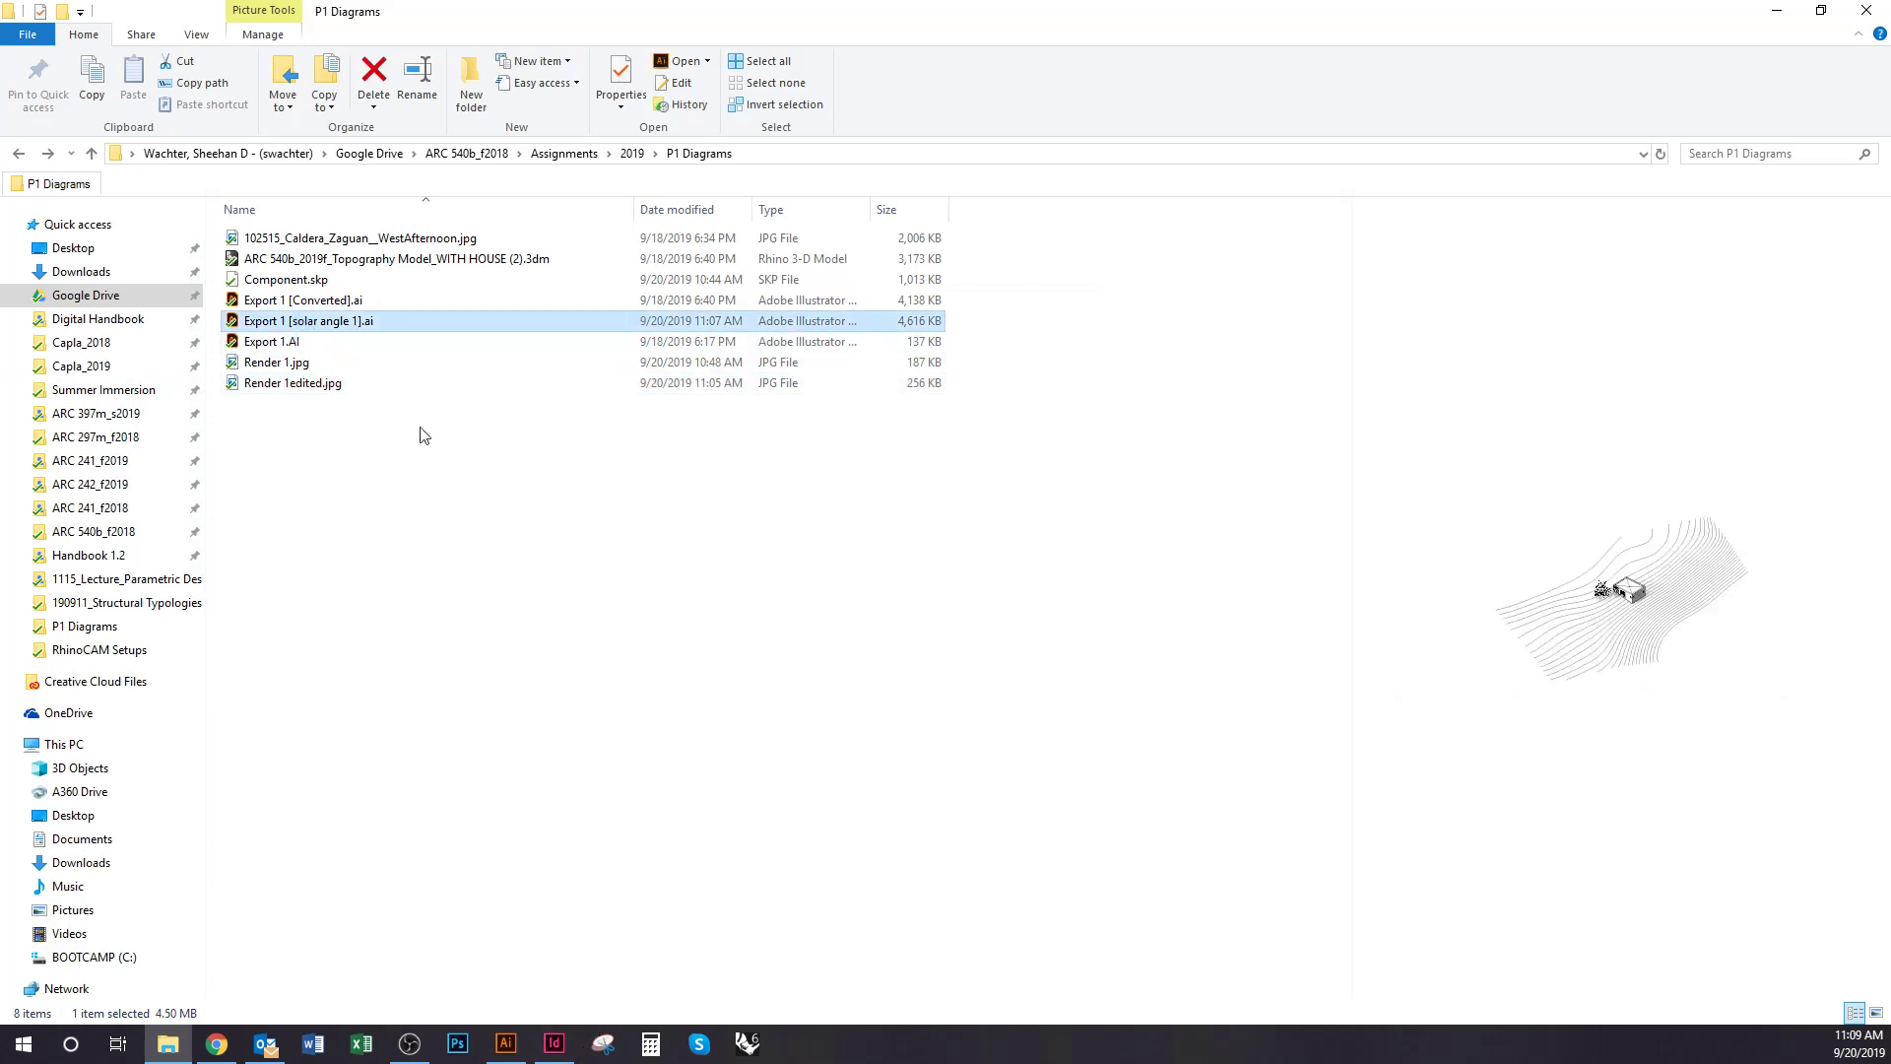
left_click(296, 301)
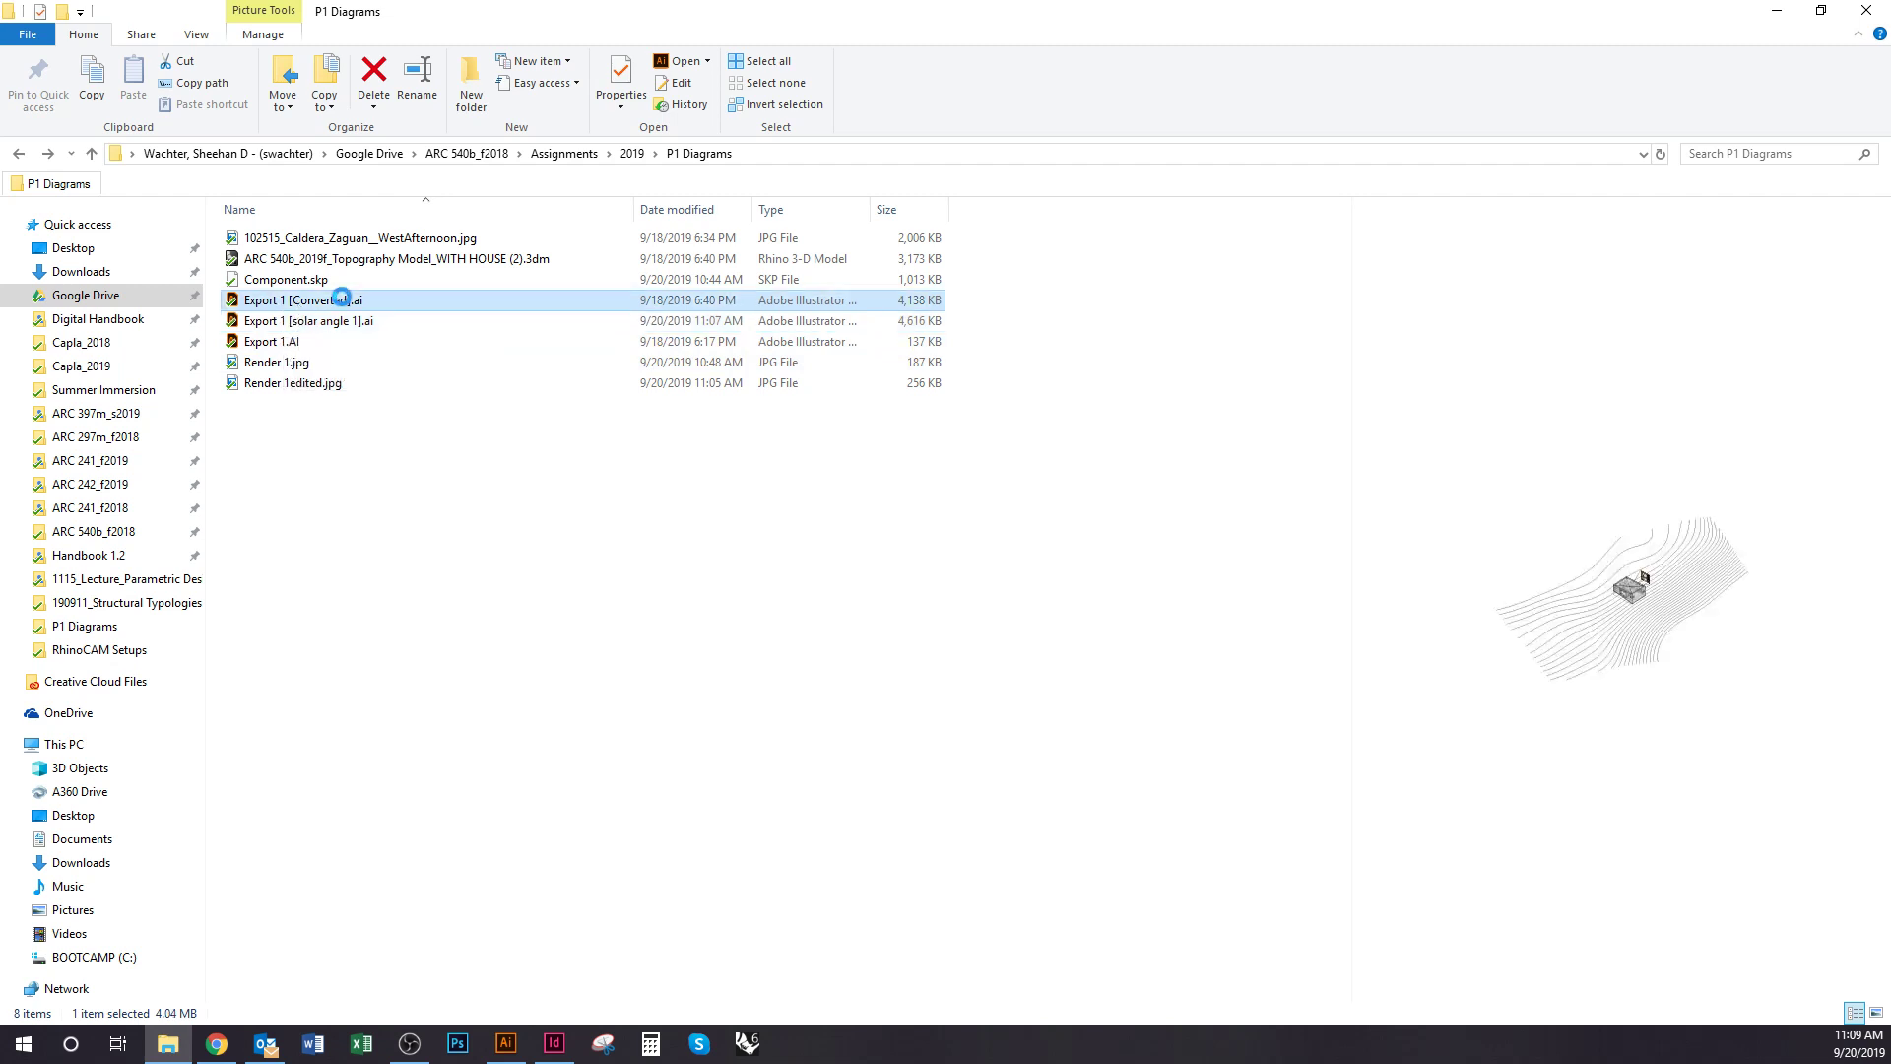
left_click(335, 322, "ctrl")
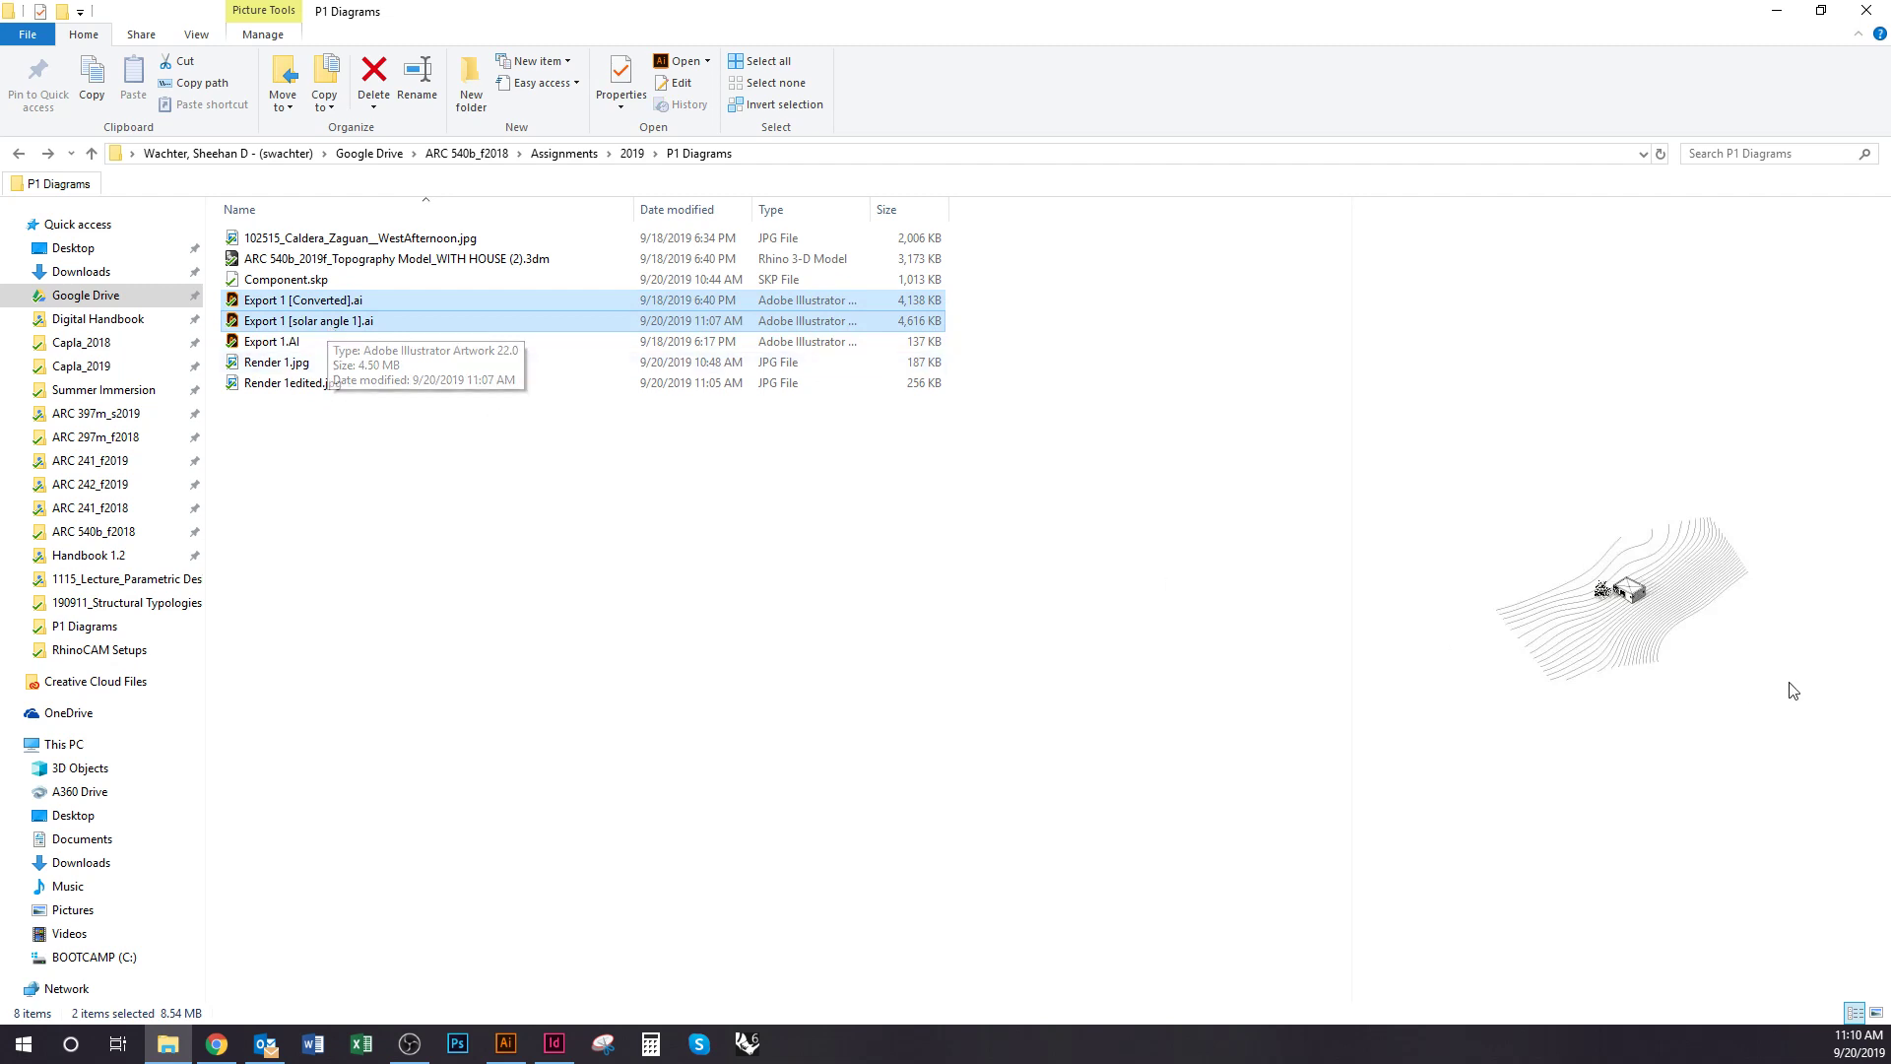
left_click_drag(342, 325, 440, 414)
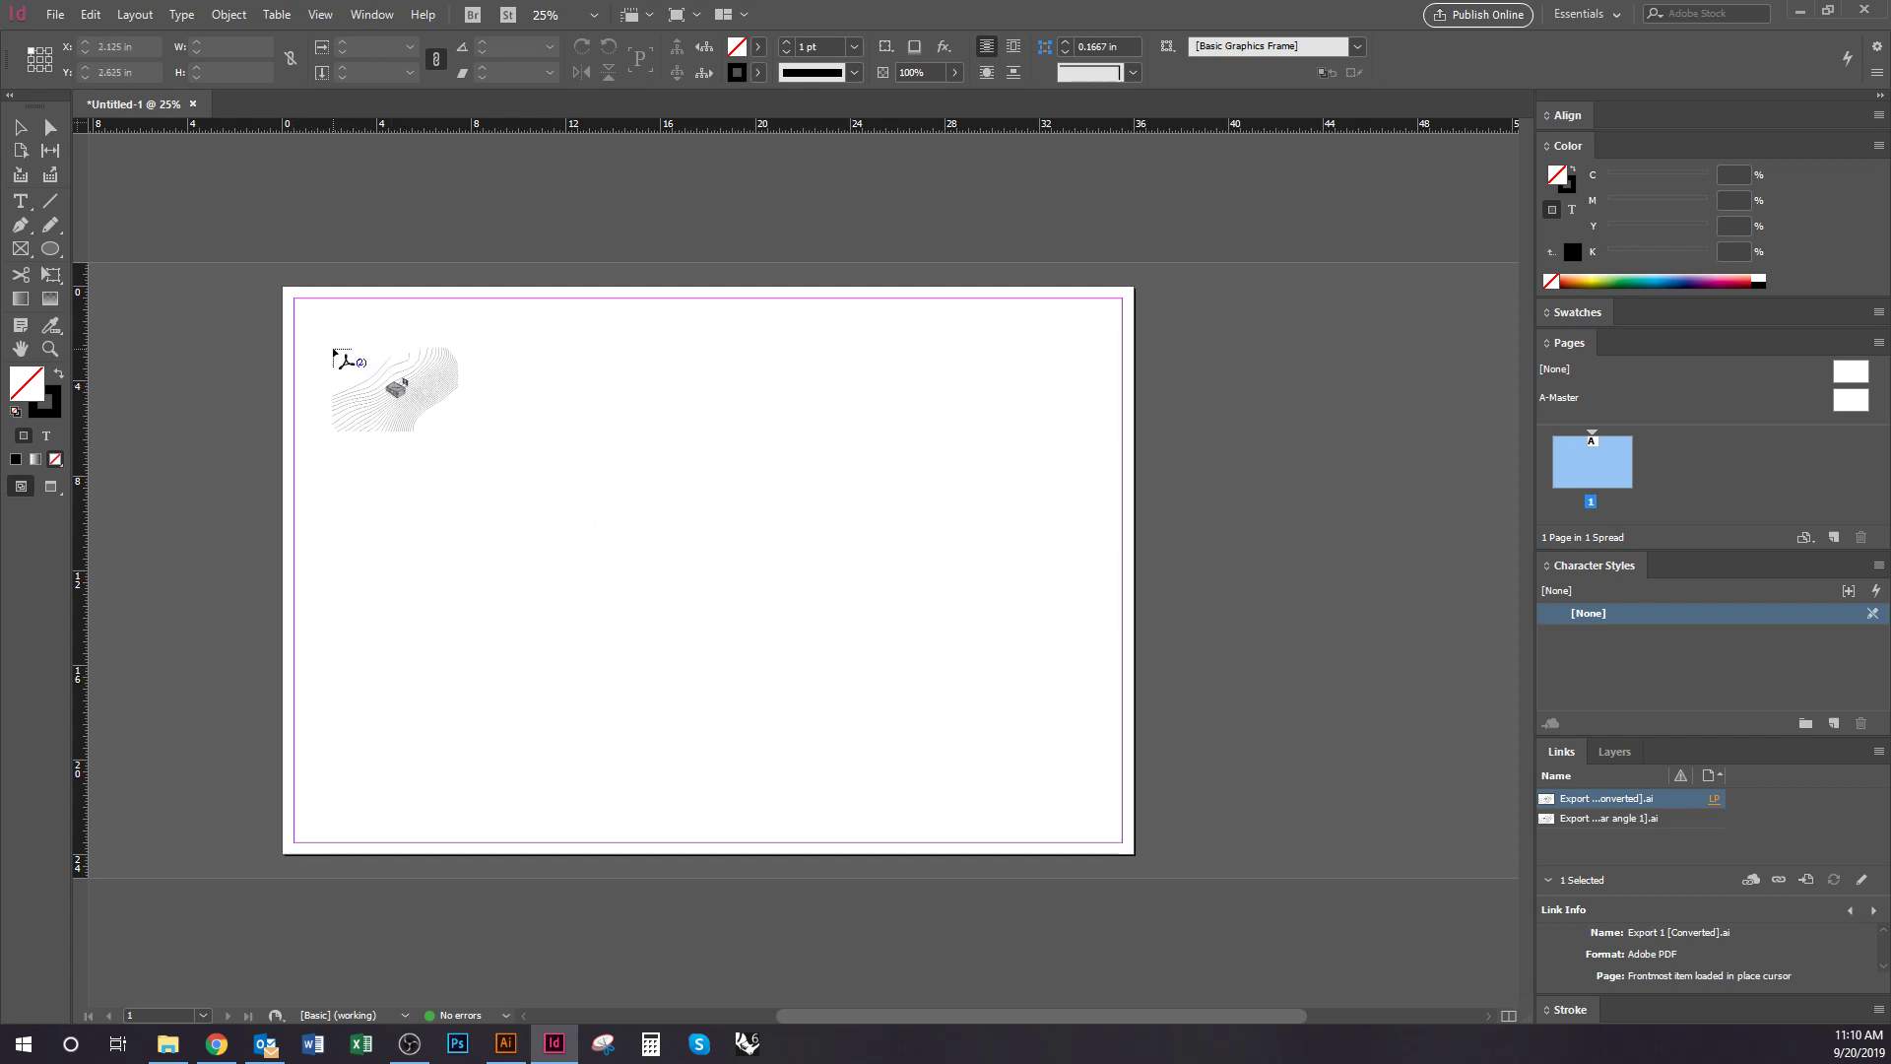
Place the Export 1 [Converted].ai drawing near the page's top-left corner
left_click(333, 350)
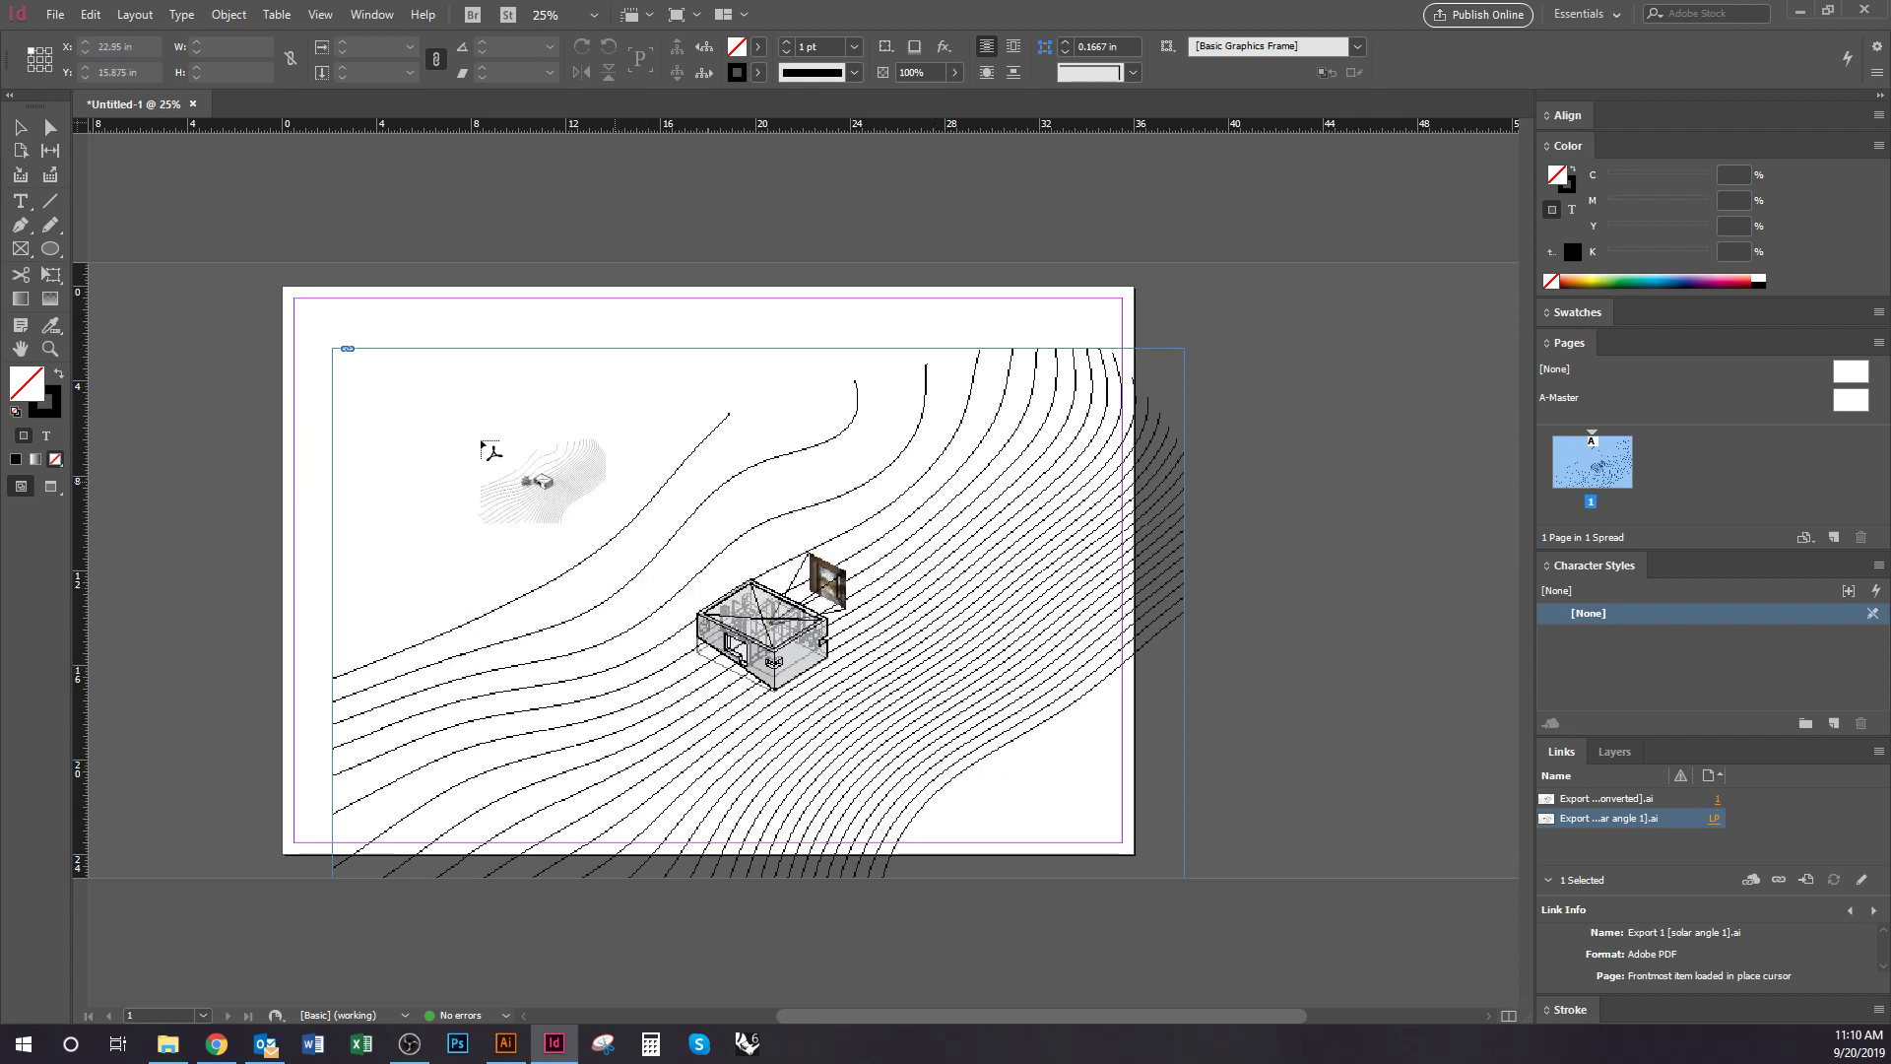
Place the solar-angle drawing and move it onto the pasteboard left of the page
left_click(220, 377)
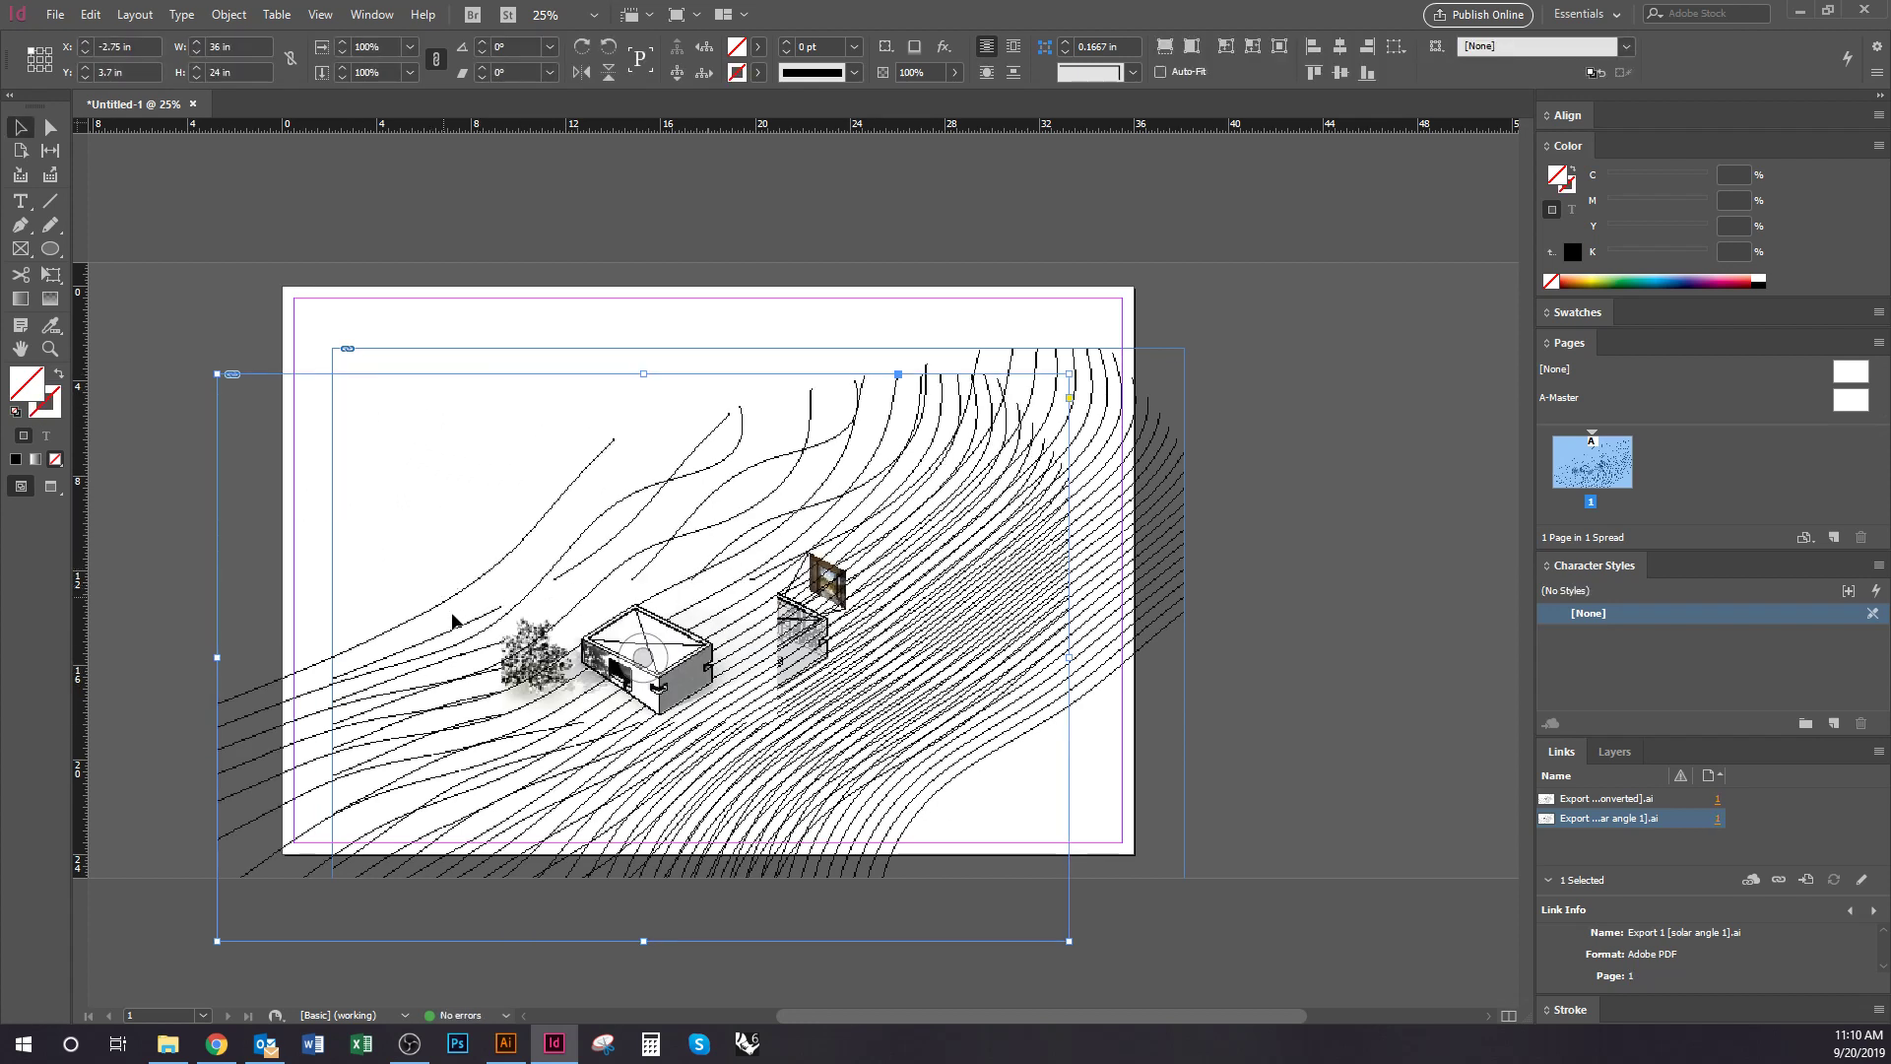
left_click_drag(414, 709, 285, 682)
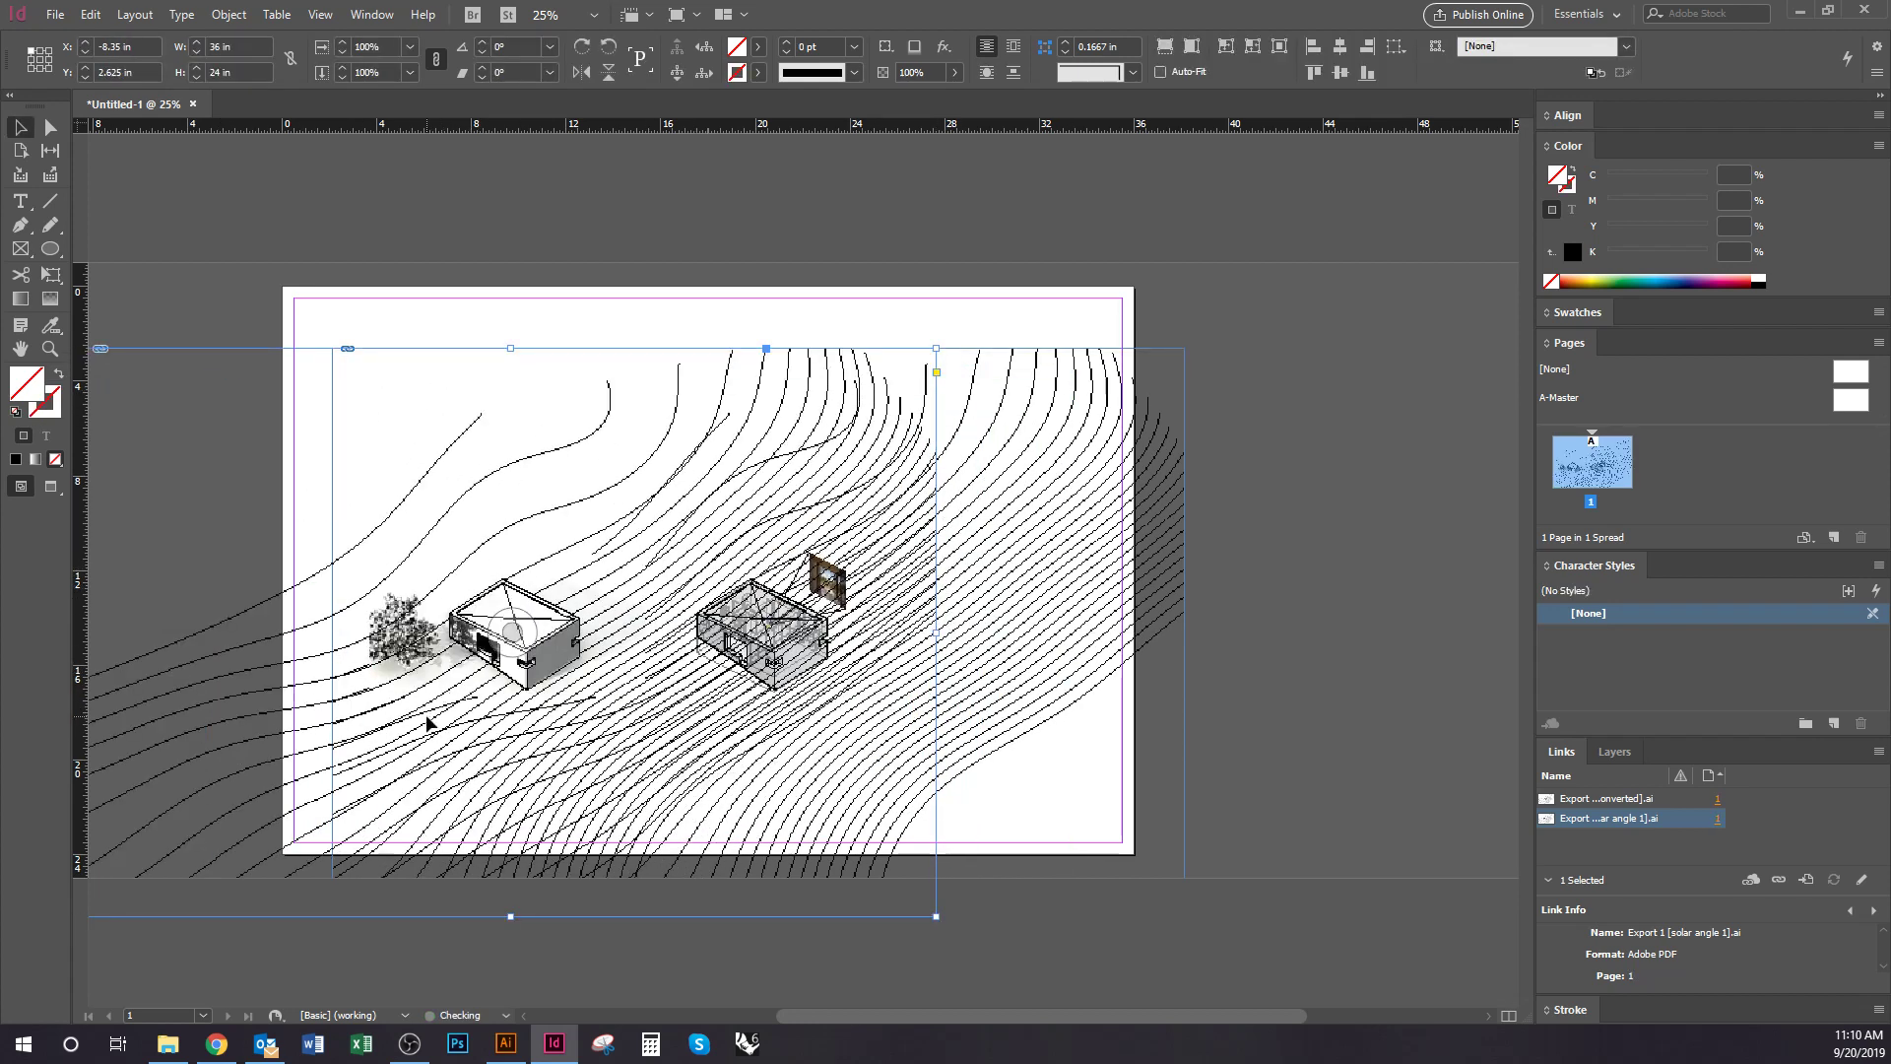
left_click_drag(760, 741, 564, 728)
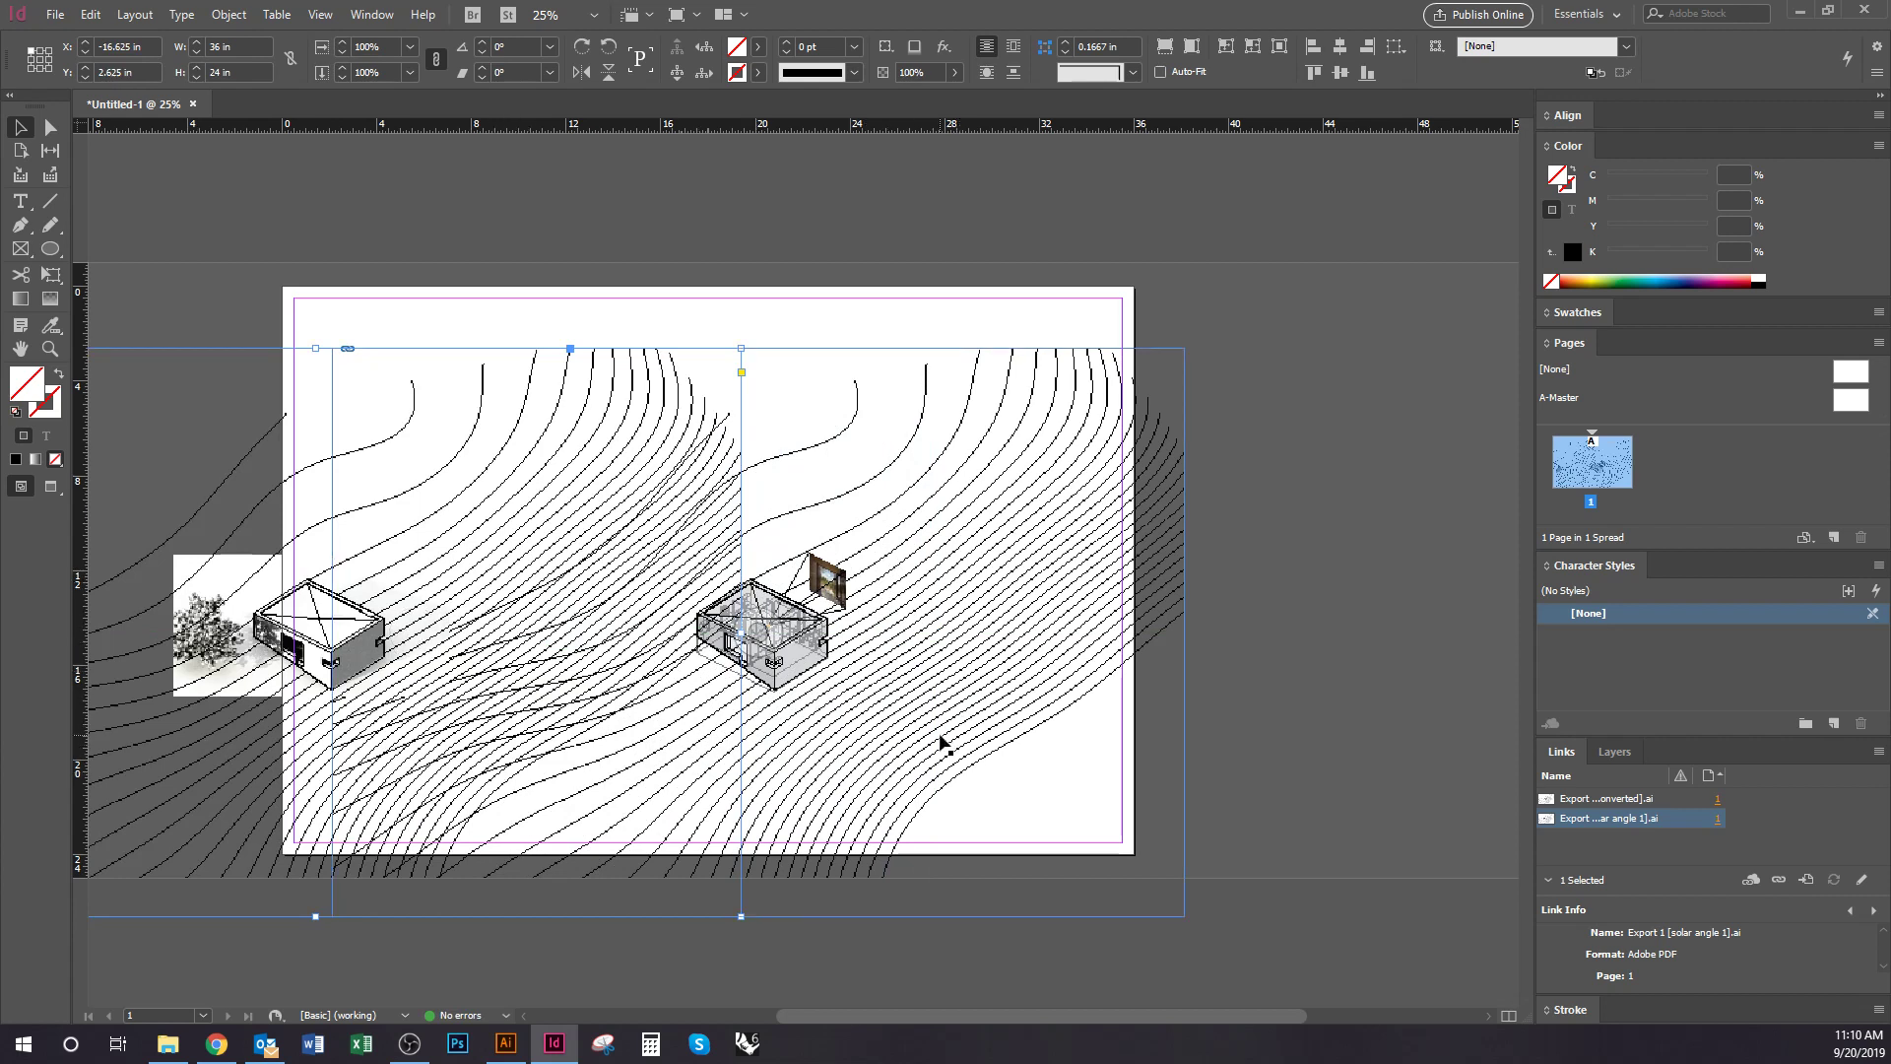
left_click_drag(485, 718, 835, 746)
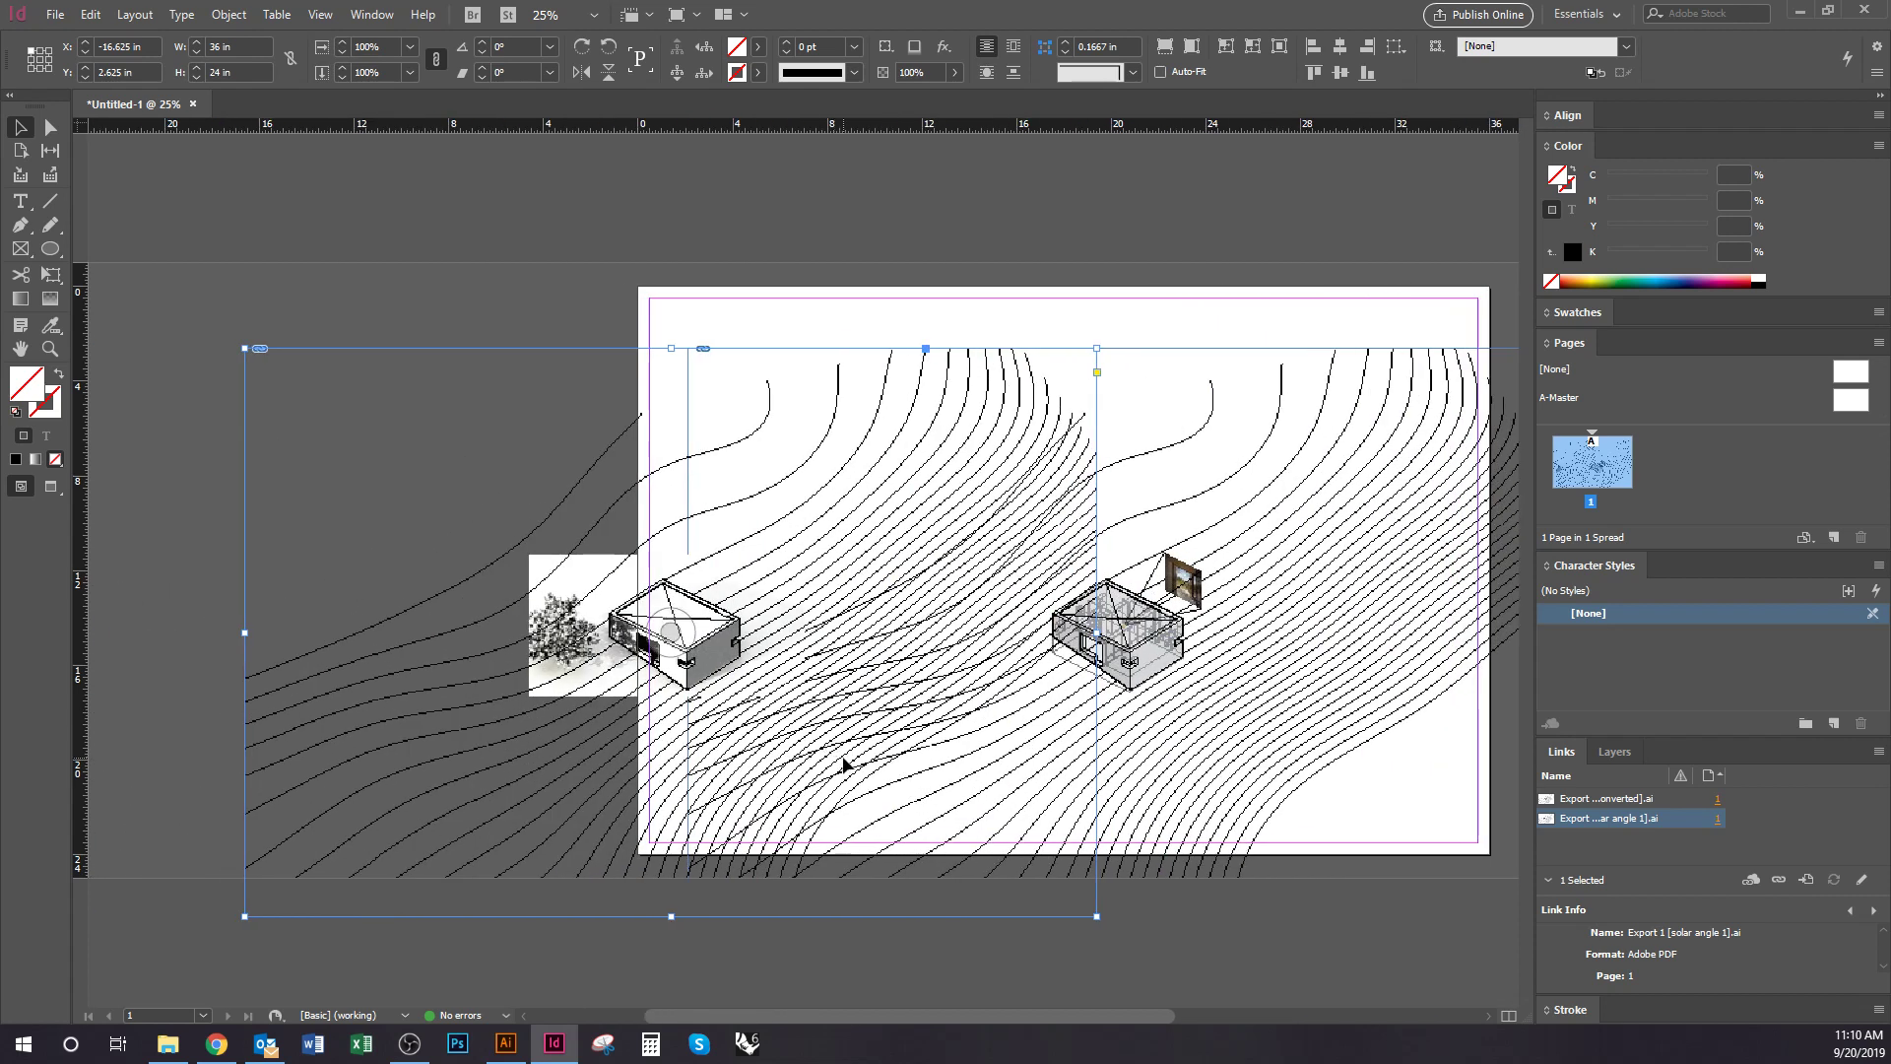
left_click_drag(844, 763, 528, 741)
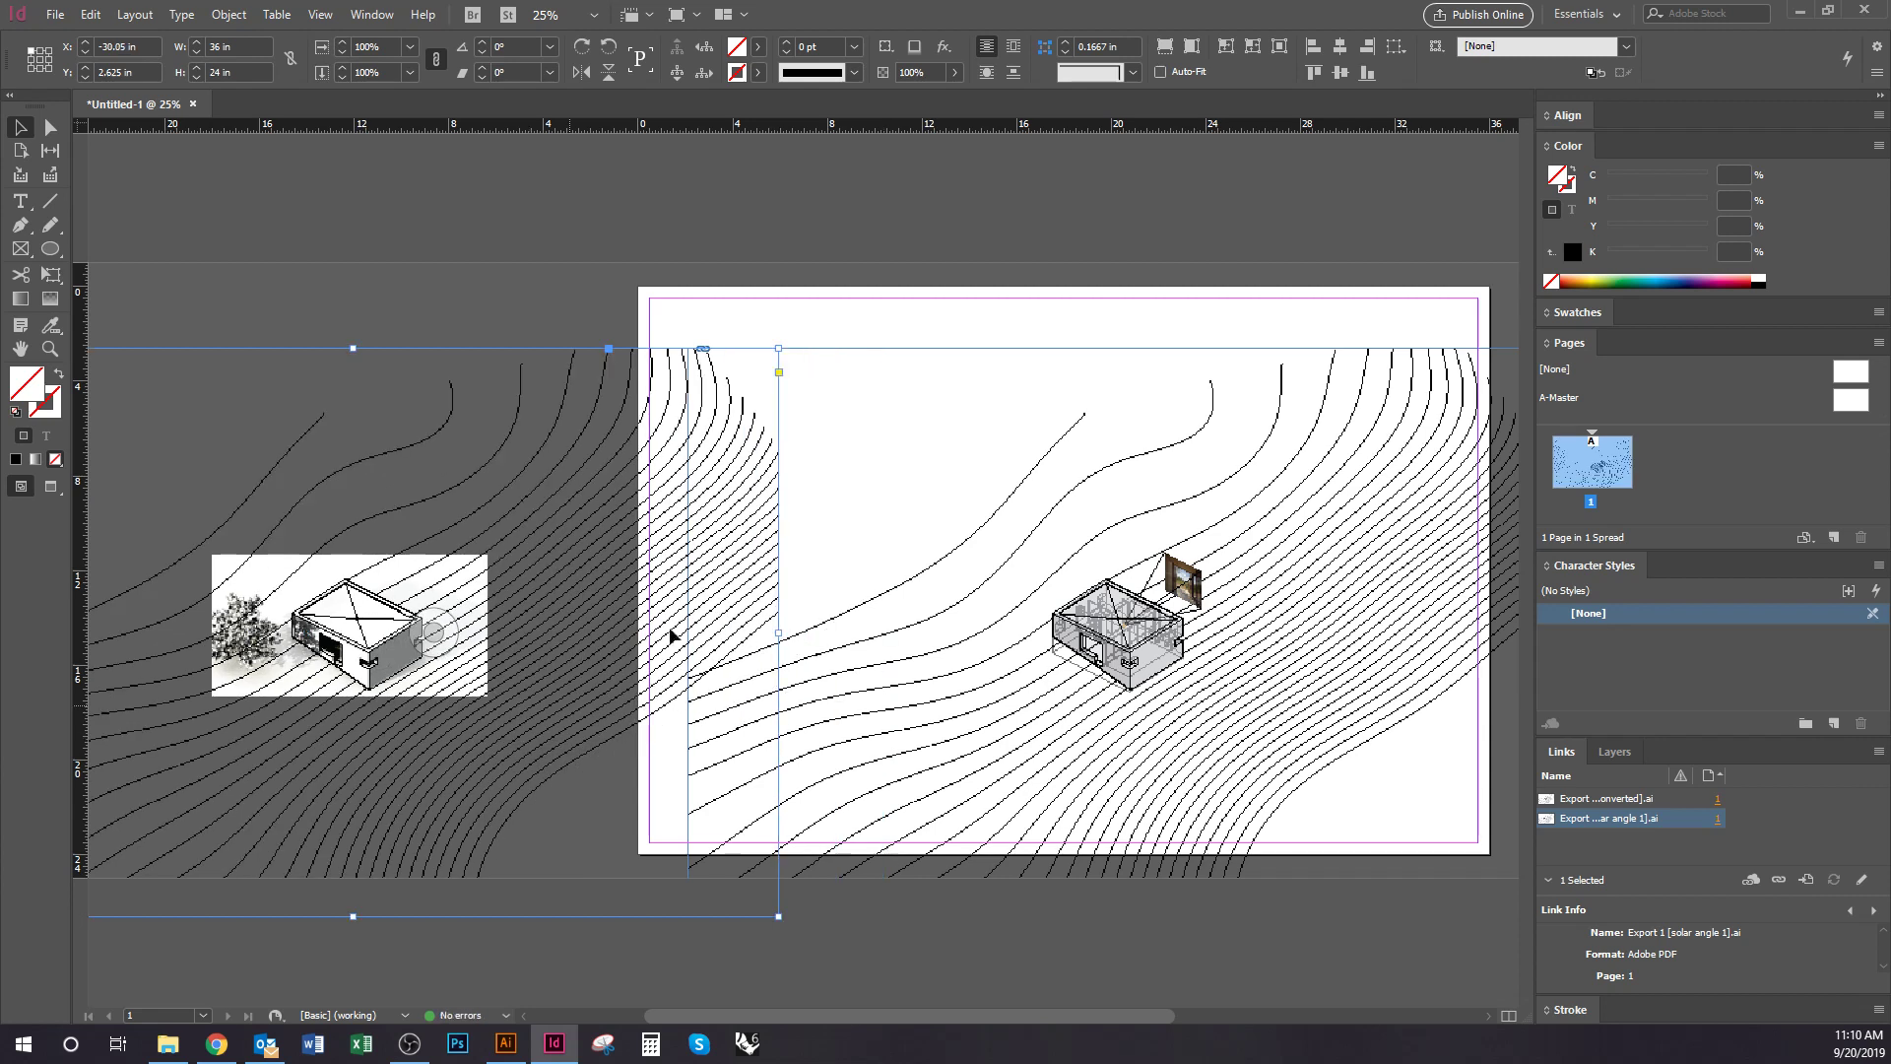
Align the Converted drawing with the page's top-left corner so it fills the page
left_click(856, 509, "shift")
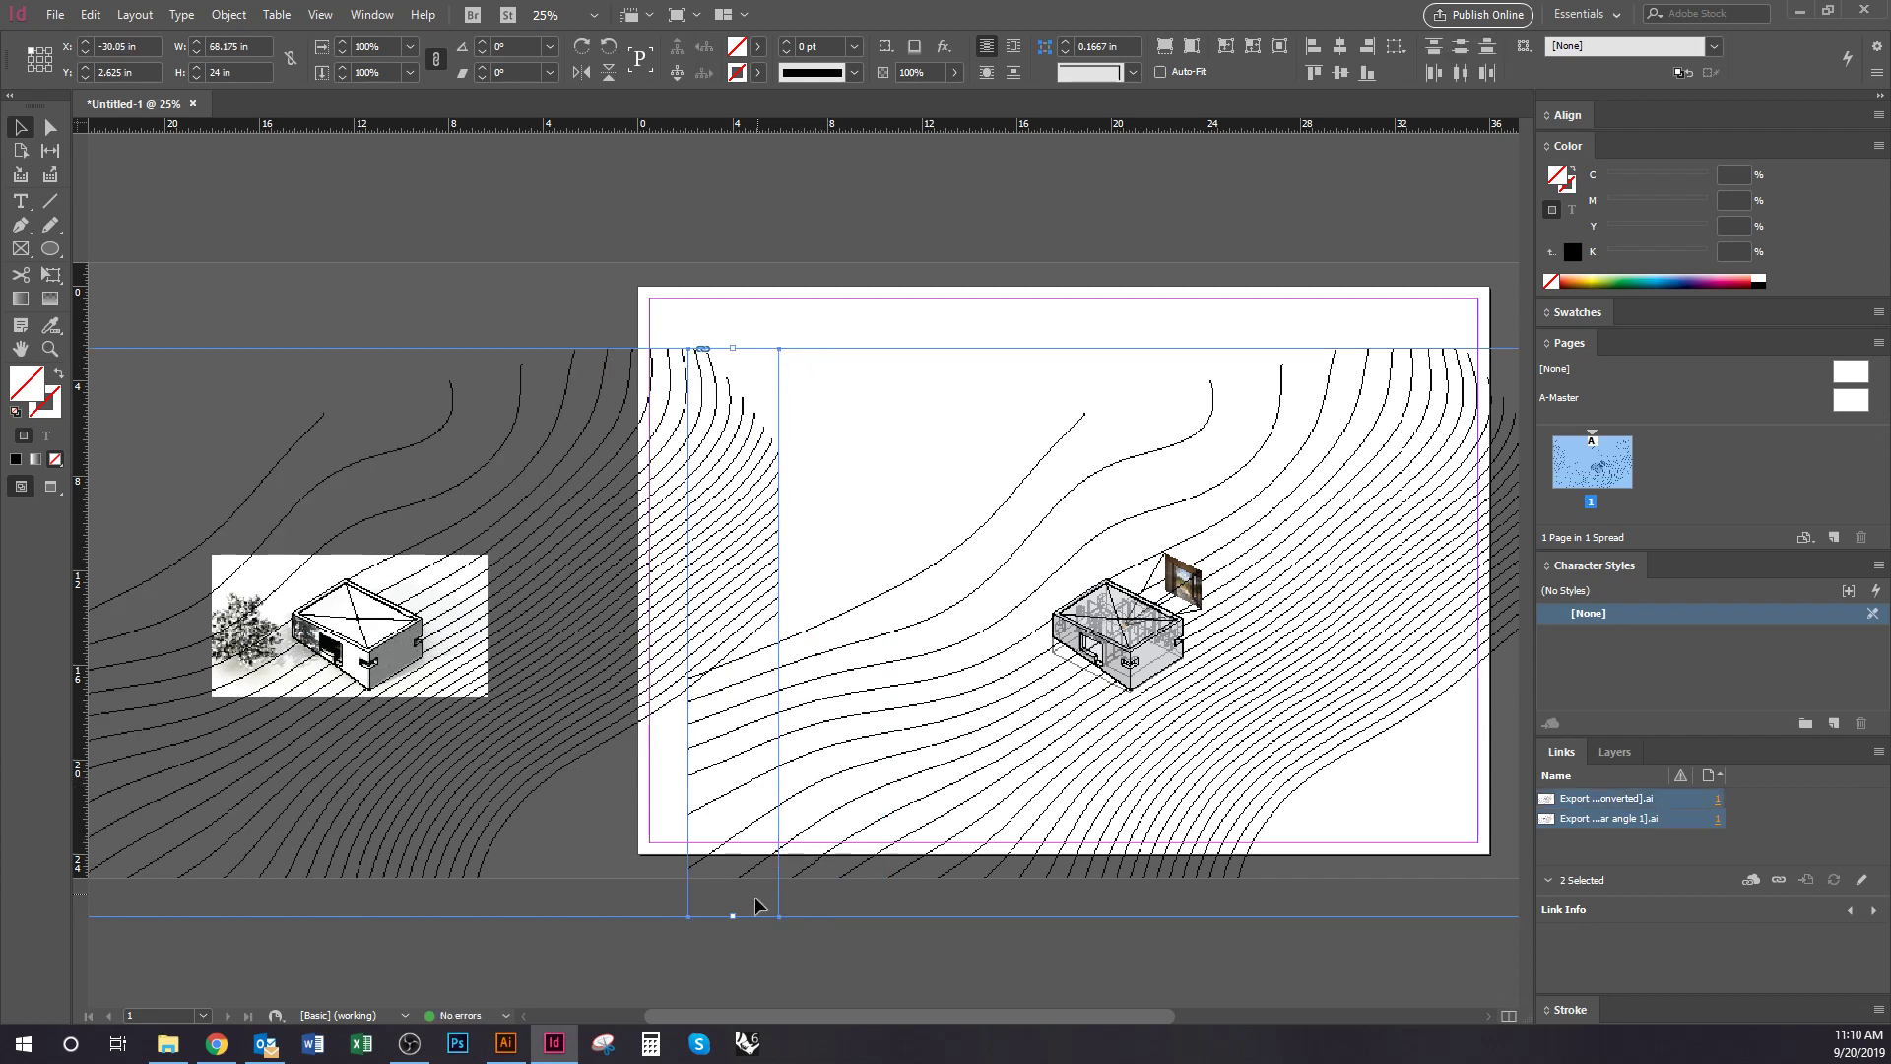
scroll(832, 676, "right", 5)
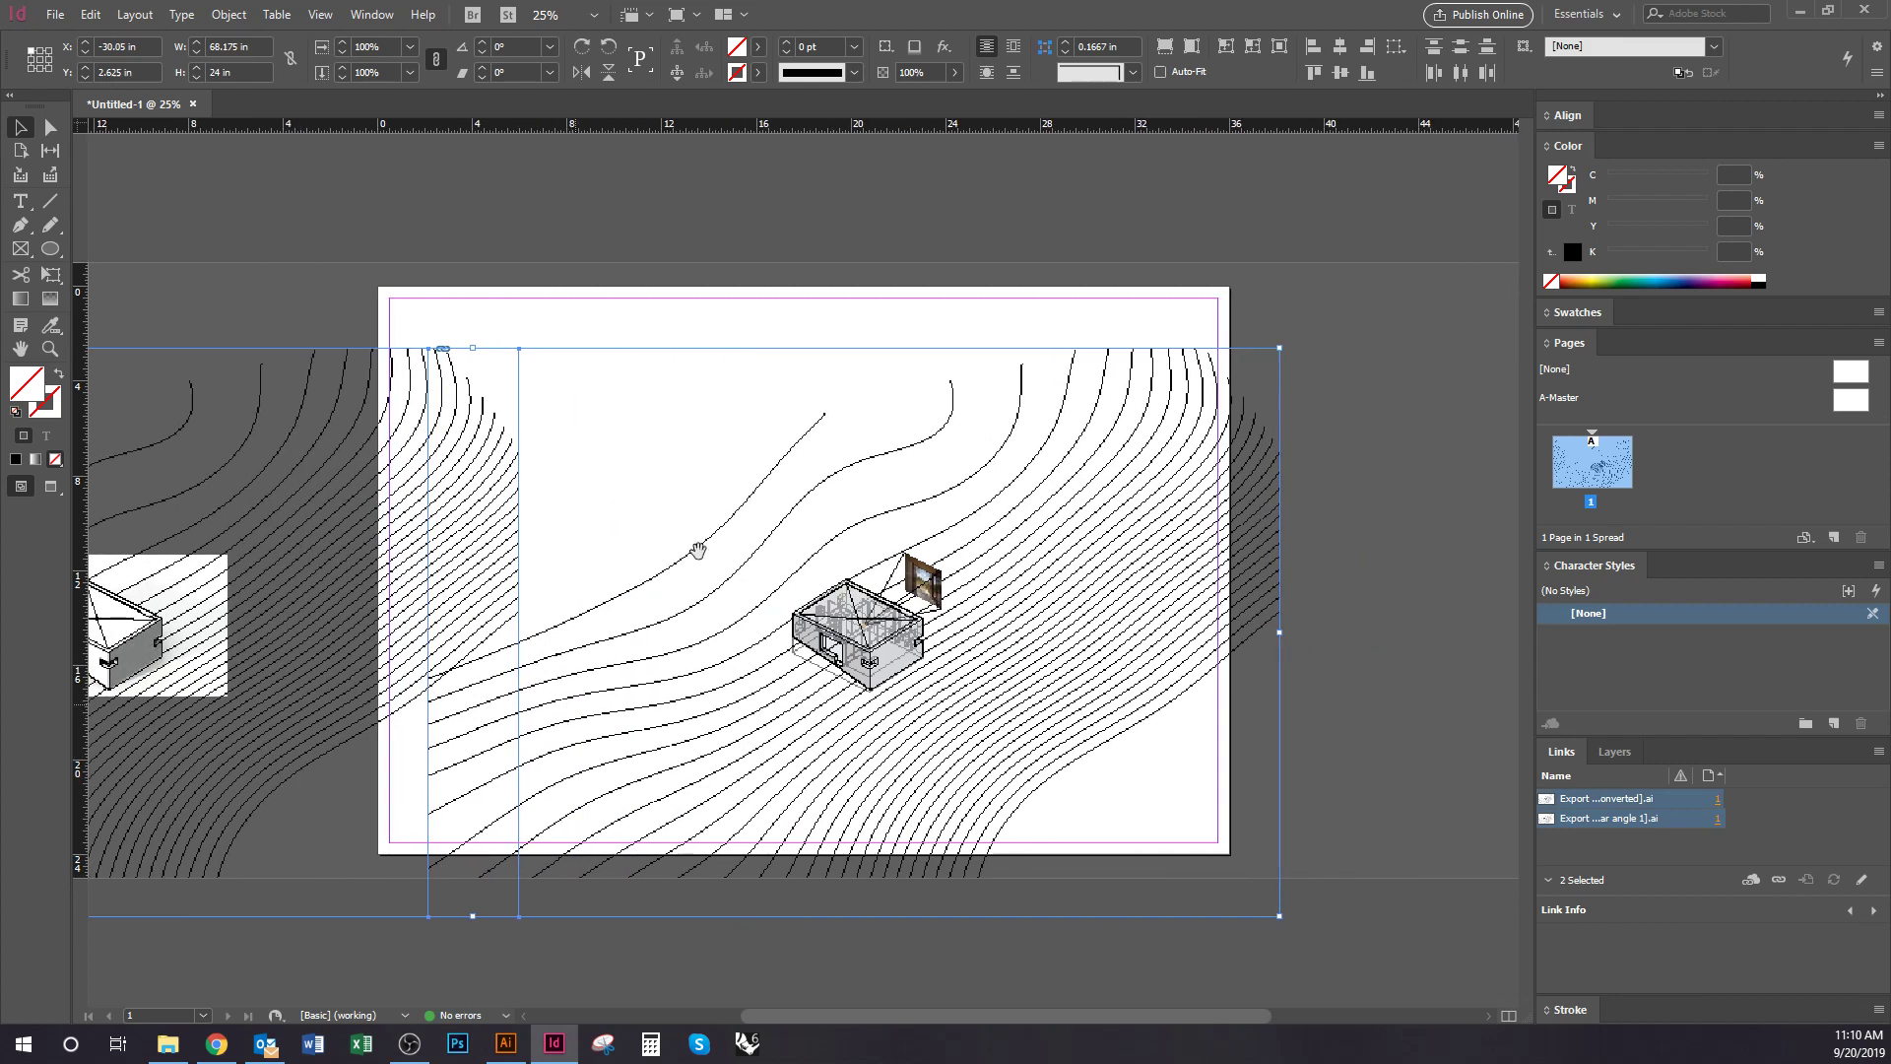
left_click_drag(847, 695, 802, 638)
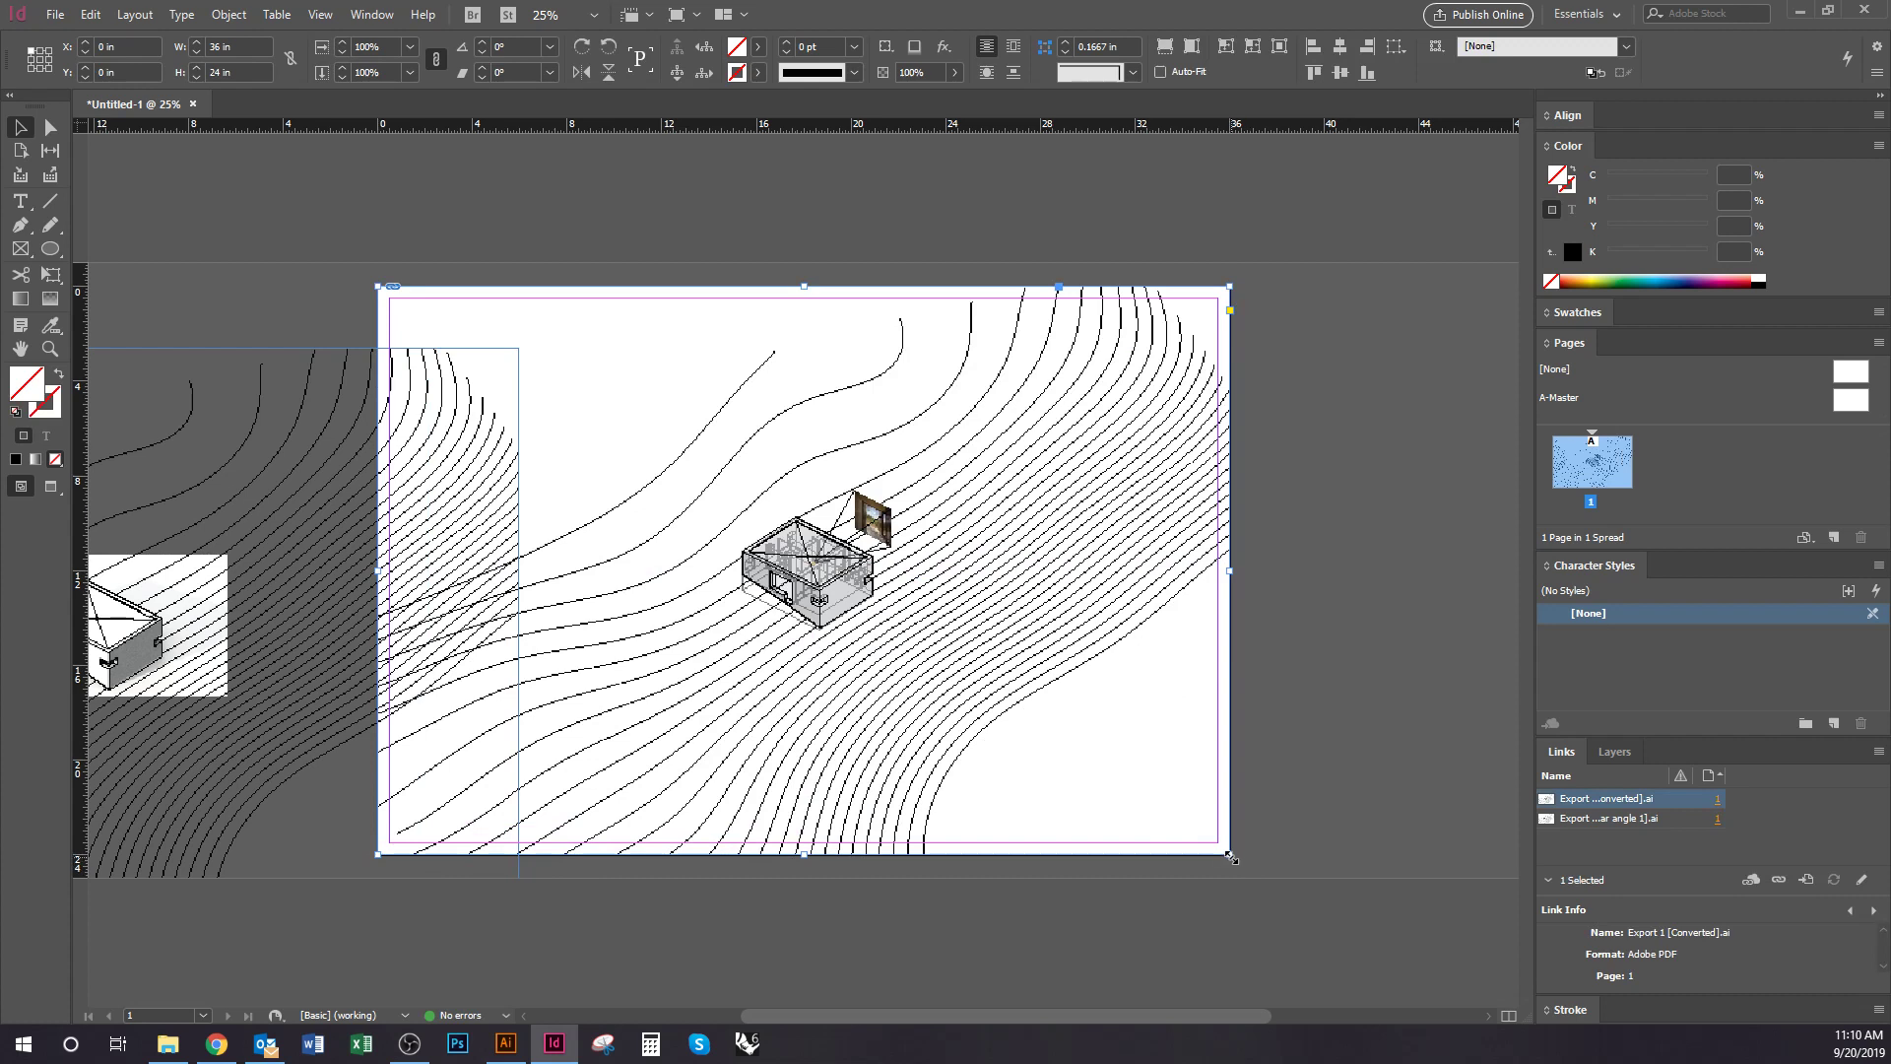
Crop the Converted drawing's frame around the building, then restore it to the full page
left_click_drag(1231, 856, 946, 674)
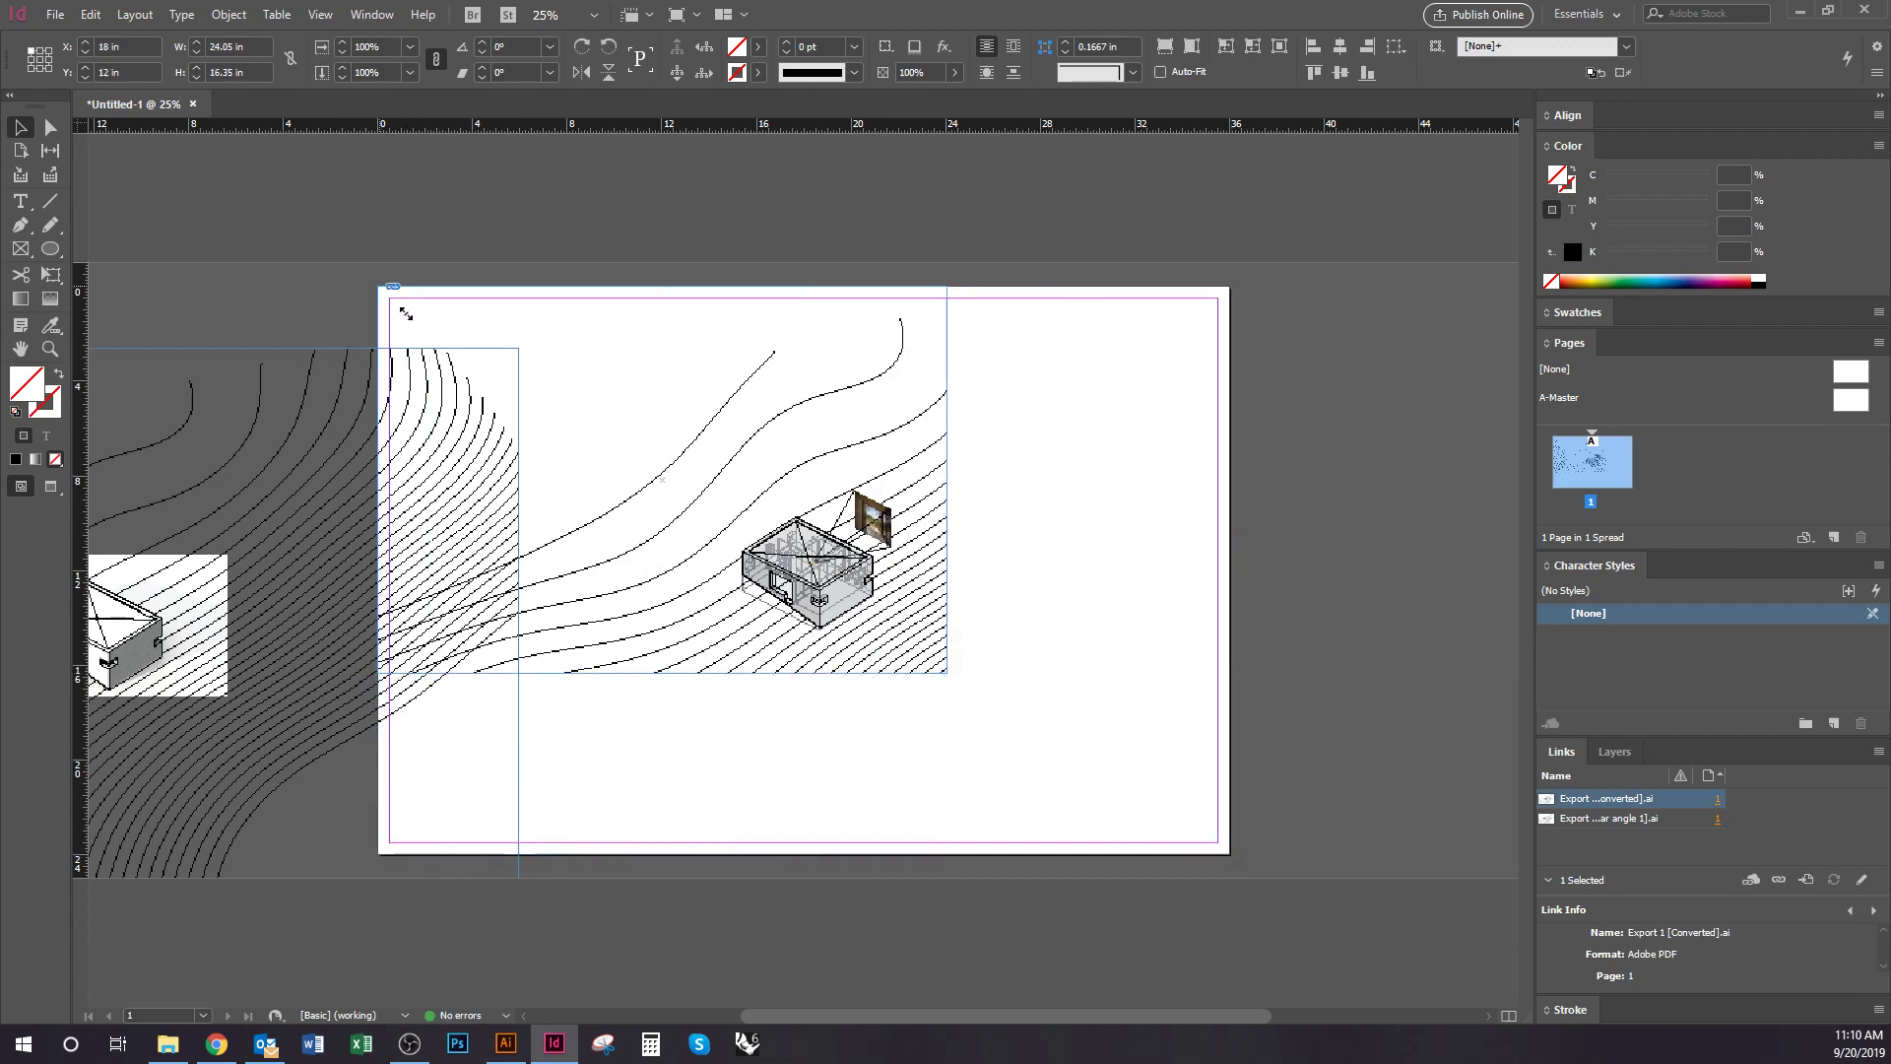
left_click_drag(380, 286, 670, 459)
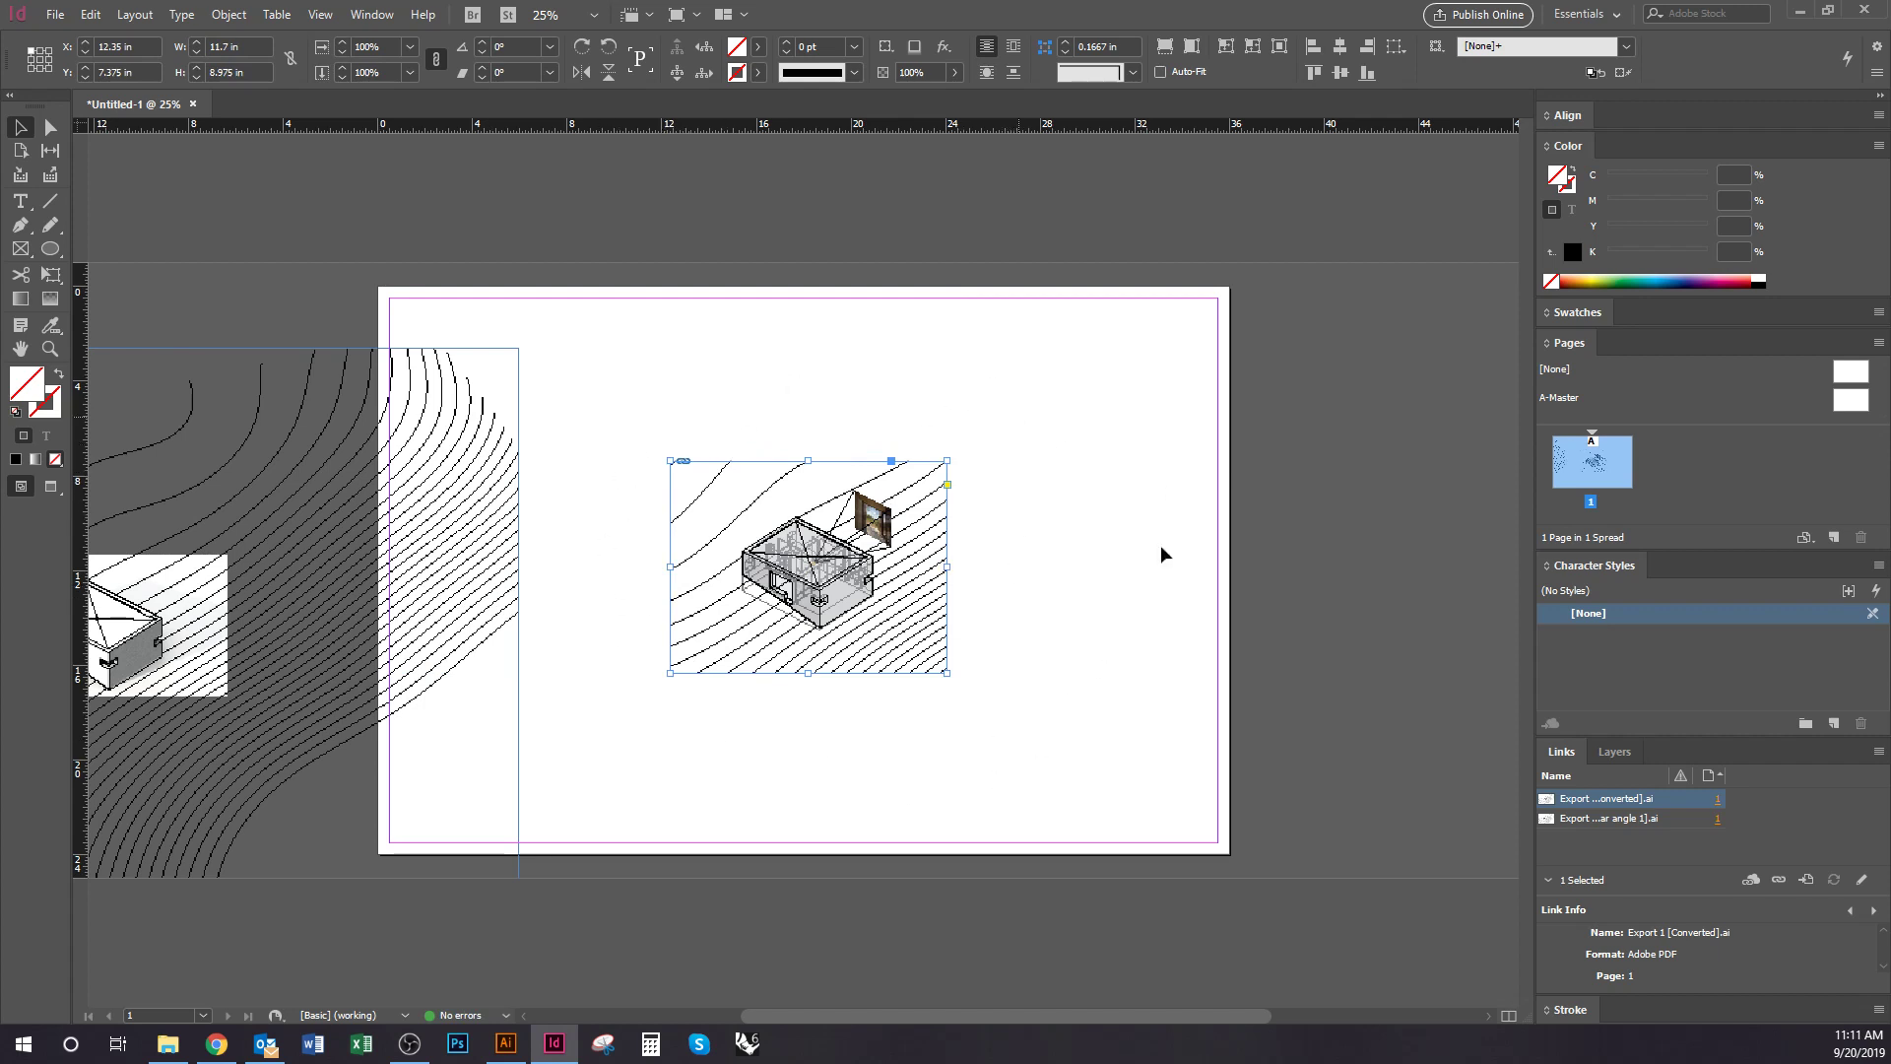
left_click_drag(948, 673, 1119, 780)
key("ctrl+alt+c")
left_click(1285, 783)
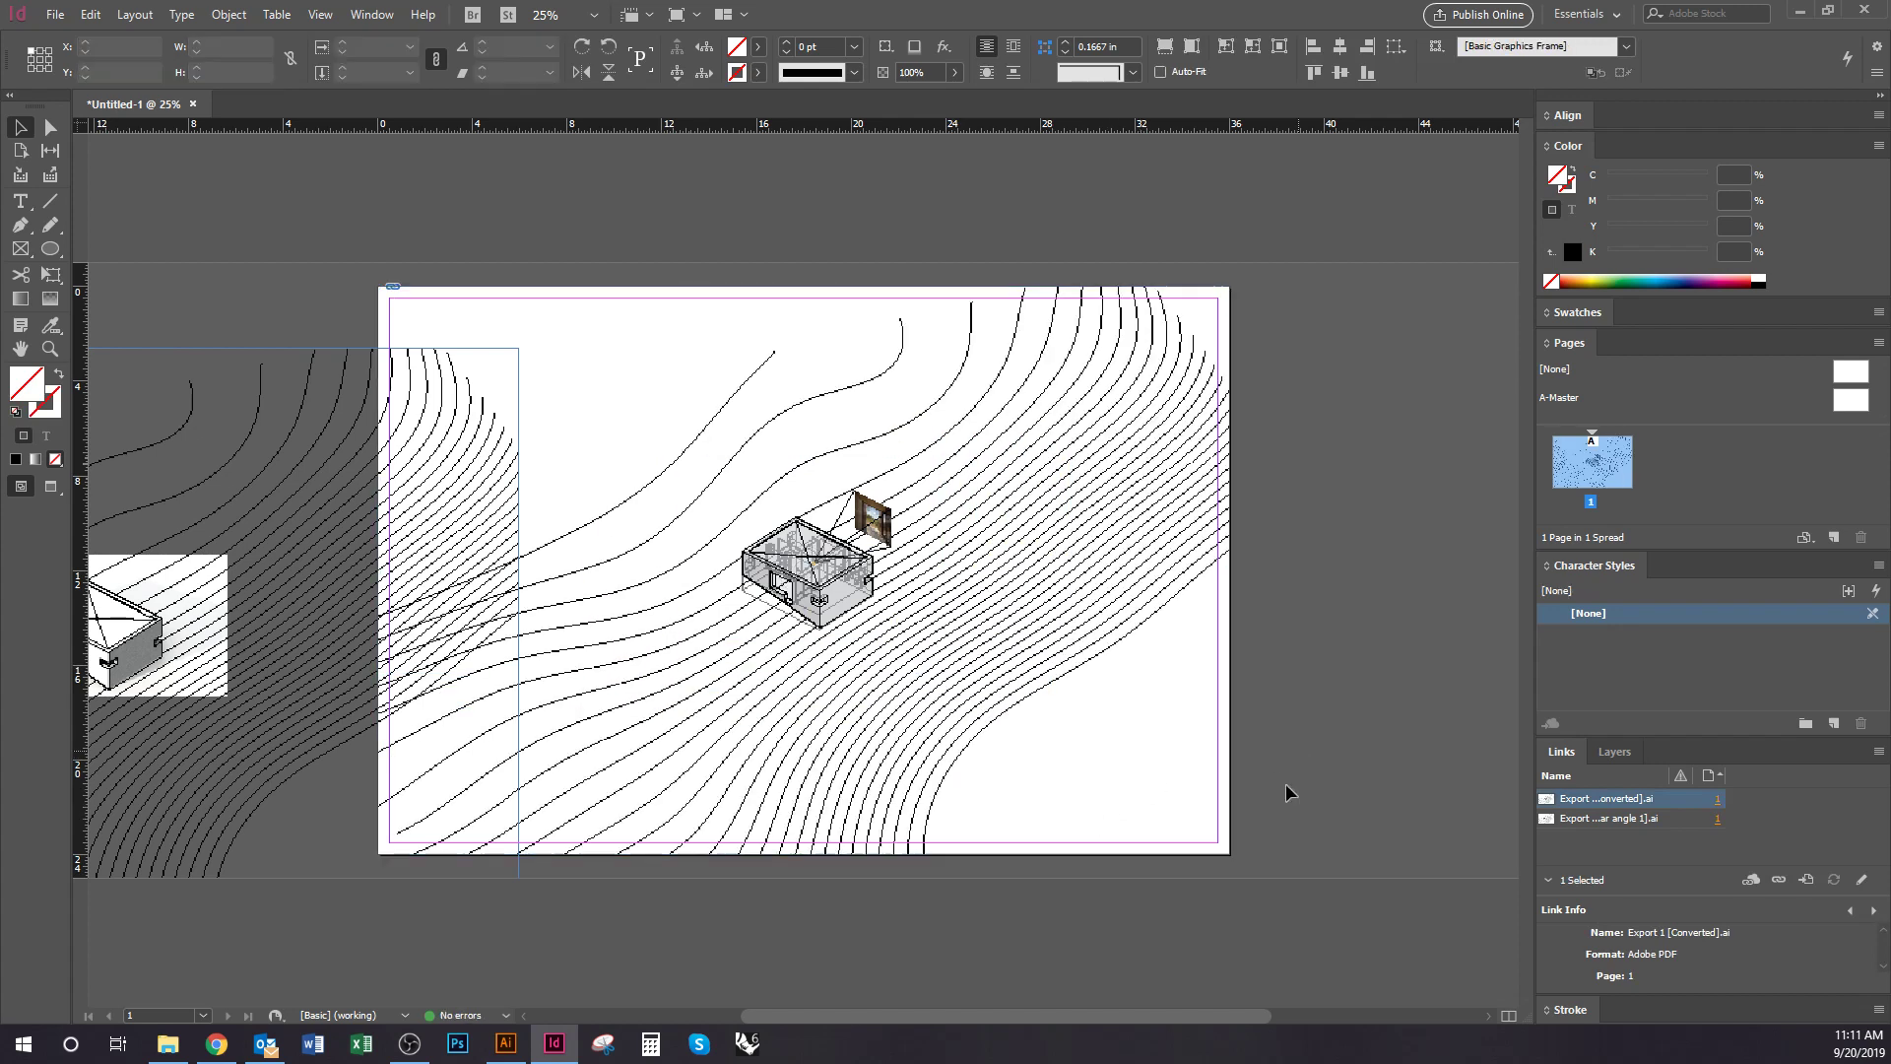
left_click(1169, 802)
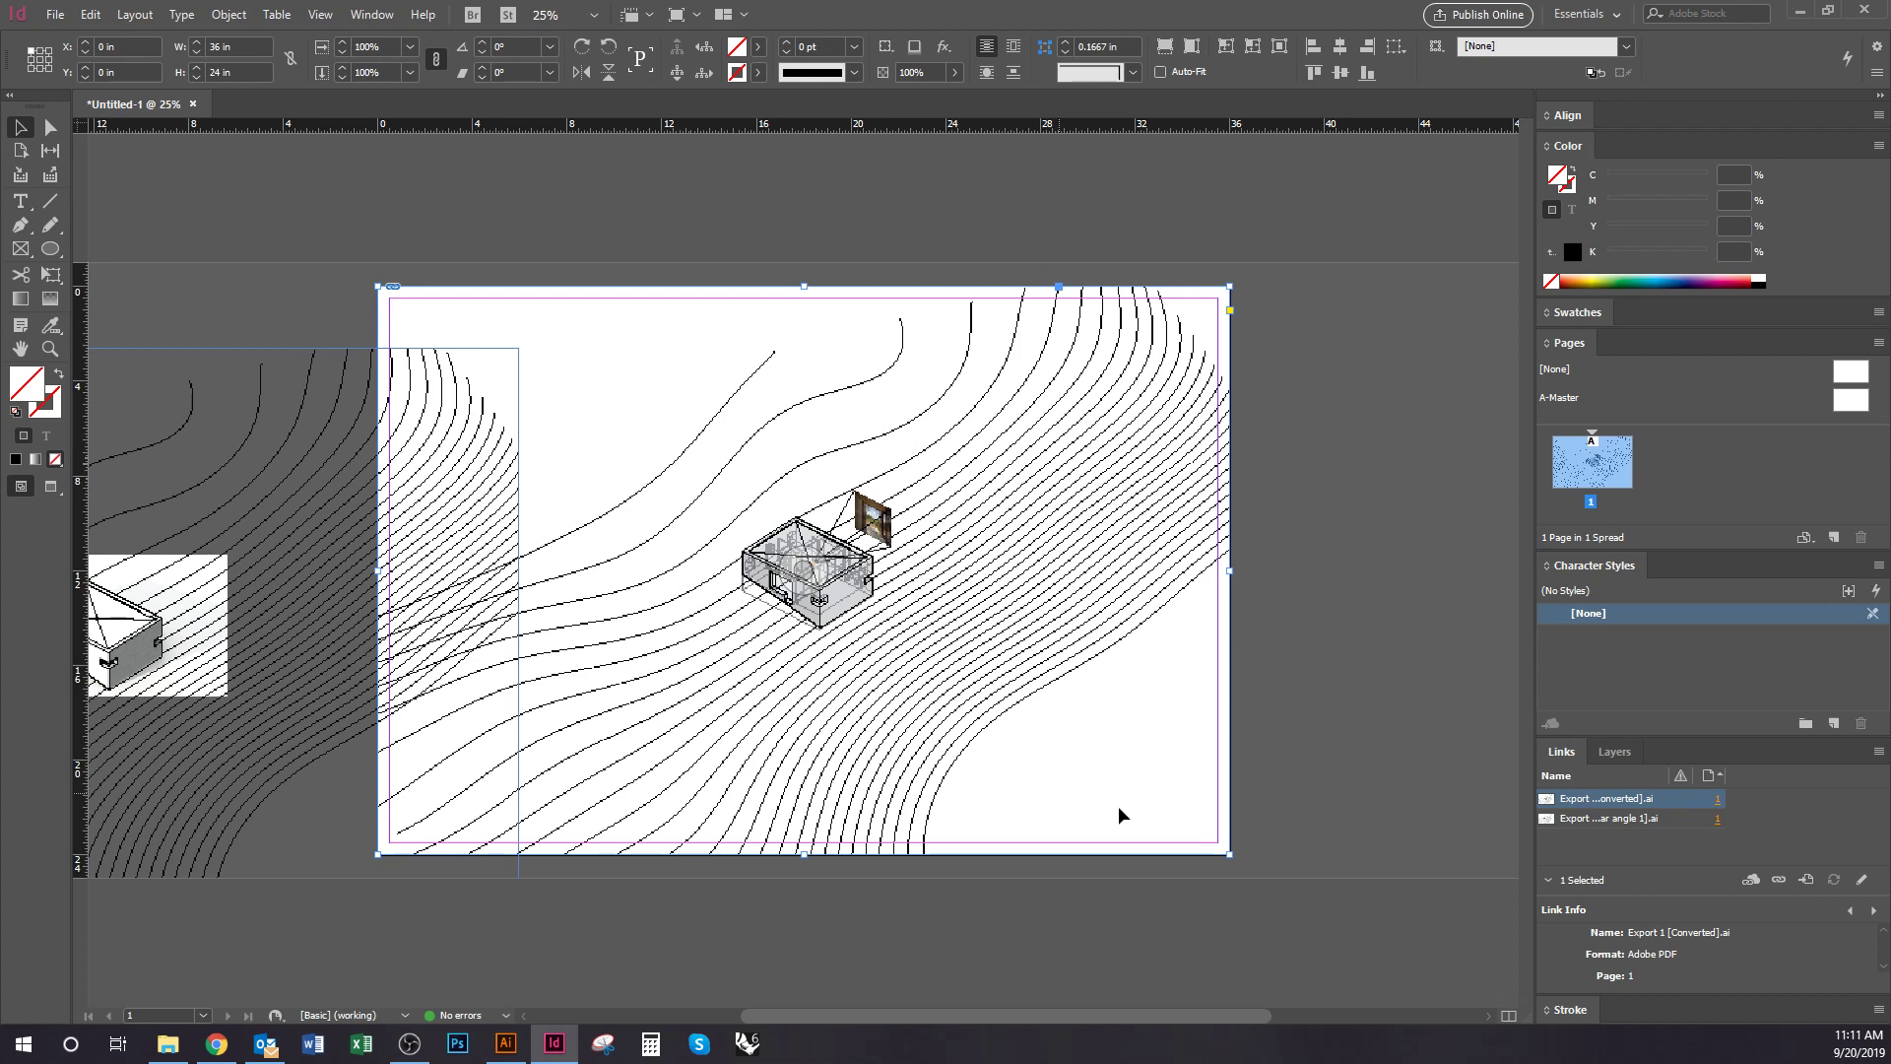
Scale the Converted drawing to about 25.75 × 17.05 in and reselect its frame
left_click_drag(1230, 854, 818, 642)
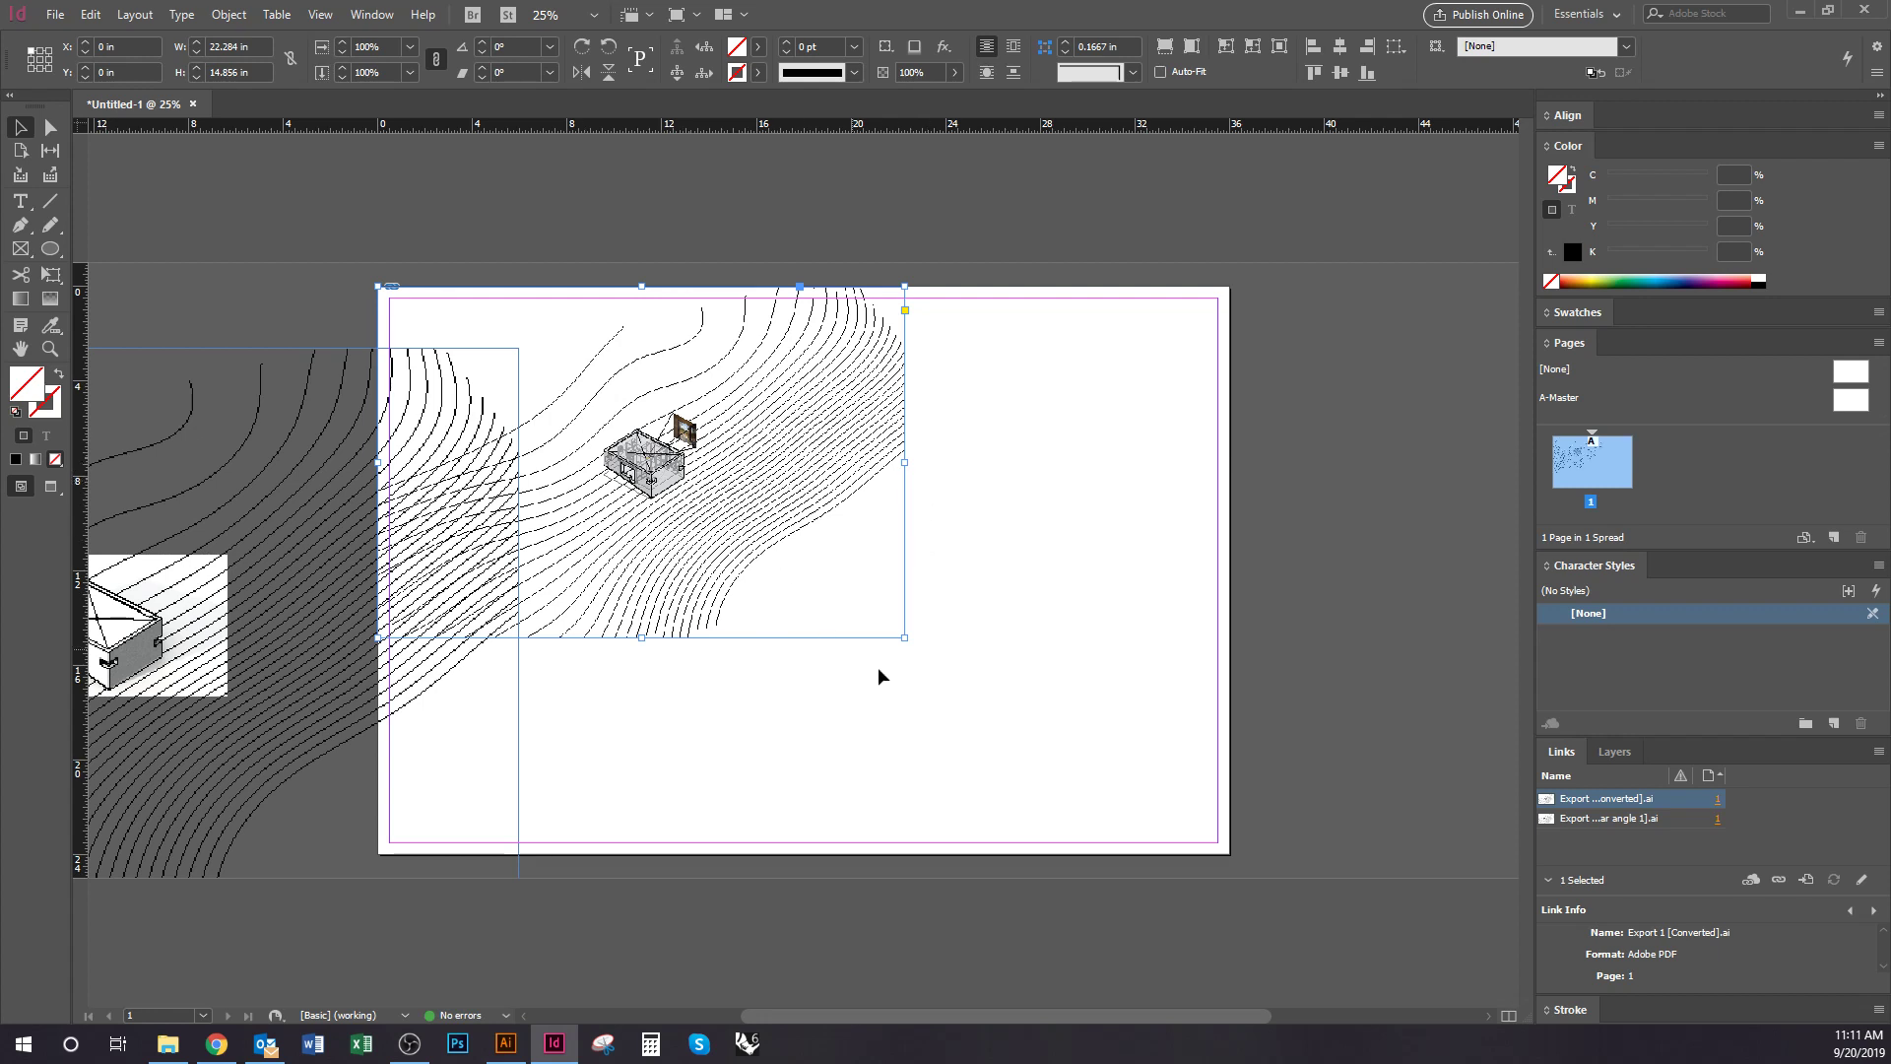
key("ctrl+z")
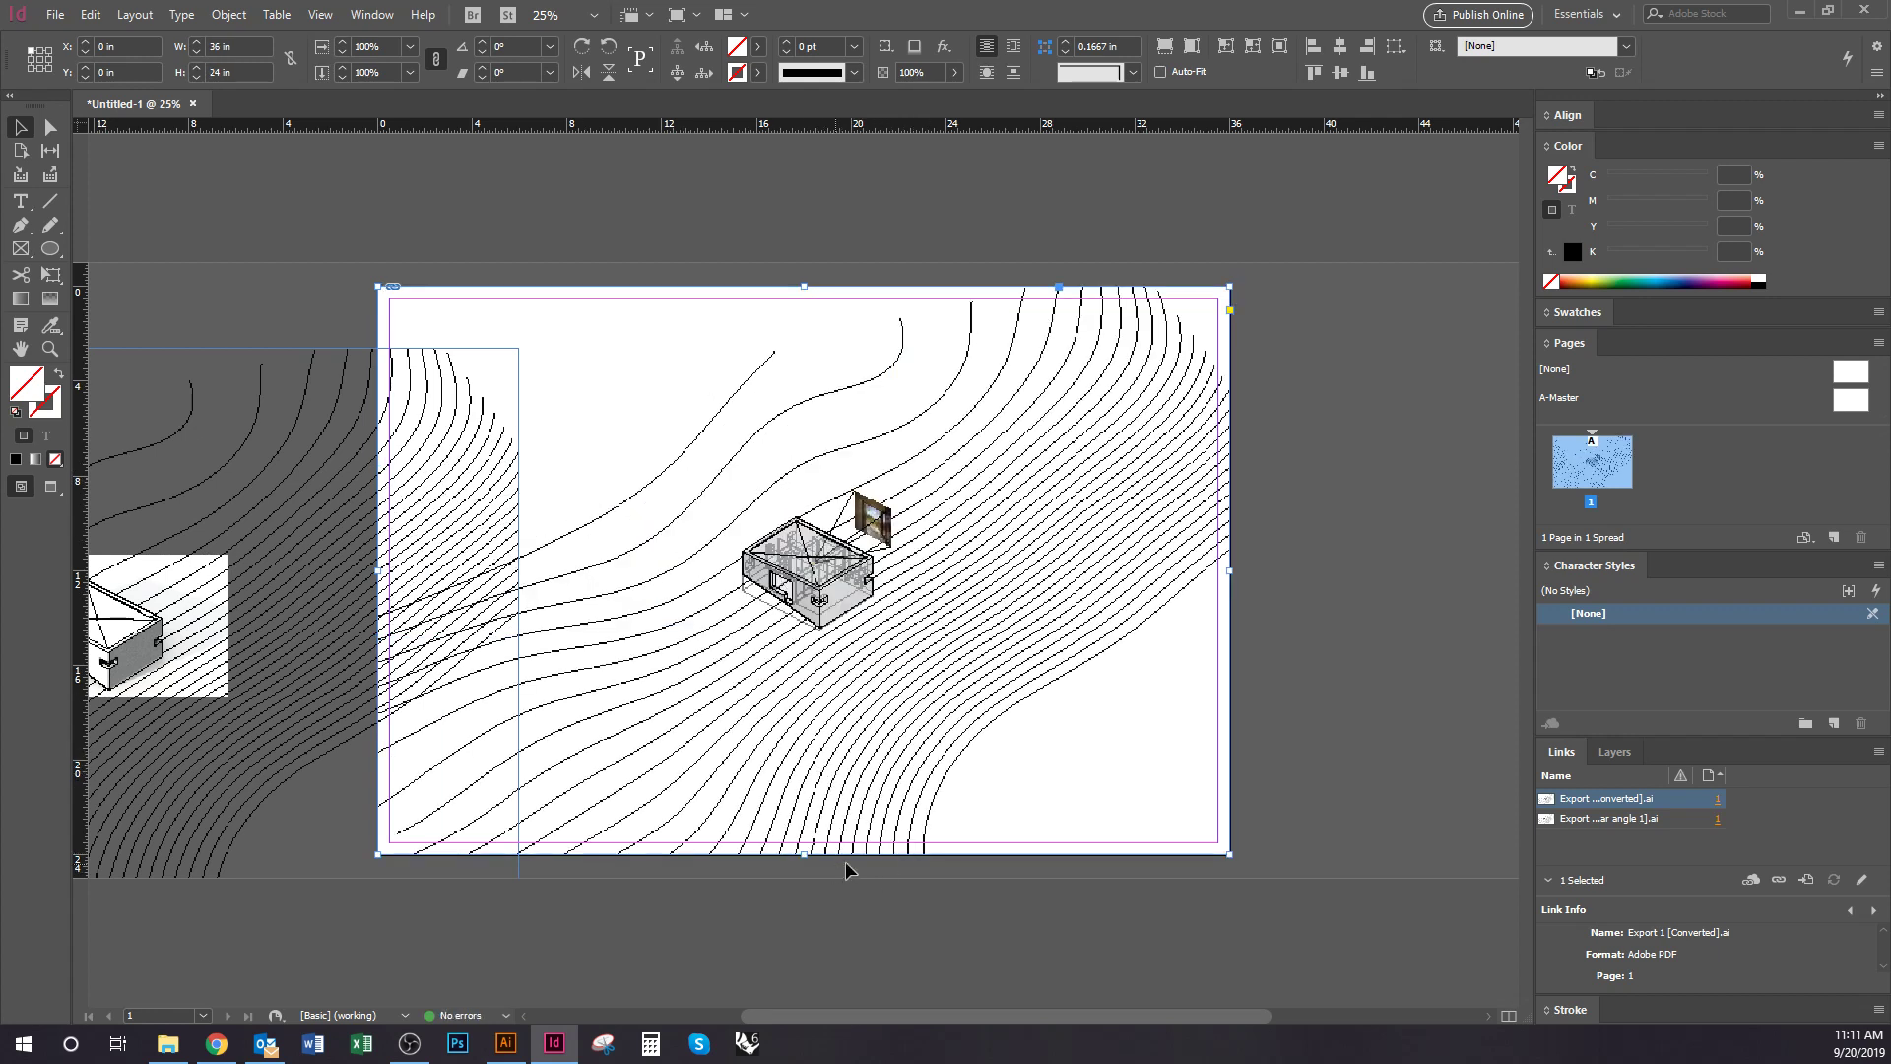
left_click_drag(1230, 855, 681, 442)
left_click(905, 806)
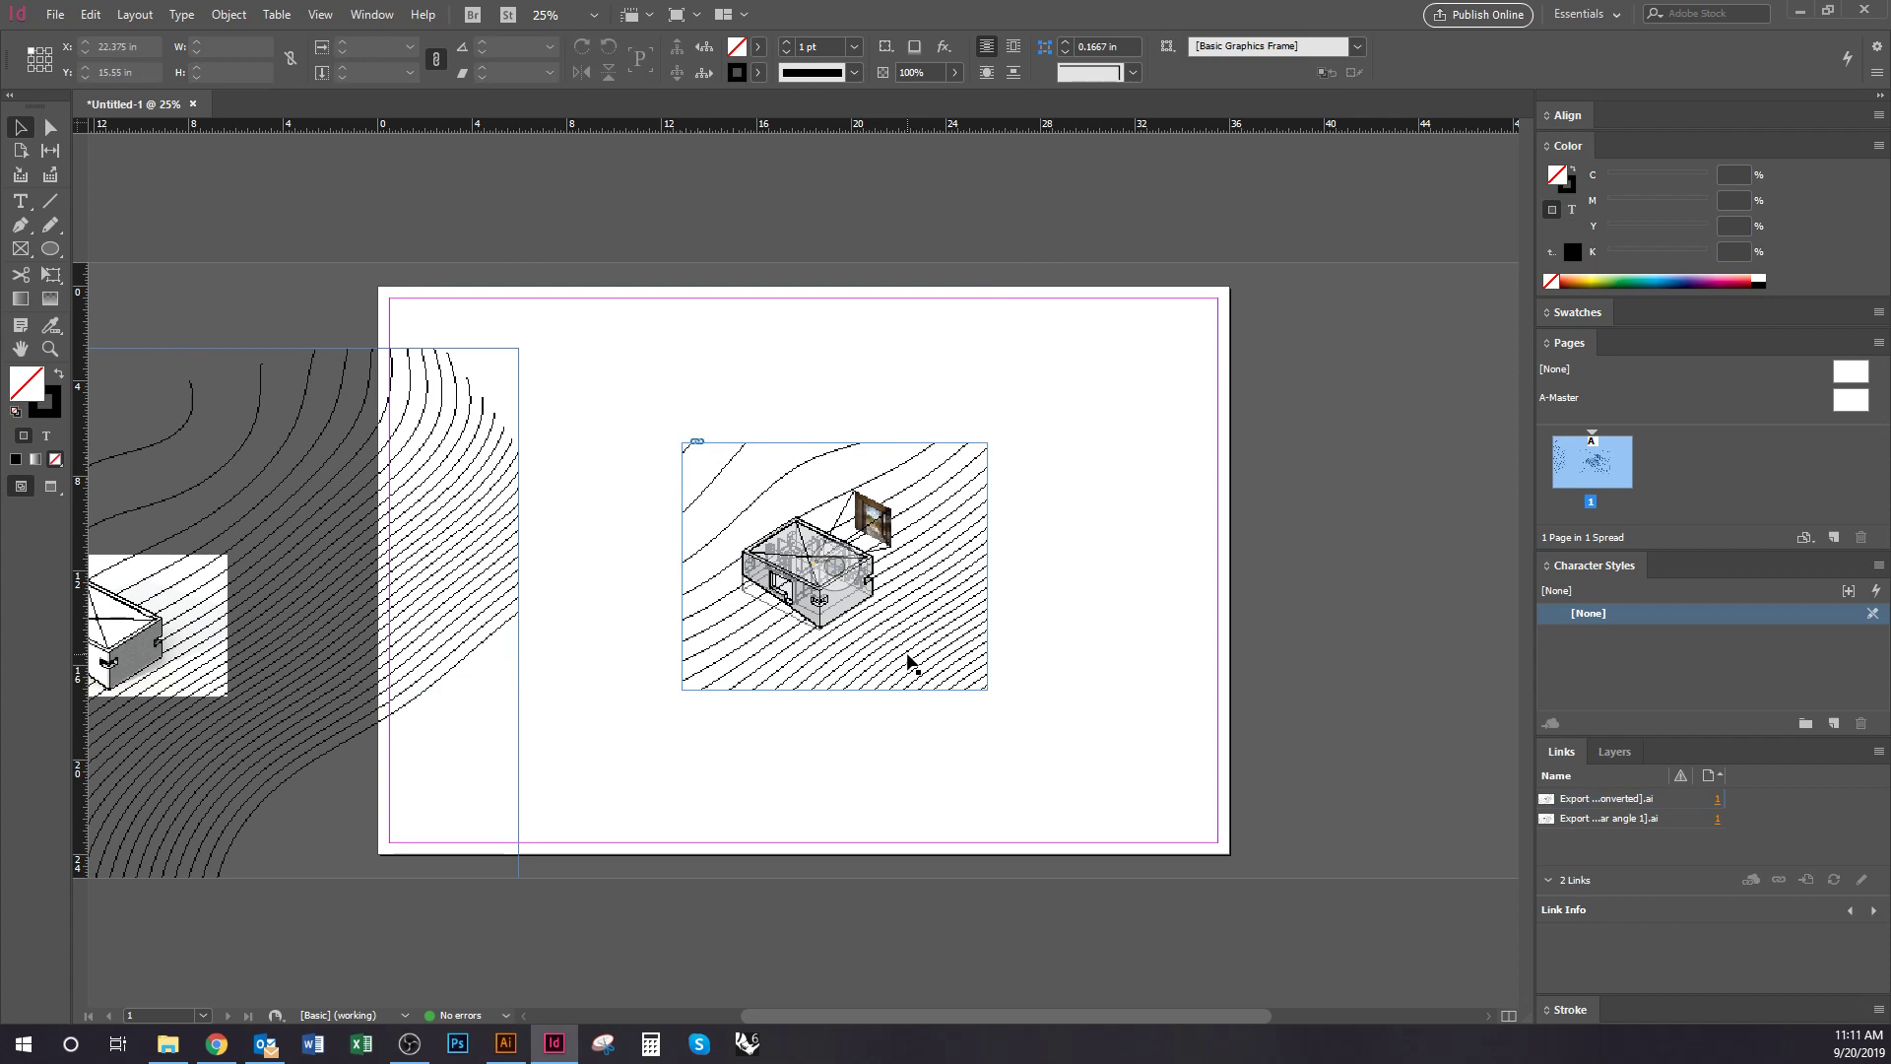
left_click(907, 660)
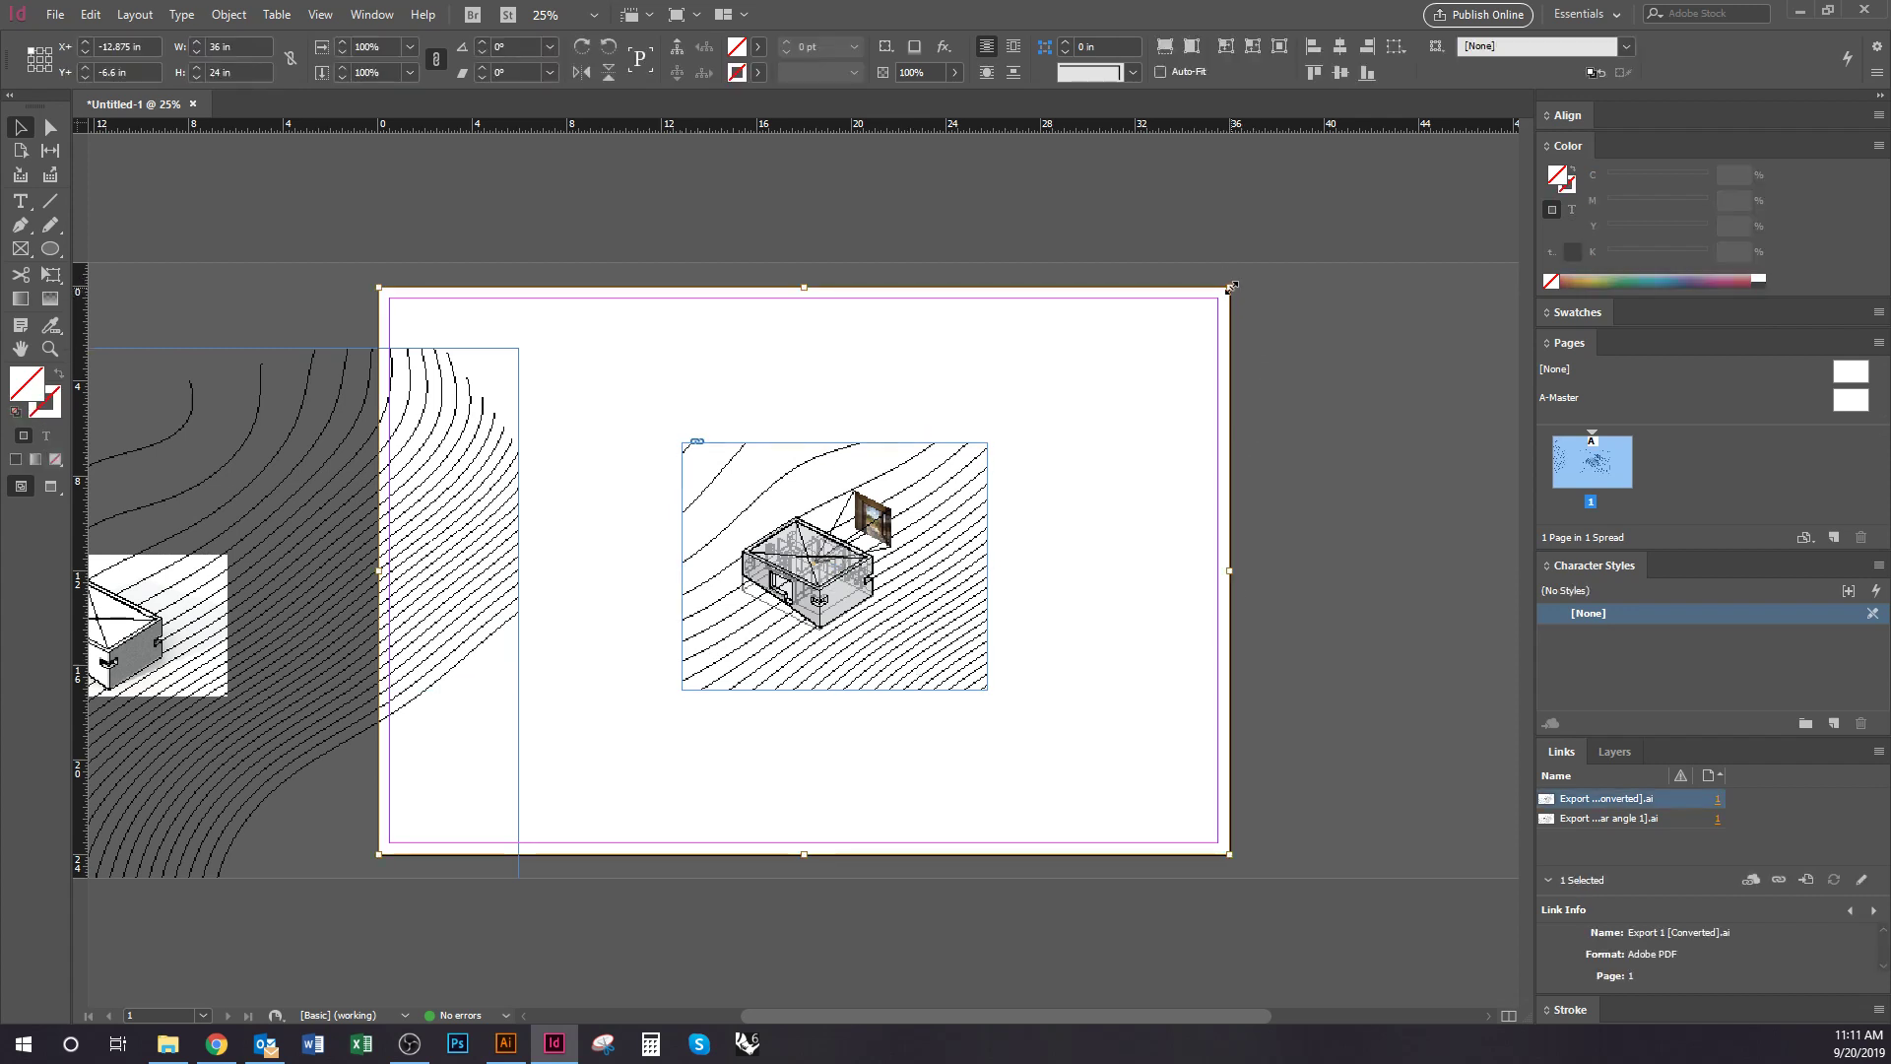
Scale the Converted artwork down to about 74% (26.74 × 17.83 in)
left_click_drag(1231, 285, 1096, 358)
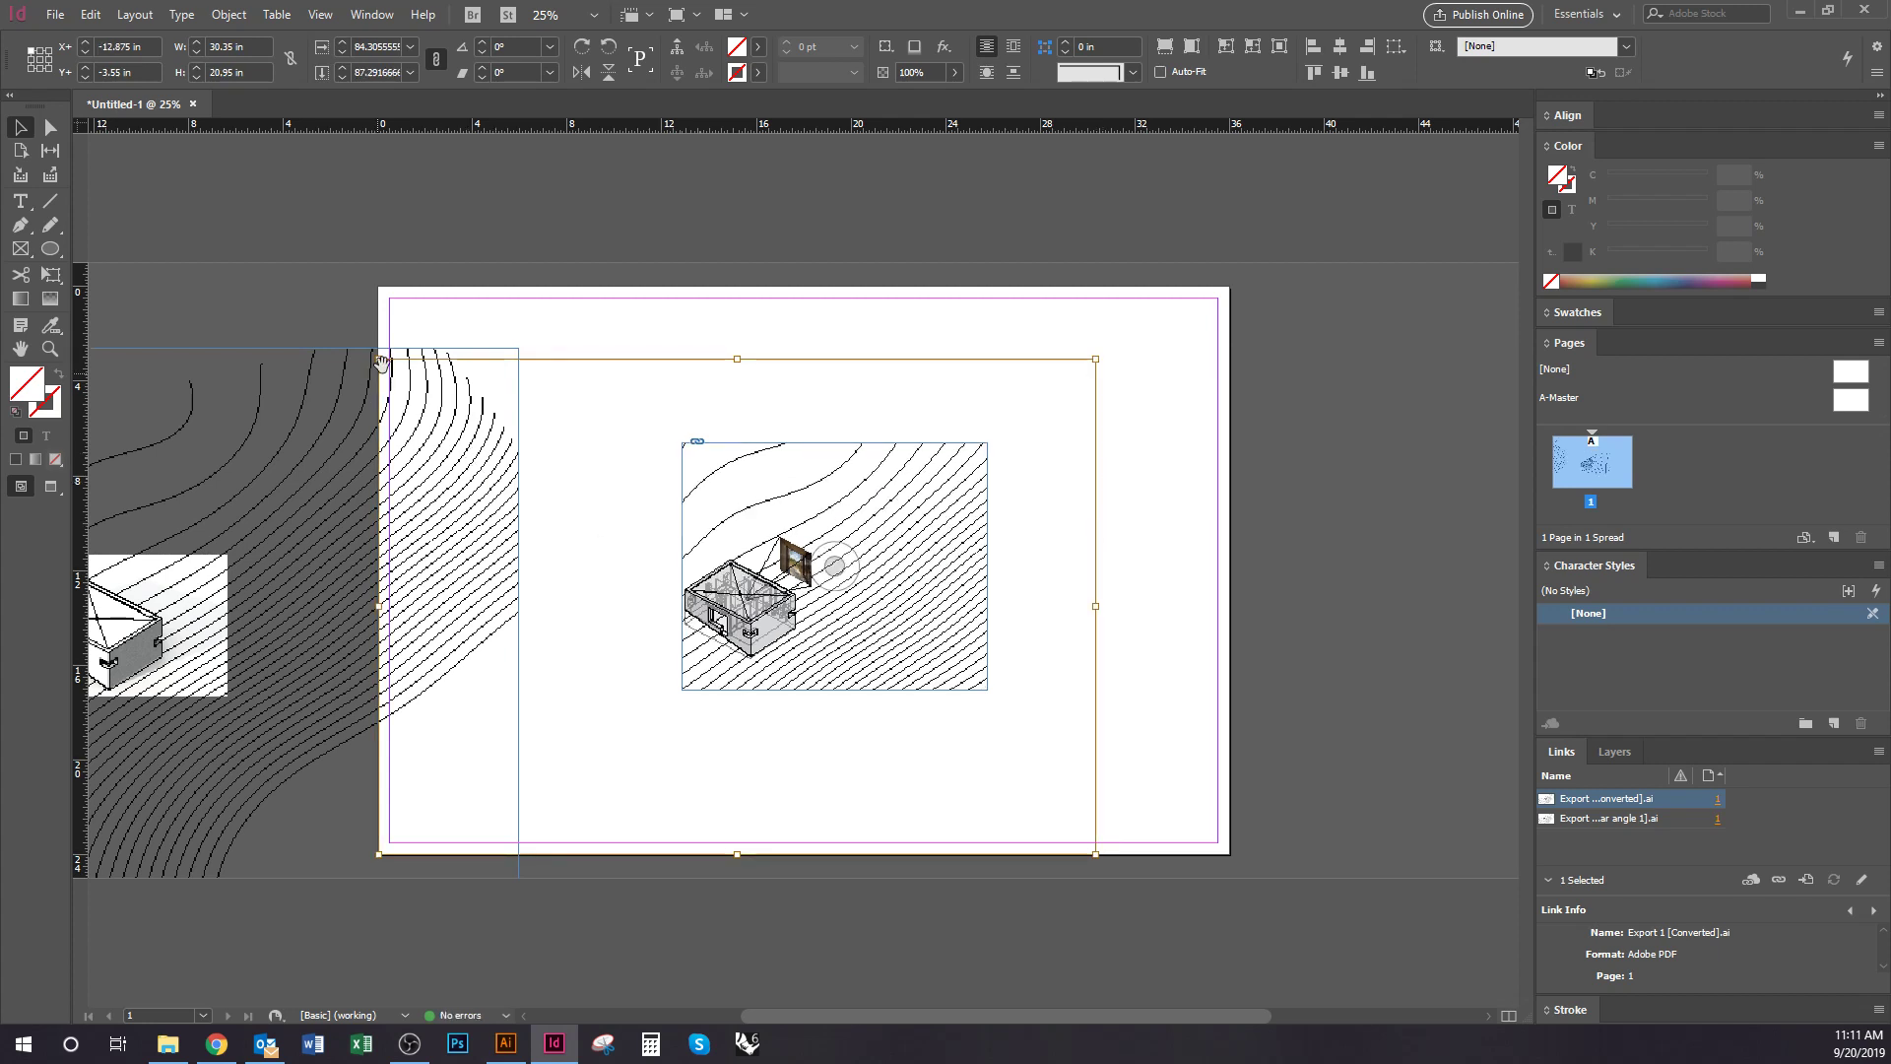
left_click_drag(378, 856, 552, 805)
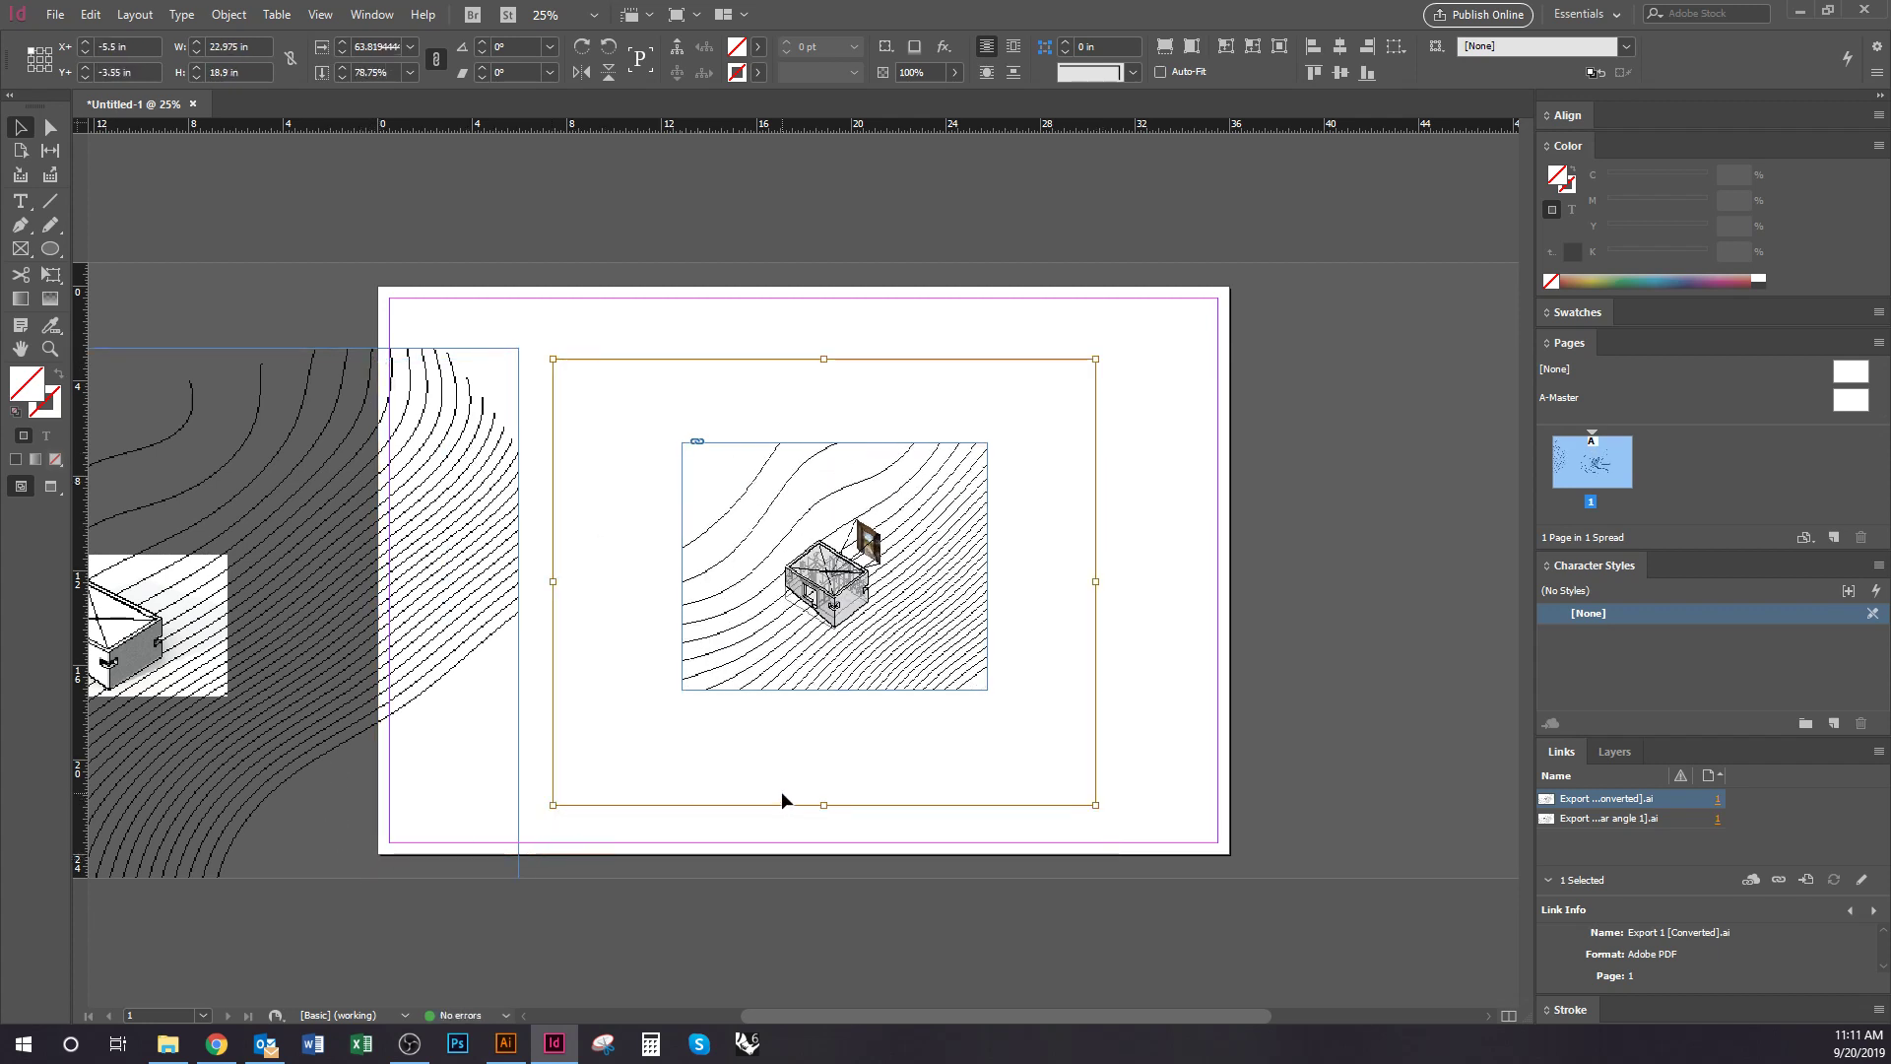
key("ctrl+z")
key("ctrl+z")
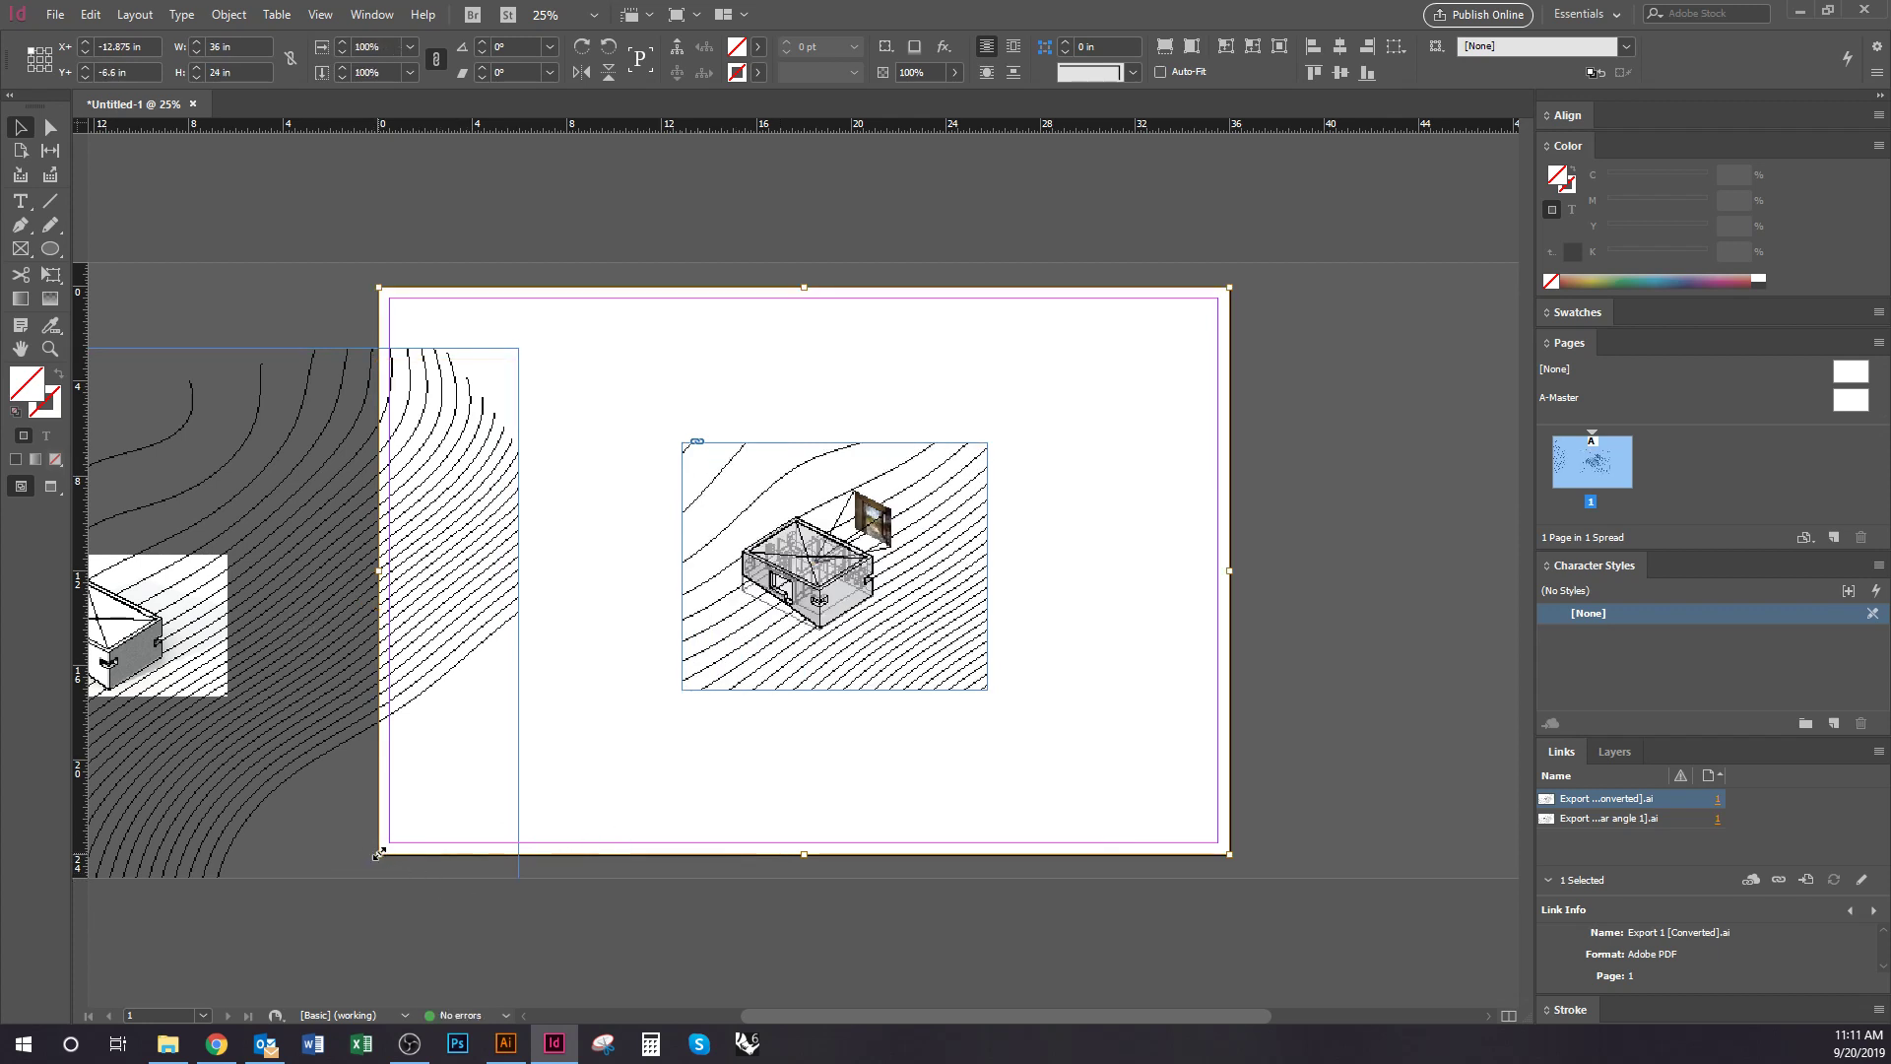
left_click_drag(374, 853, 503, 769)
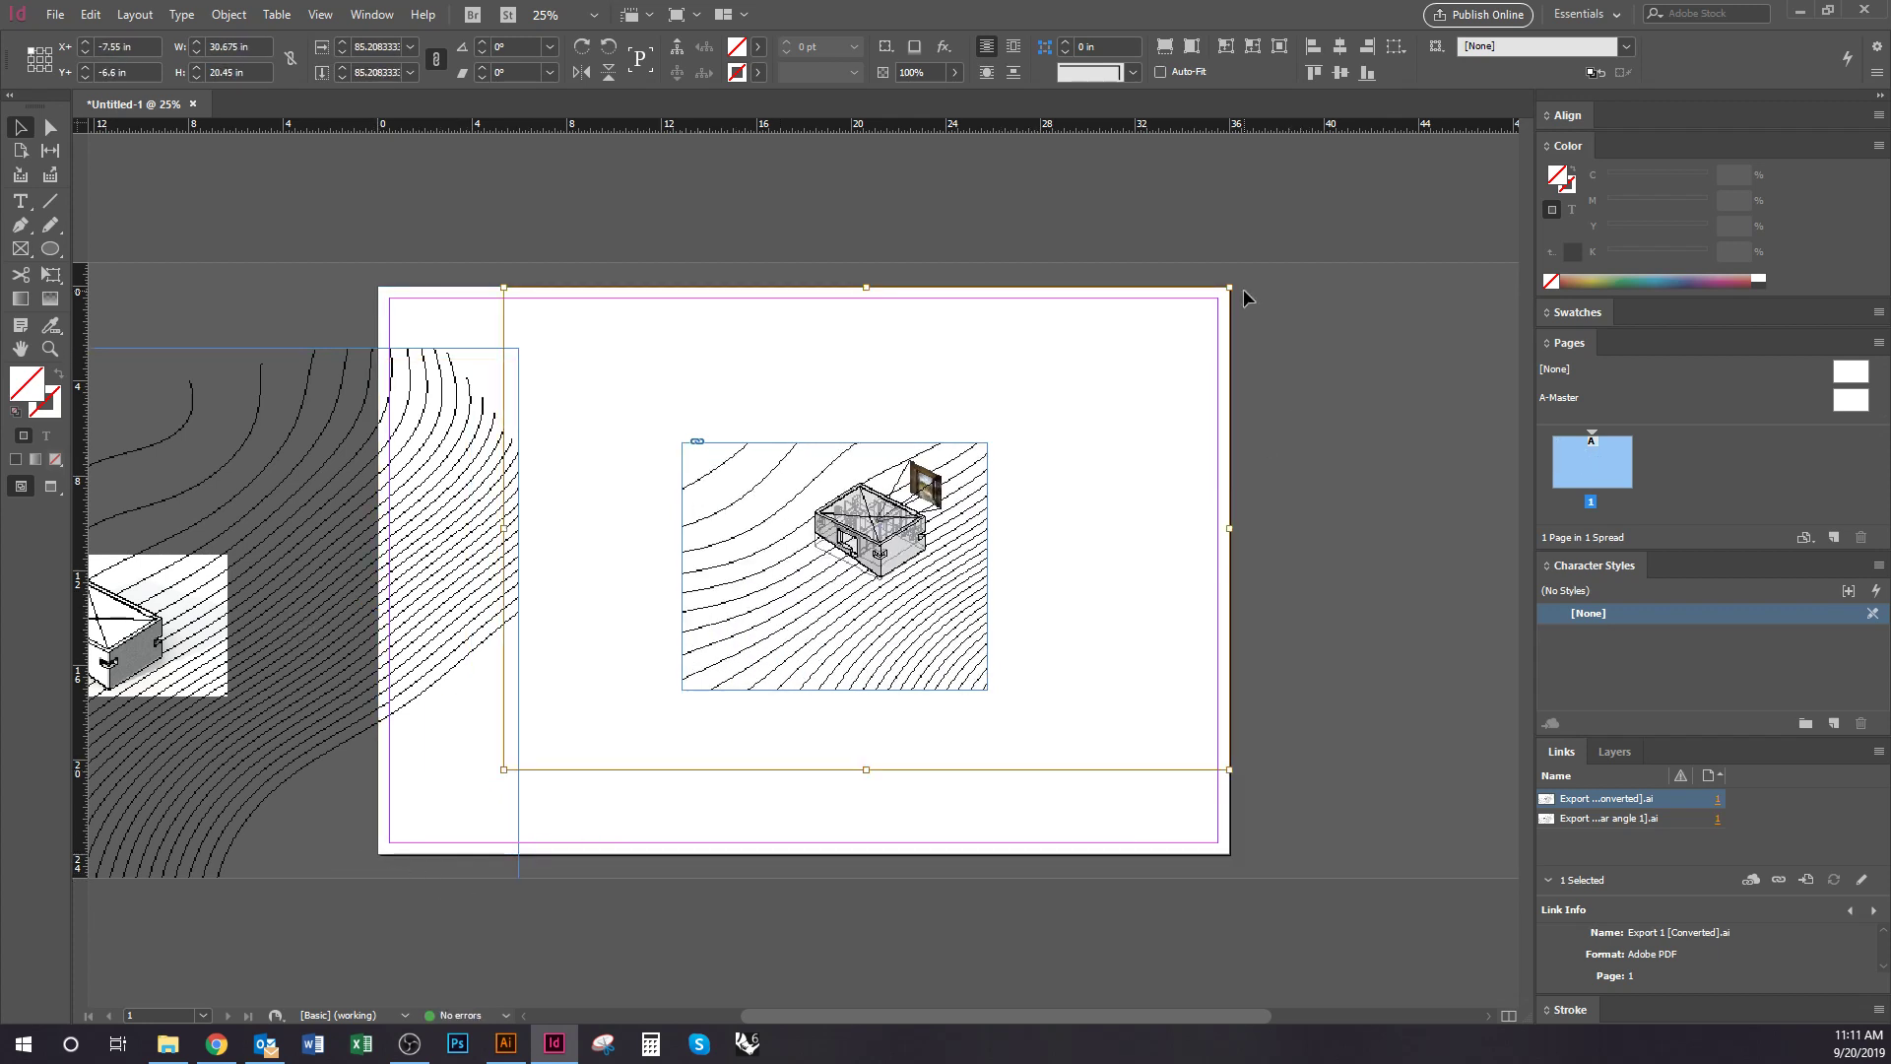
left_click_drag(1229, 286, 1136, 349)
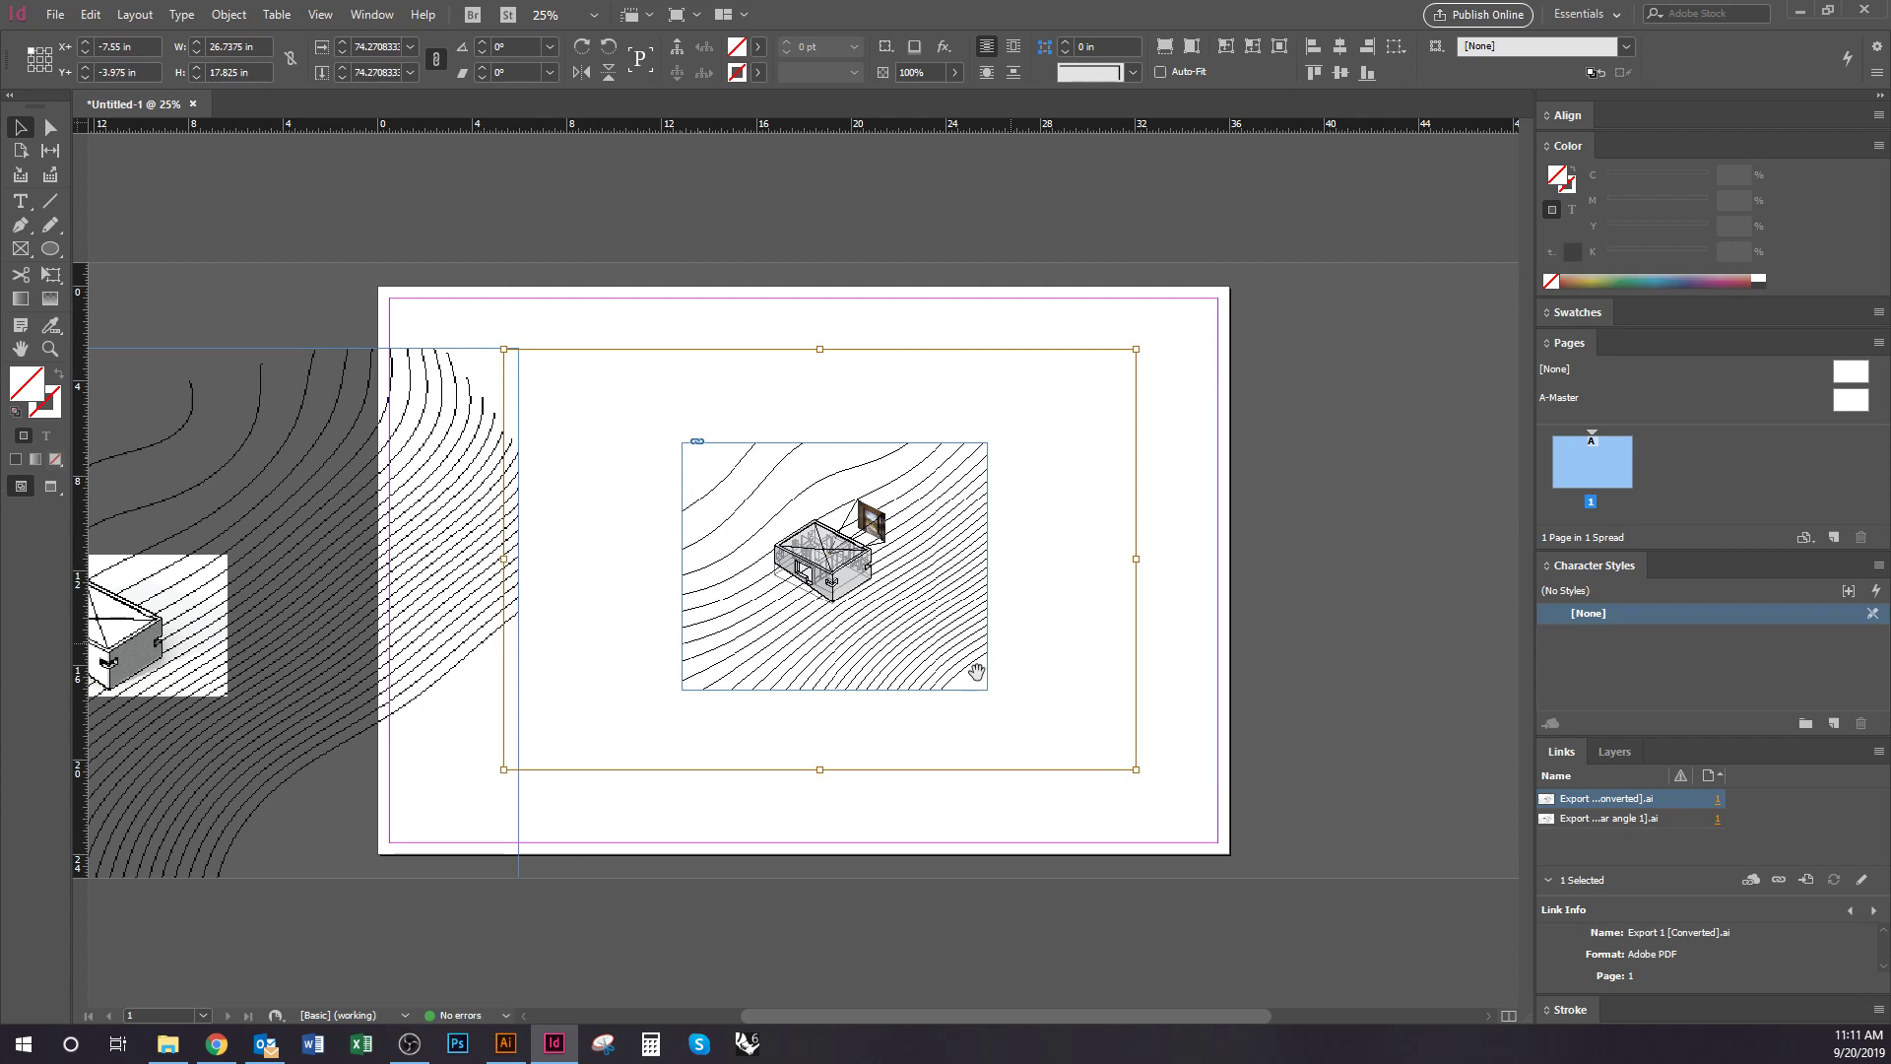
left_click(1109, 589)
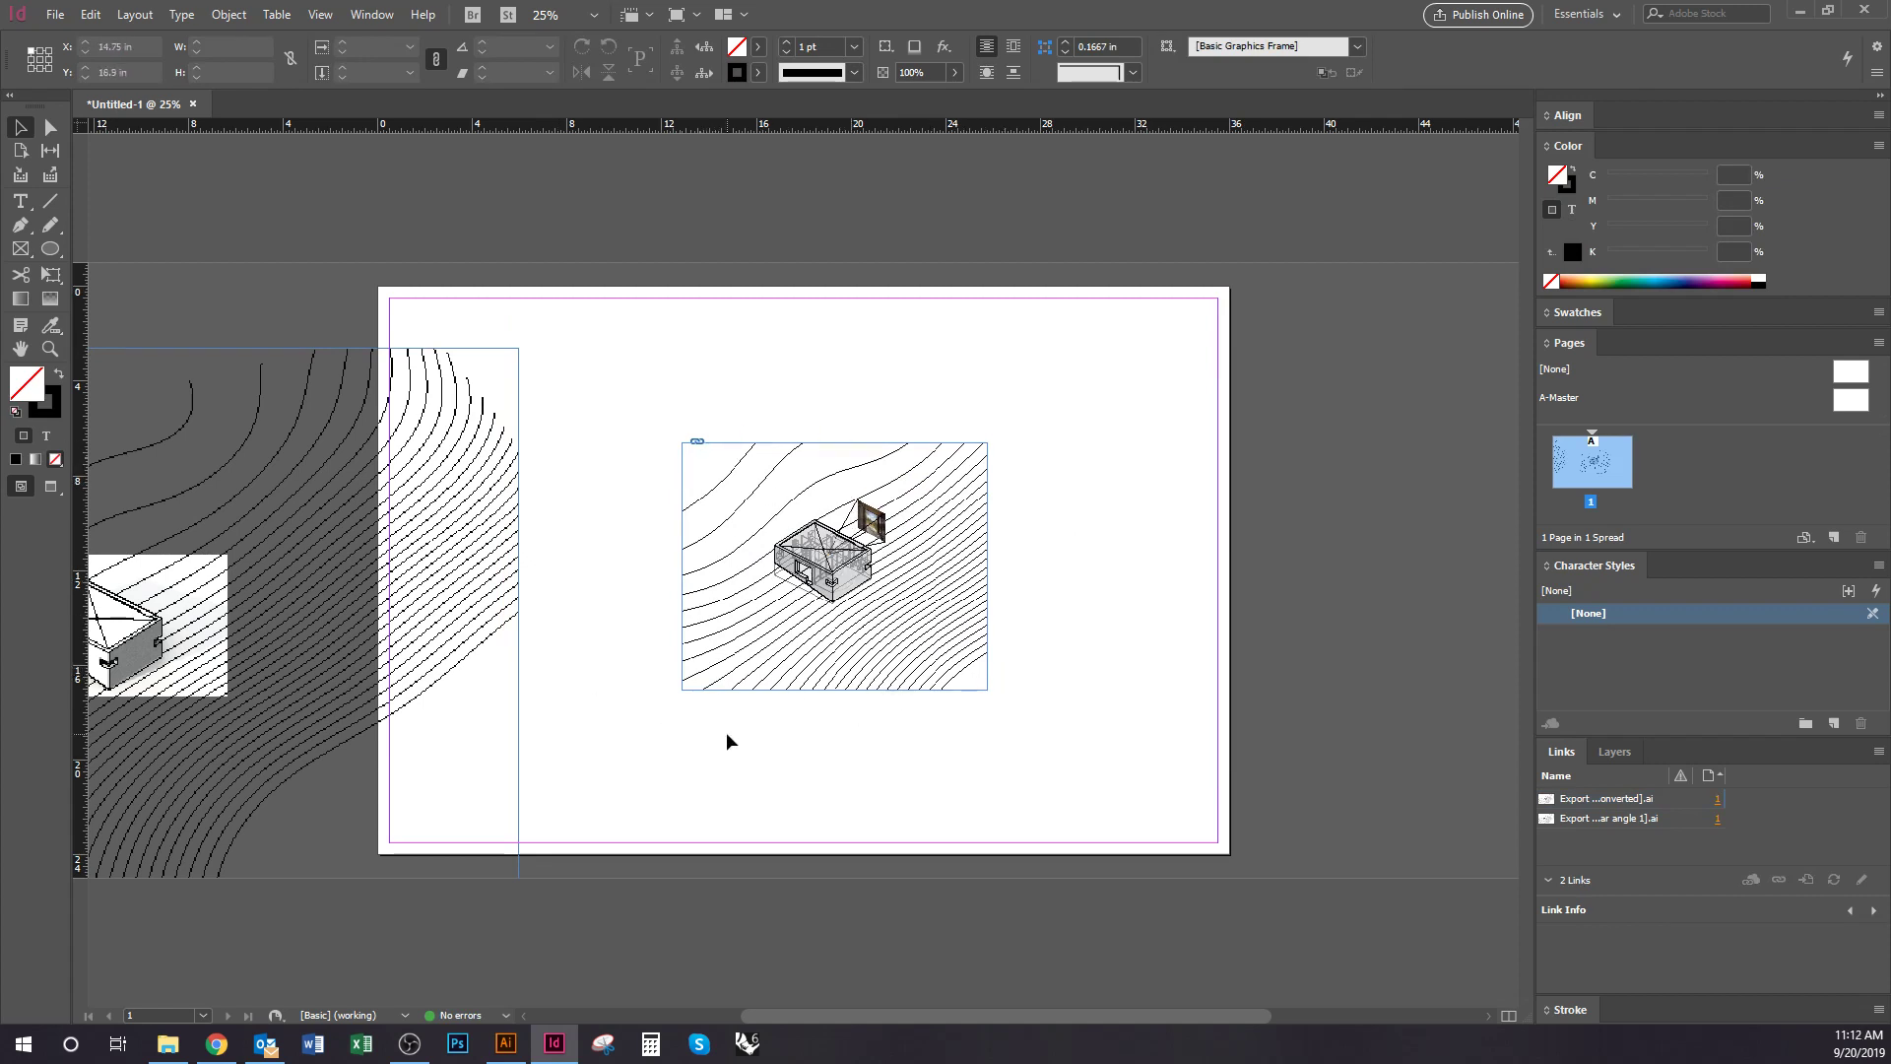
Restore the artwork, move both frames to the page top, and crop them to 12 in tall
key("ctrl+z")
key("ctrl+z")
key("ctrl+z")
key("ctrl+z")
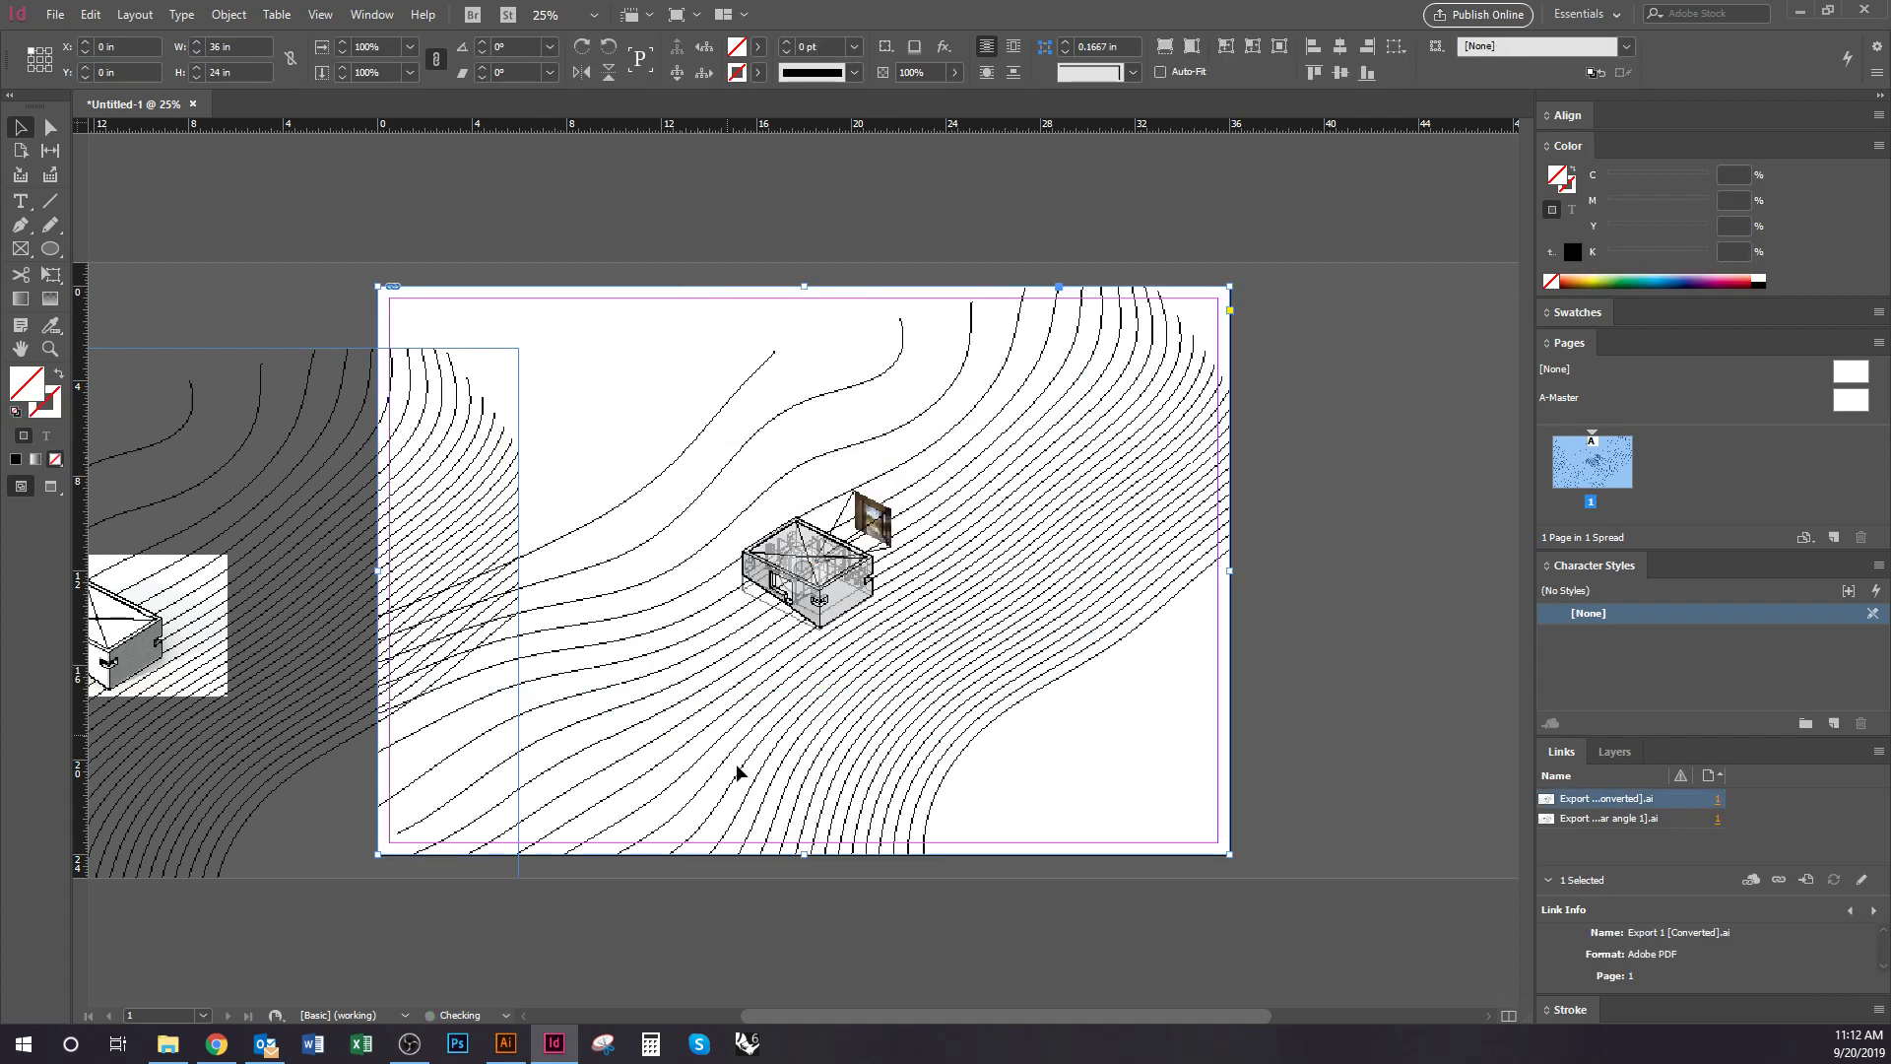
left_click(1321, 770)
left_click_drag(651, 772, 976, 773)
left_click_drag(554, 798, 567, 741)
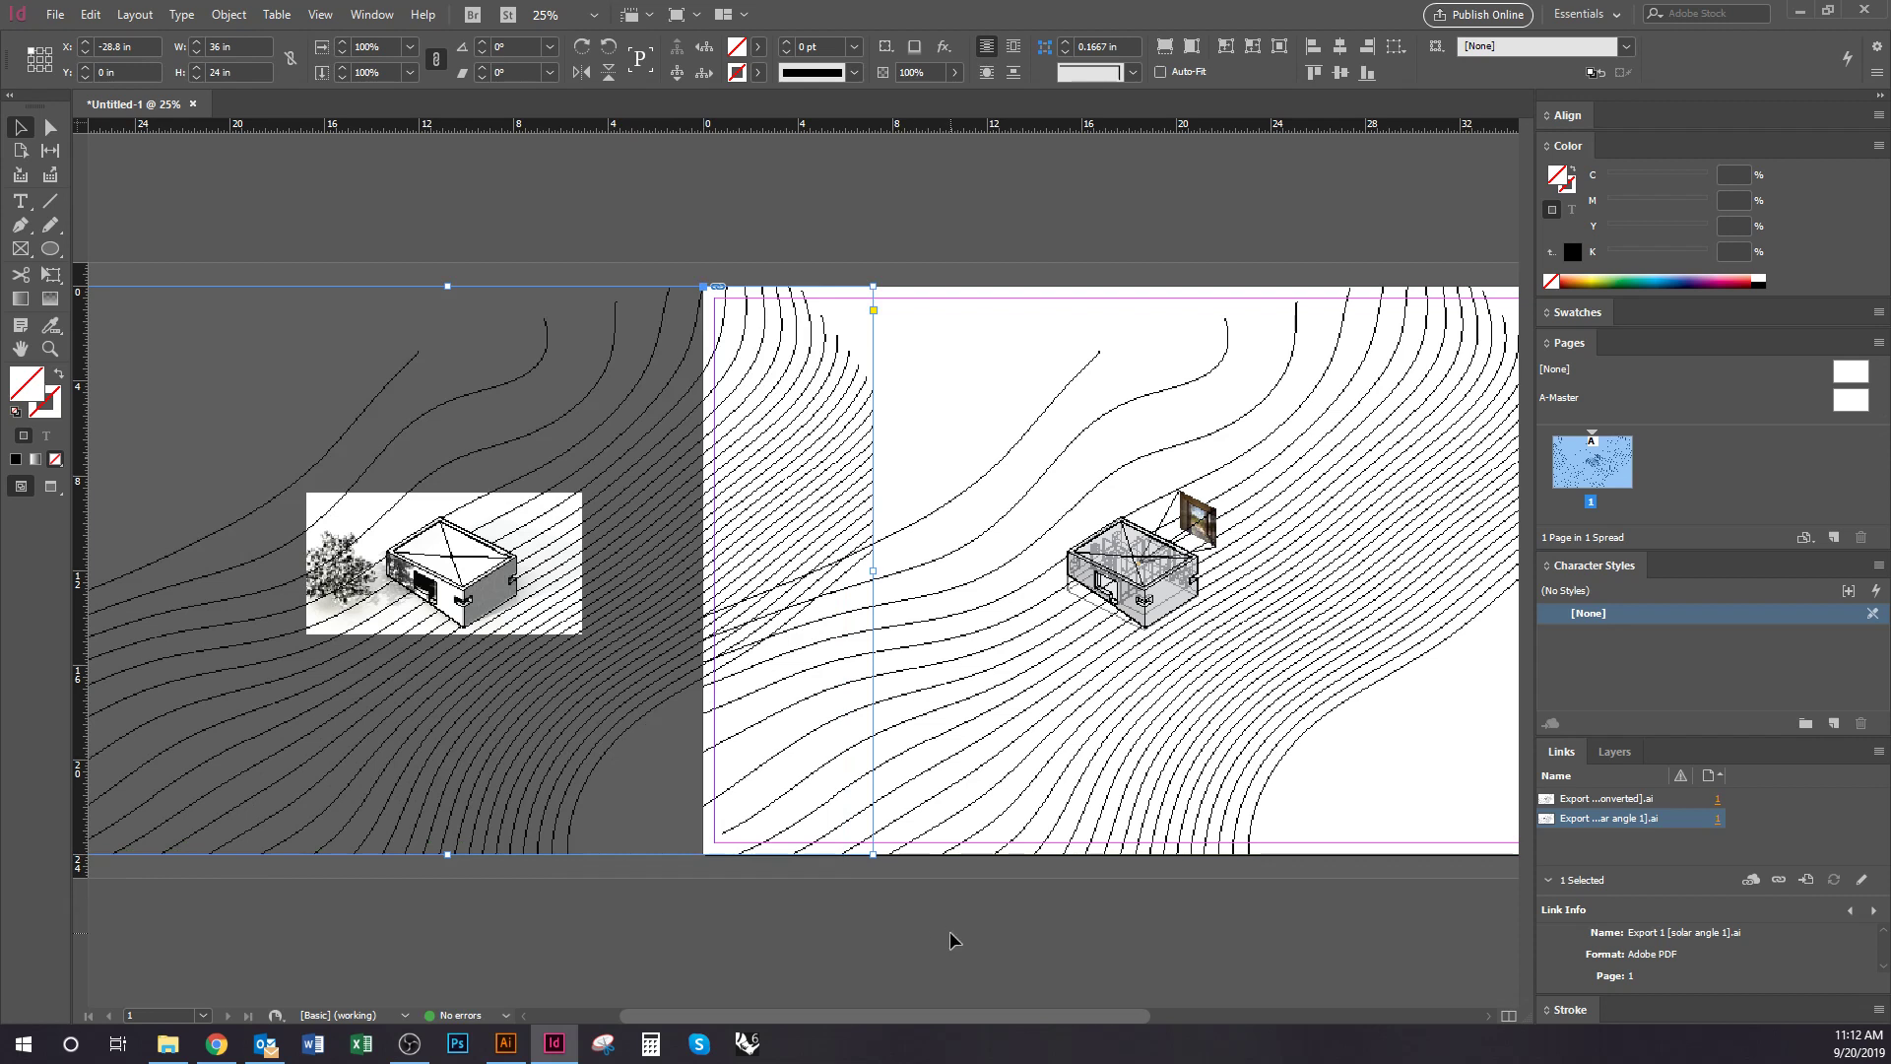
key("ctrl+a")
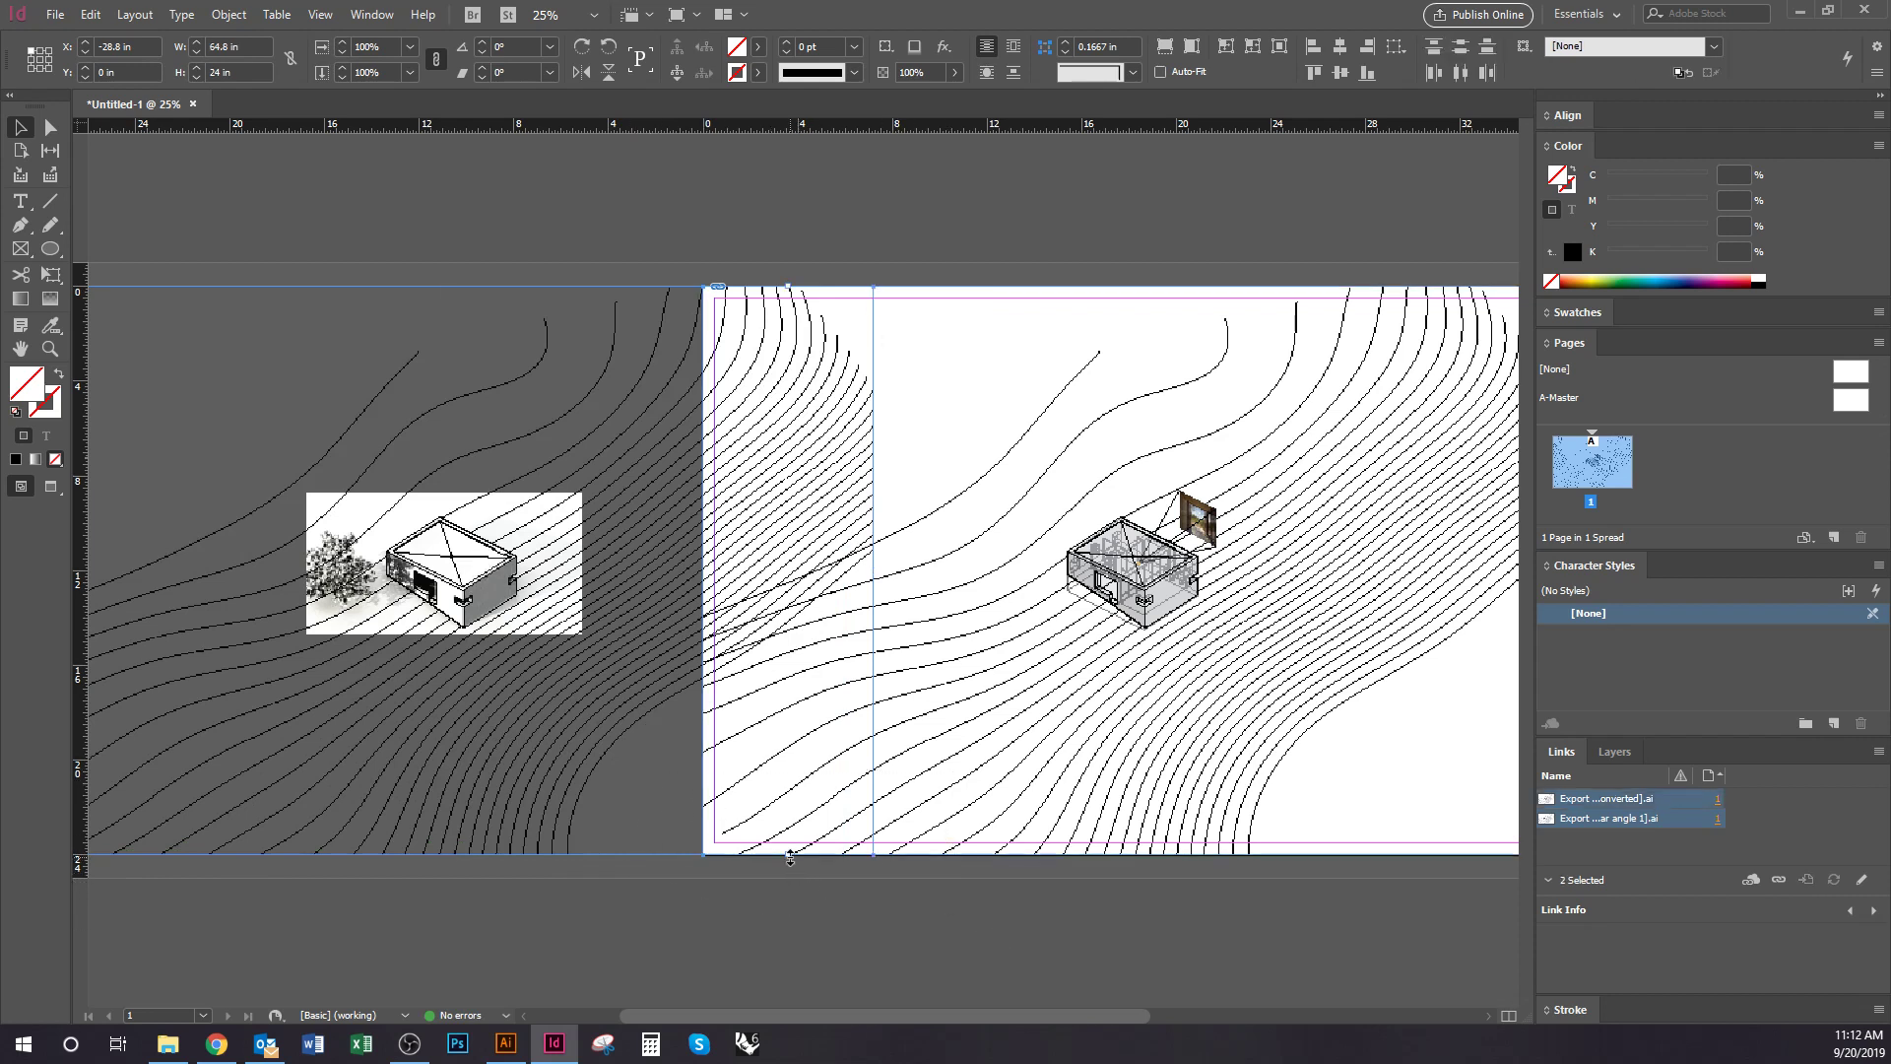
left_click_drag(789, 856, 788, 698)
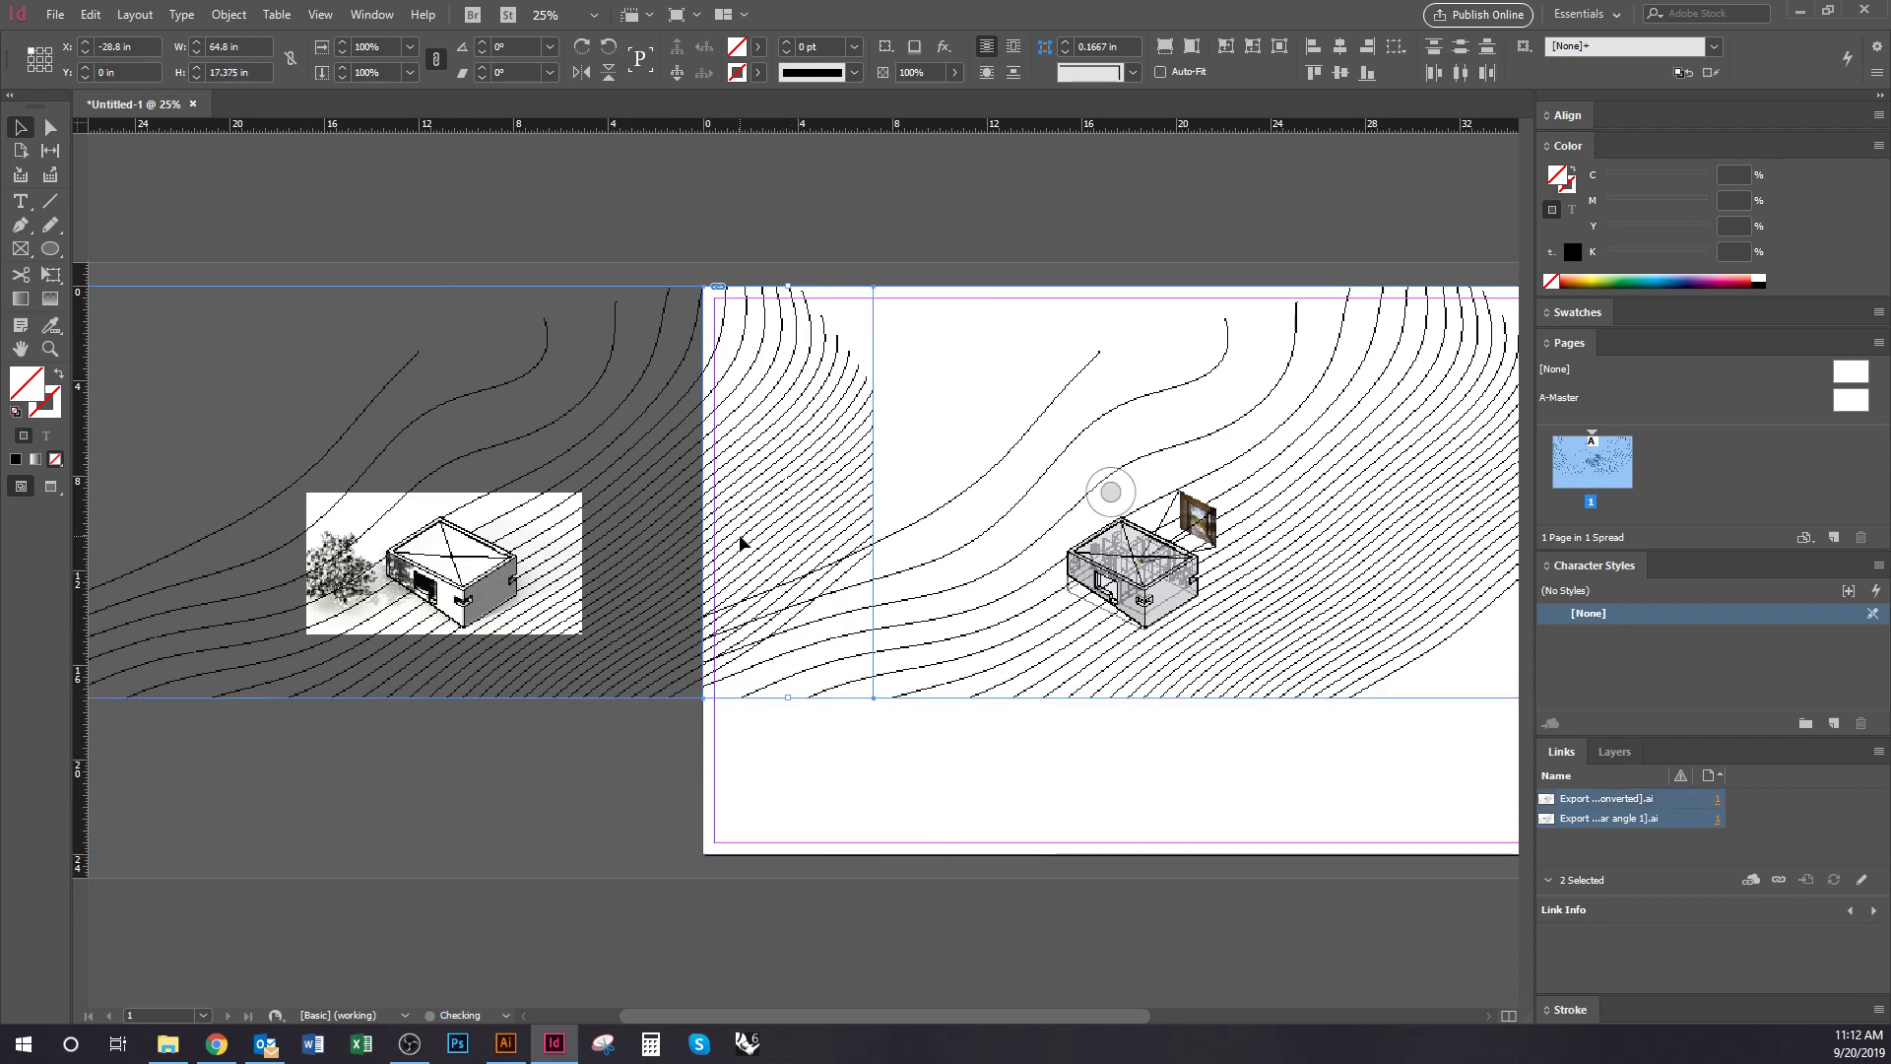
left_click_drag(787, 286, 774, 431)
left_click_drag(726, 645, 811, 501)
left_click_drag(933, 683, 759, 683)
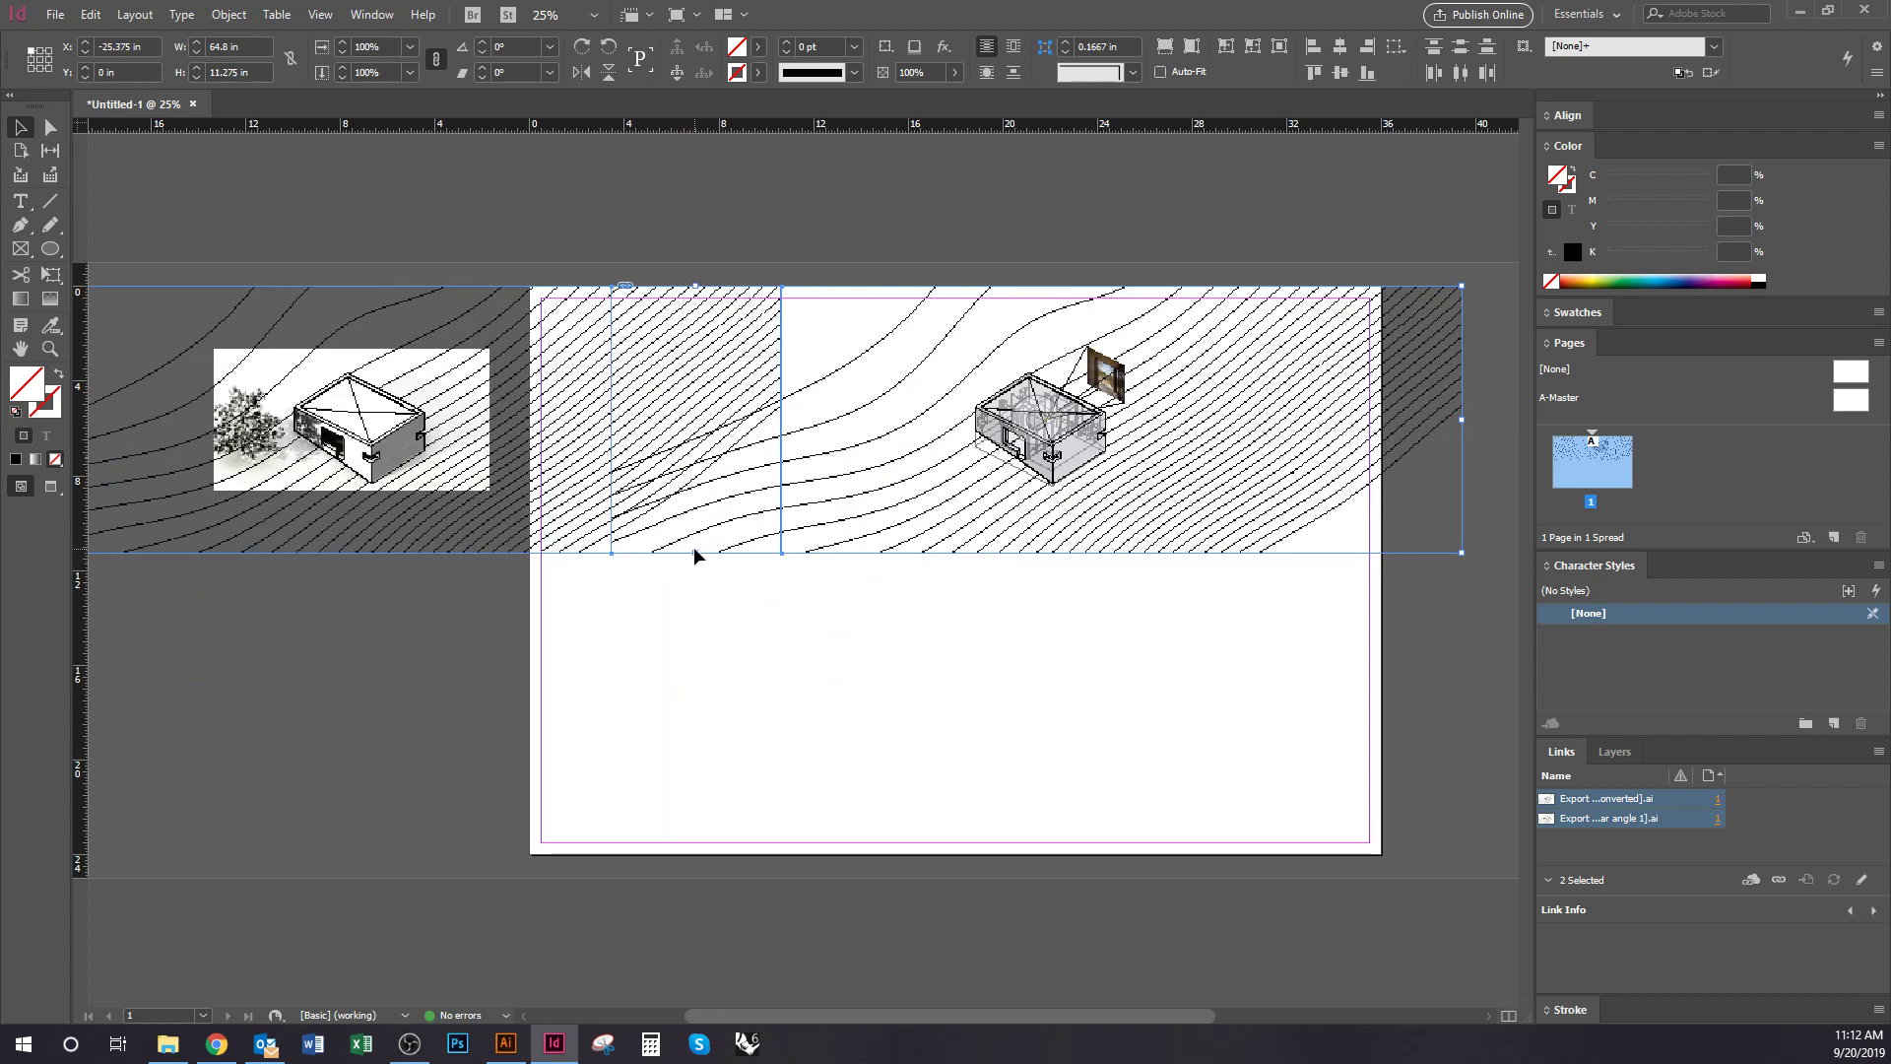
mouse_move(694, 551)
left_mouse_down()
mouse_move(697, 743)
mouse_move(715, 569)
left_mouse_up()
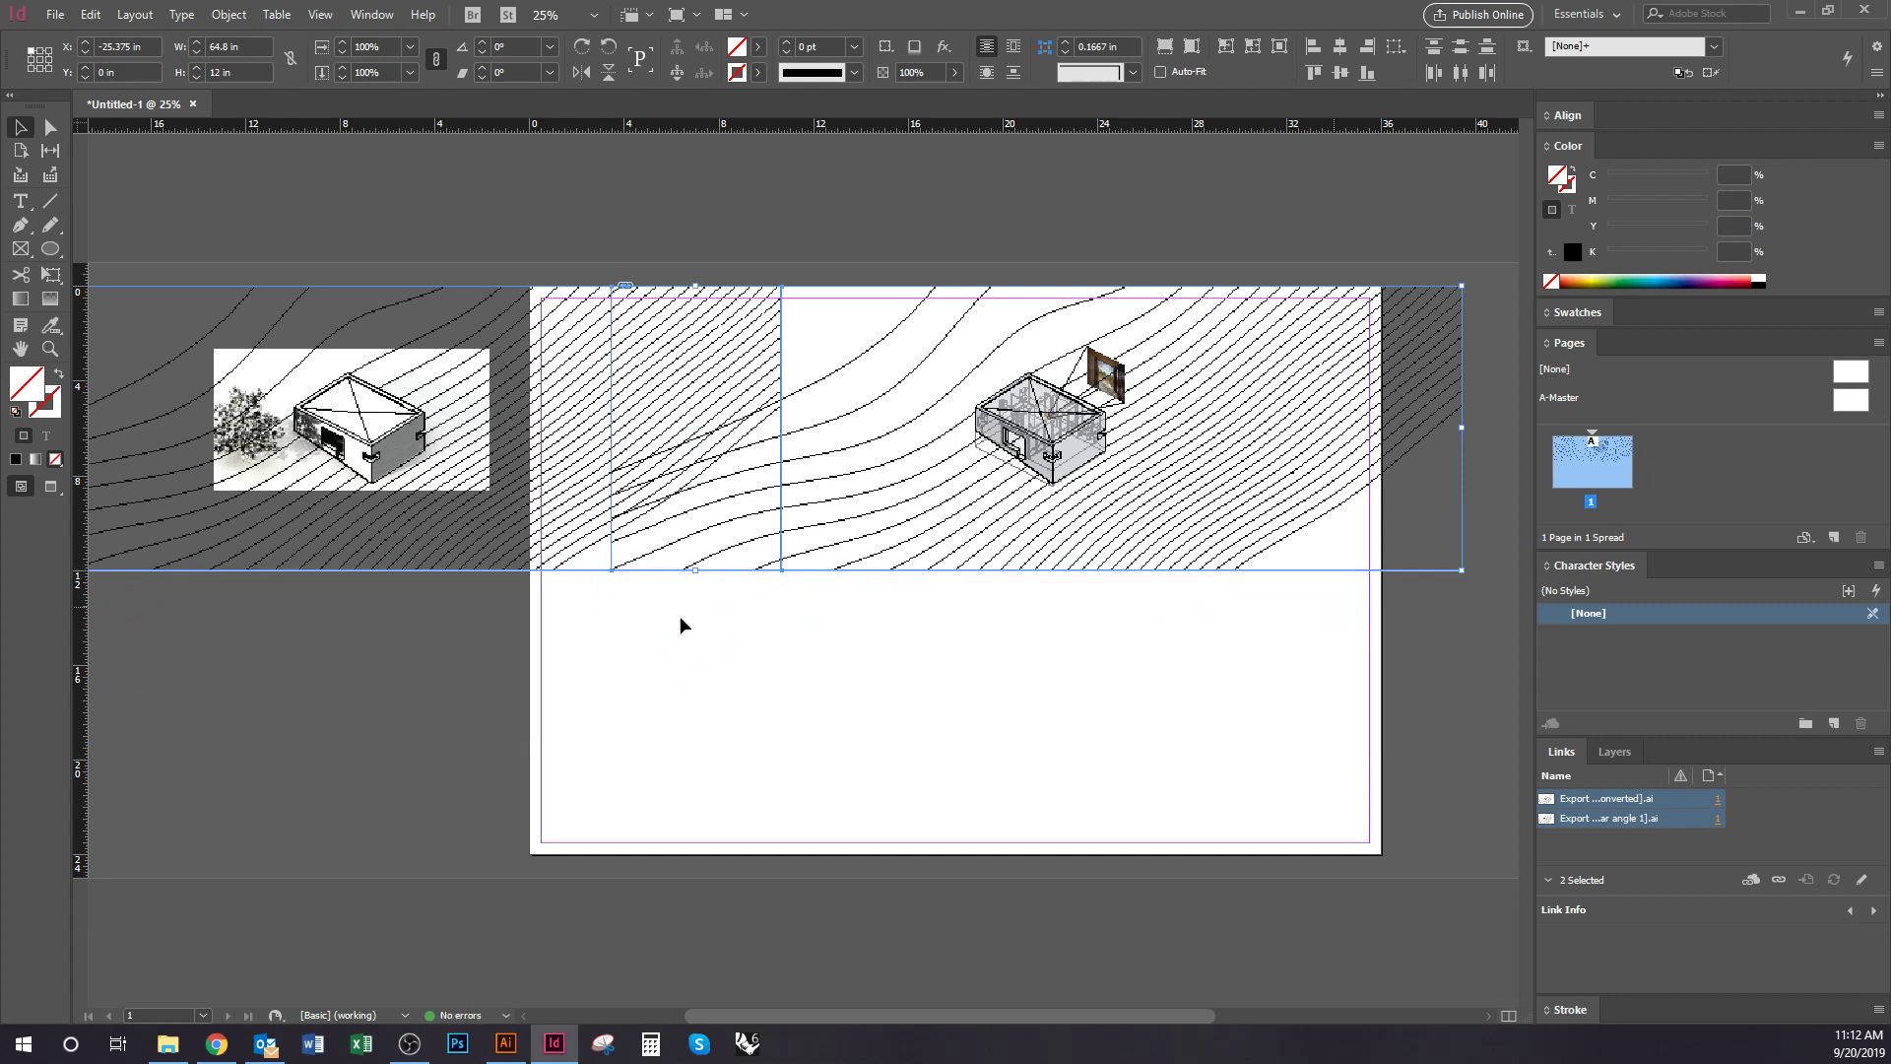
left_click(810, 718)
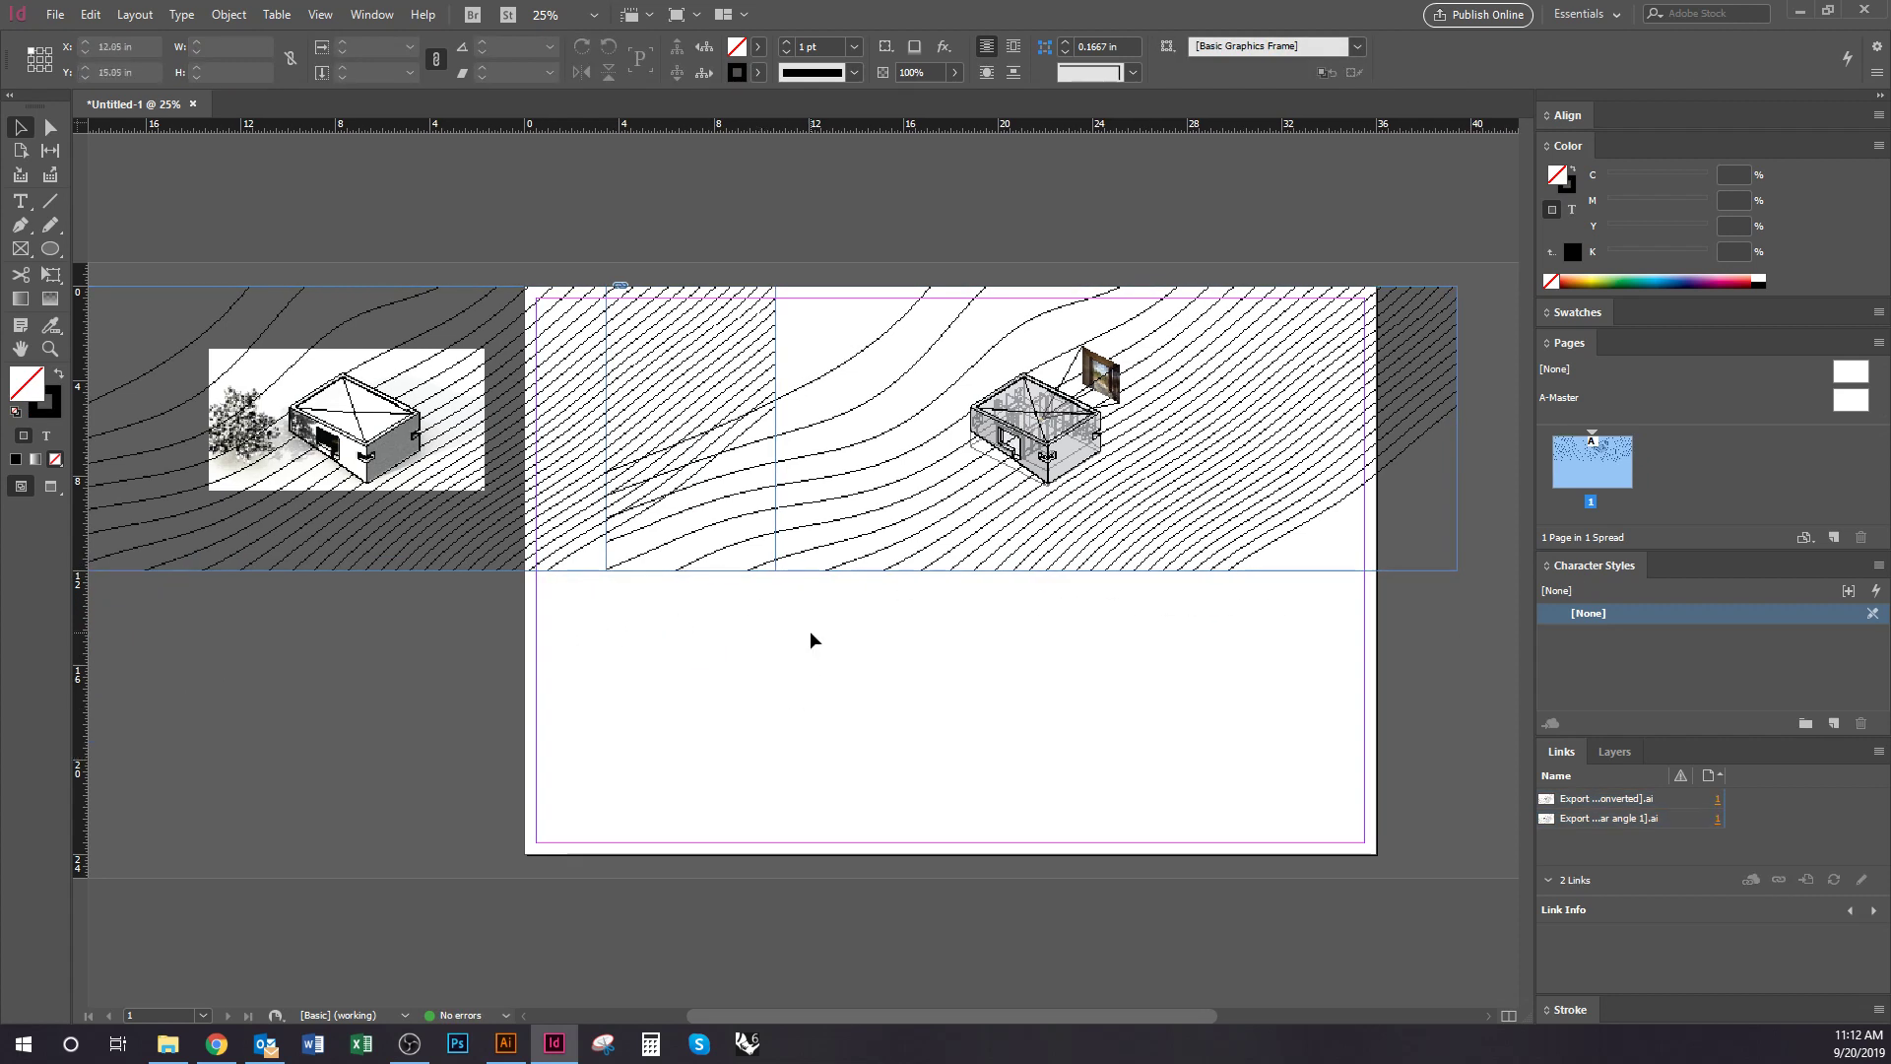
Stack the solar-angle strip below the other and crop both to 18 in wide at the left edge
left_click_drag(305, 497, 962, 760)
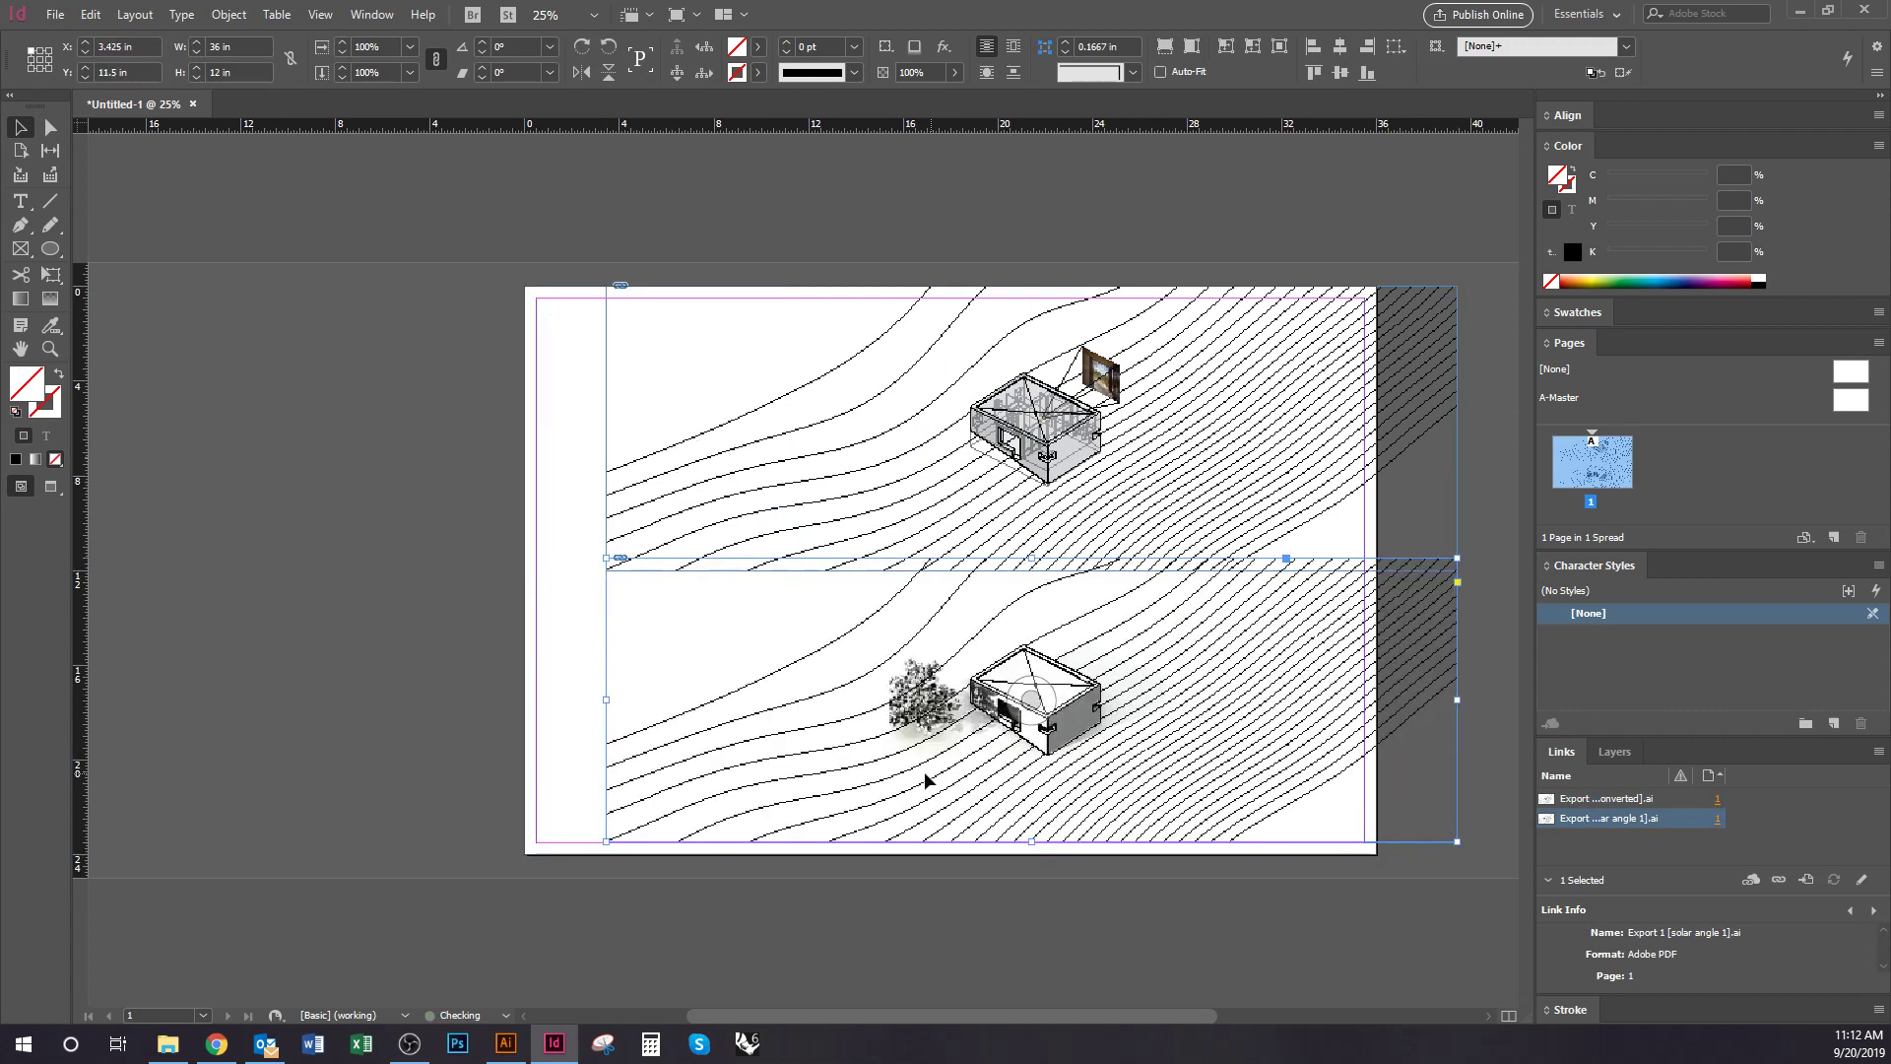
left_click(745, 524, "shift")
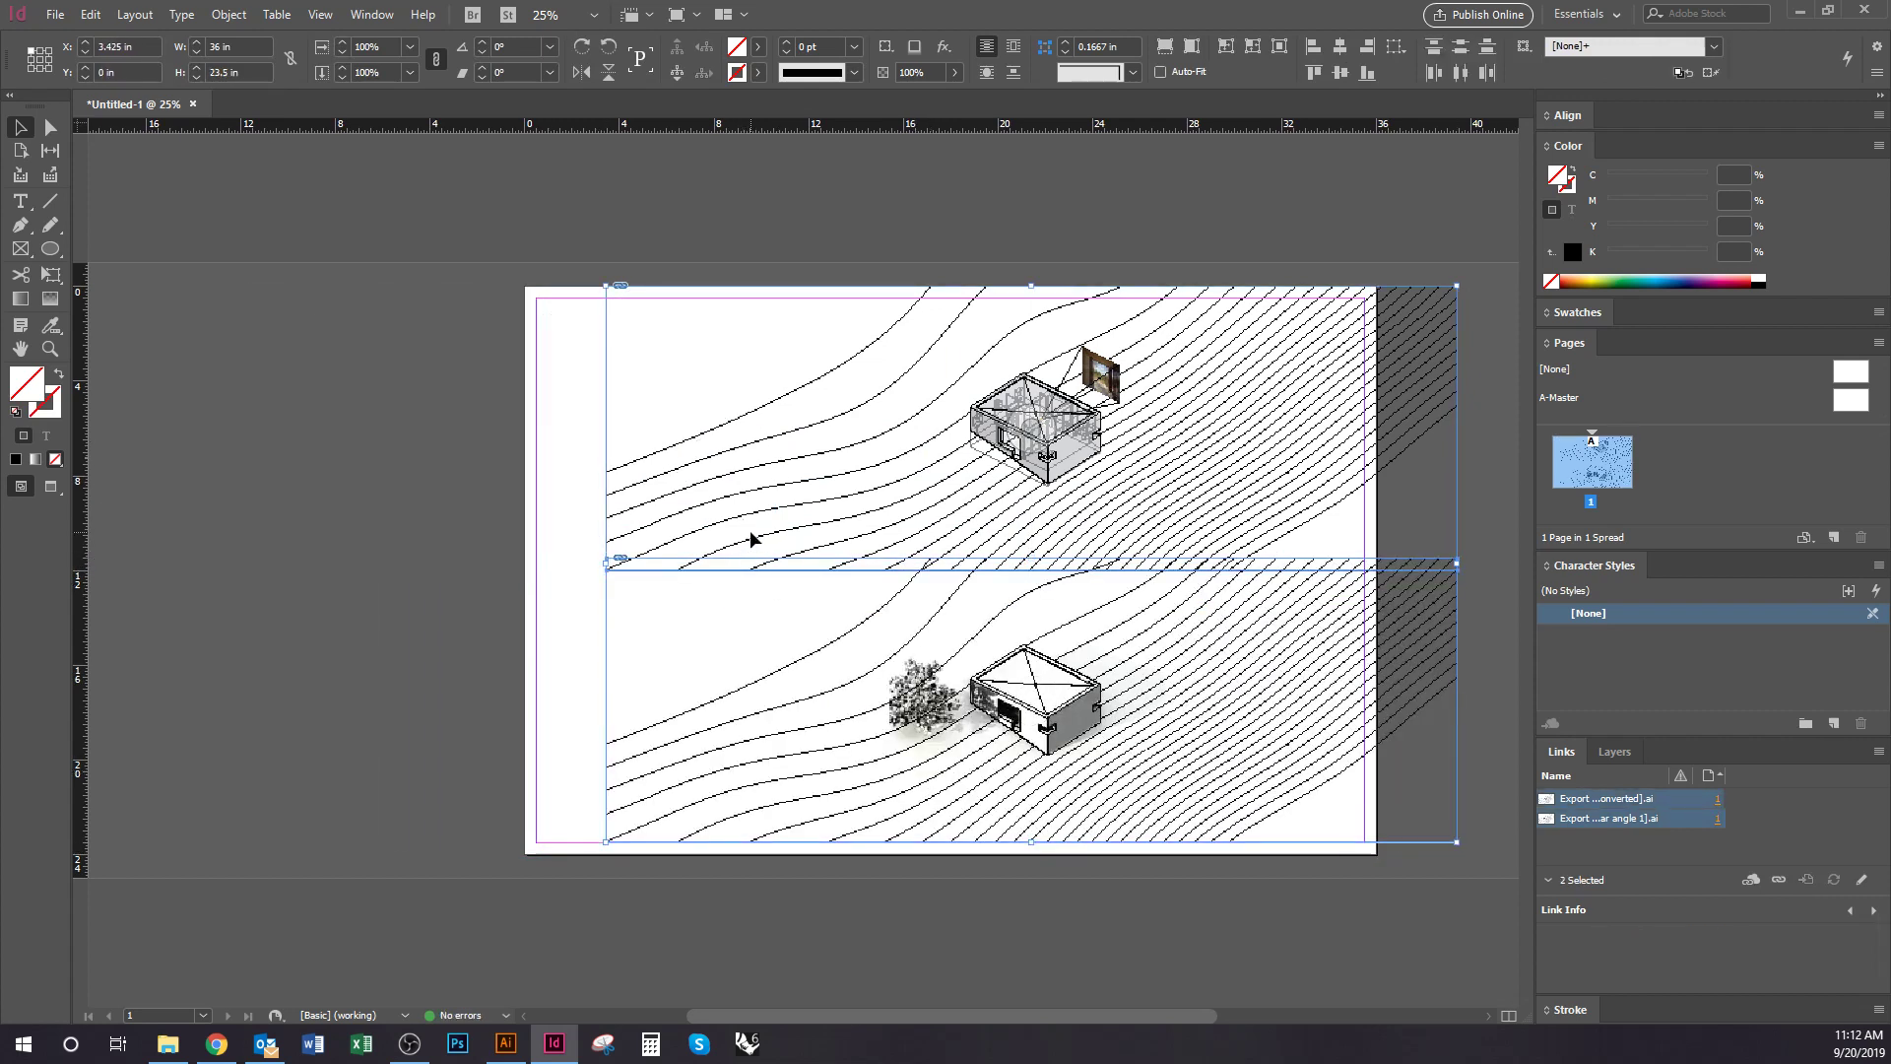
left_click_drag(748, 529, 667, 524)
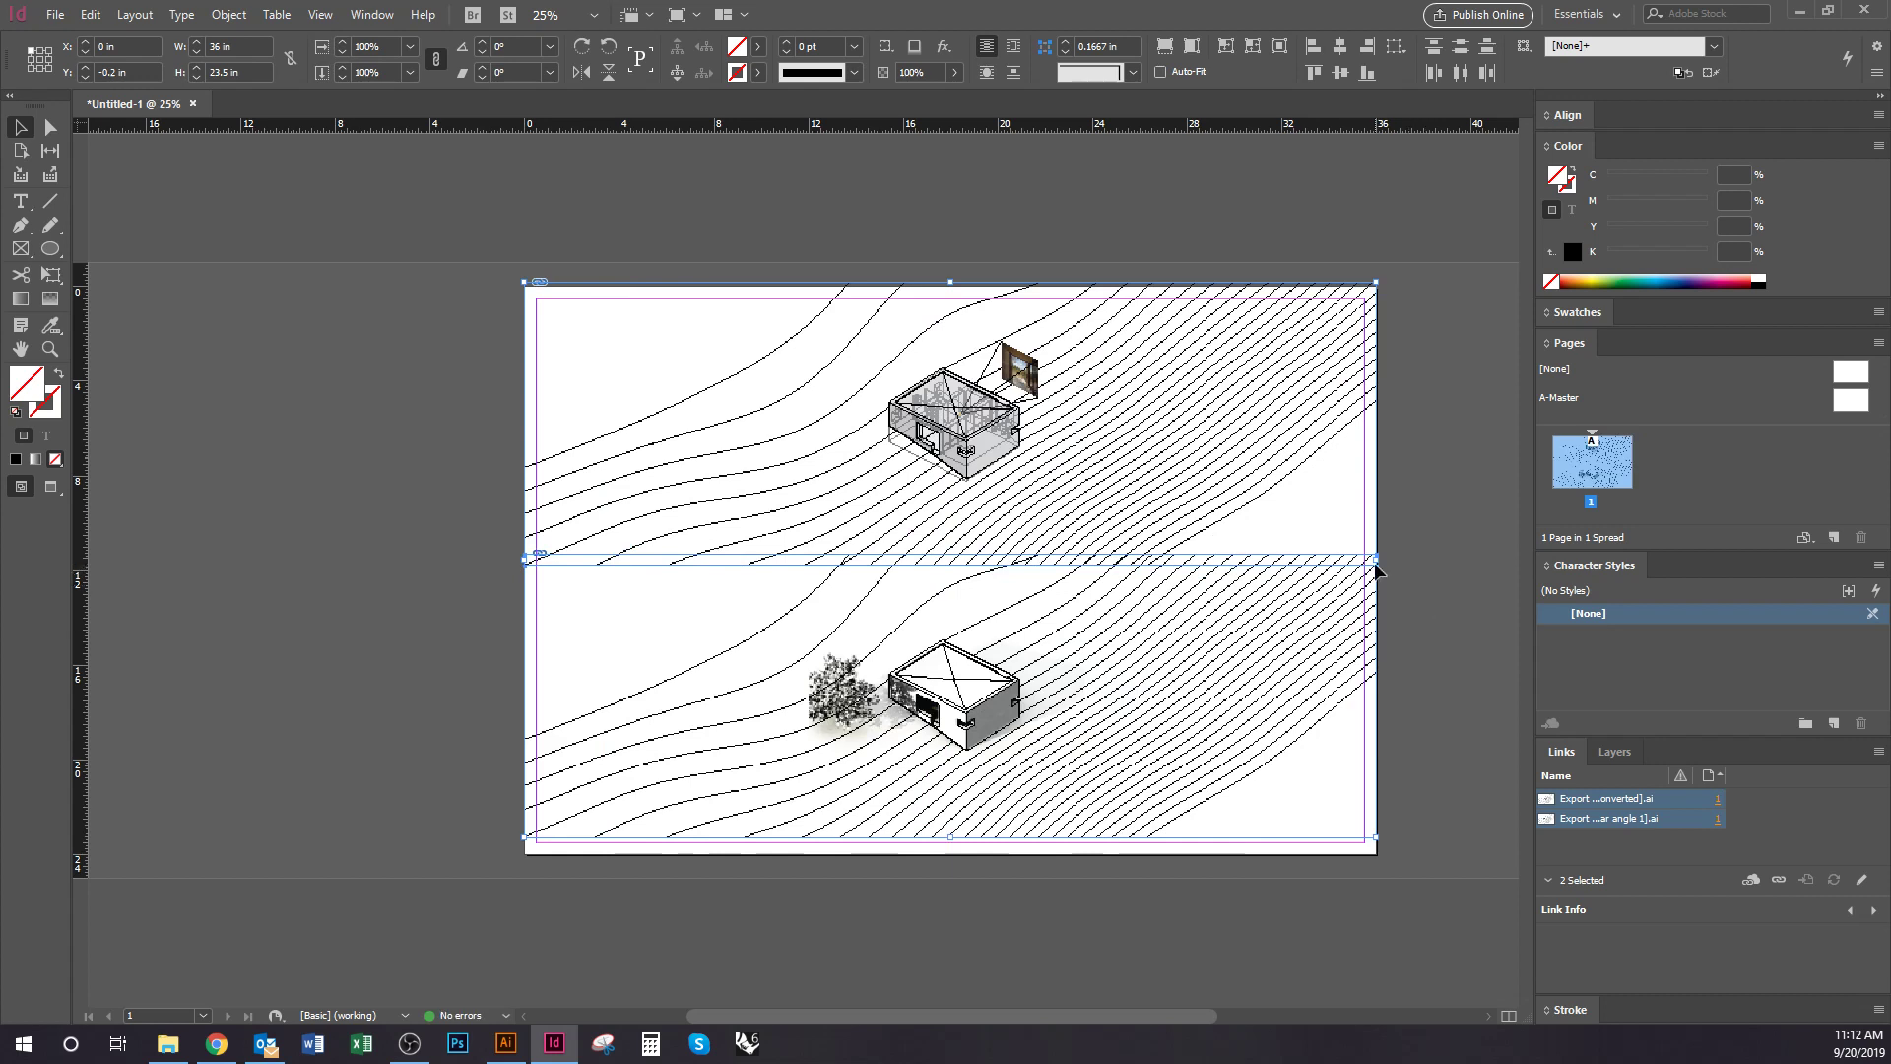
left_click_drag(1374, 557, 1189, 557)
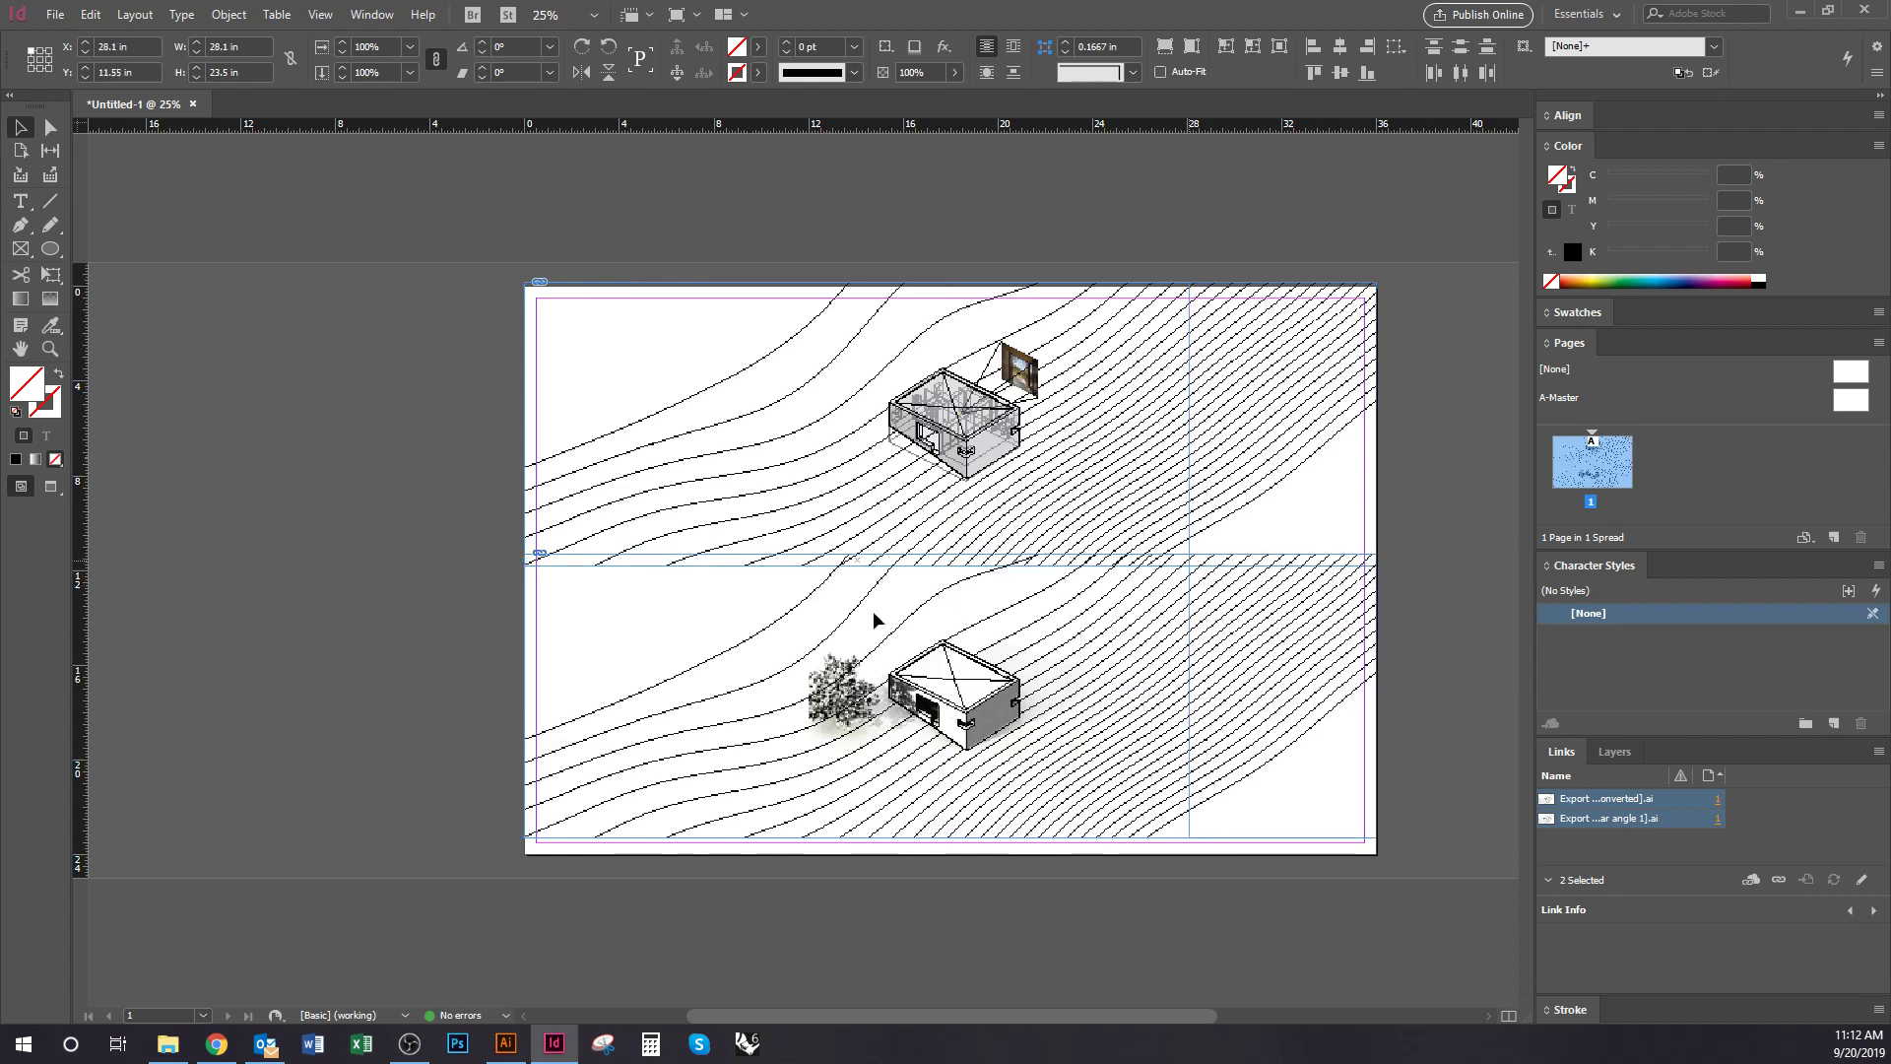
left_click_drag(522, 560, 716, 560)
left_click_drag(1131, 662, 938, 665)
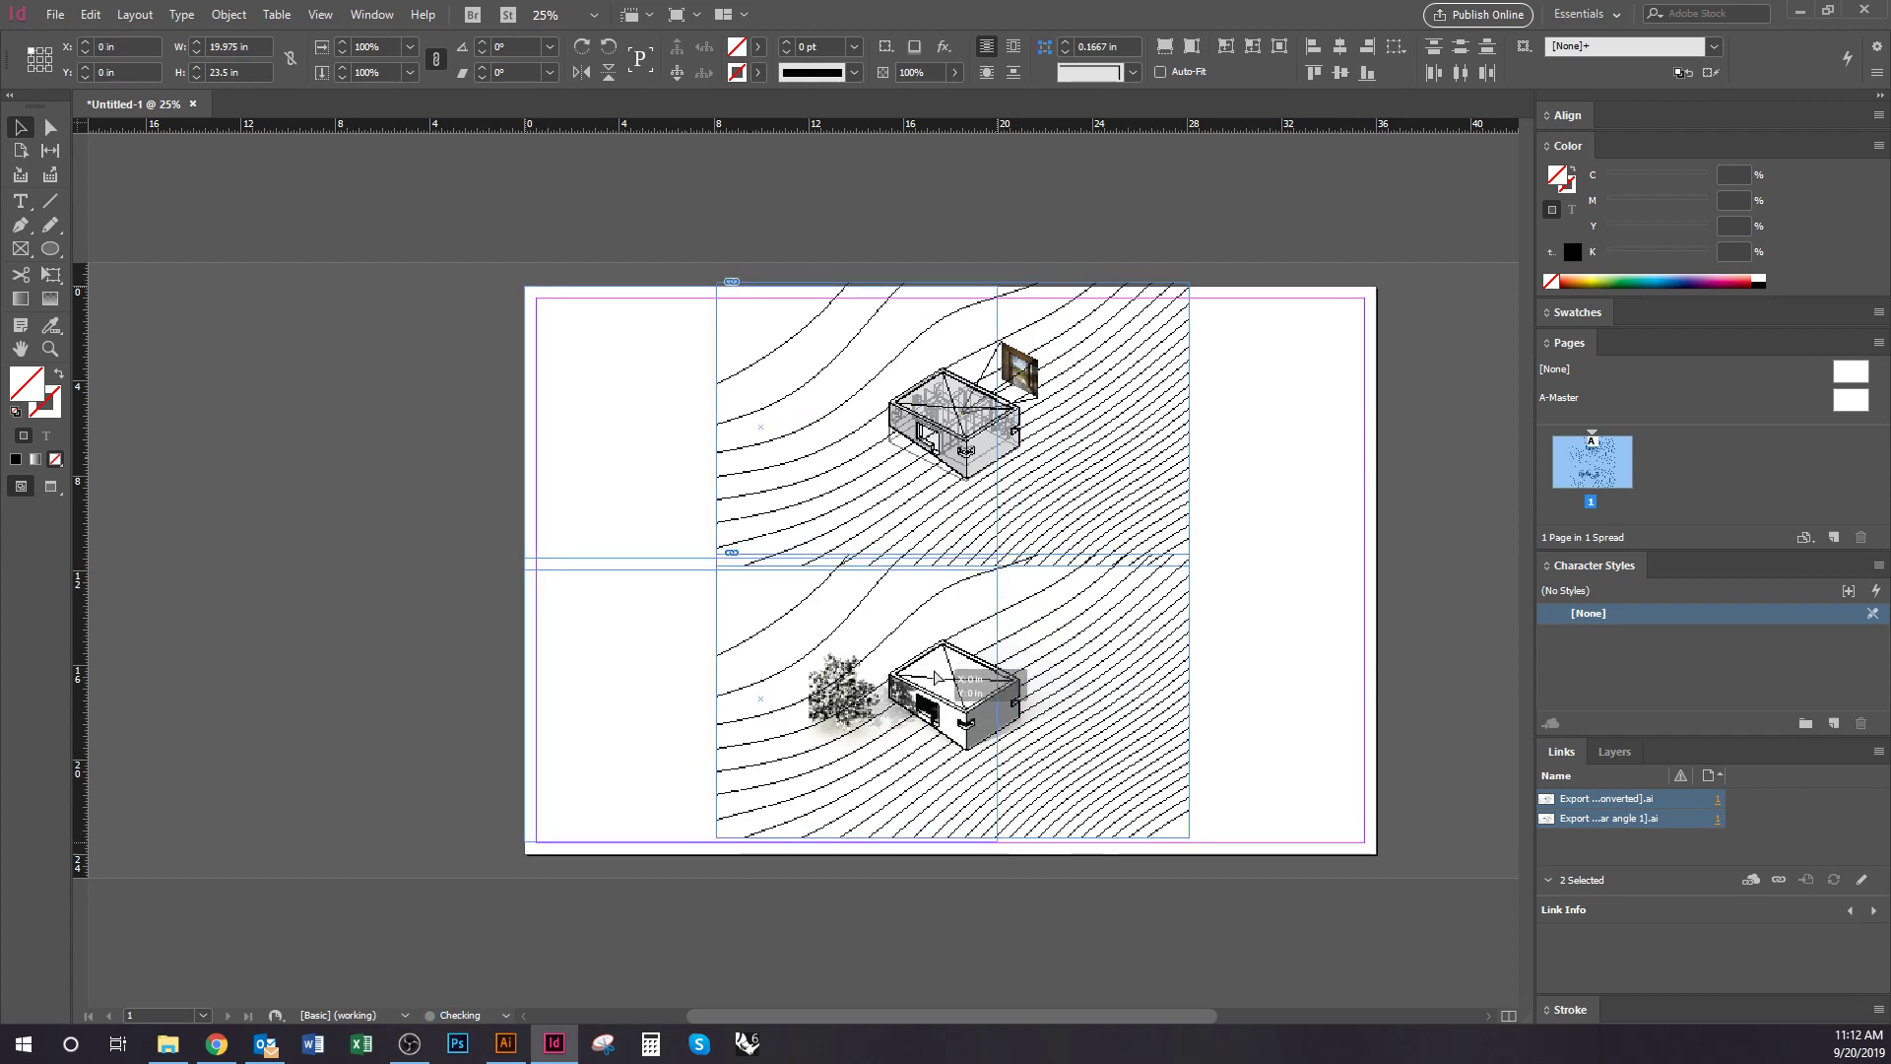
left_click_drag(995, 564, 951, 565)
left_click(1029, 714)
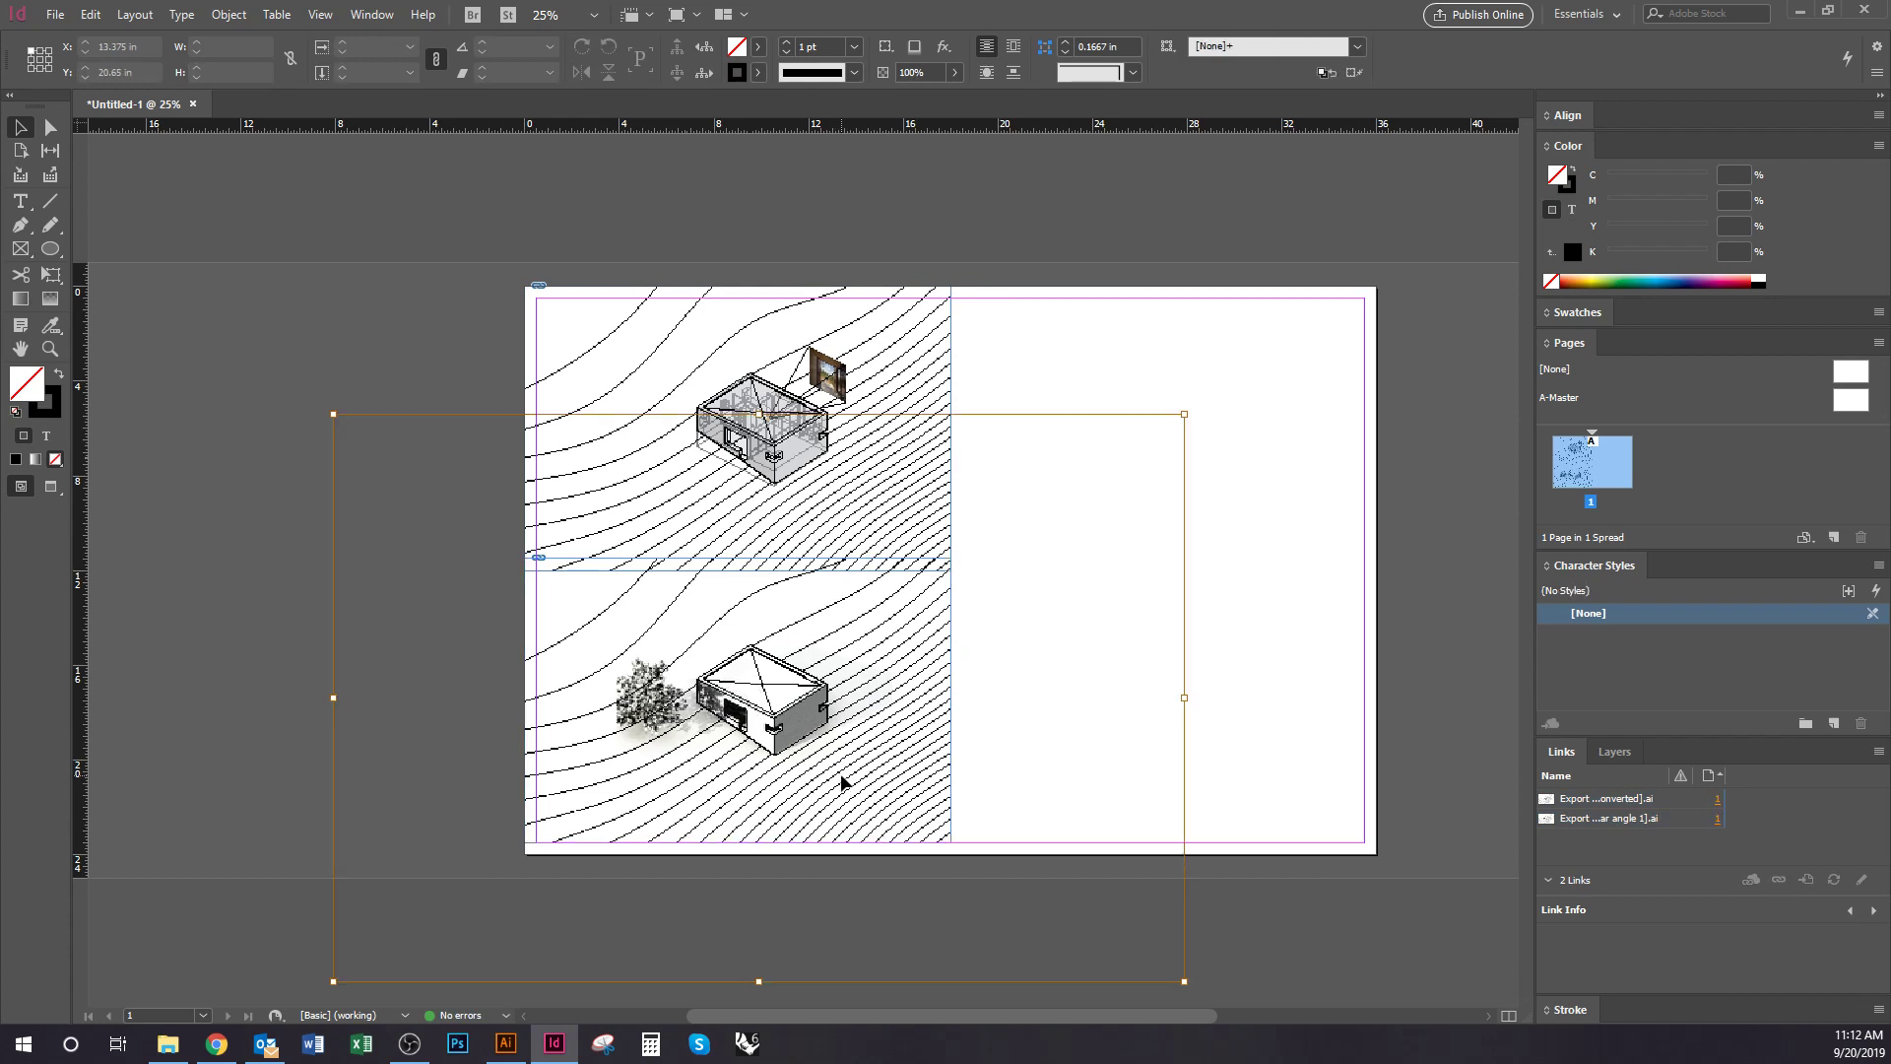
Shift the bottom drawing left inside its 18 × 12 in frame
left_click(835, 511)
double_click(835, 519)
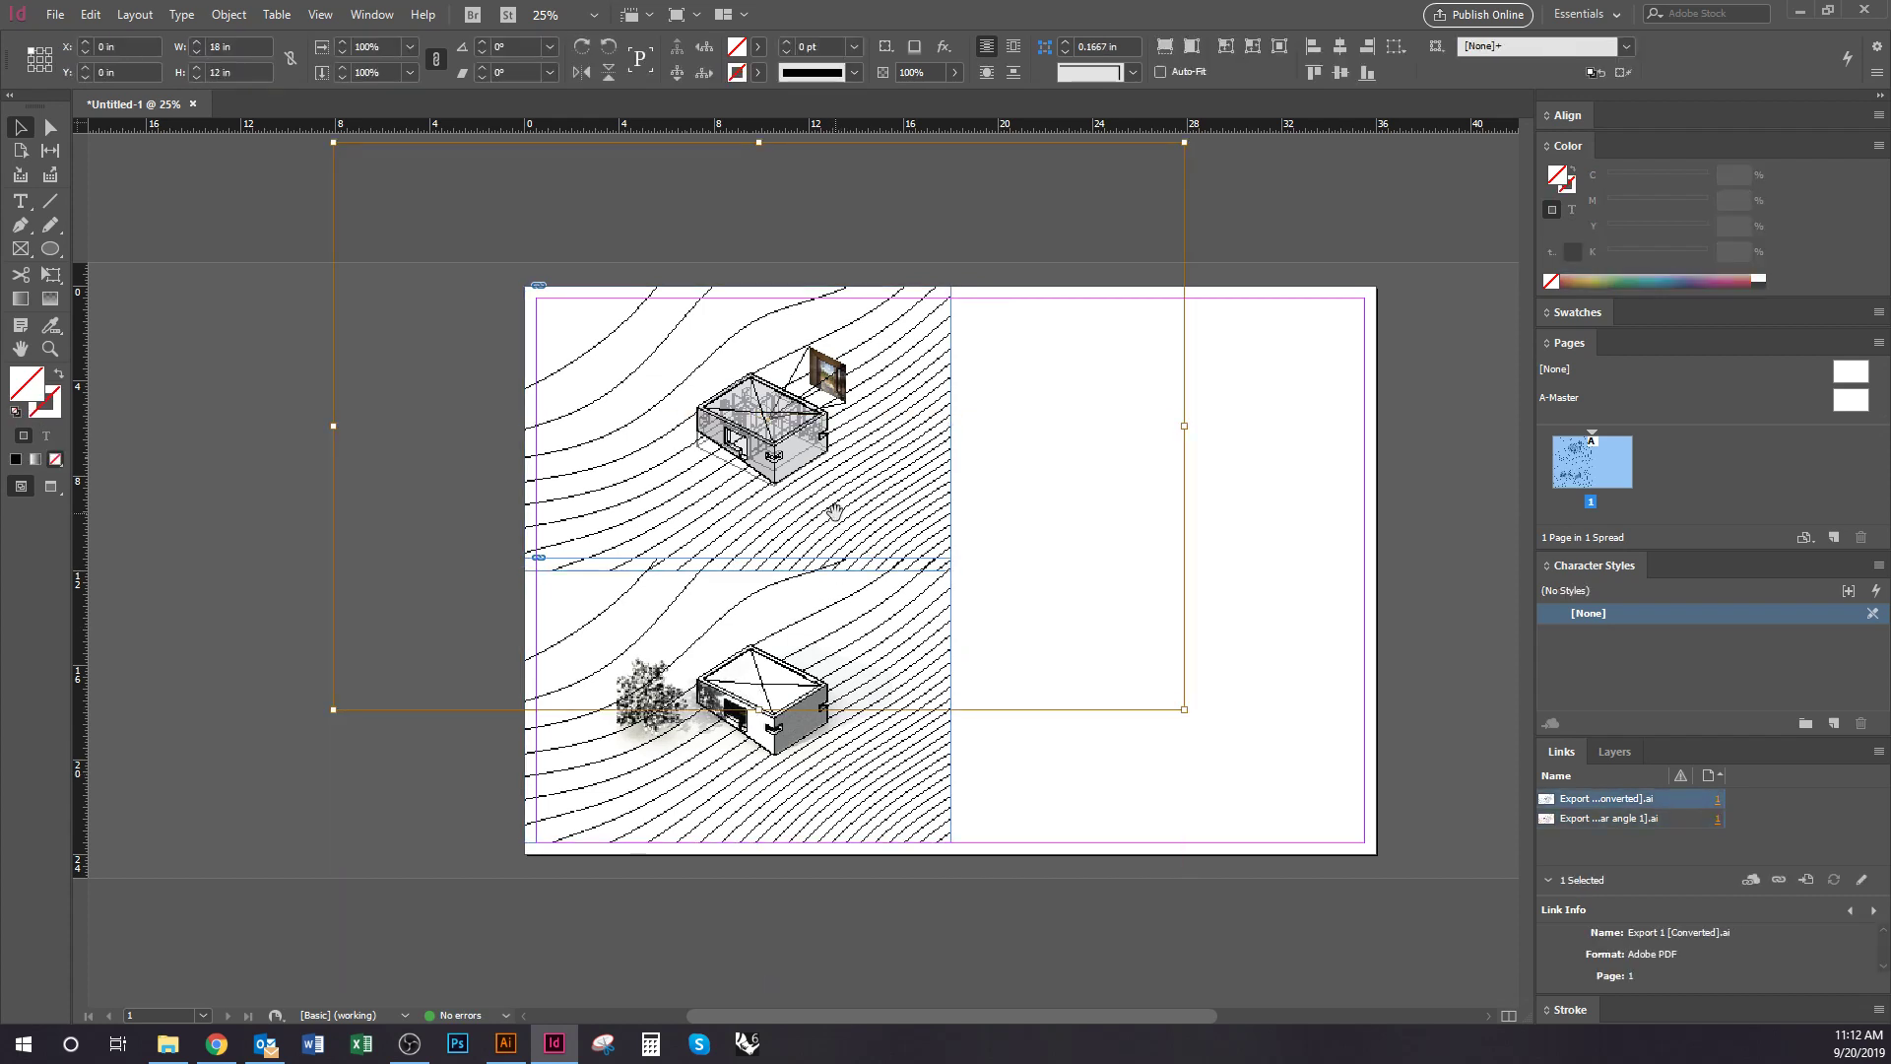
double_click(941, 781)
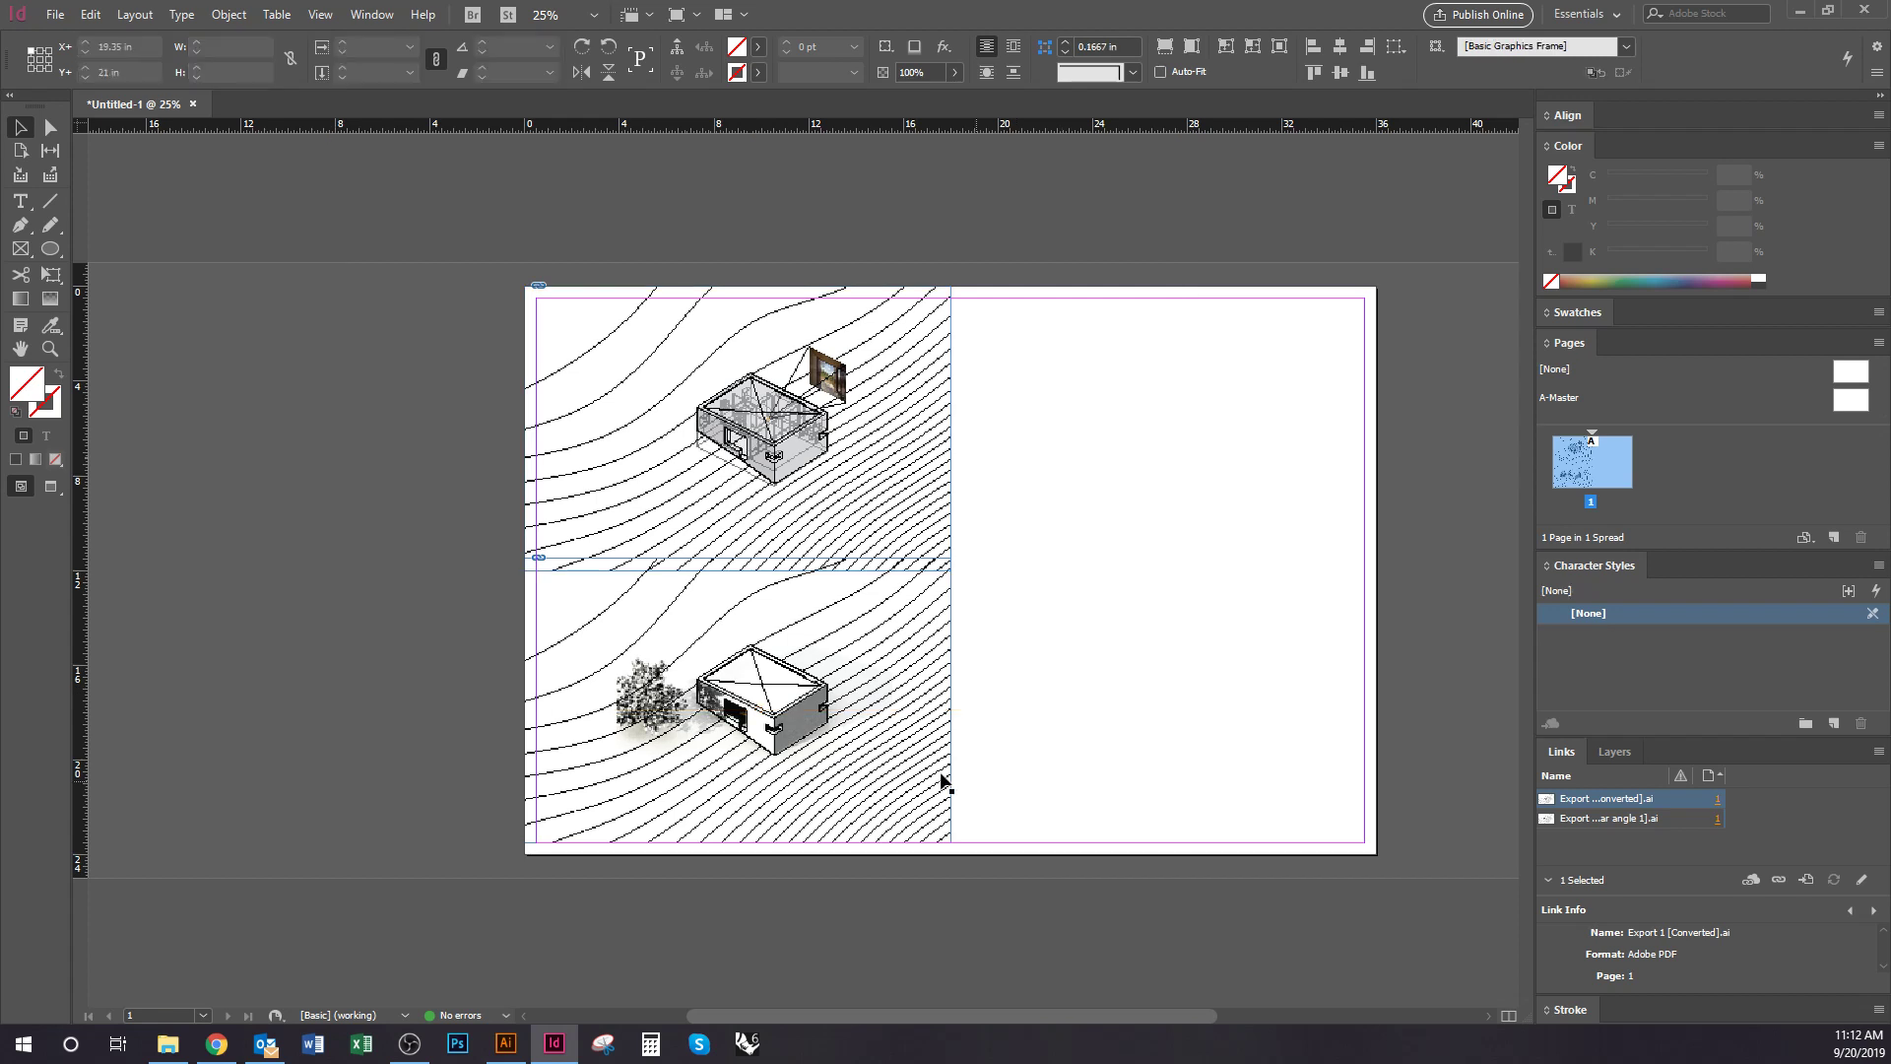
double_click(929, 498)
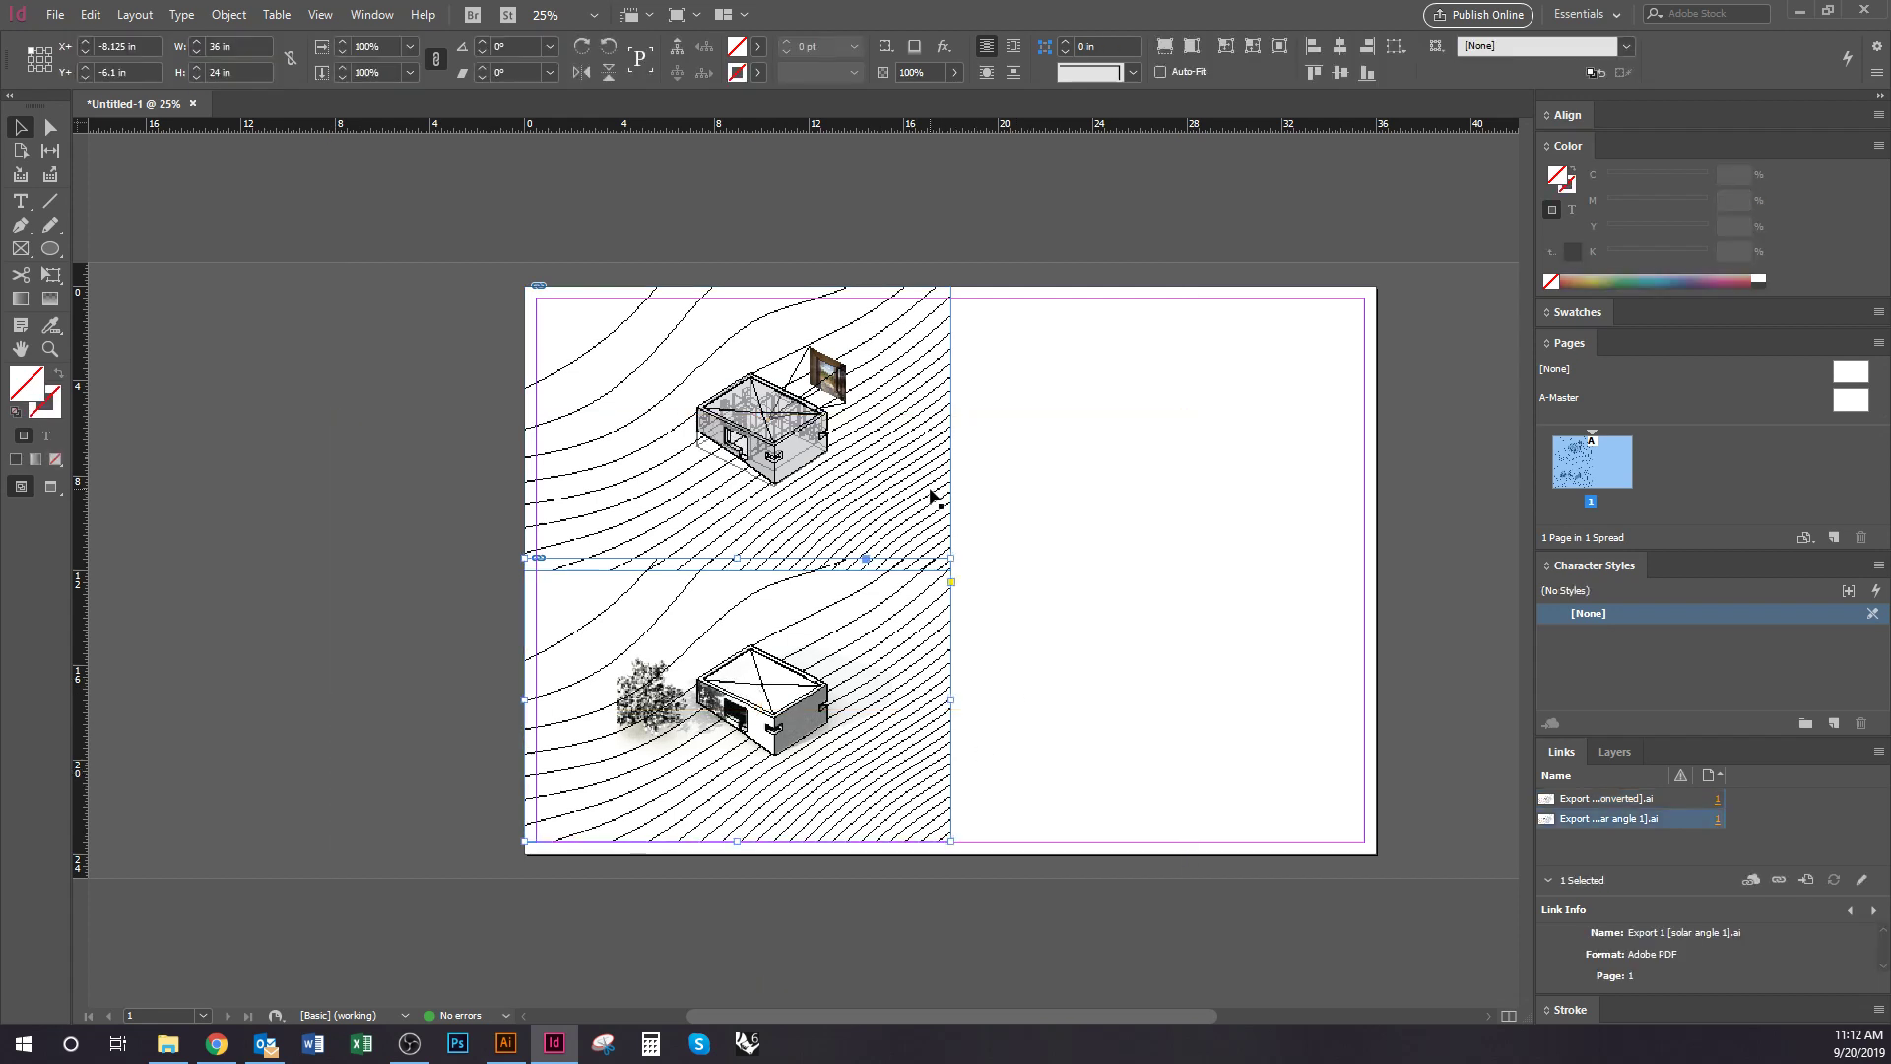
double_click(884, 676)
double_click(929, 389)
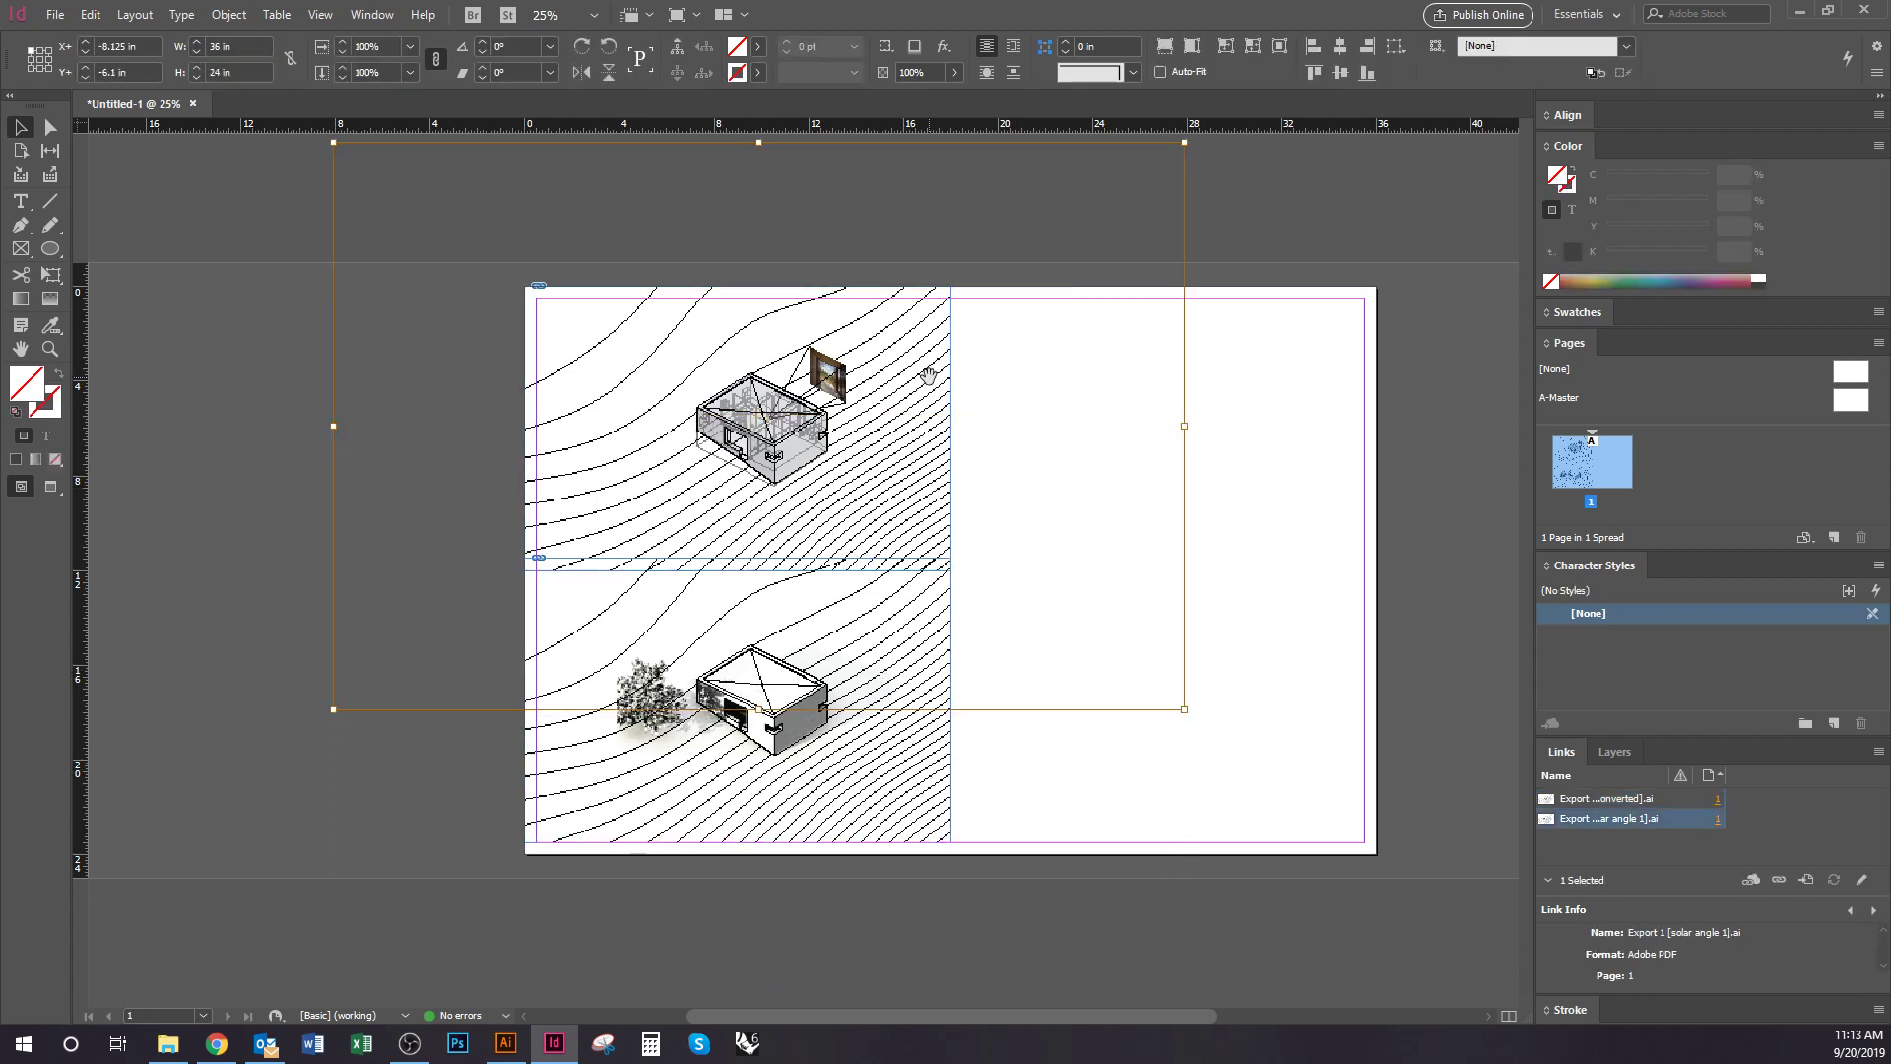
left_click(880, 800)
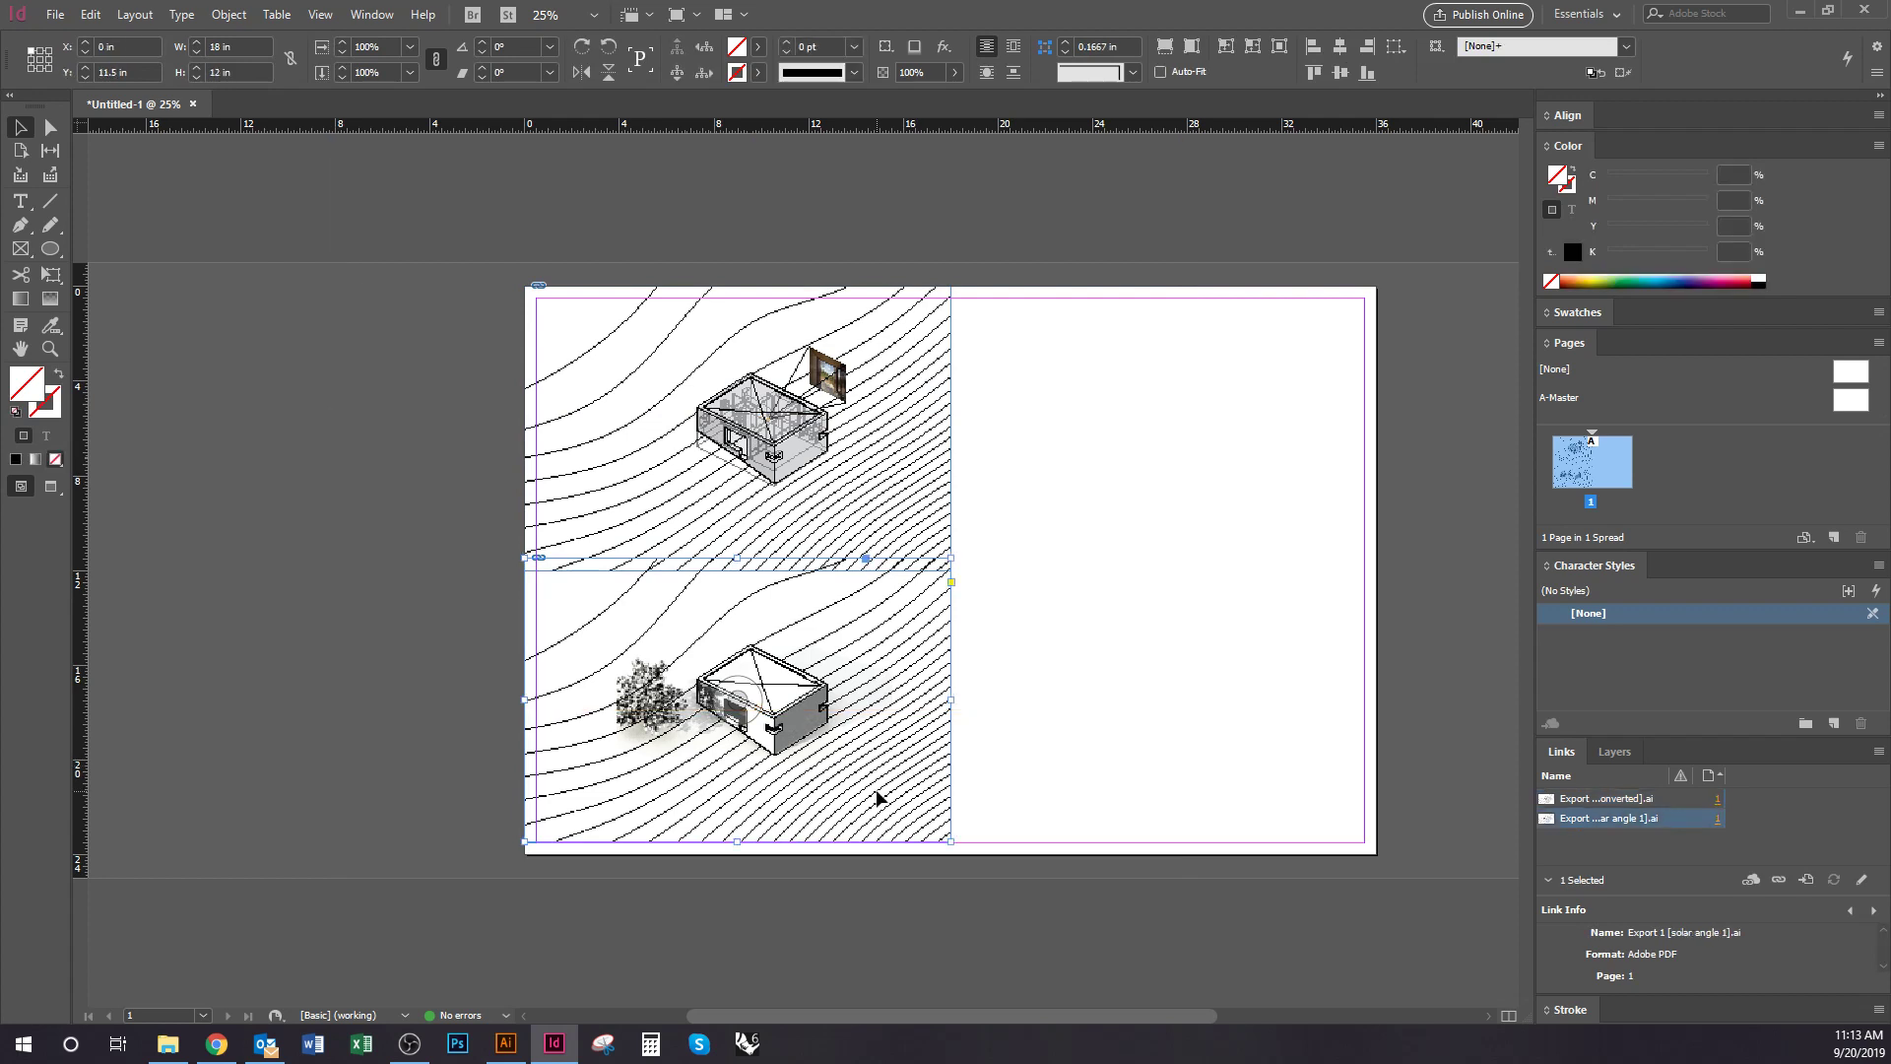
double_click(875, 788)
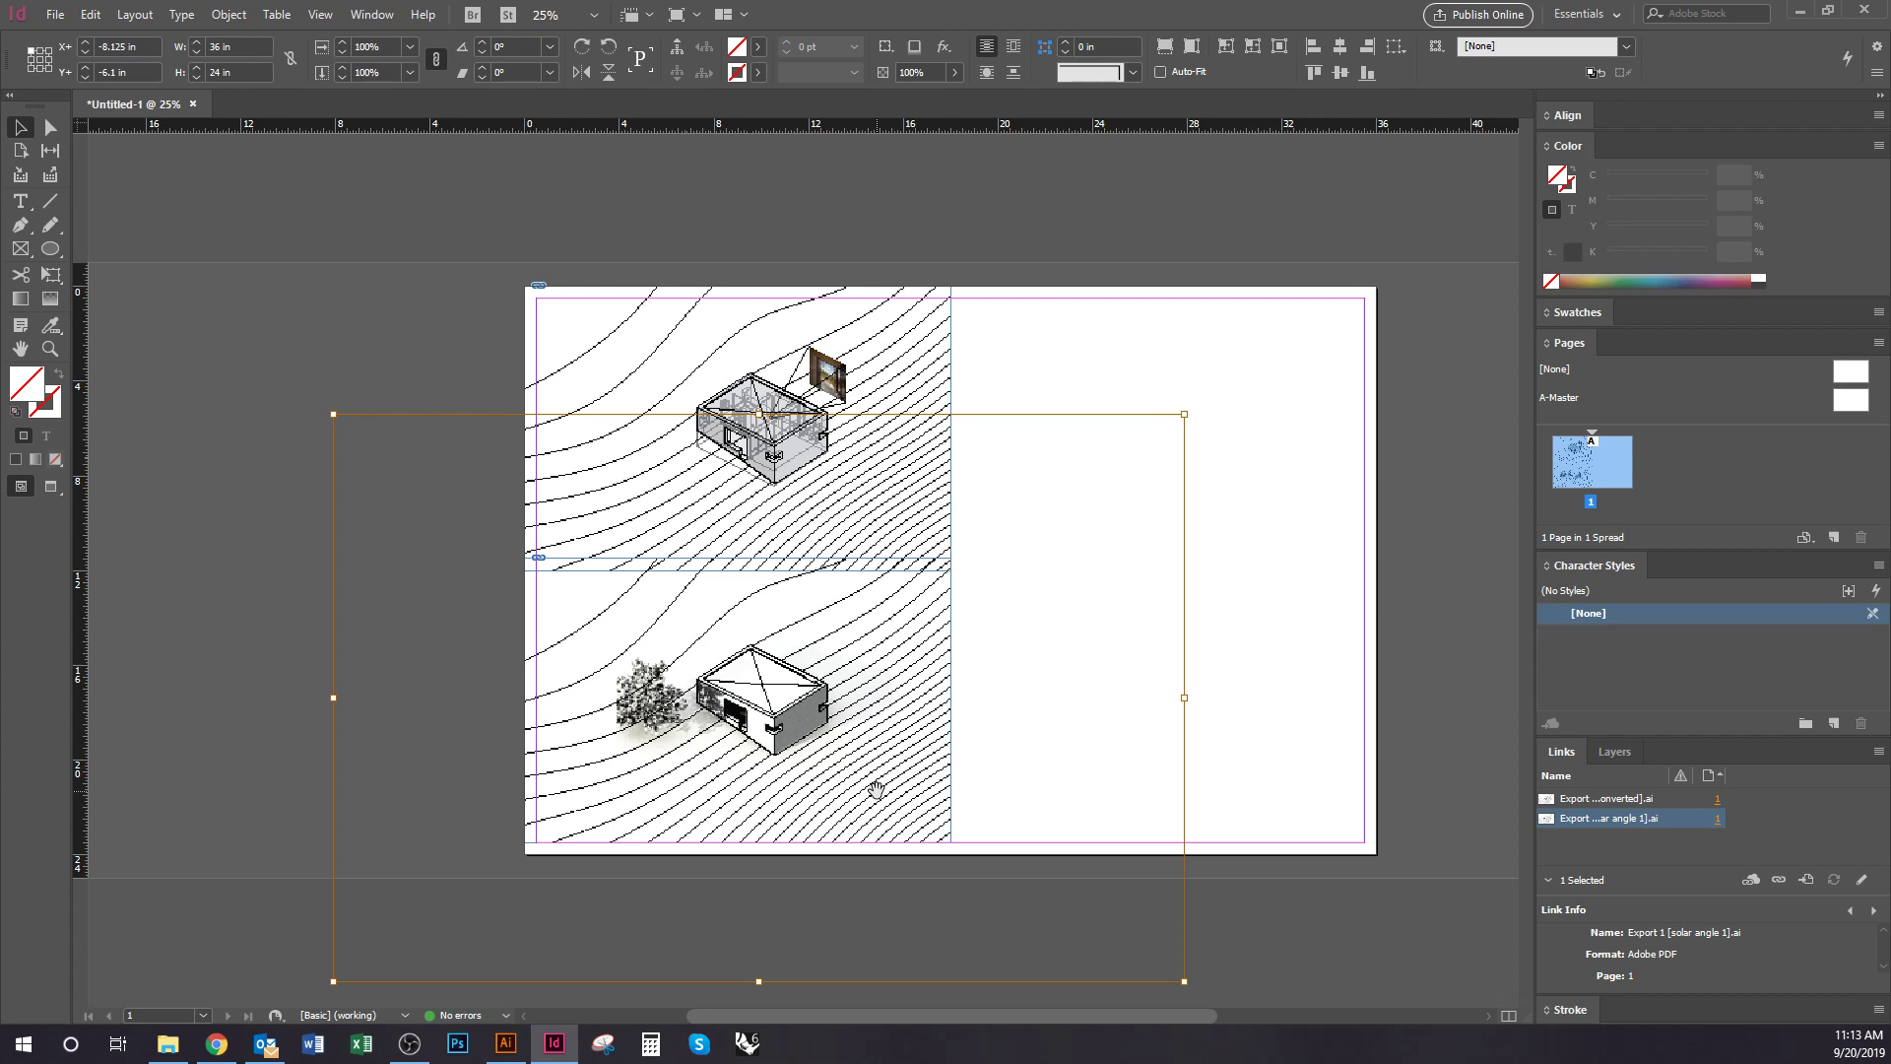
key("shift+Left")
key("shift+Left")
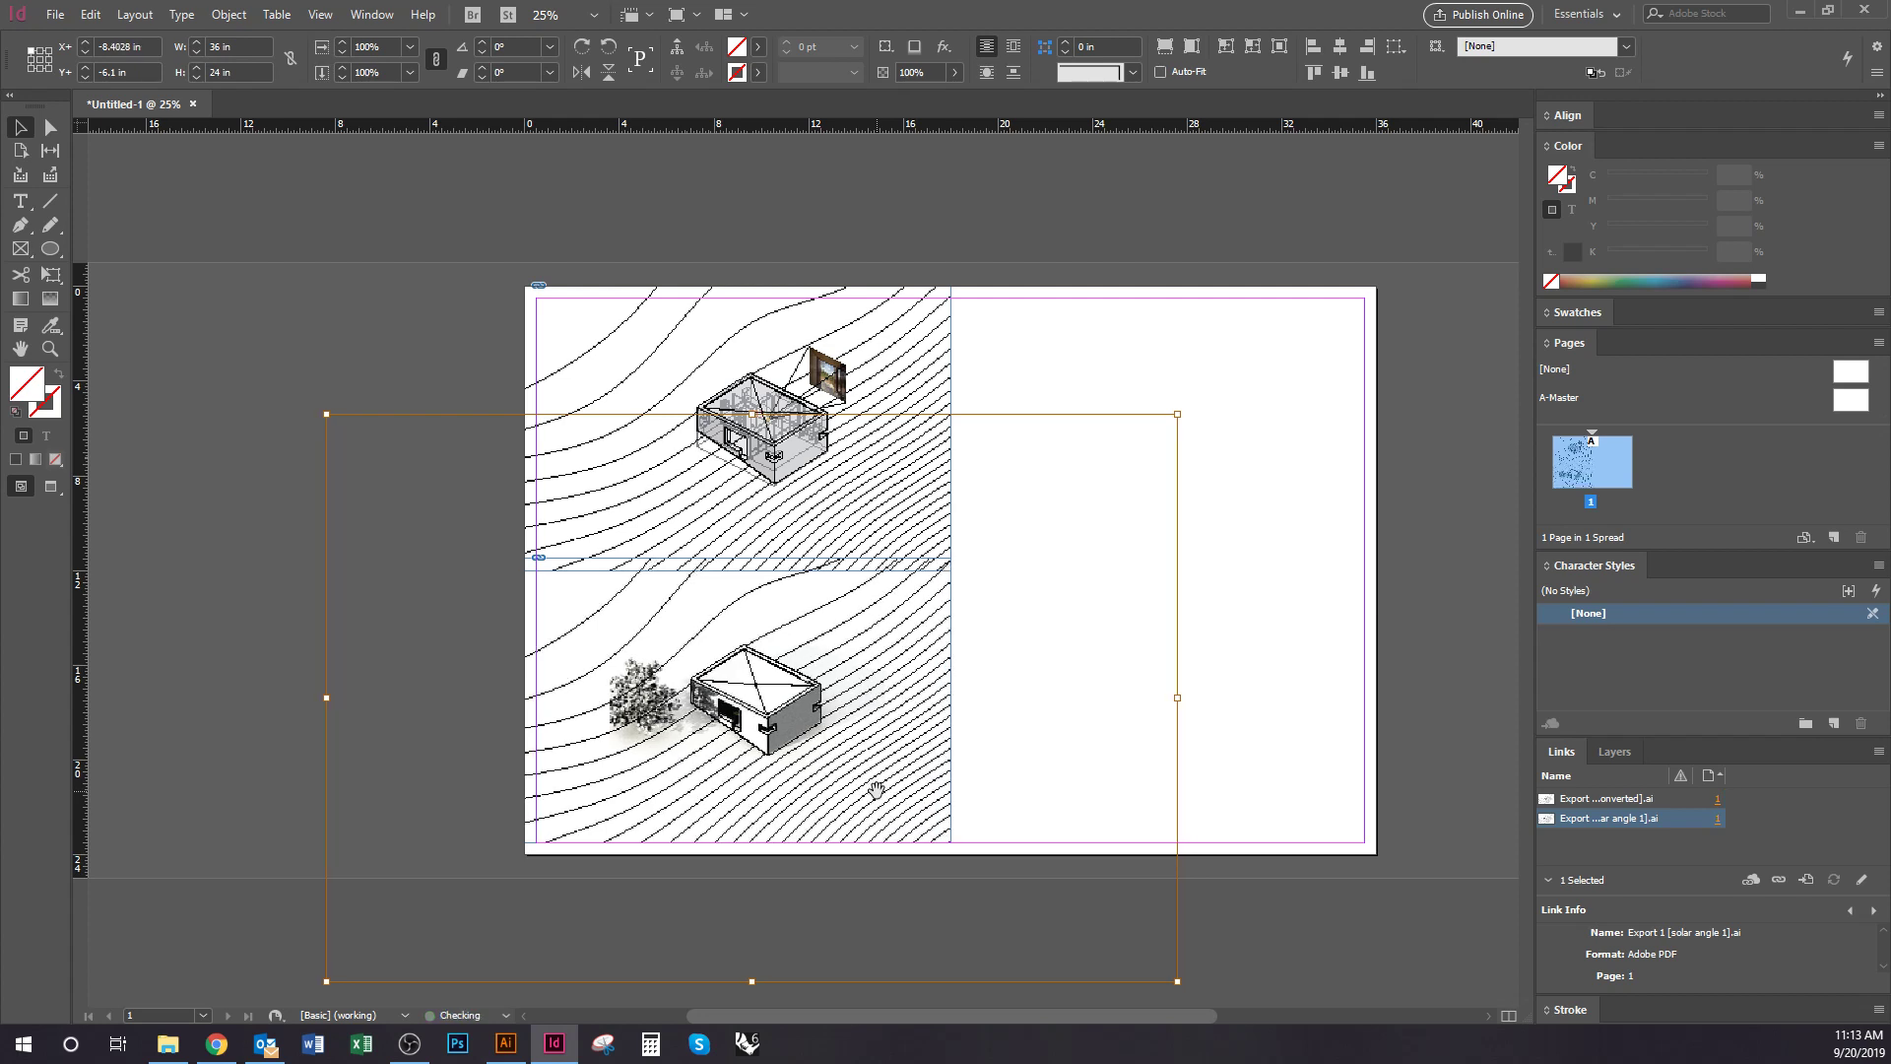
key("shift+Left")
key("shift+Left")
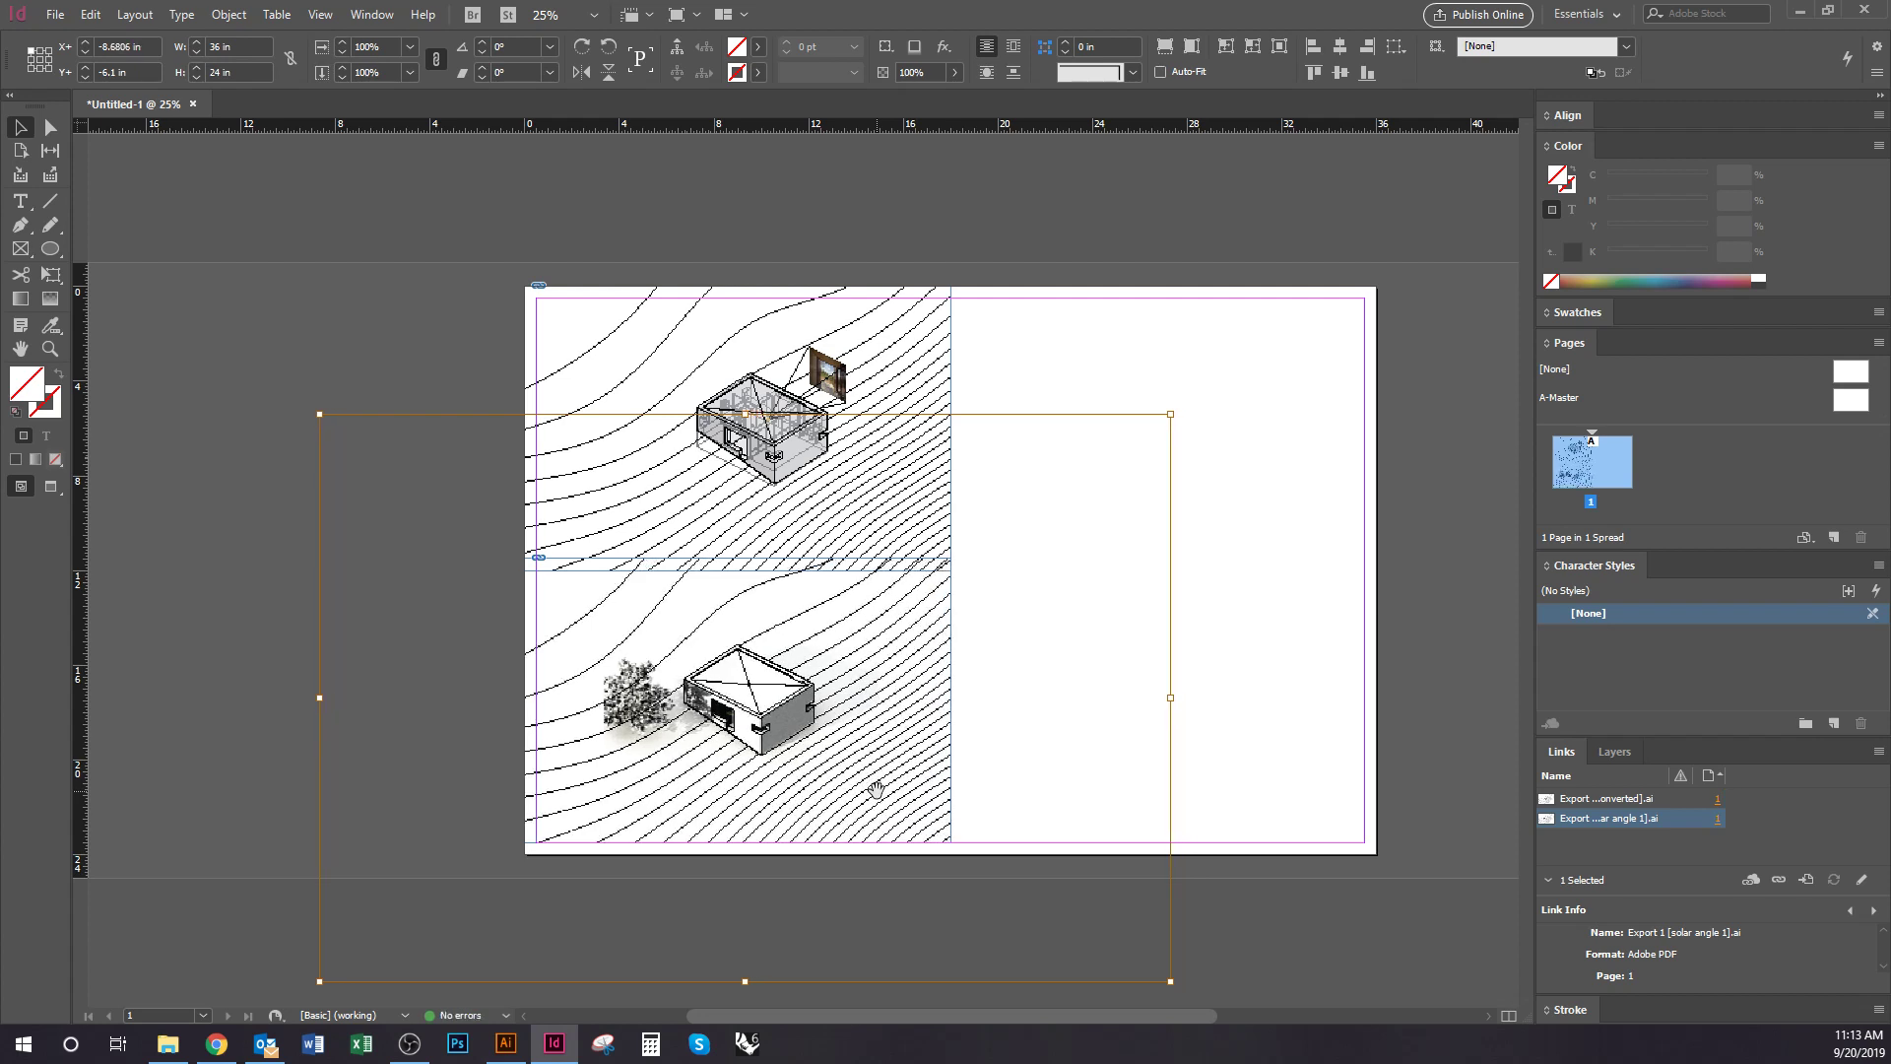
Shift the top drawing left within its frame and reposition the lower frame
left_click(916, 352)
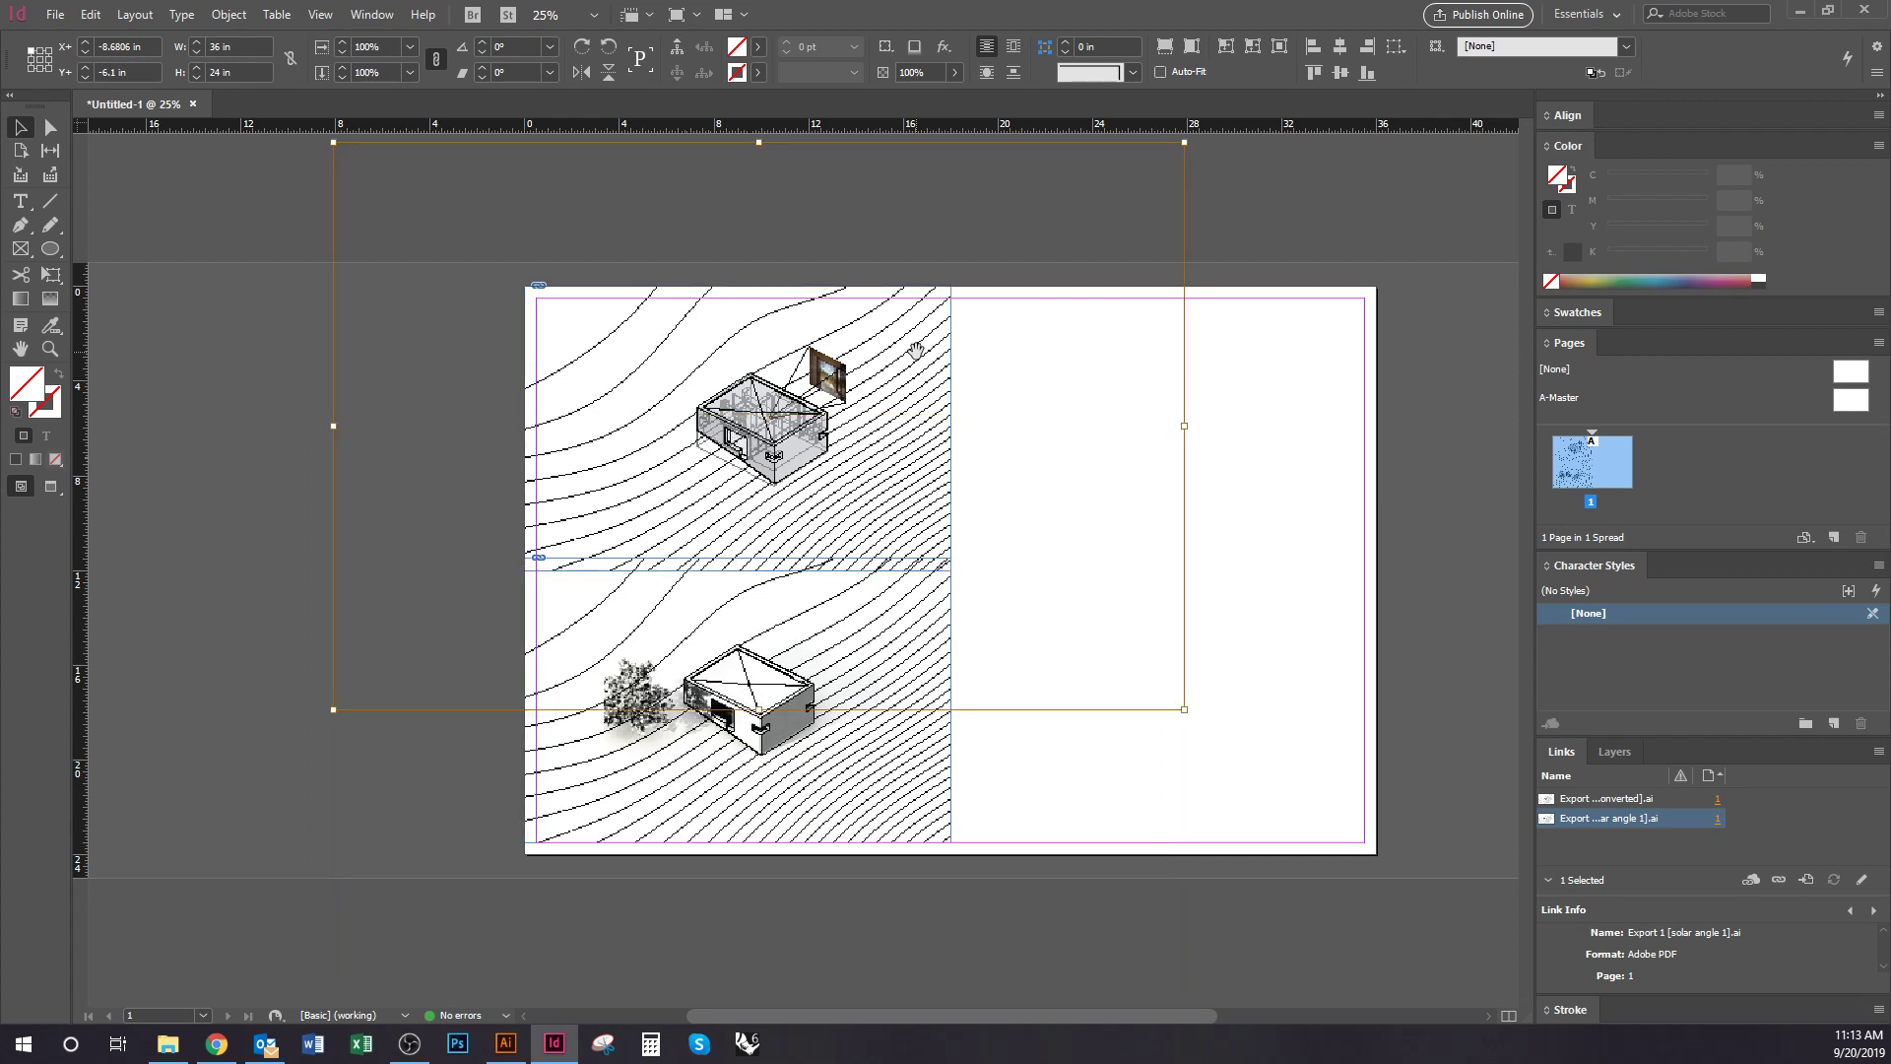
key("shift+Left")
key("shift+Left")
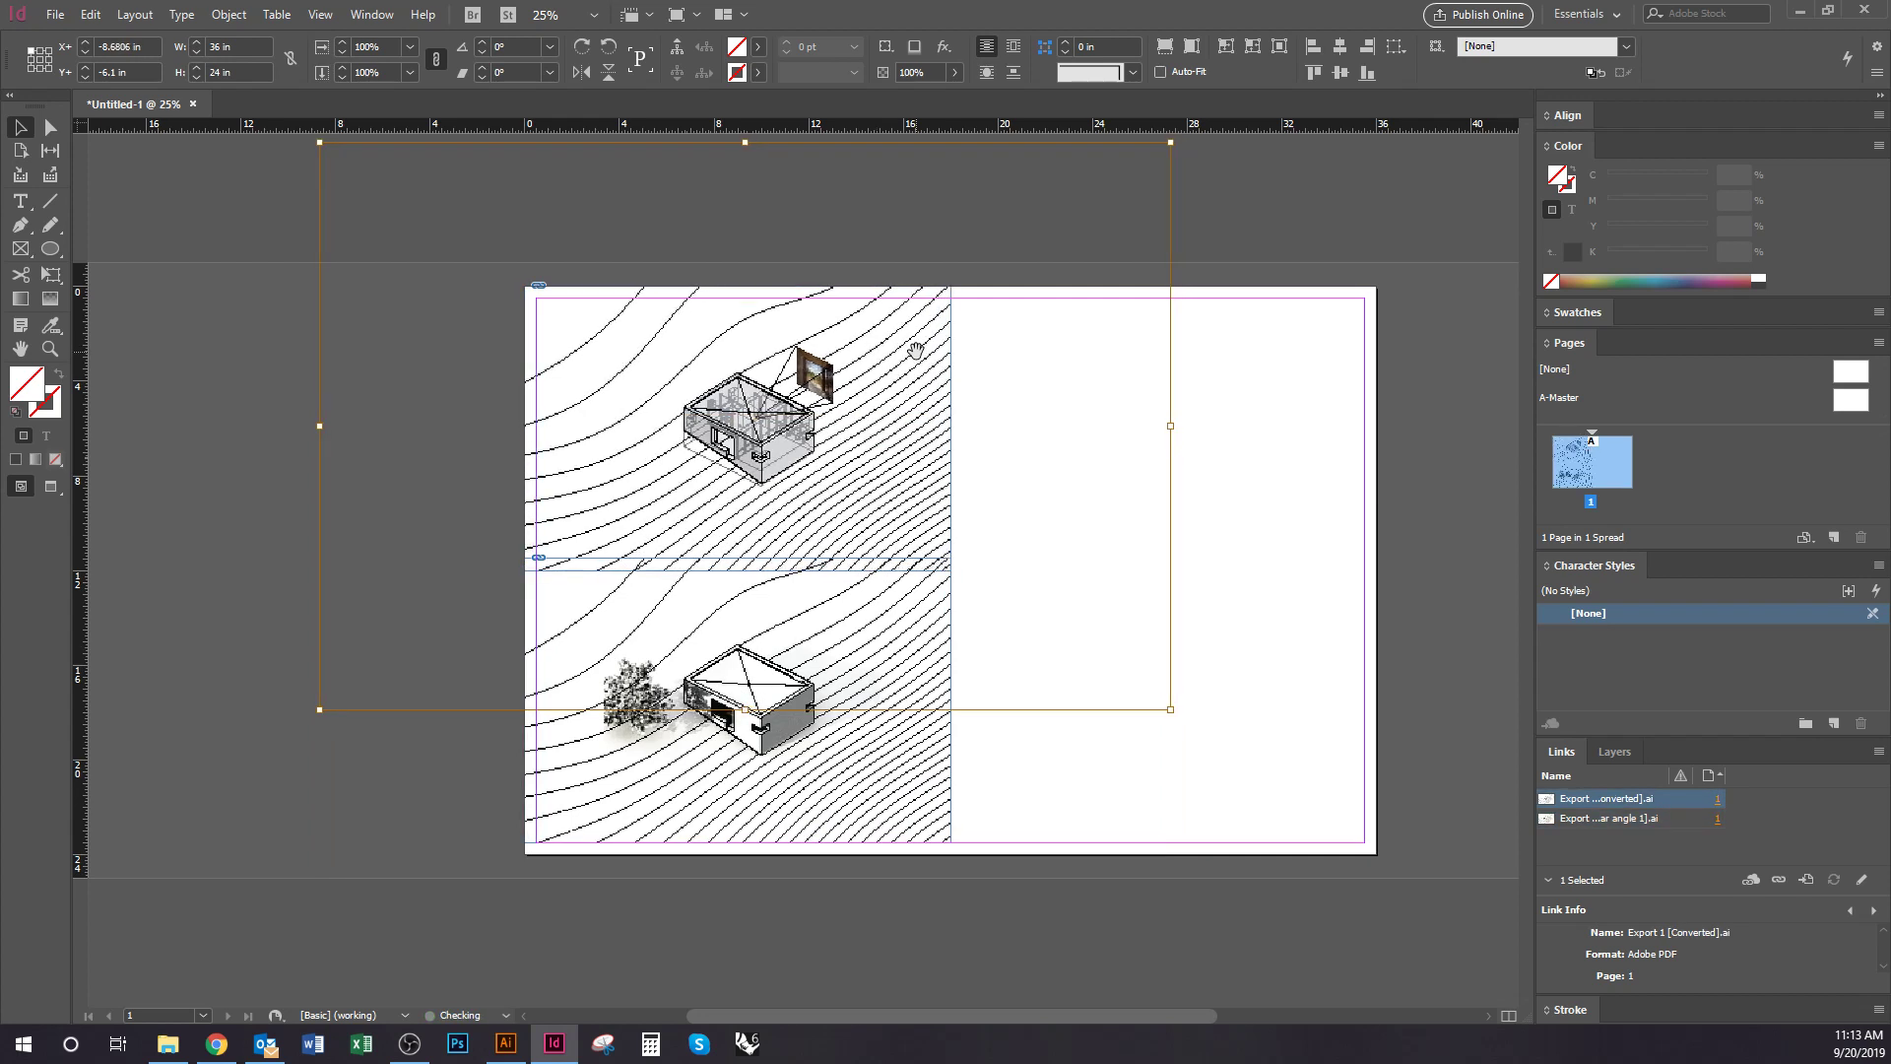
left_click(1035, 794)
left_click_drag(925, 751, 968, 791)
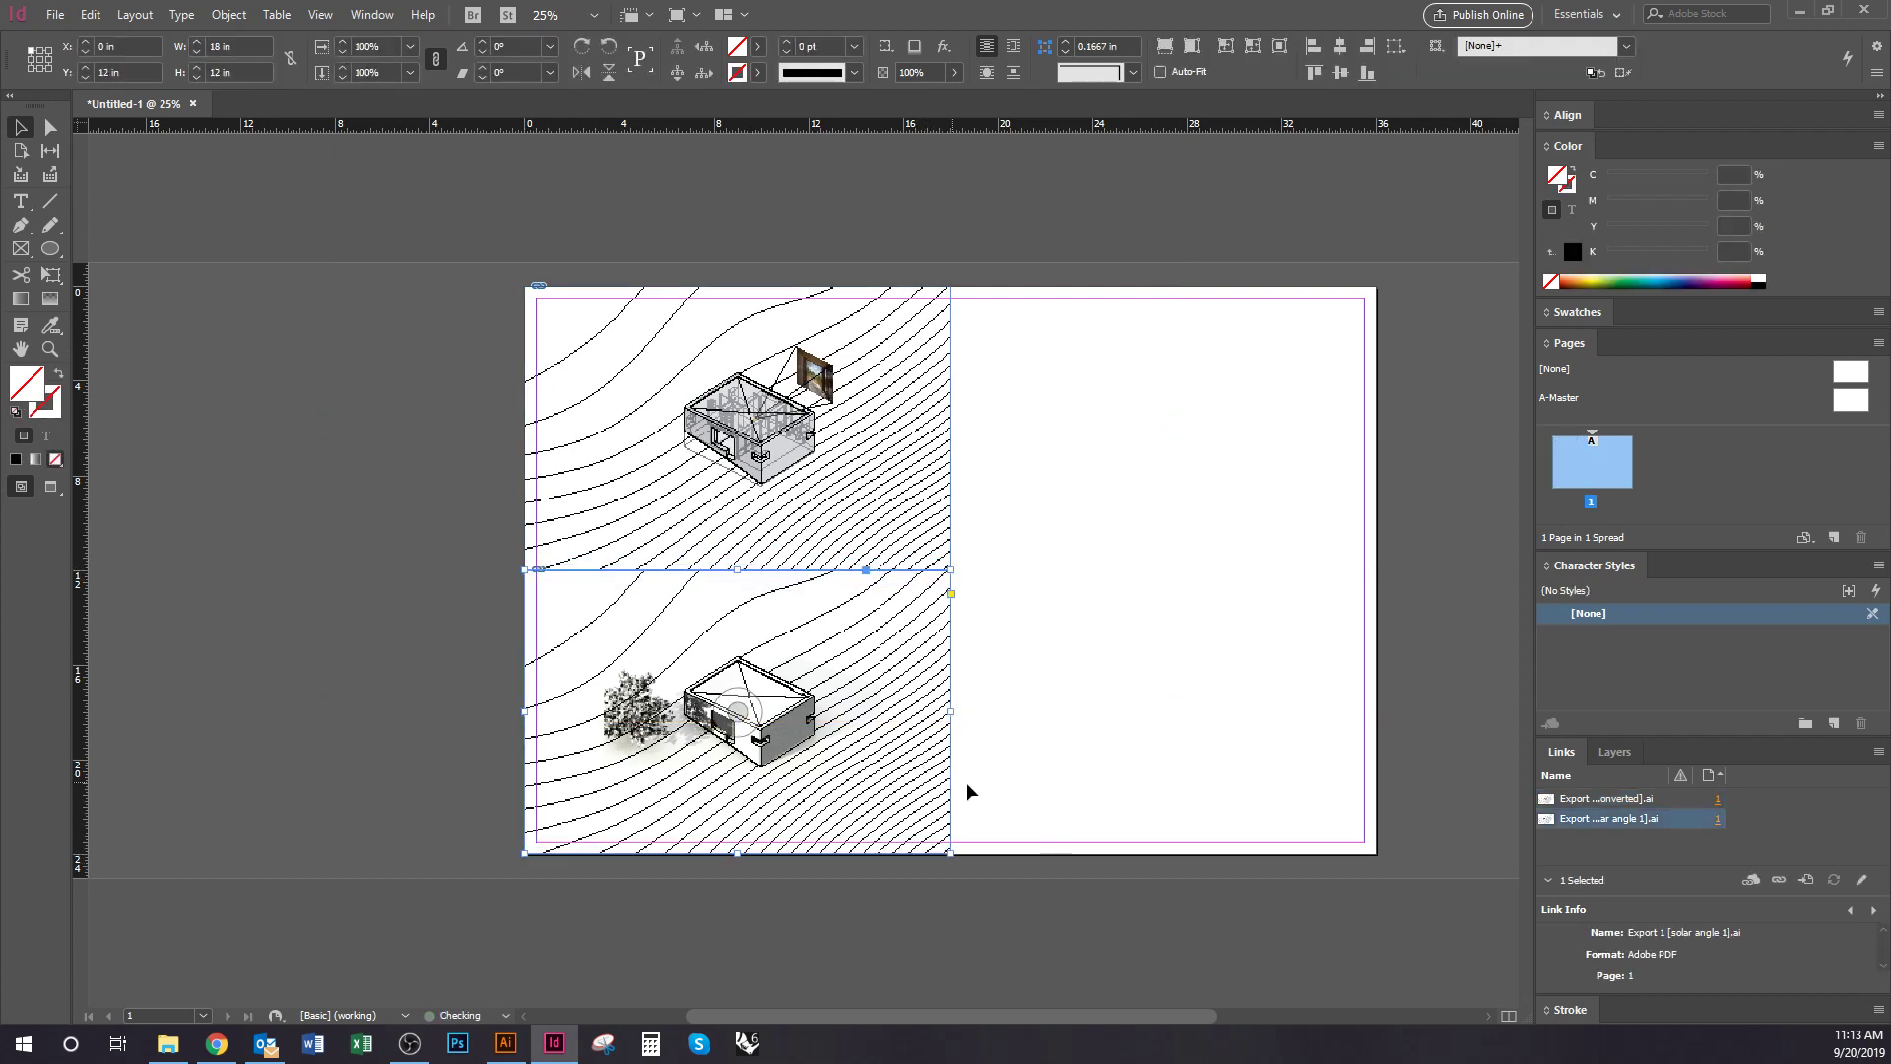
left_click(1021, 760)
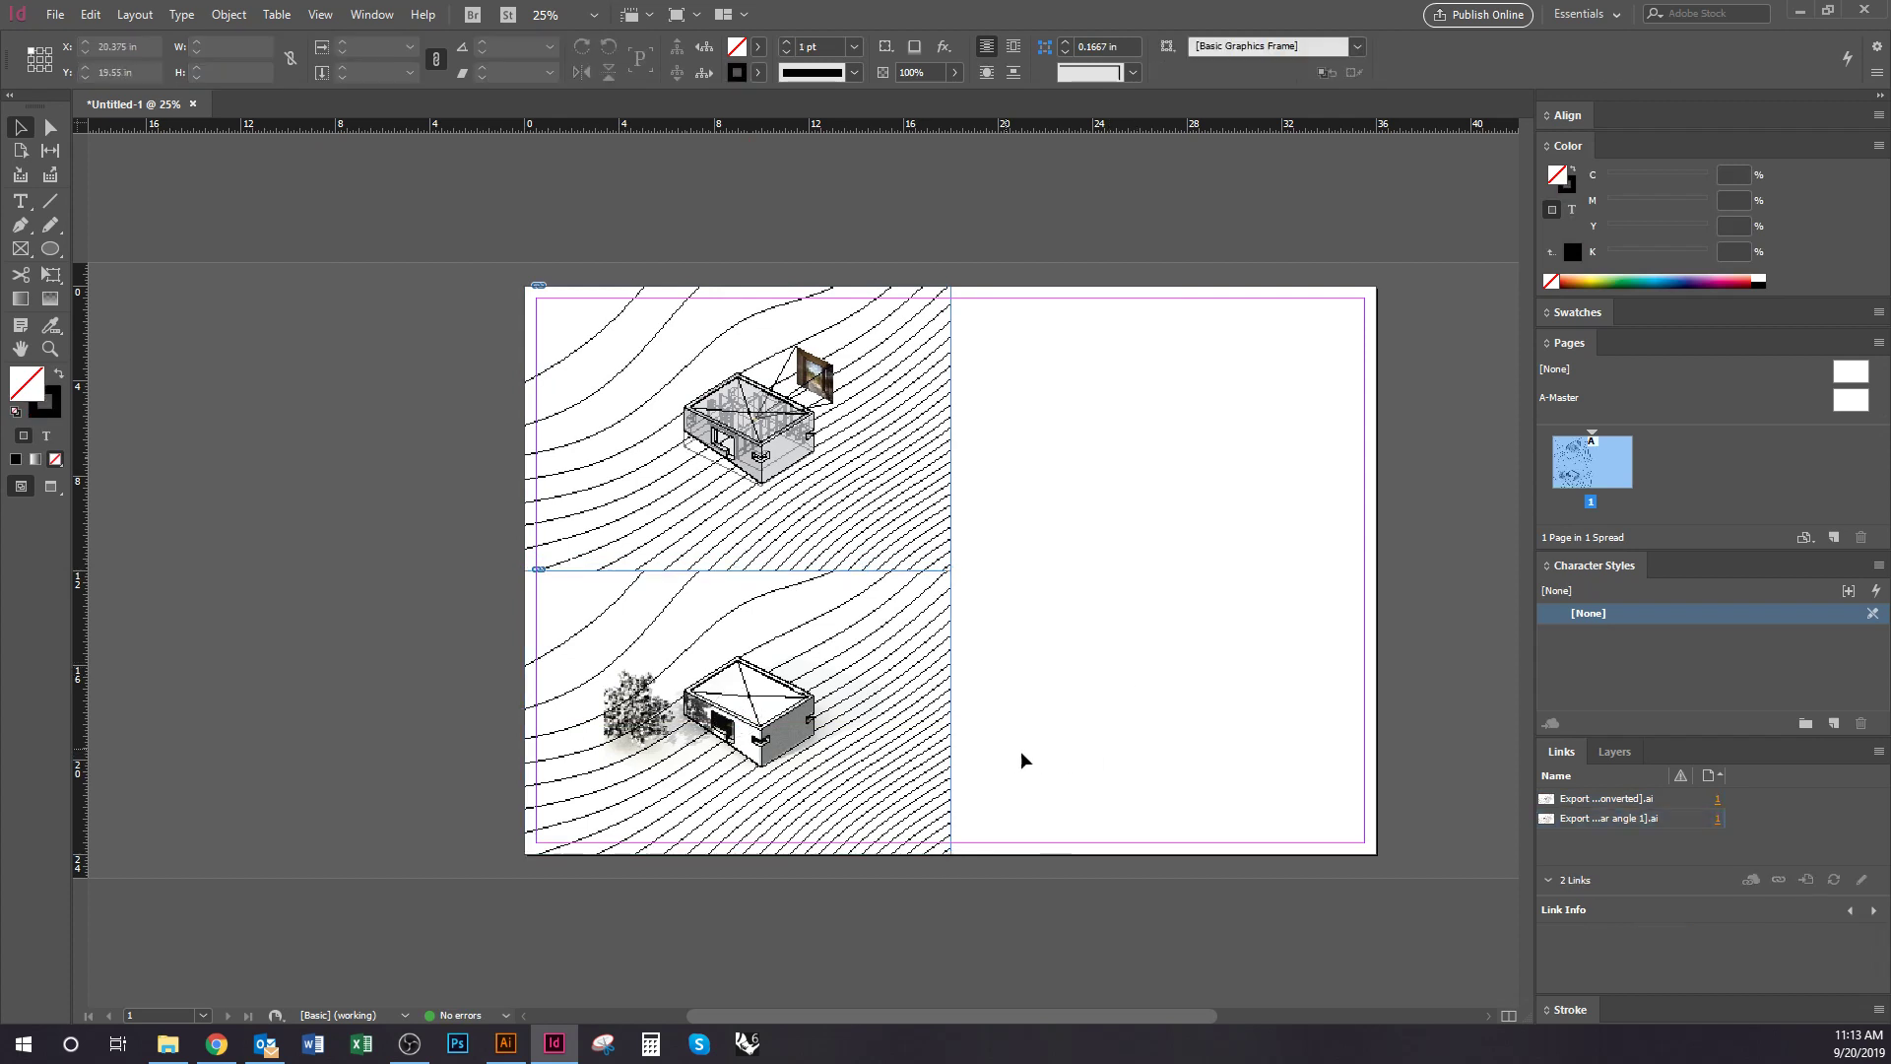
Inspect the diagrams, then open the Export 1 [solar angle 1].ai link in Illustrator
key("ctrl+equal")
left_click_drag(1133, 699, 933, 605)
key("ctrl+minus")
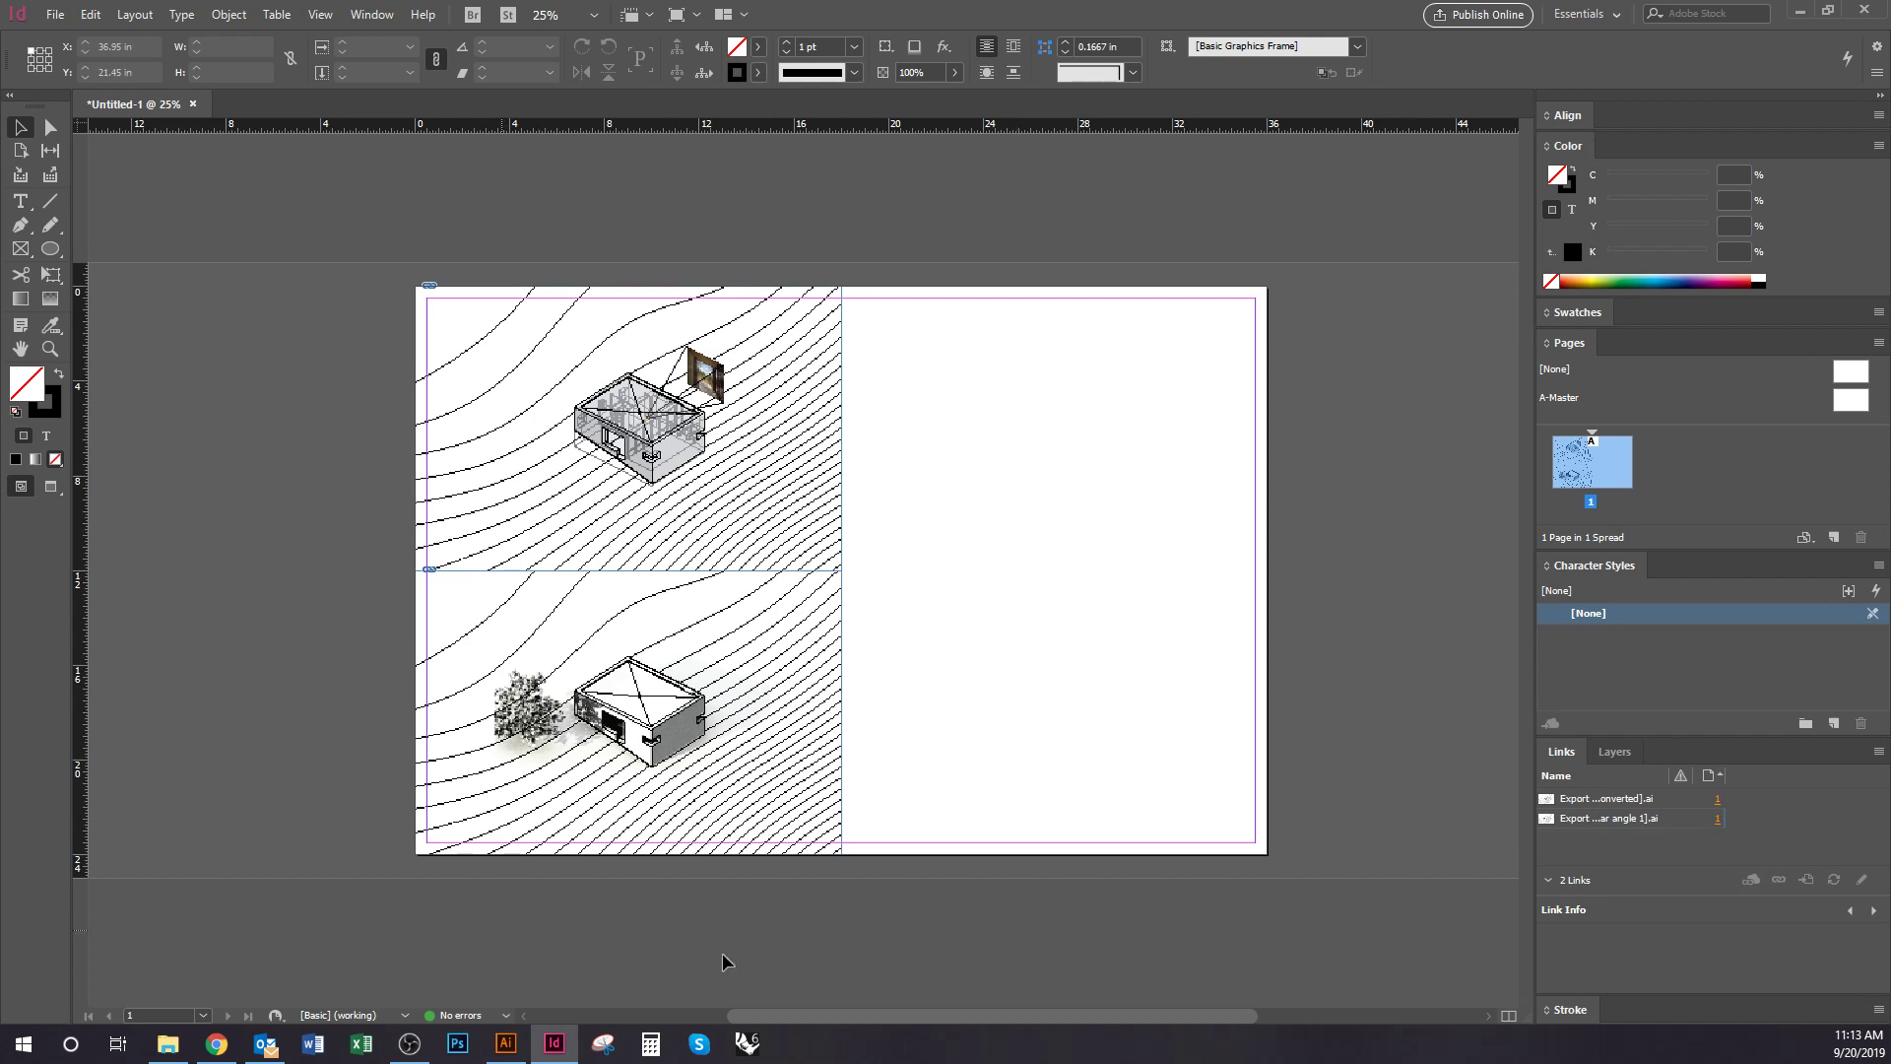
left_click(1607, 820)
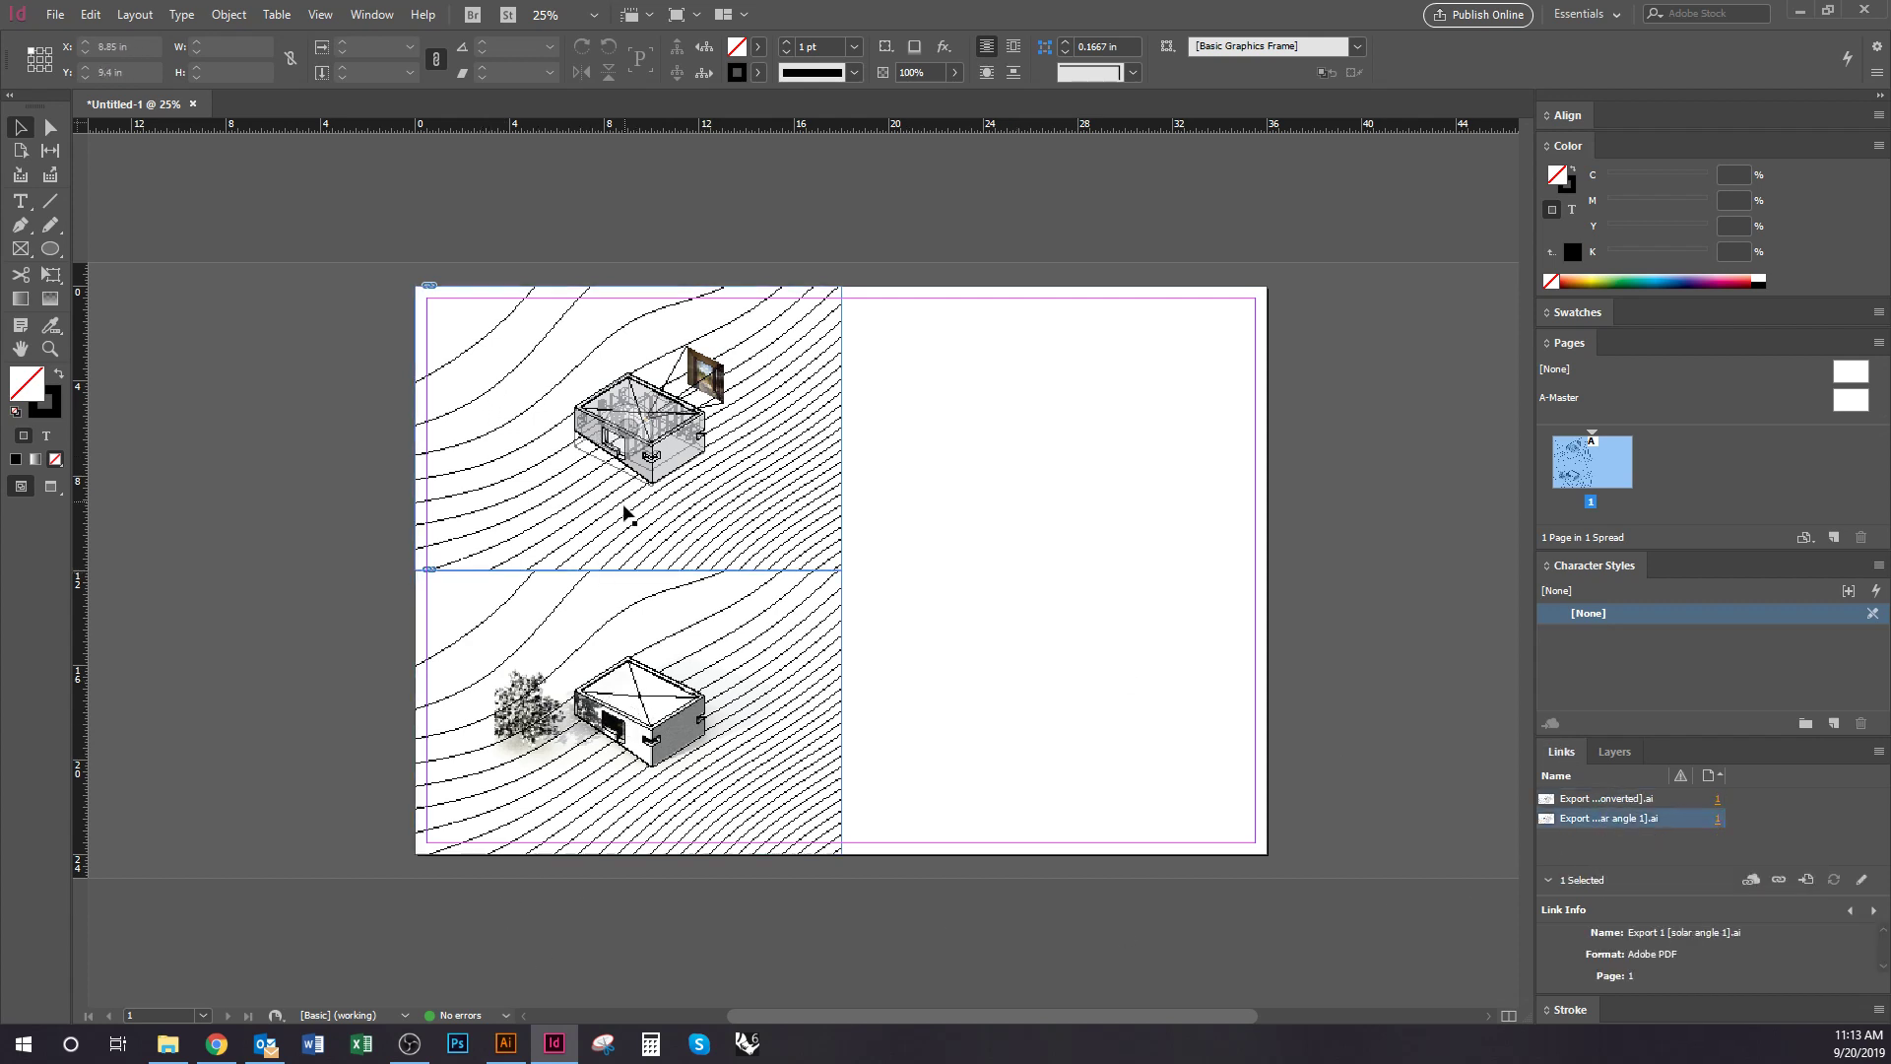
left_click(508, 1054)
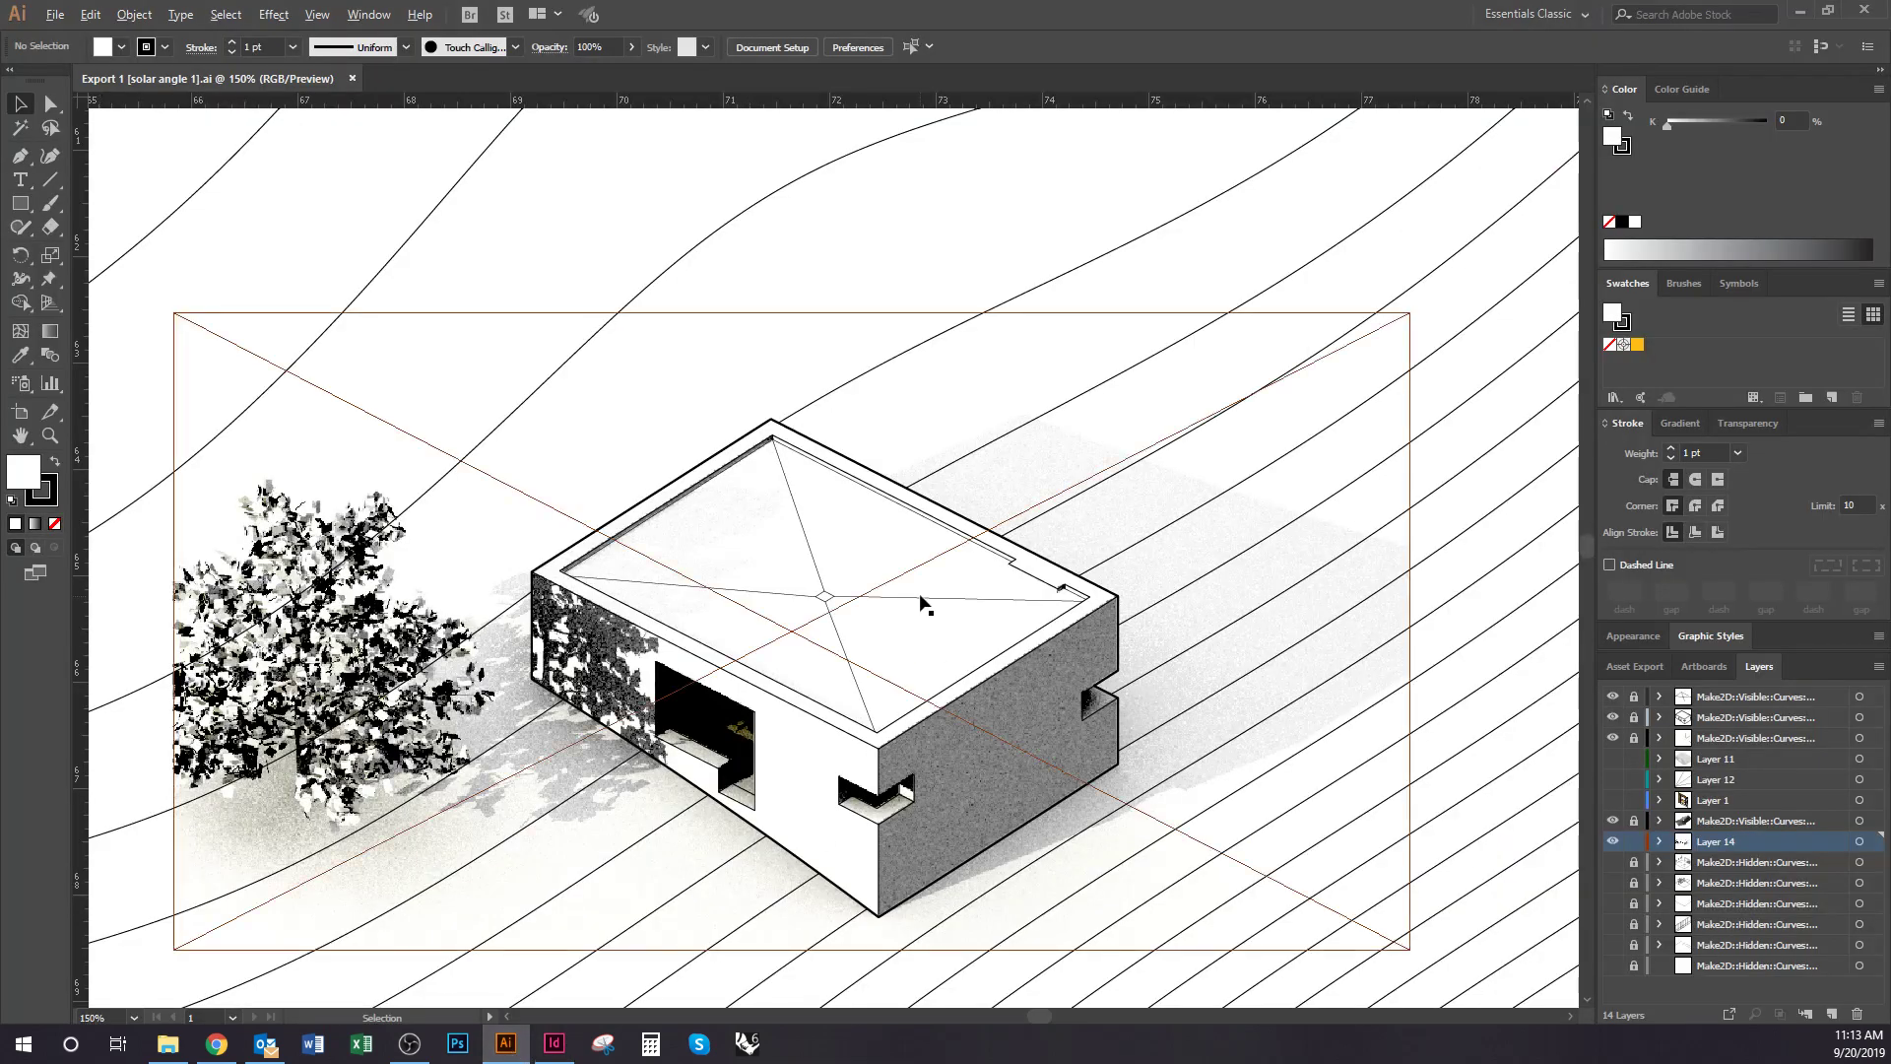
Fade the placed render image behind the house linework to 44% opacity
key("ctrl+minus")
key("ctrl+minus")
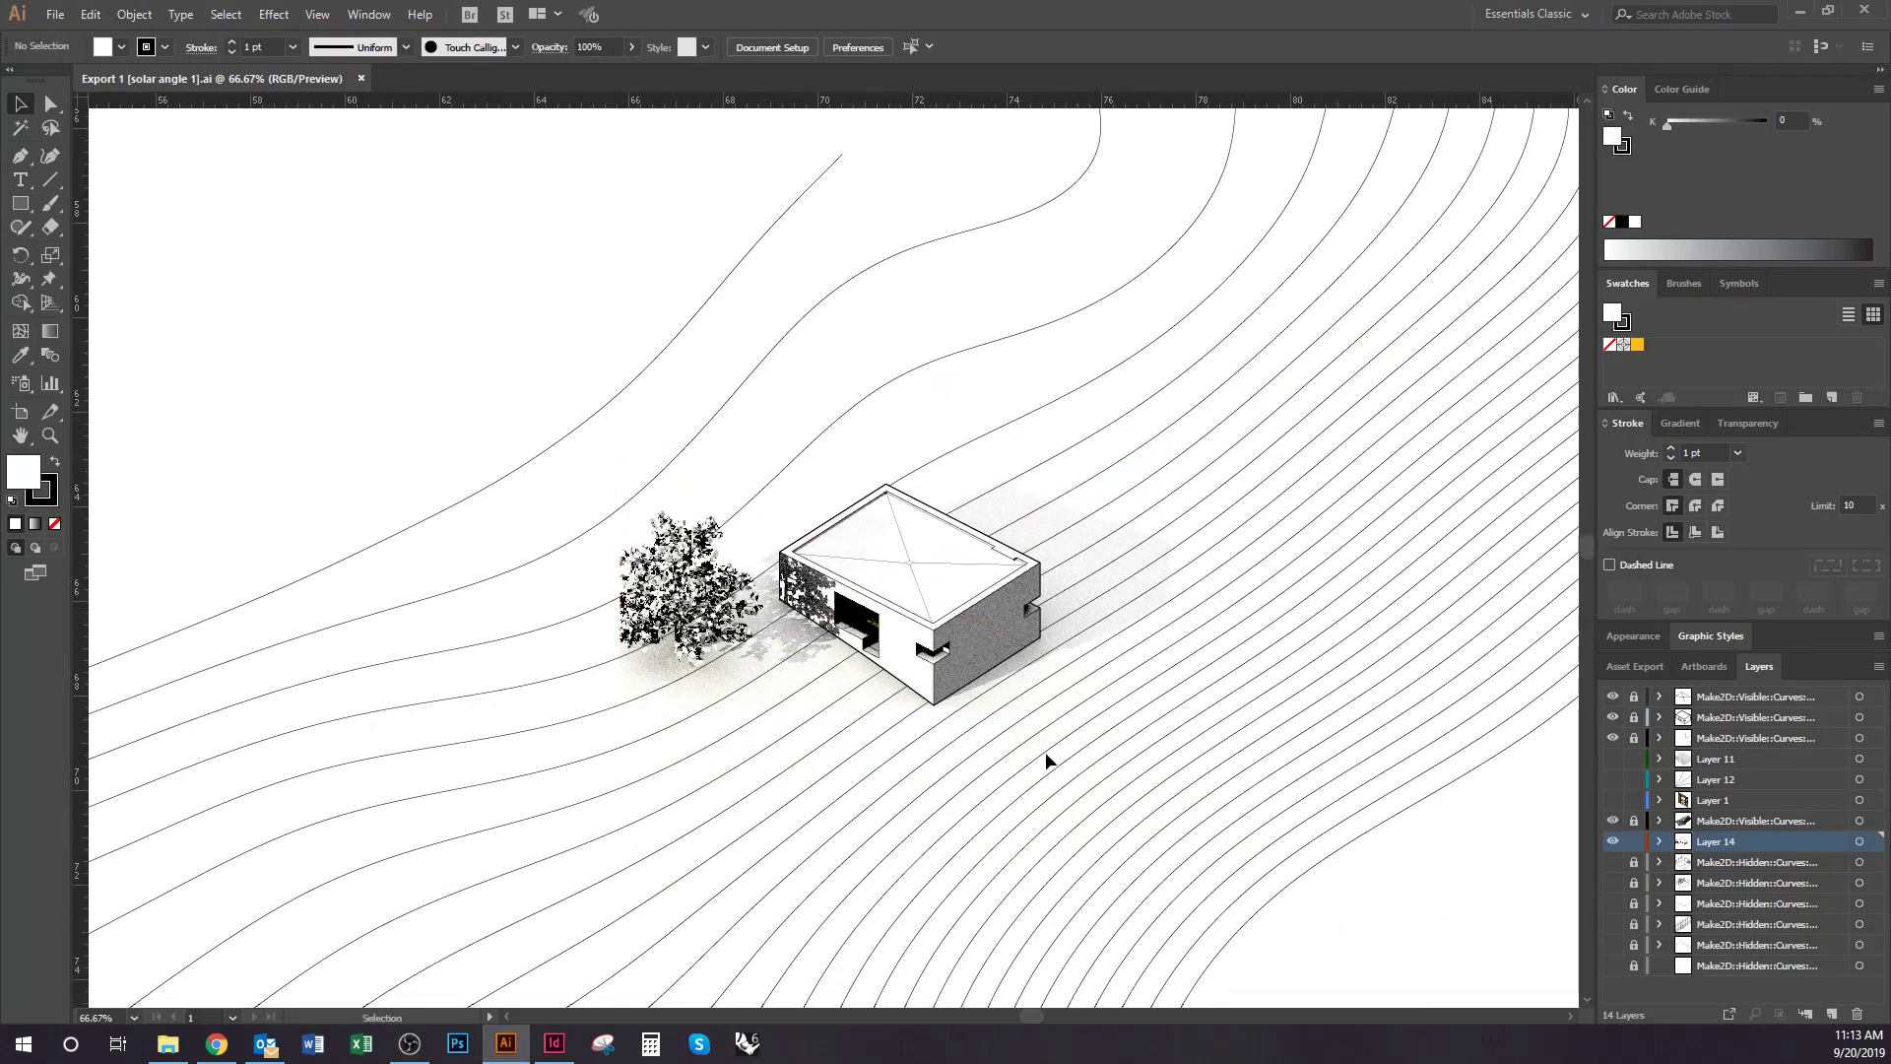
scroll(945, 726, "up", 1)
left_click_drag(1124, 728, 1092, 733)
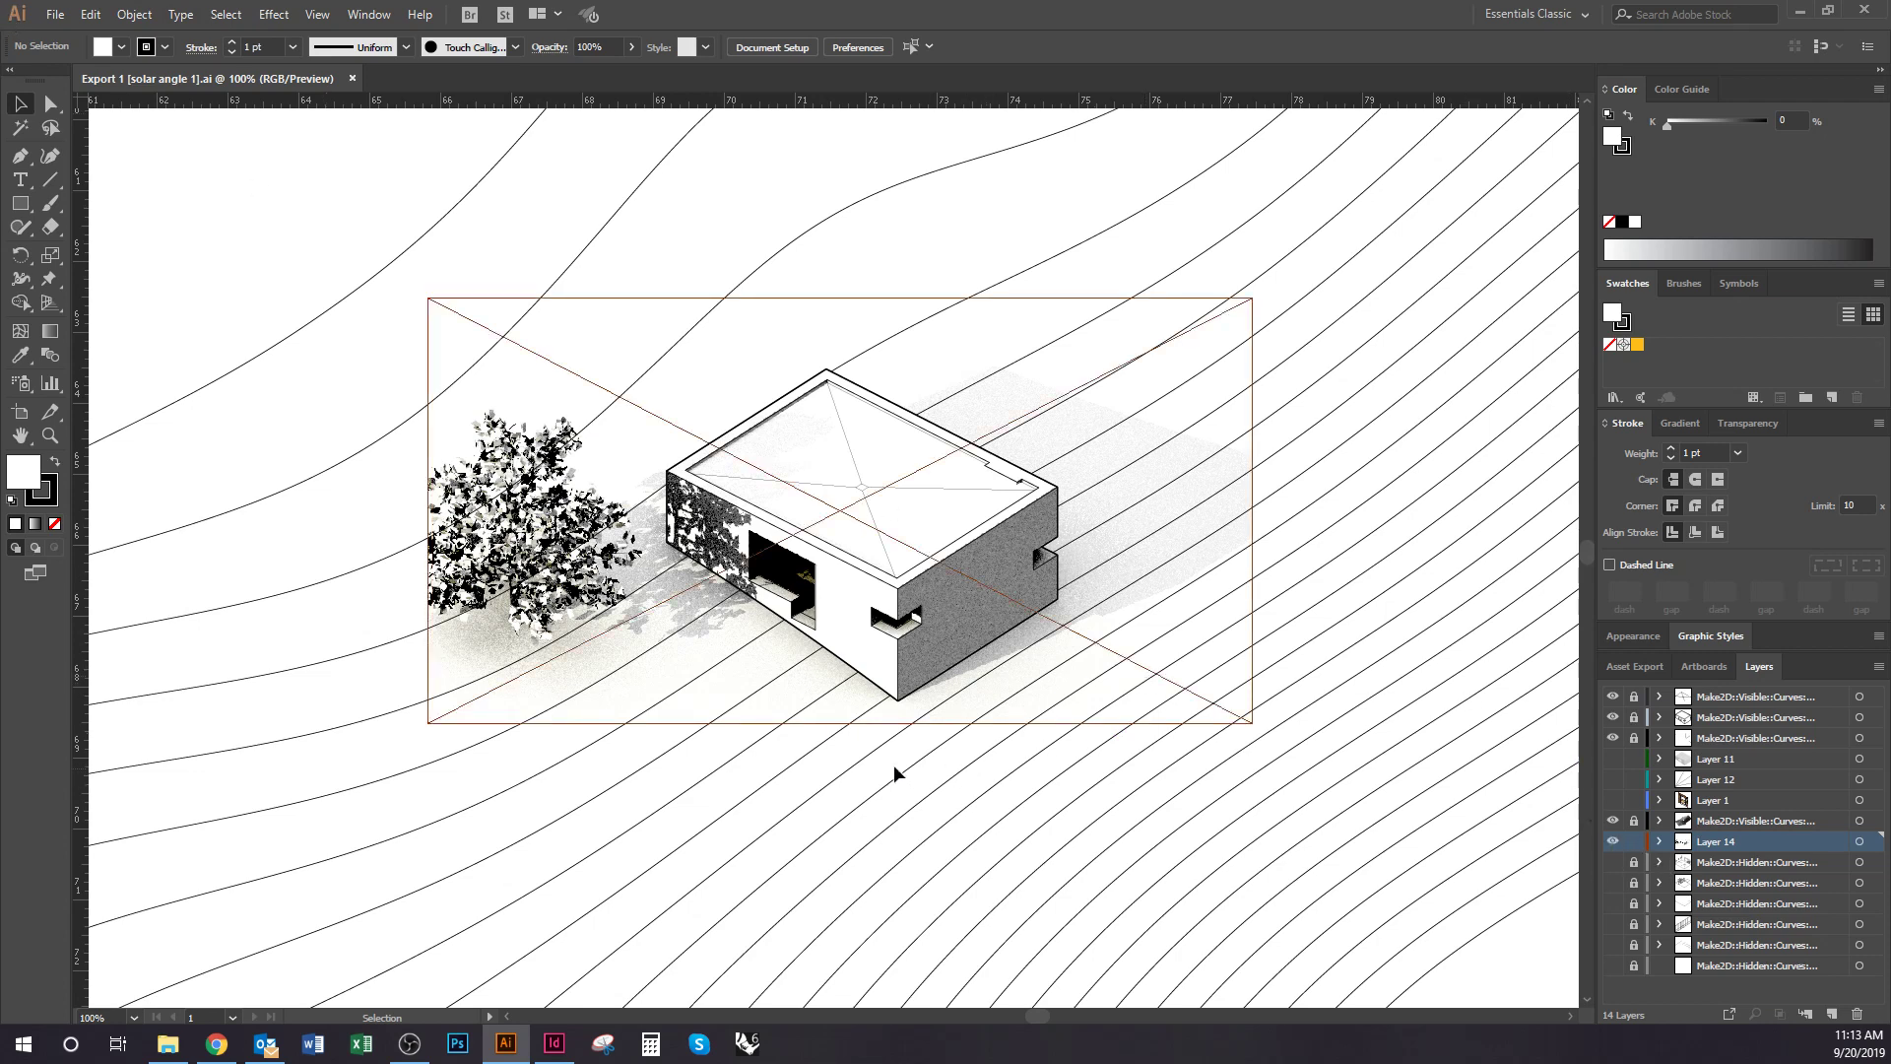
scroll(1006, 602, "up", 1)
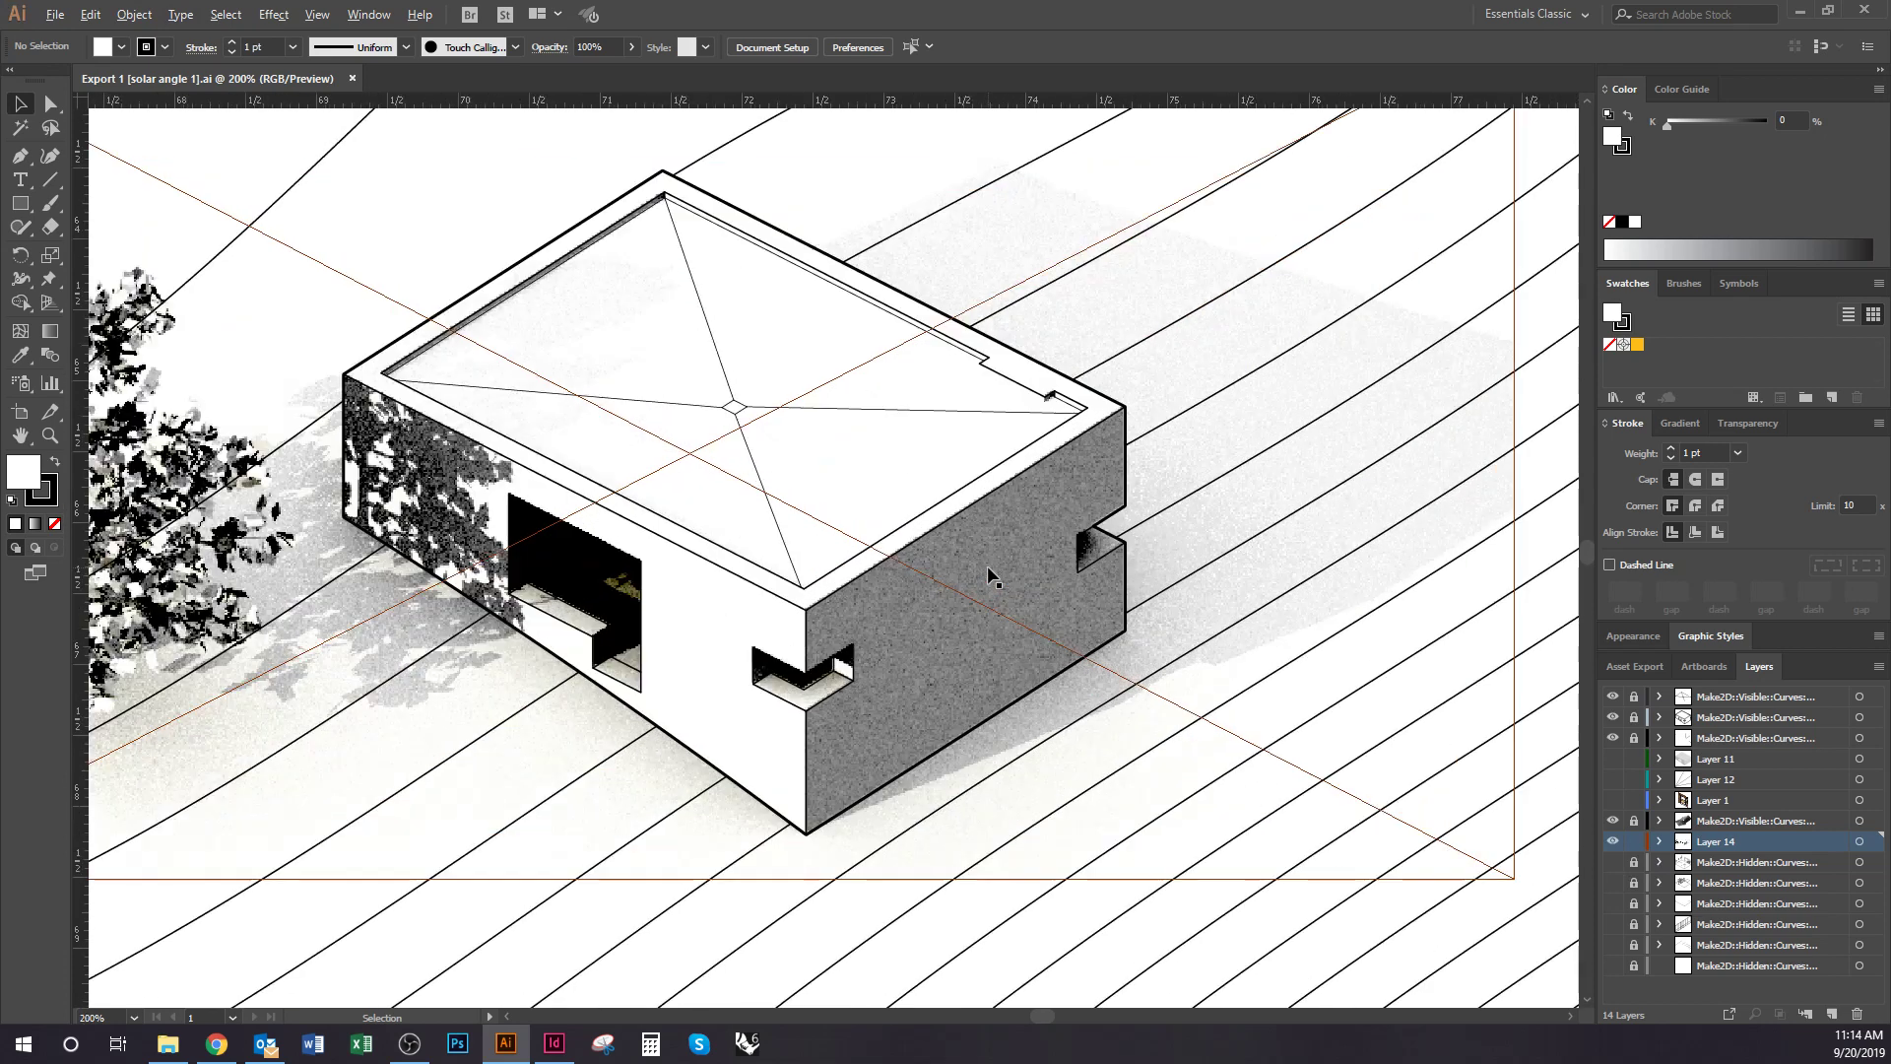
left_click_drag(1007, 603, 1231, 700)
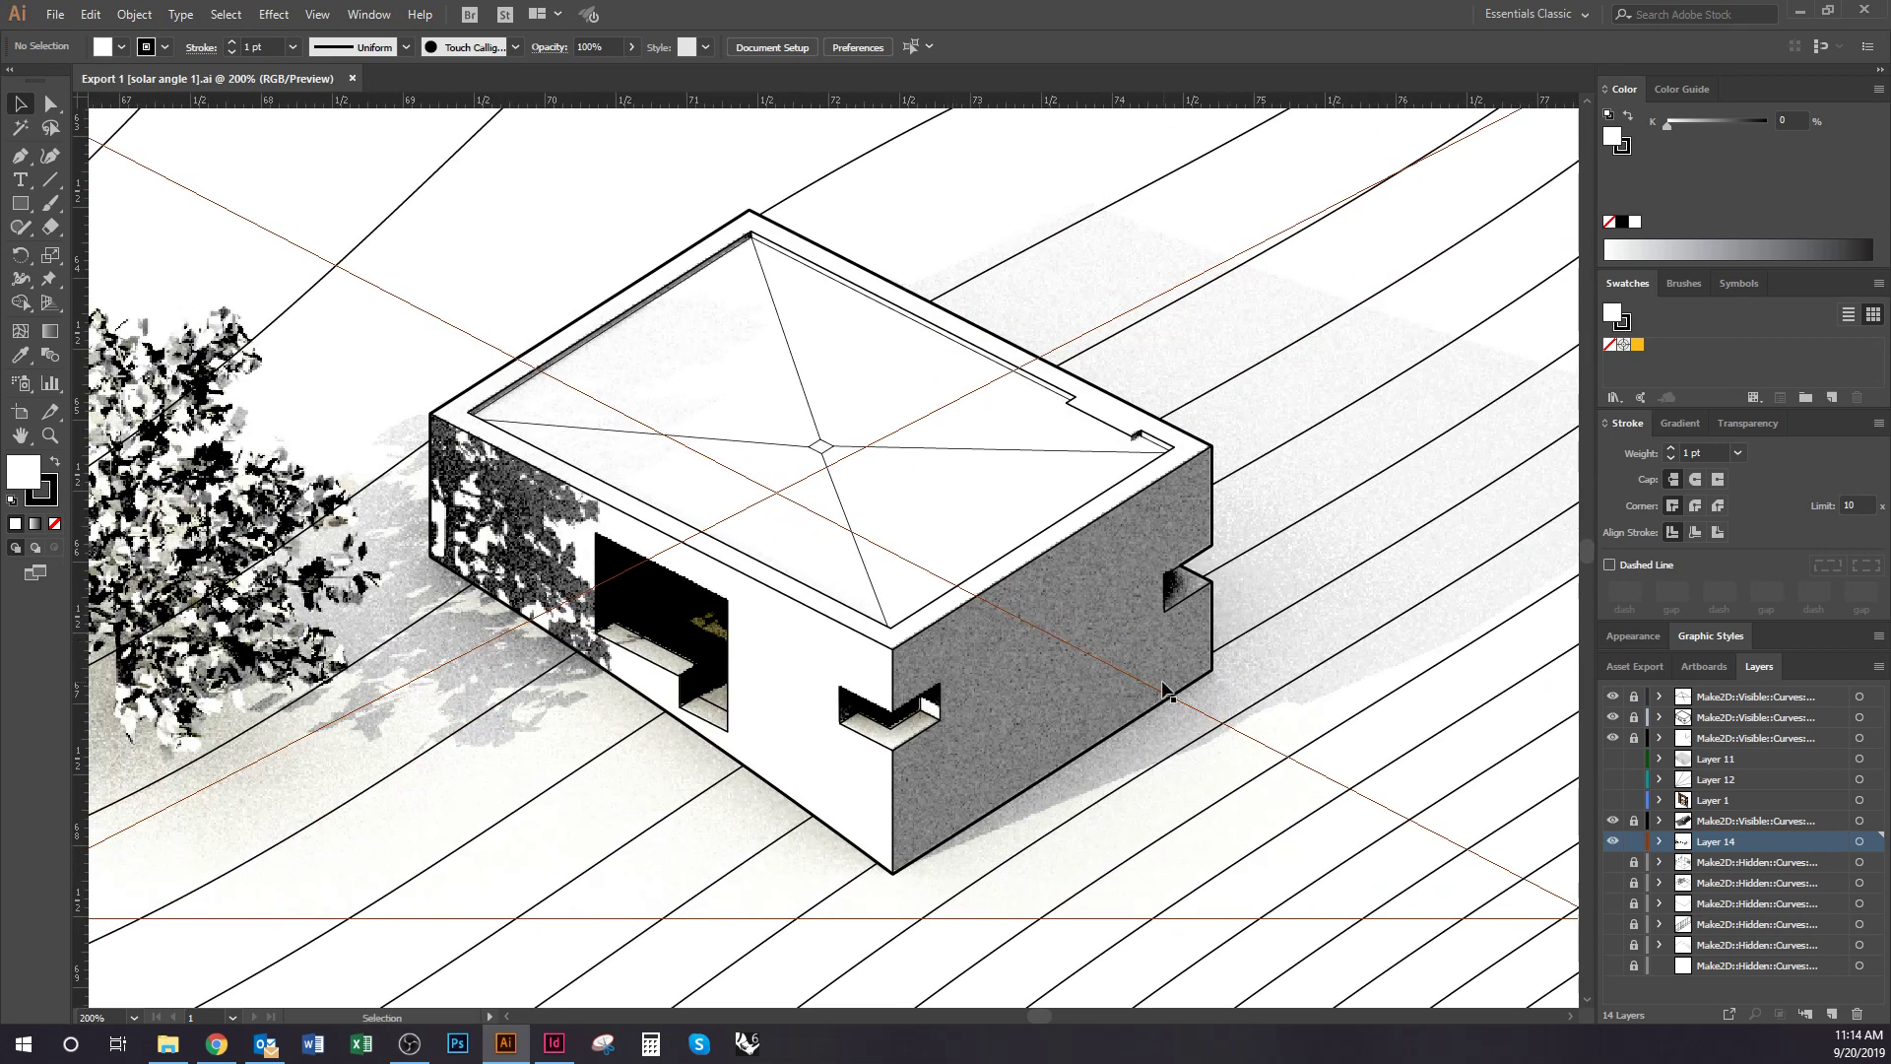
left_click(999, 556)
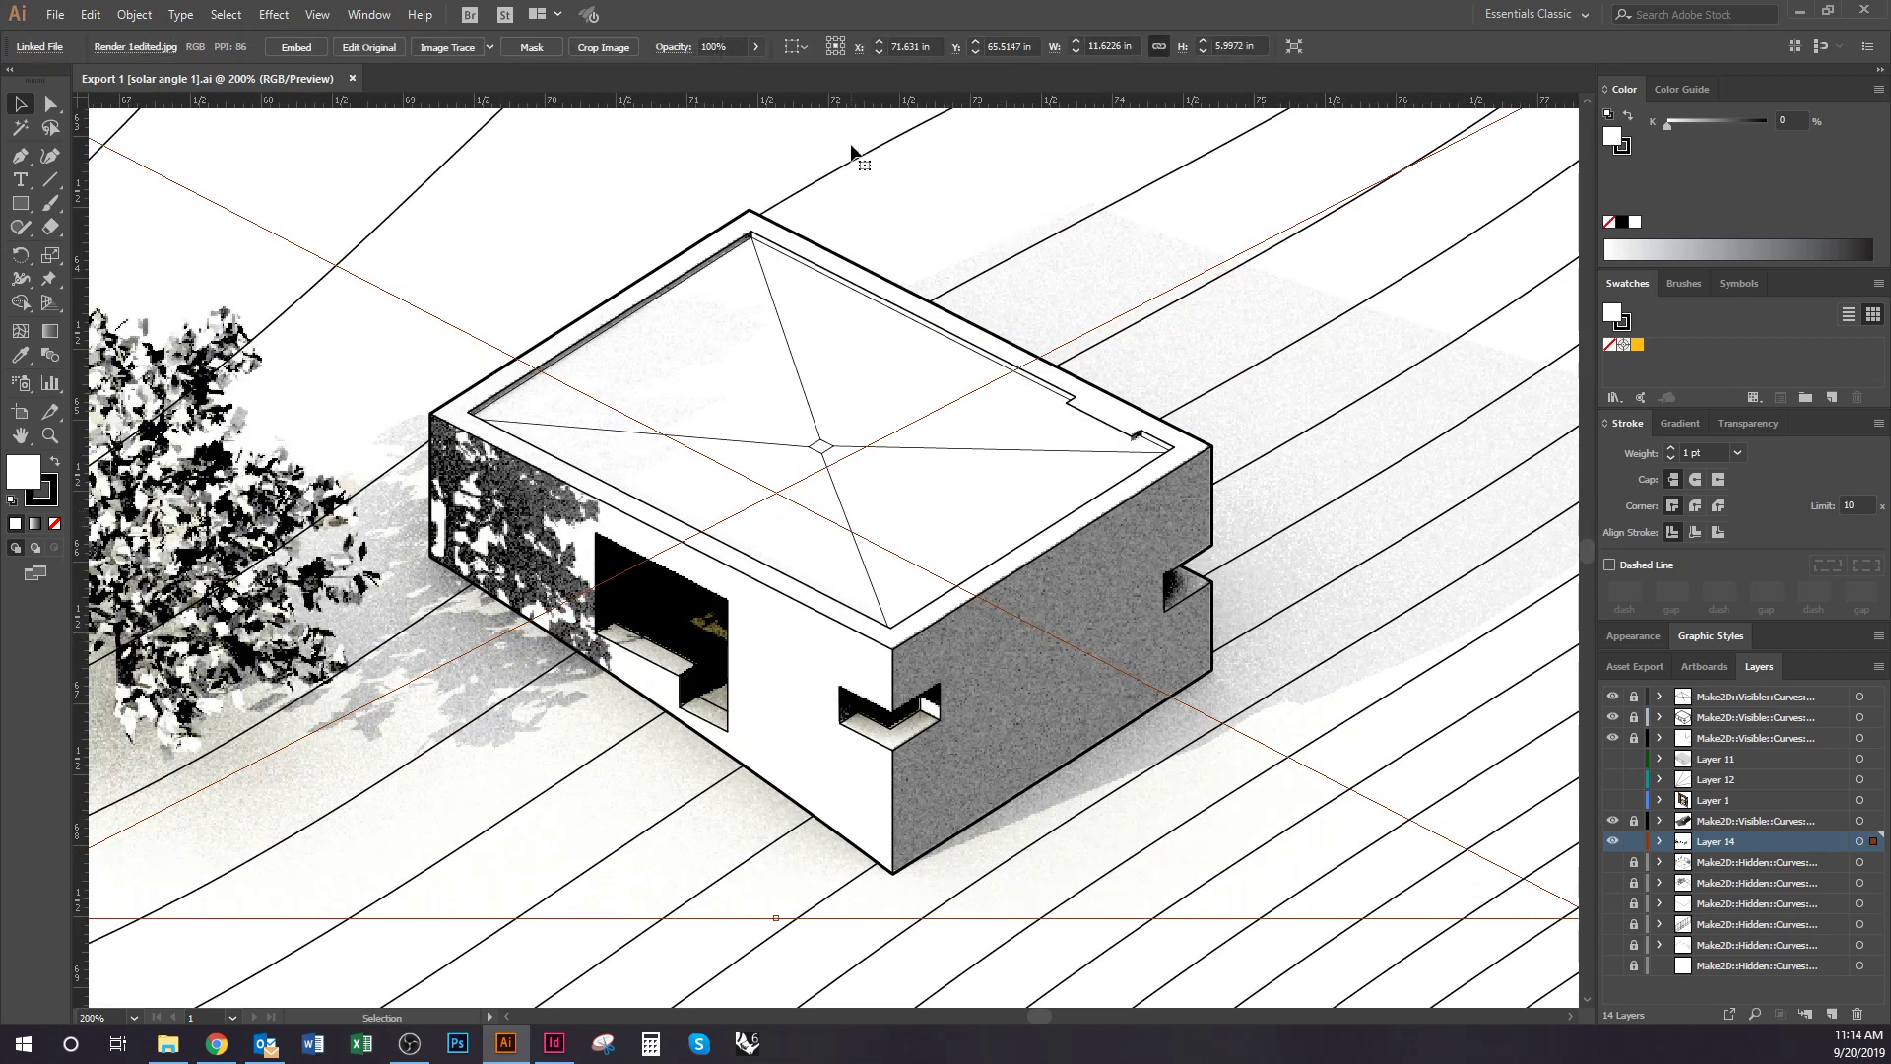
left_click(756, 46)
left_click_drag(757, 71, 714, 72)
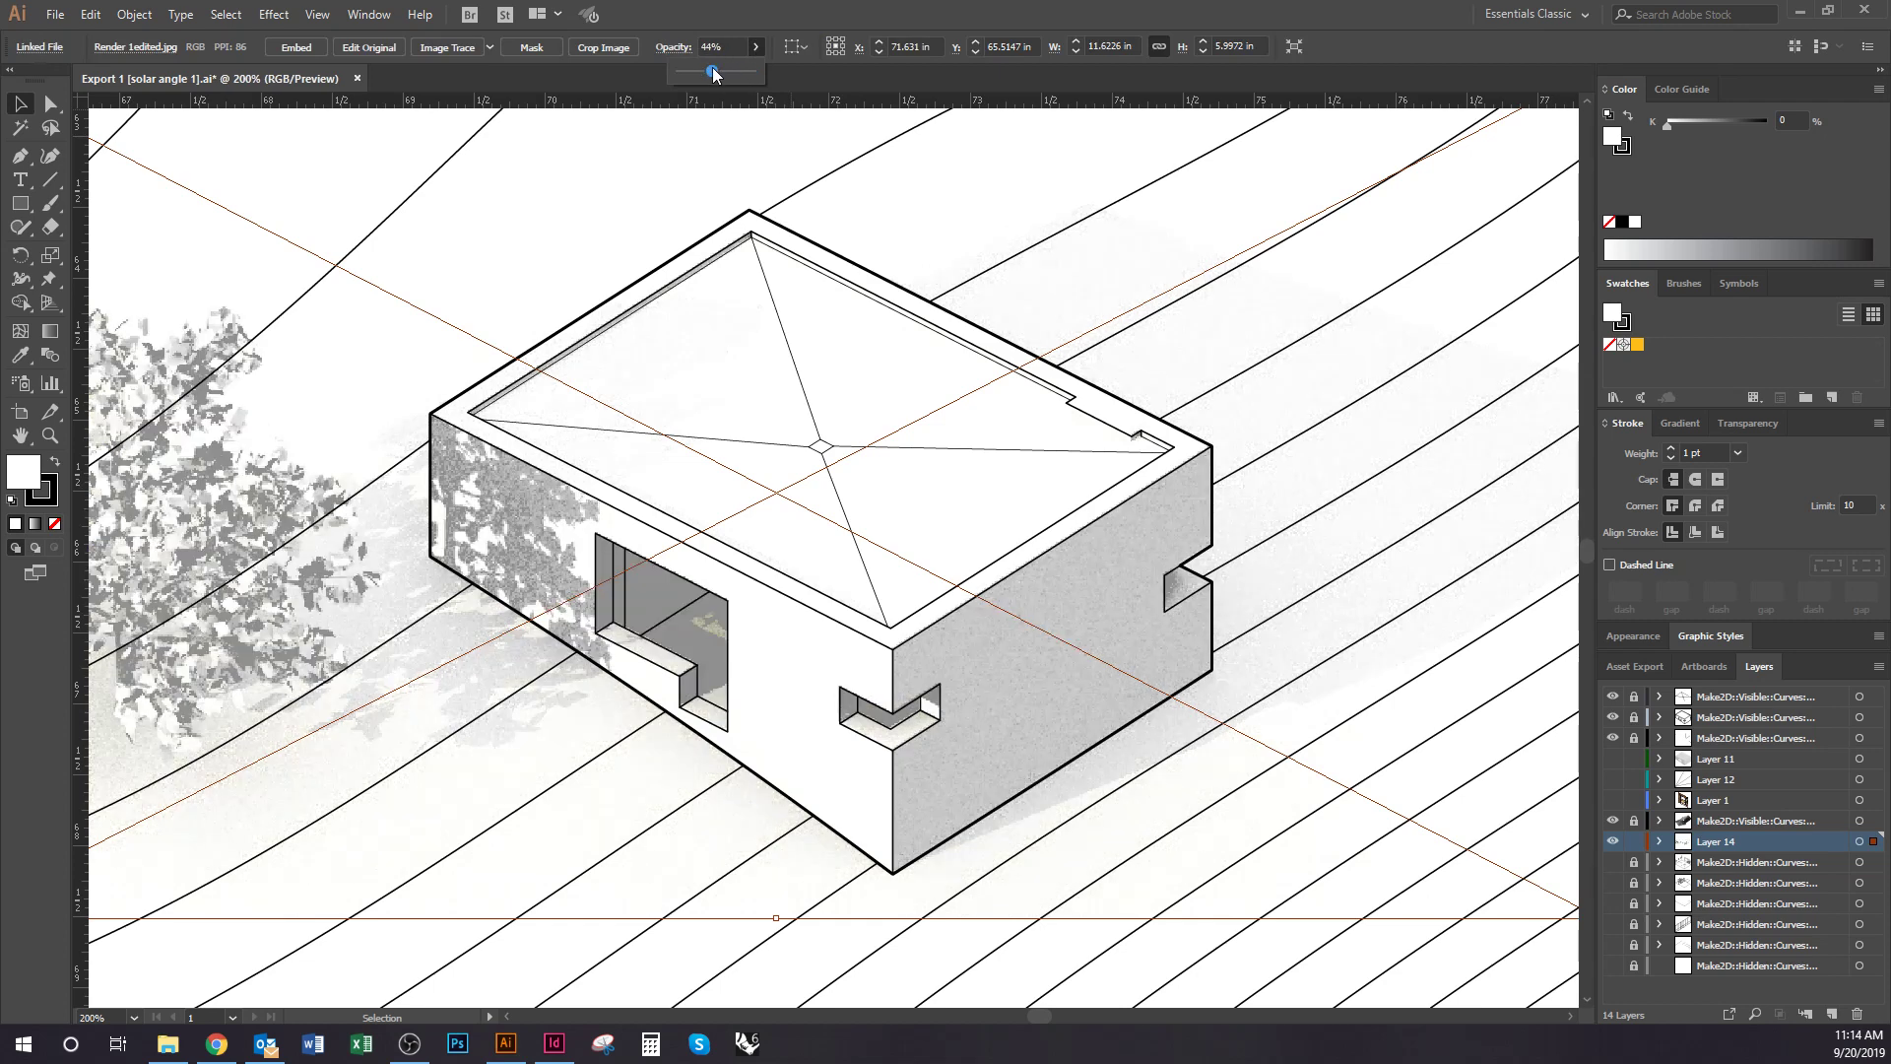
scroll(899, 541, "down", 1)
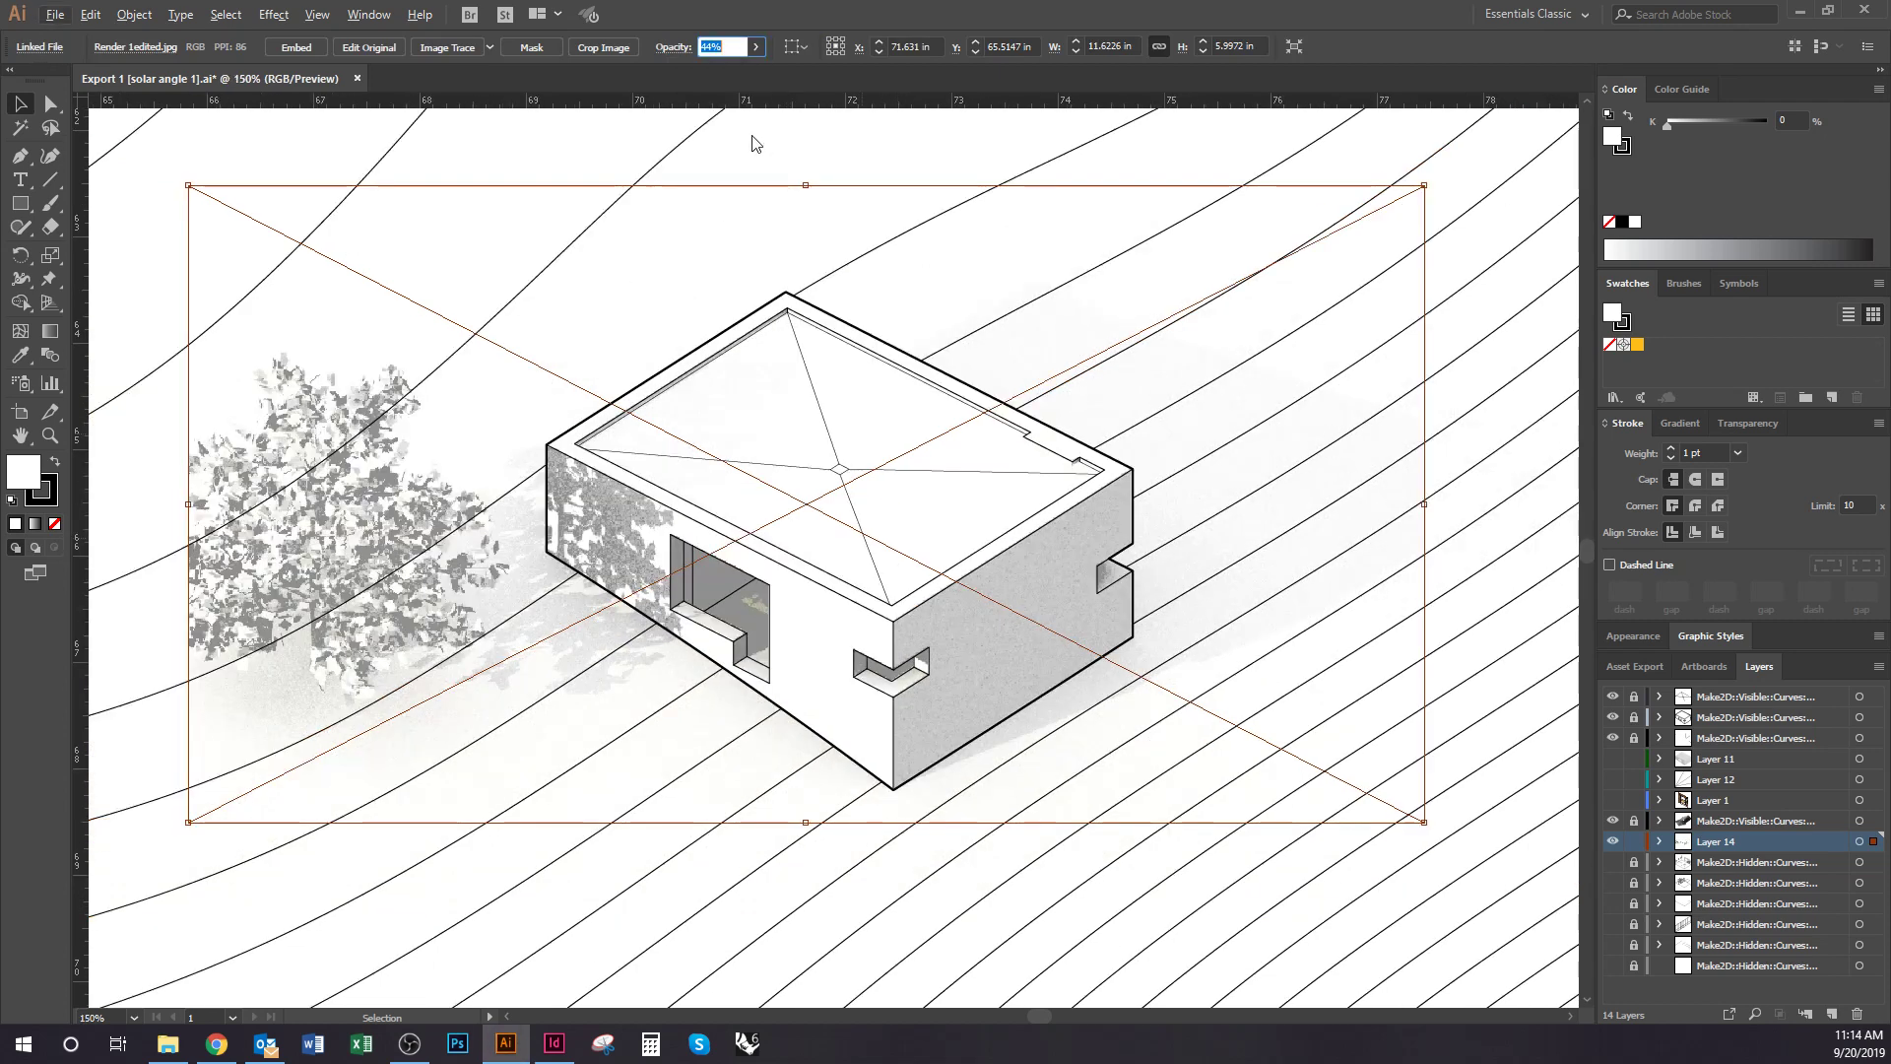
left_click(758, 173)
Save the edited Illustrator drawing with File > Save
scroll(705, 524, "down", 1)
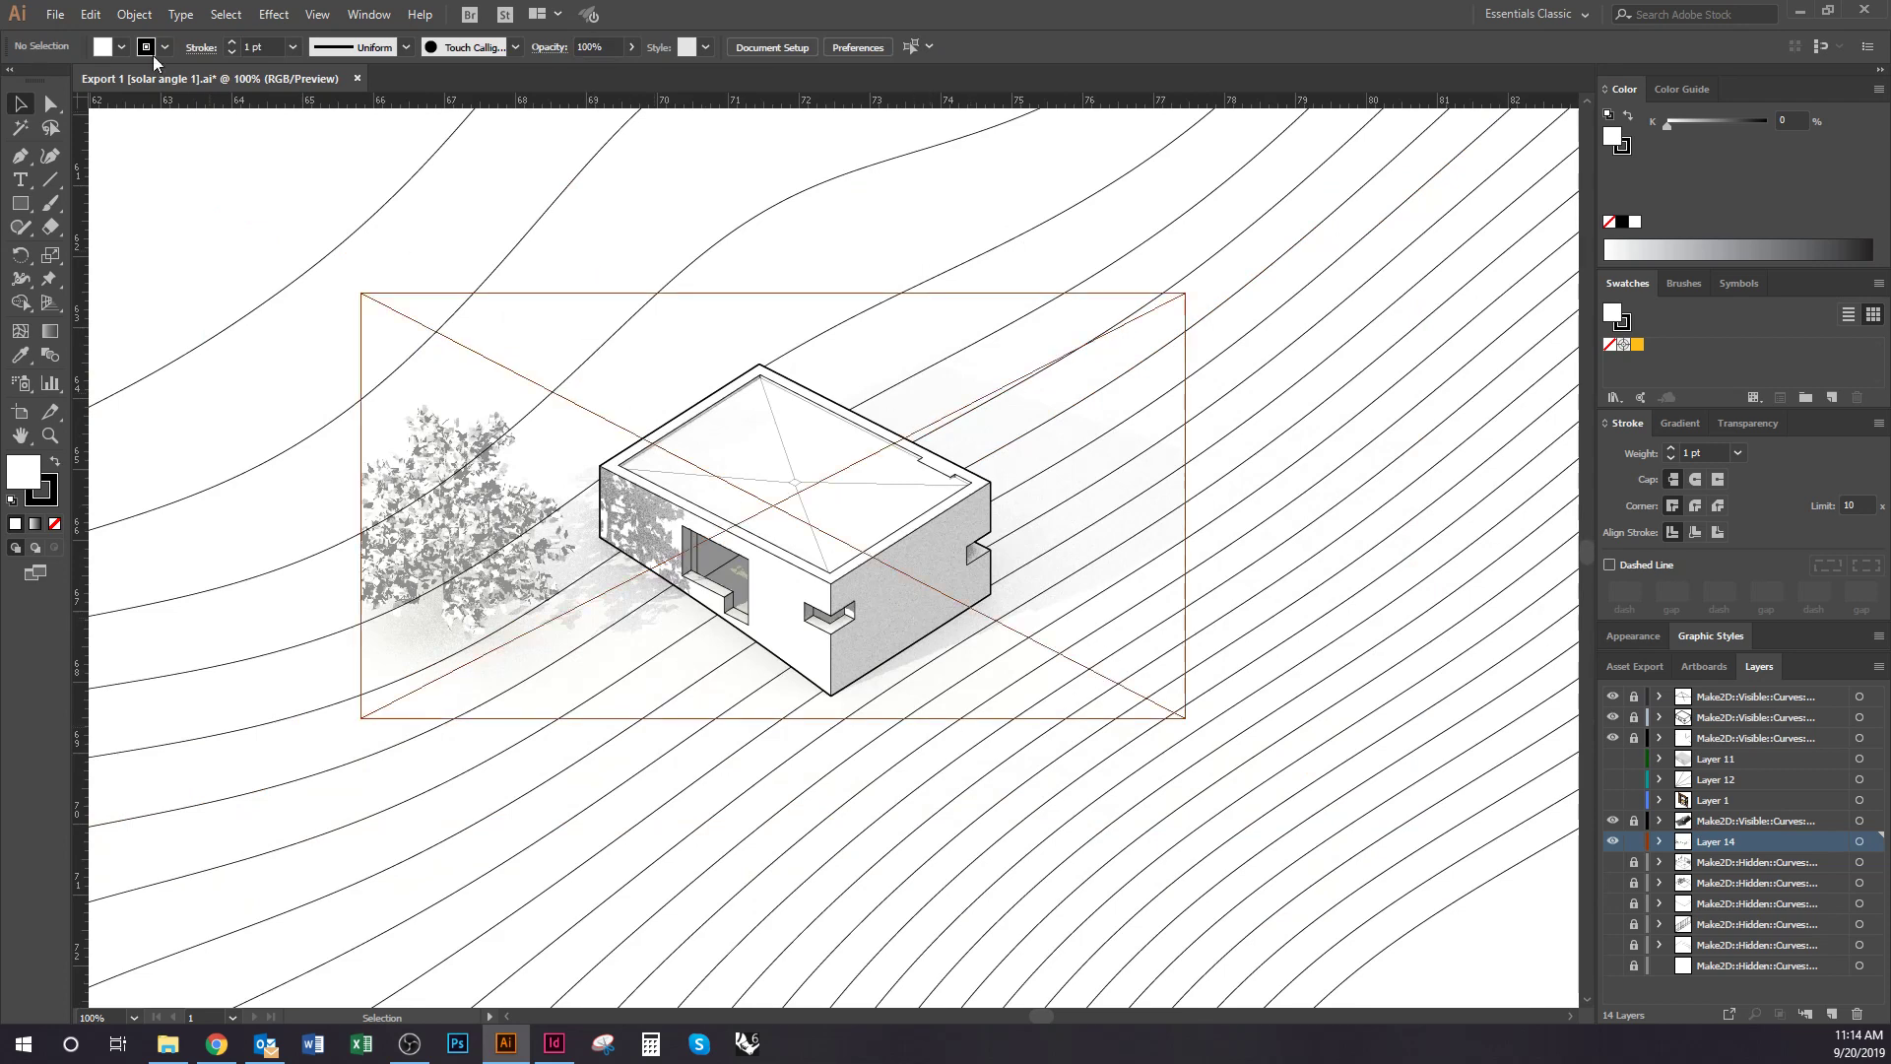
left_click(55, 14)
left_click(199, 175)
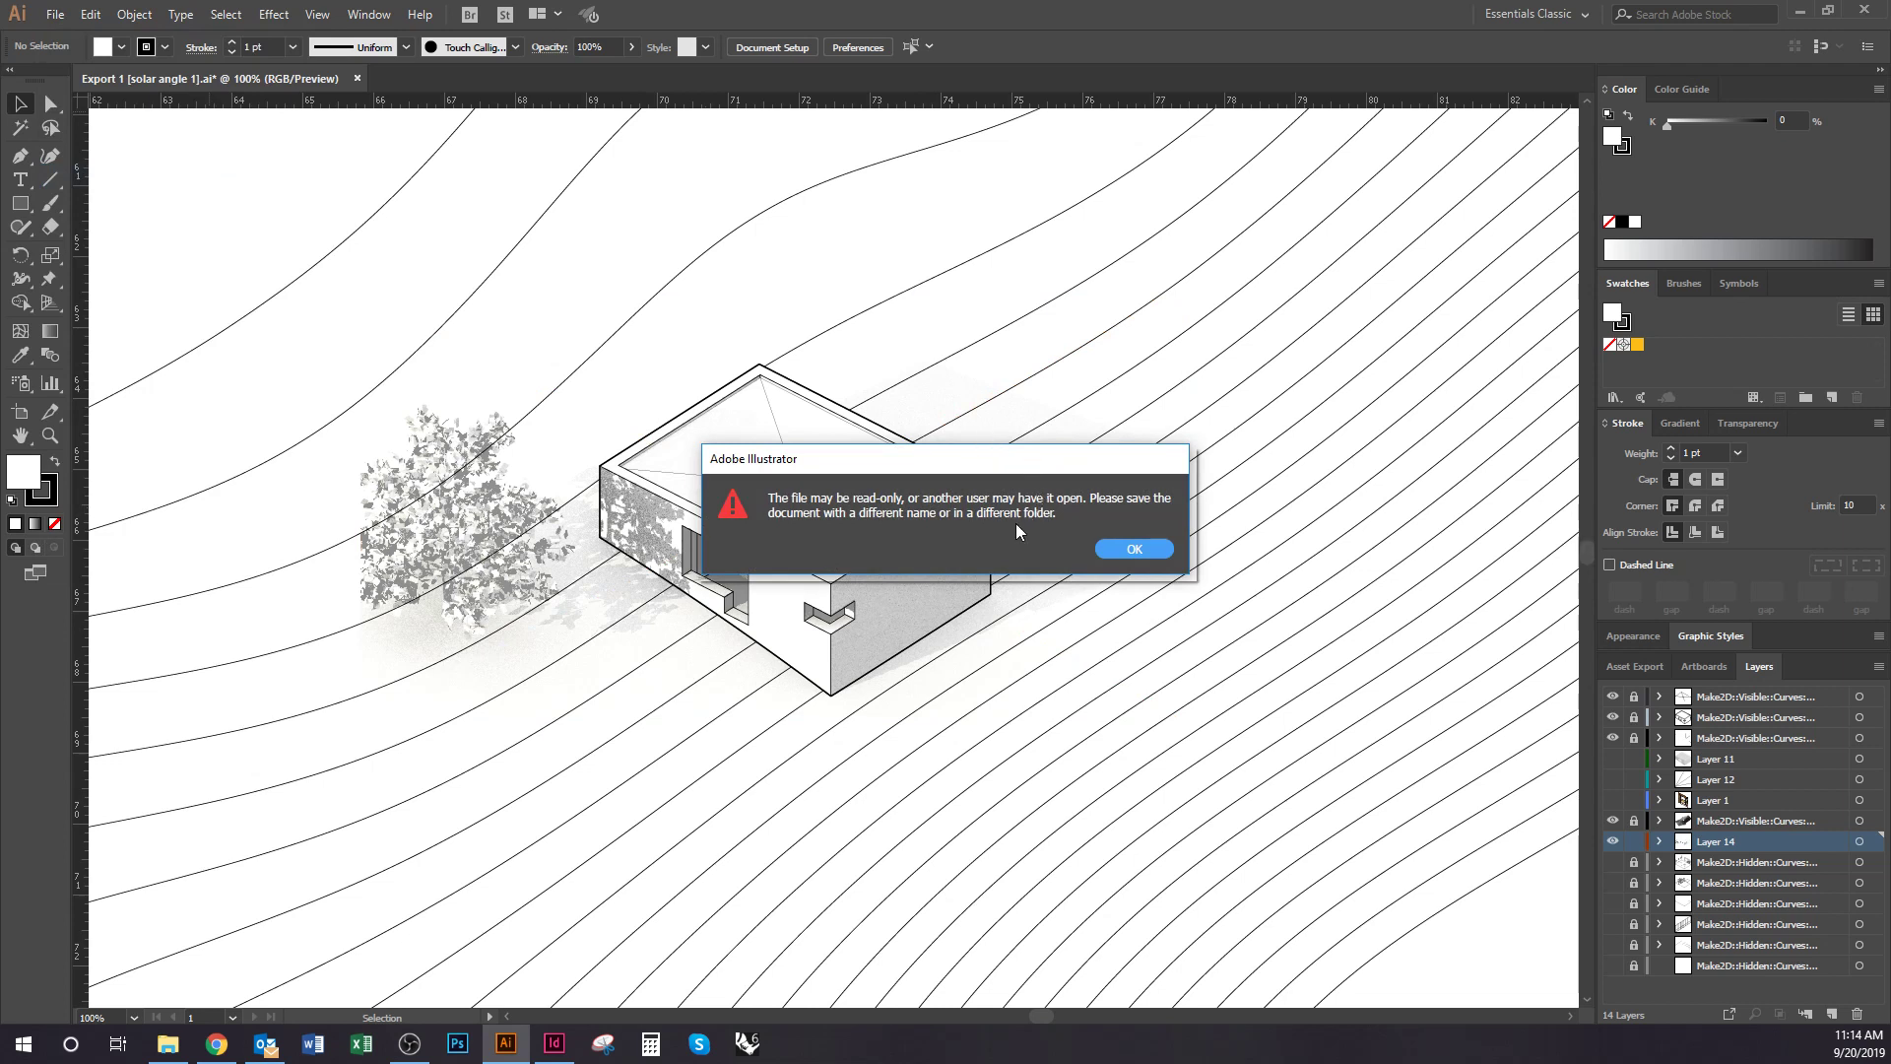
left_click_drag(982, 475, 881, 457)
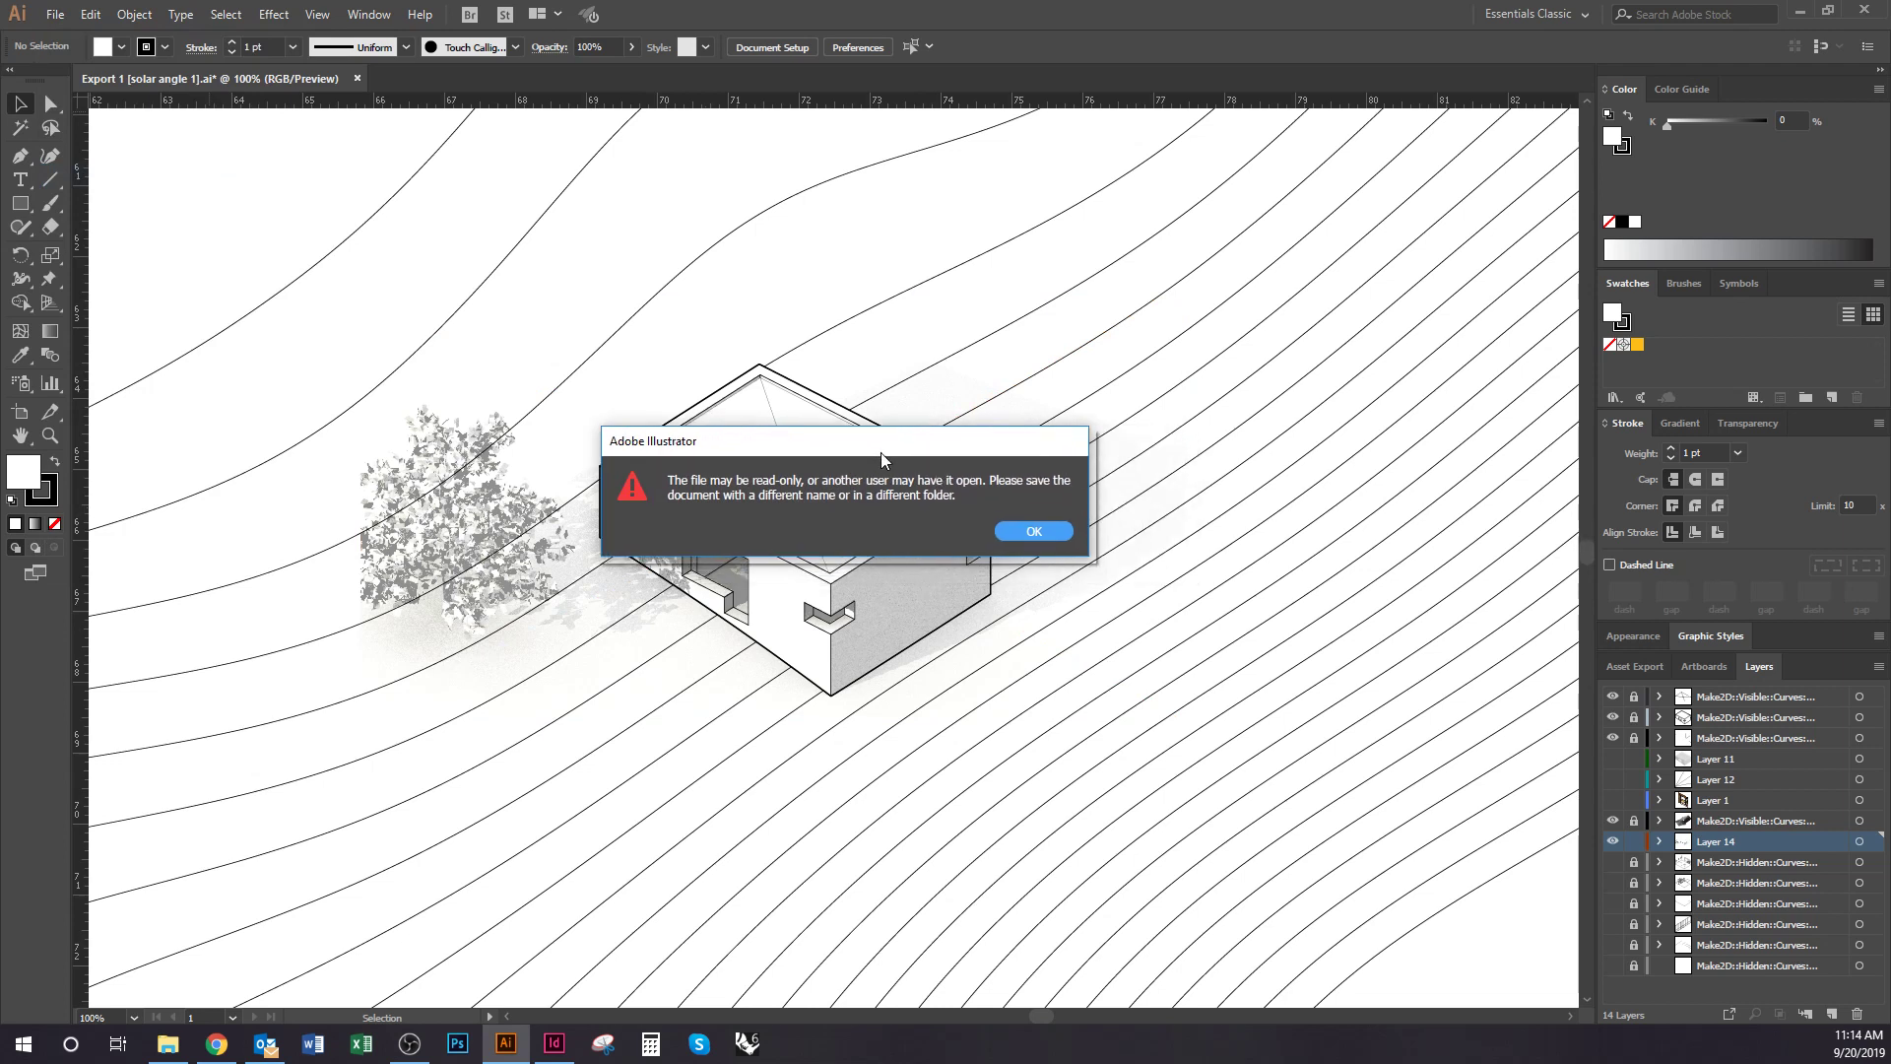
left_click(1034, 532)
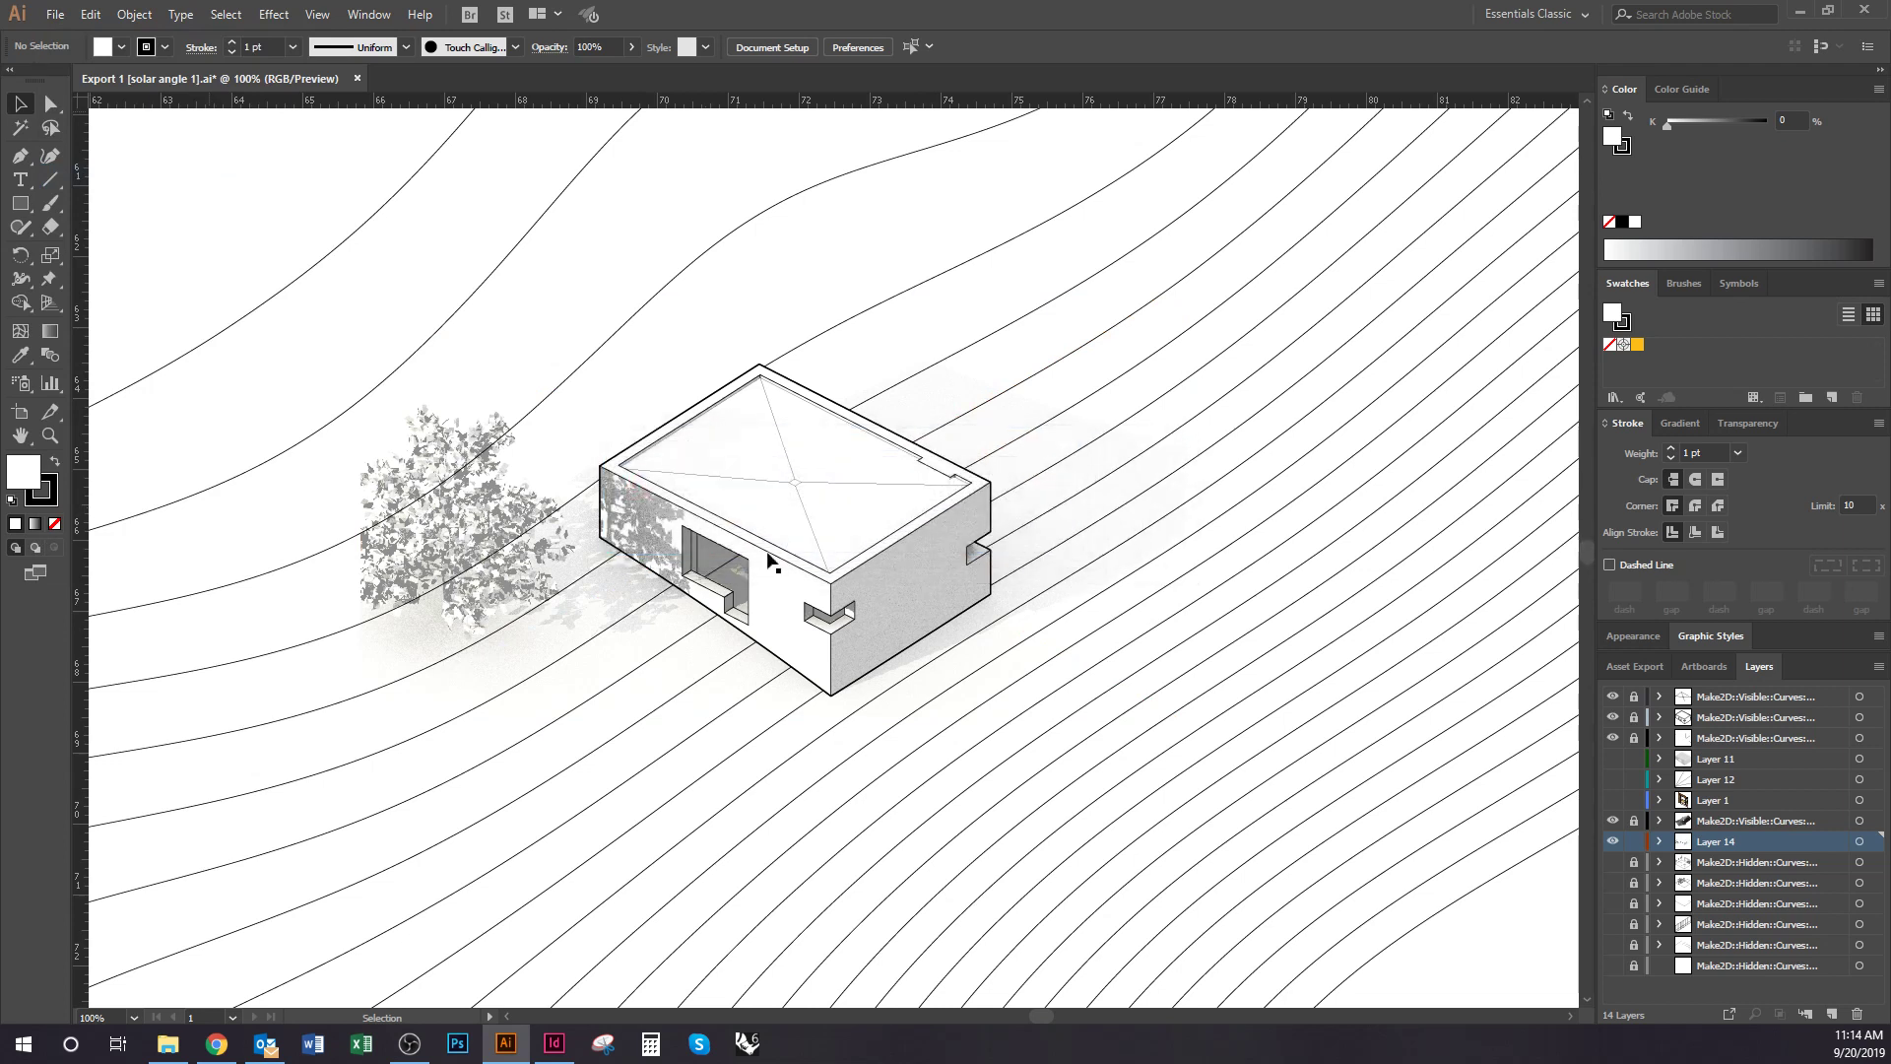
left_click(55, 14)
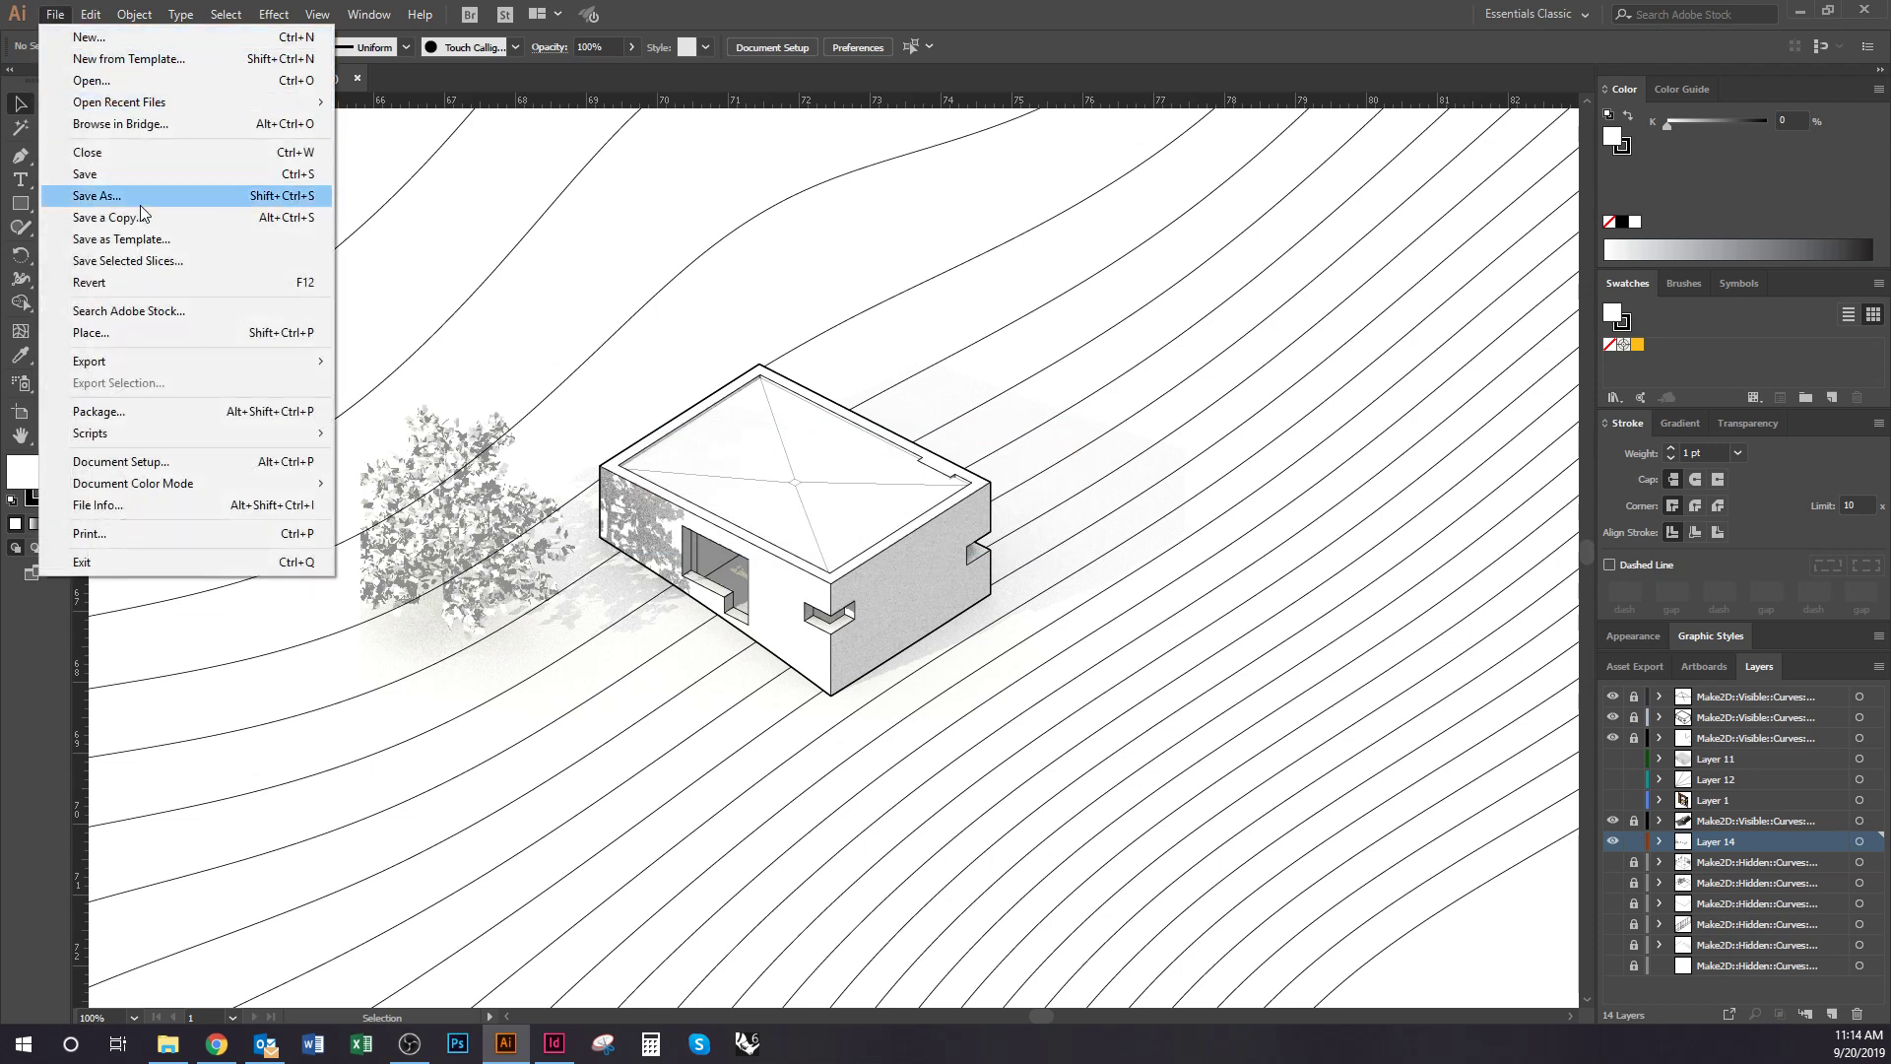
left_click(99, 195)
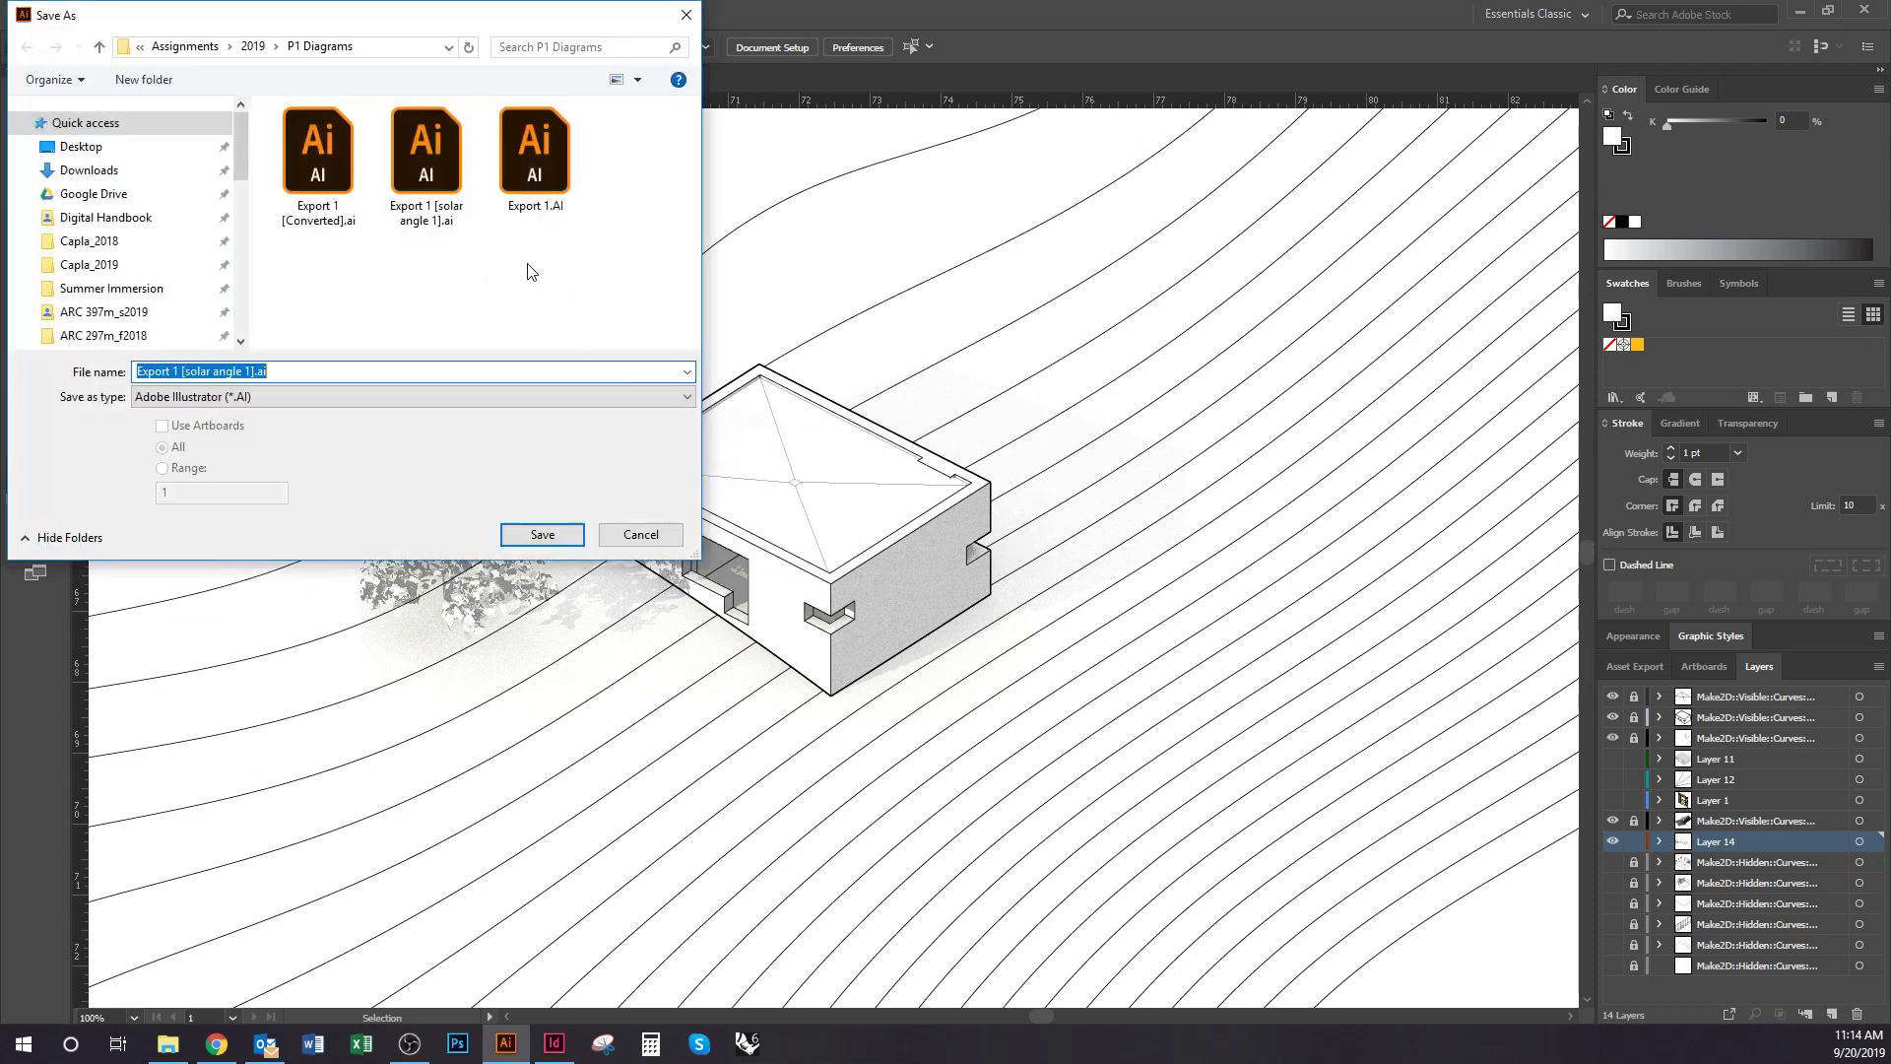
left_click(441, 236)
left_click(540, 535)
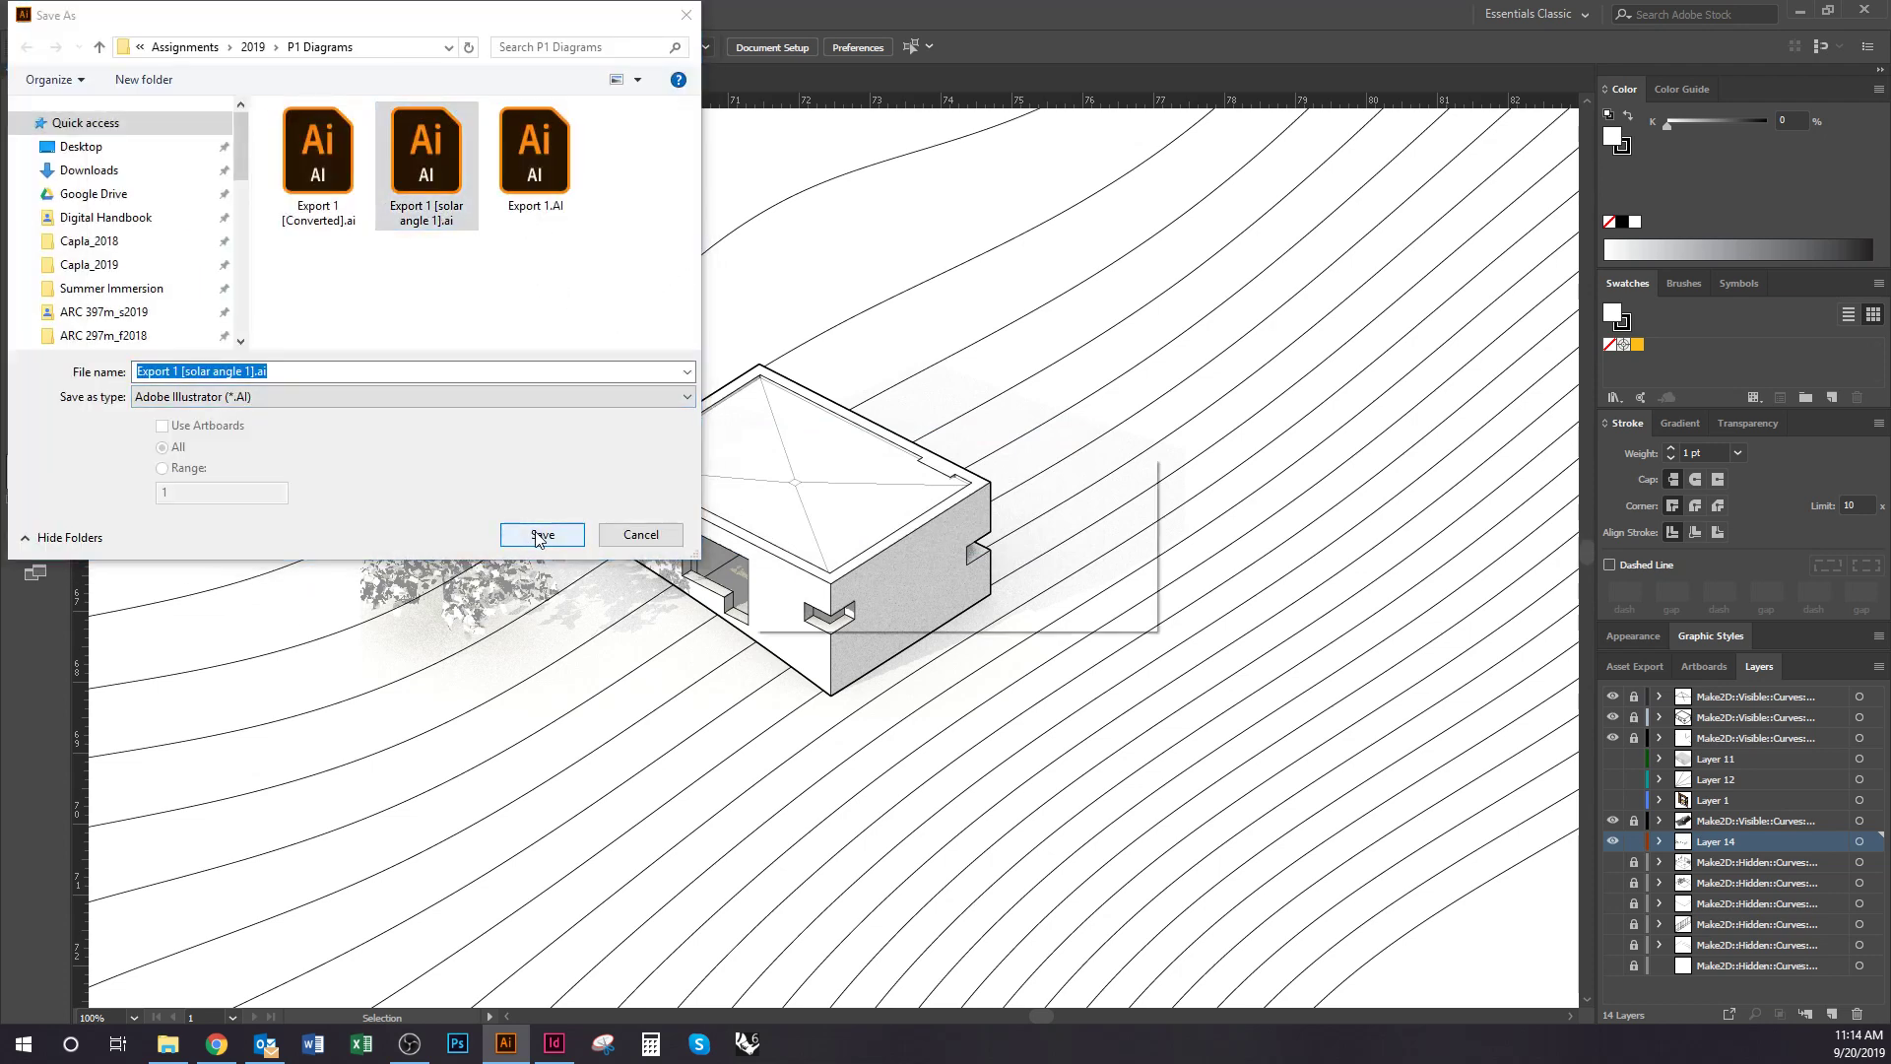
left_click(1022, 608)
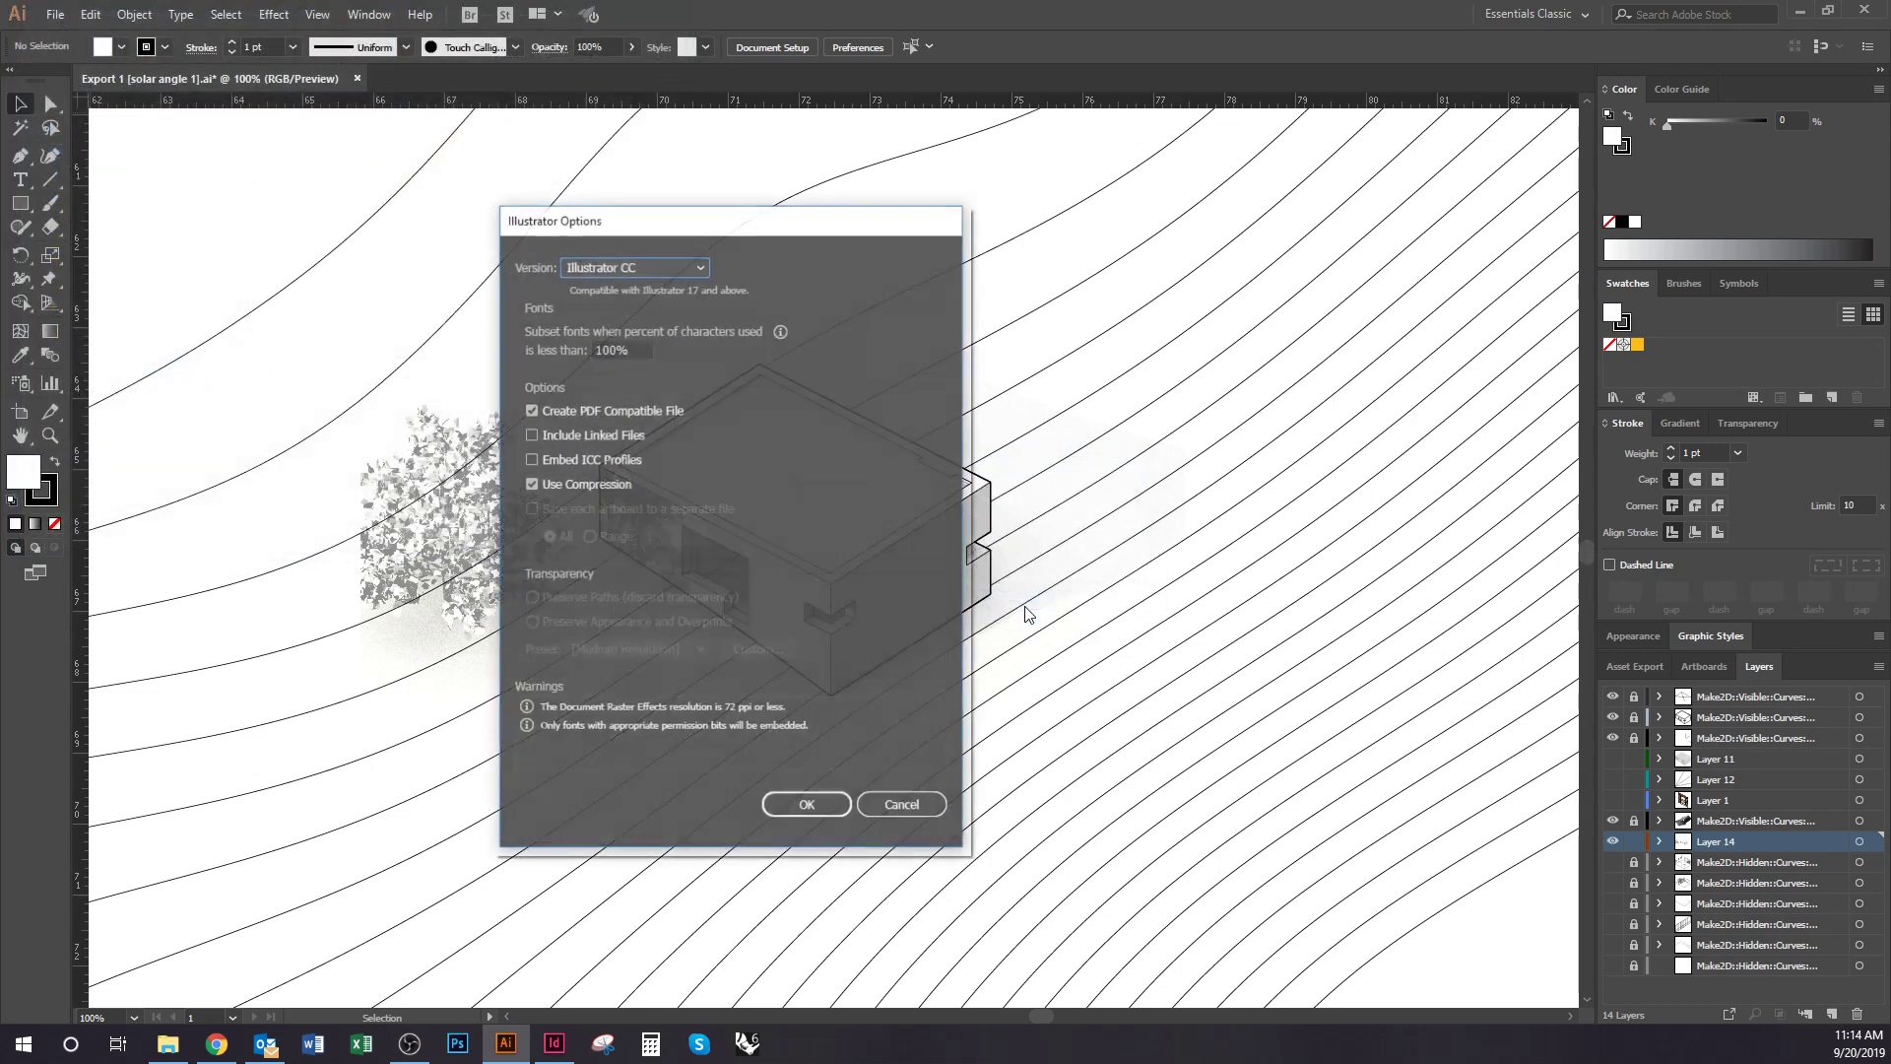
left_click(805, 803)
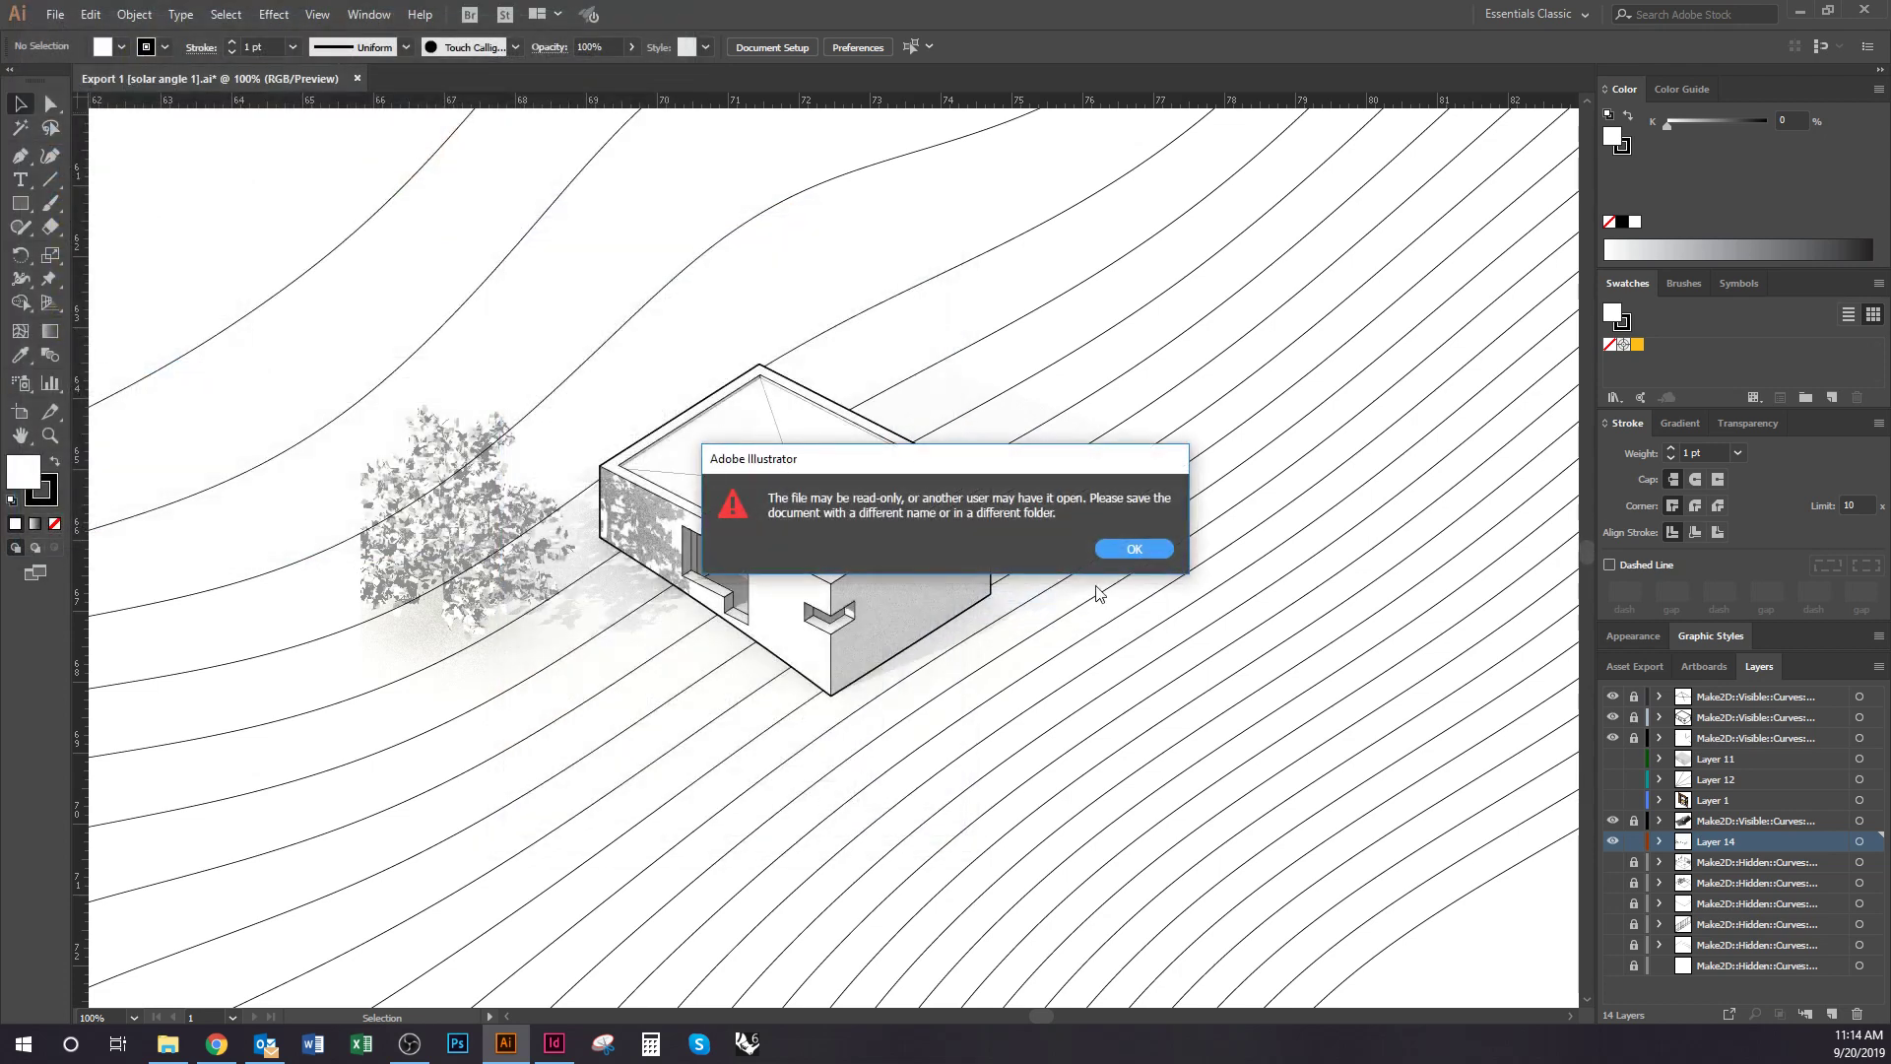
left_click(1132, 560)
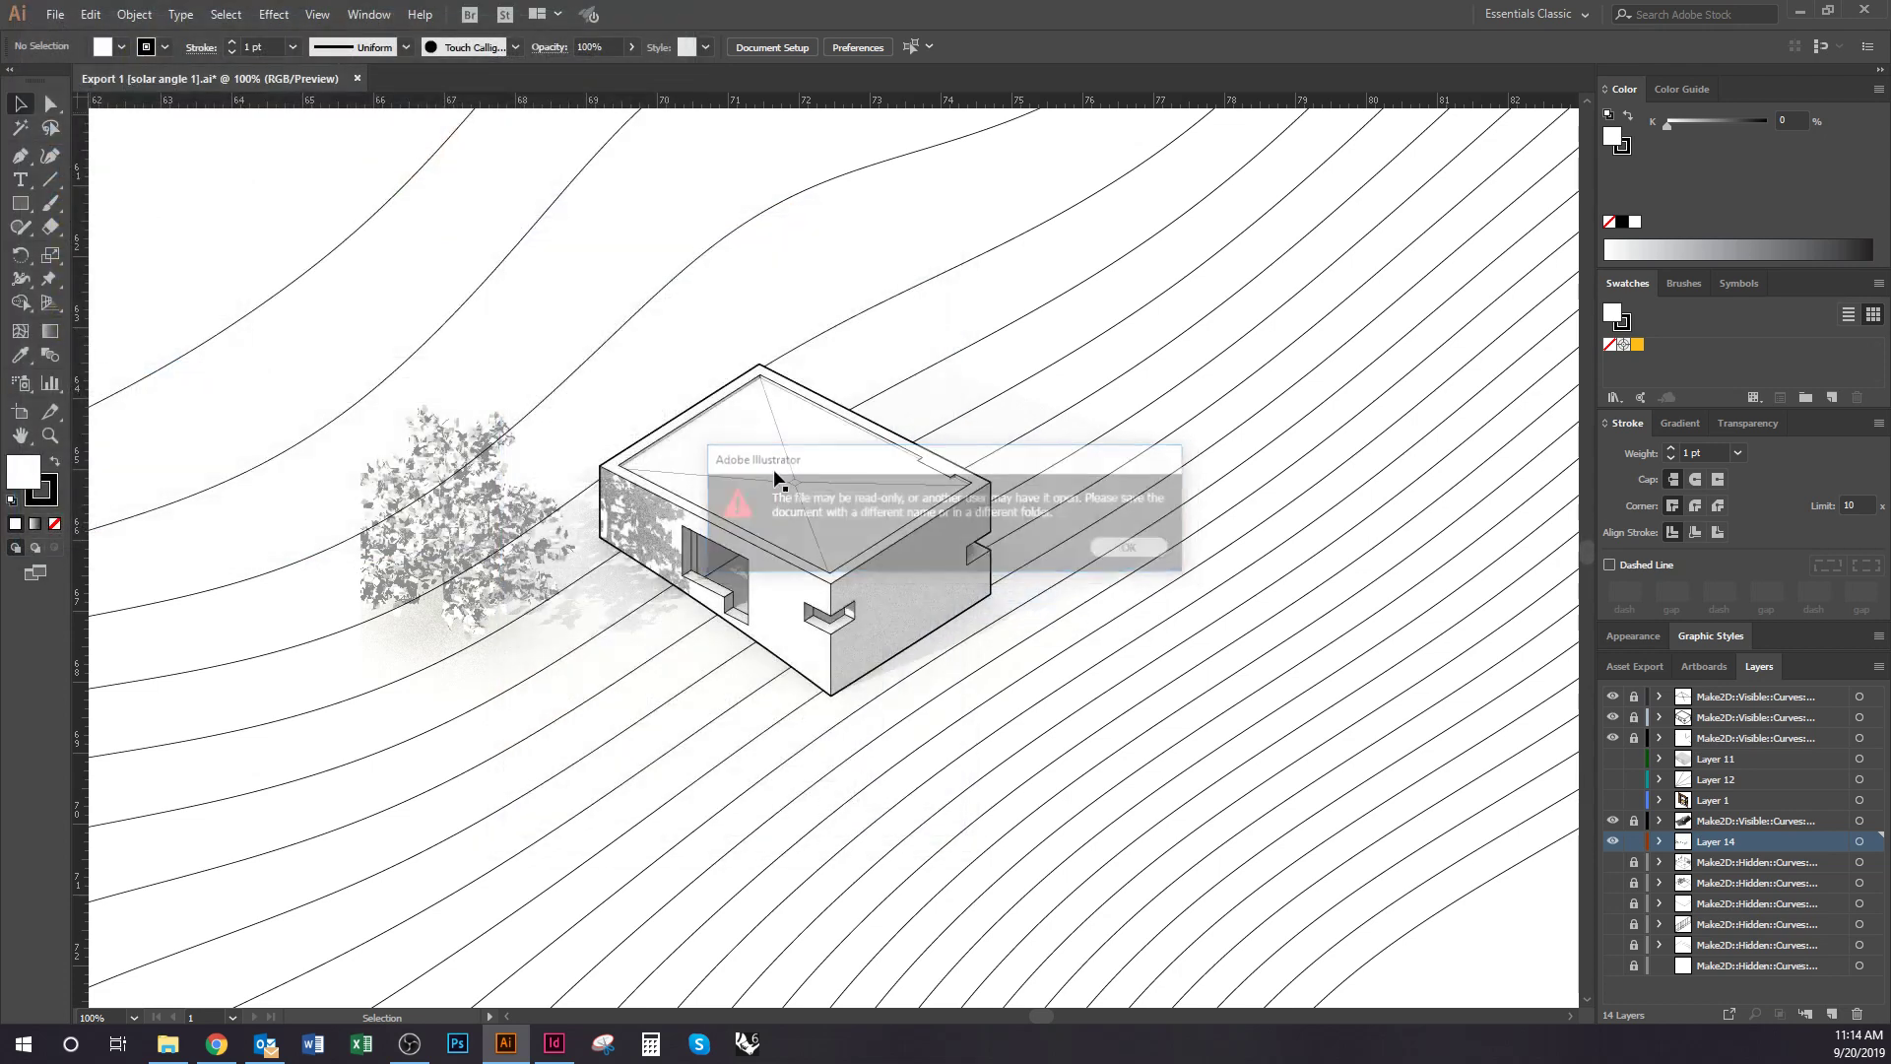
left_click(59, 15)
left_click(882, 273)
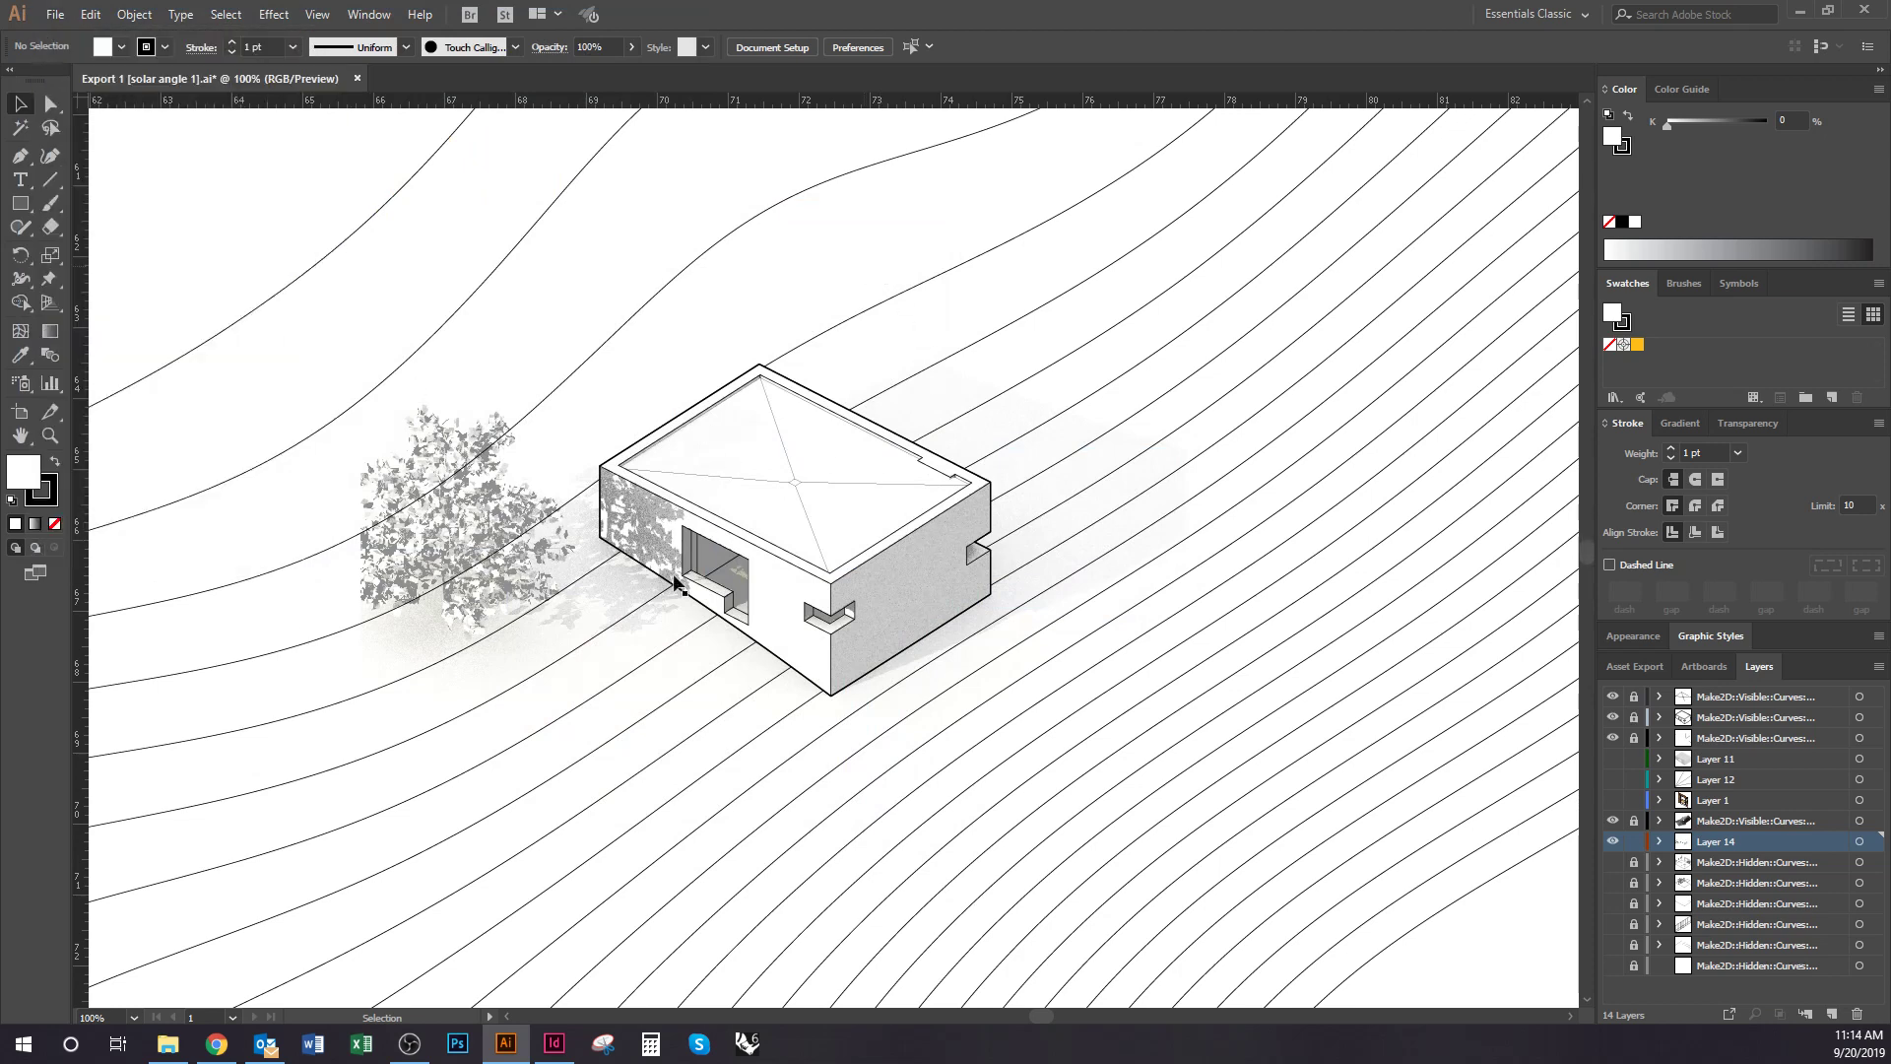
left_click(1000, 641)
key("alt+Tab")
left_click(726, 759)
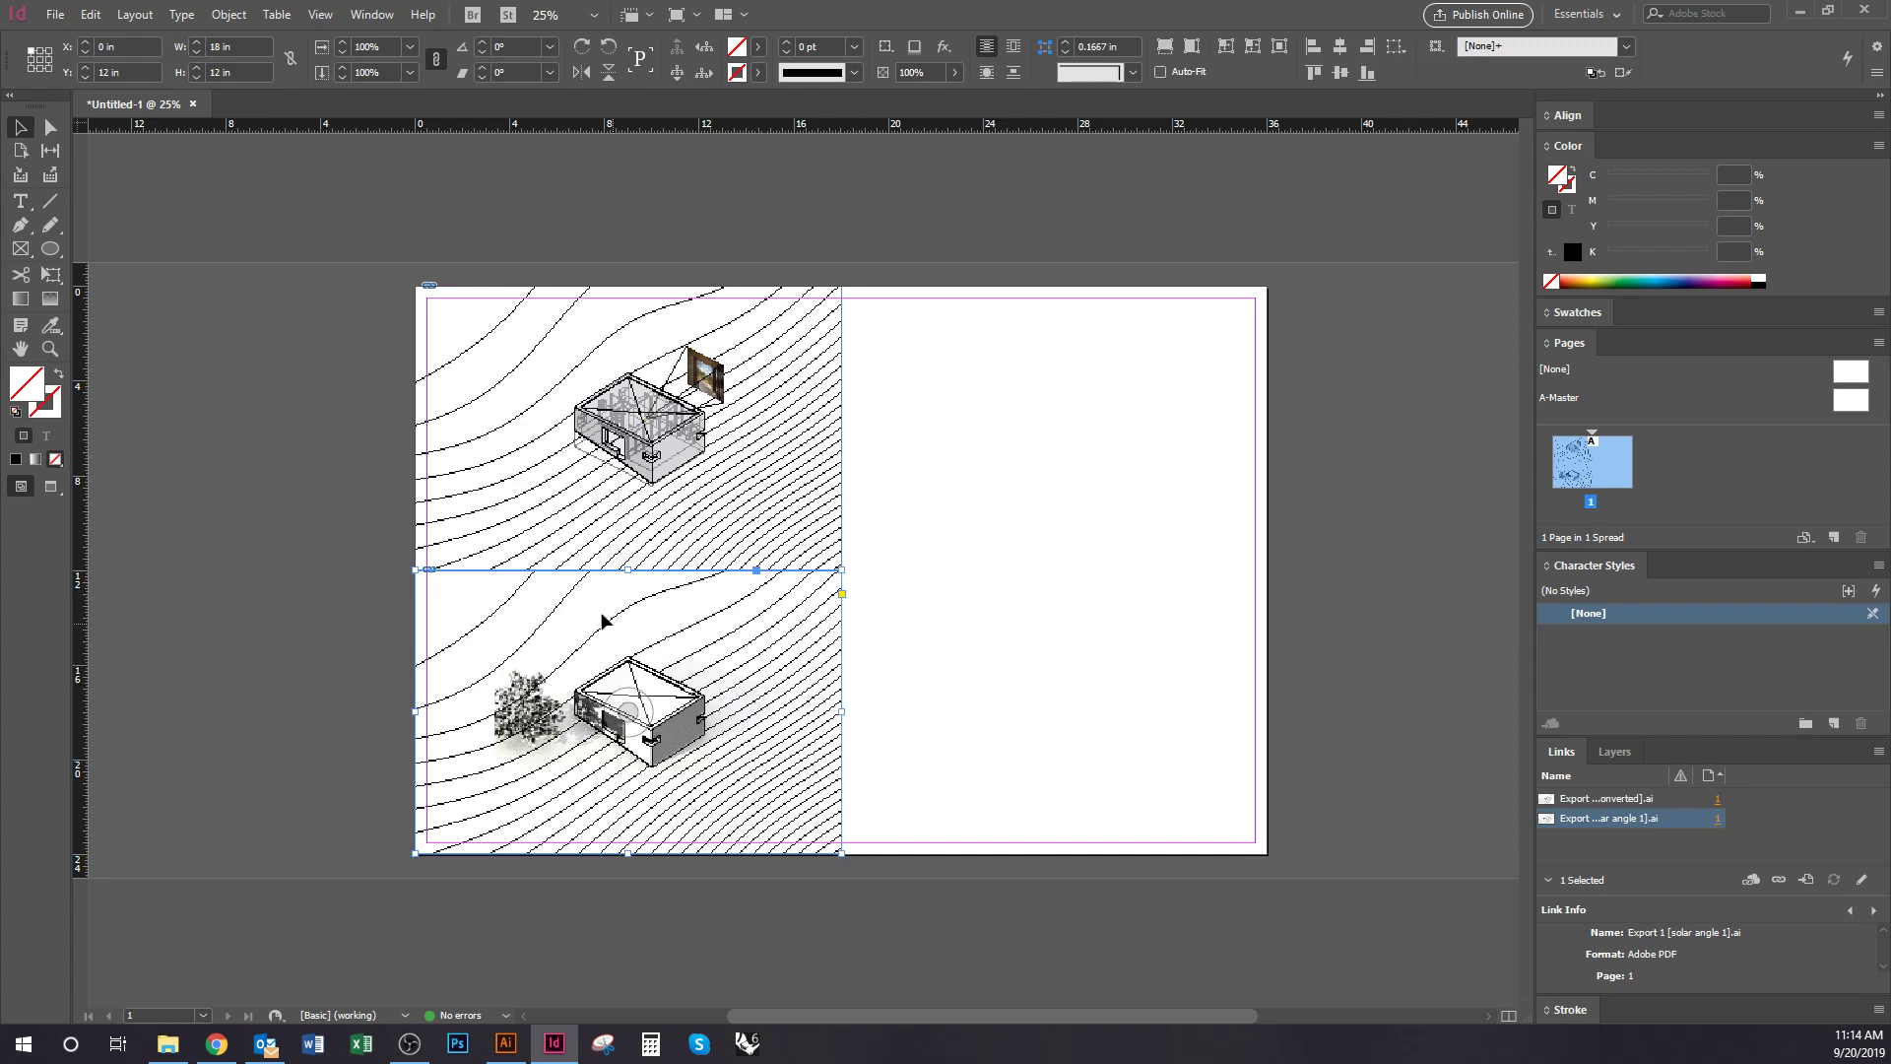
key("ctrl+=")
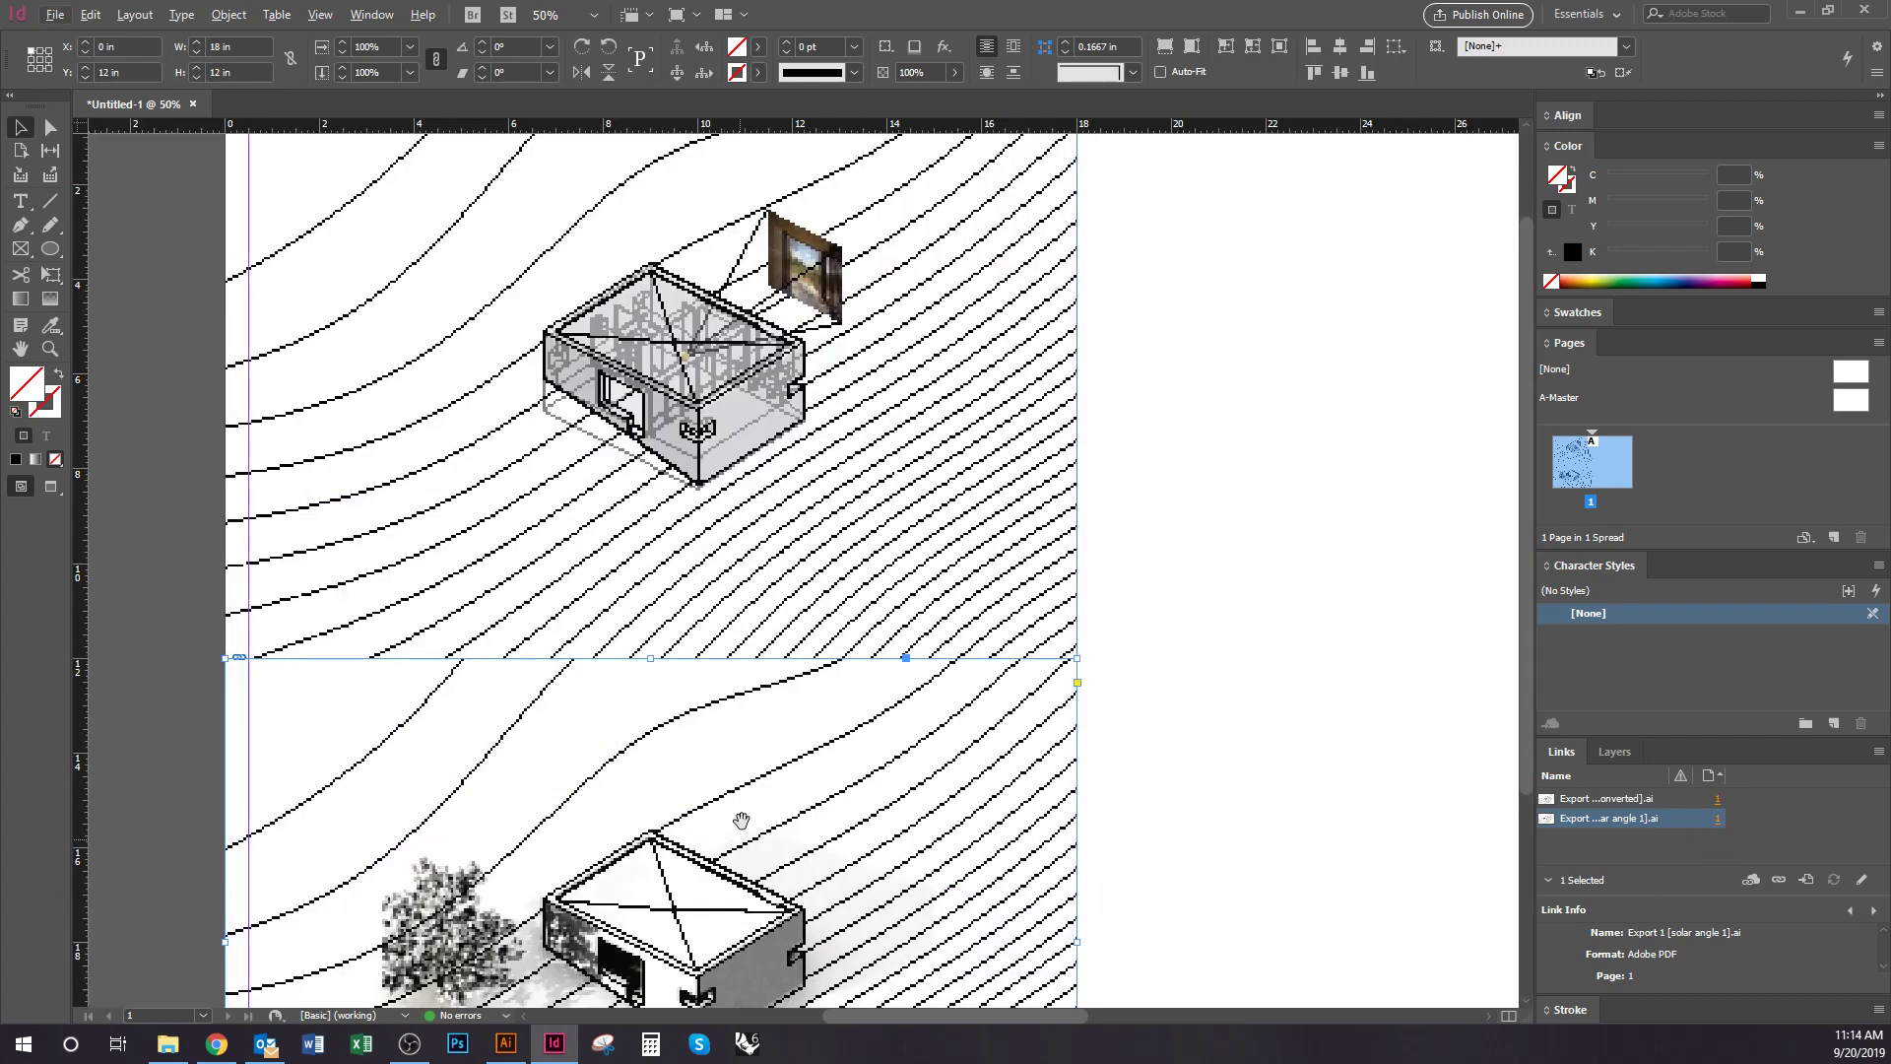
left_click_drag(741, 821, 794, 700)
left_click(177, 1049)
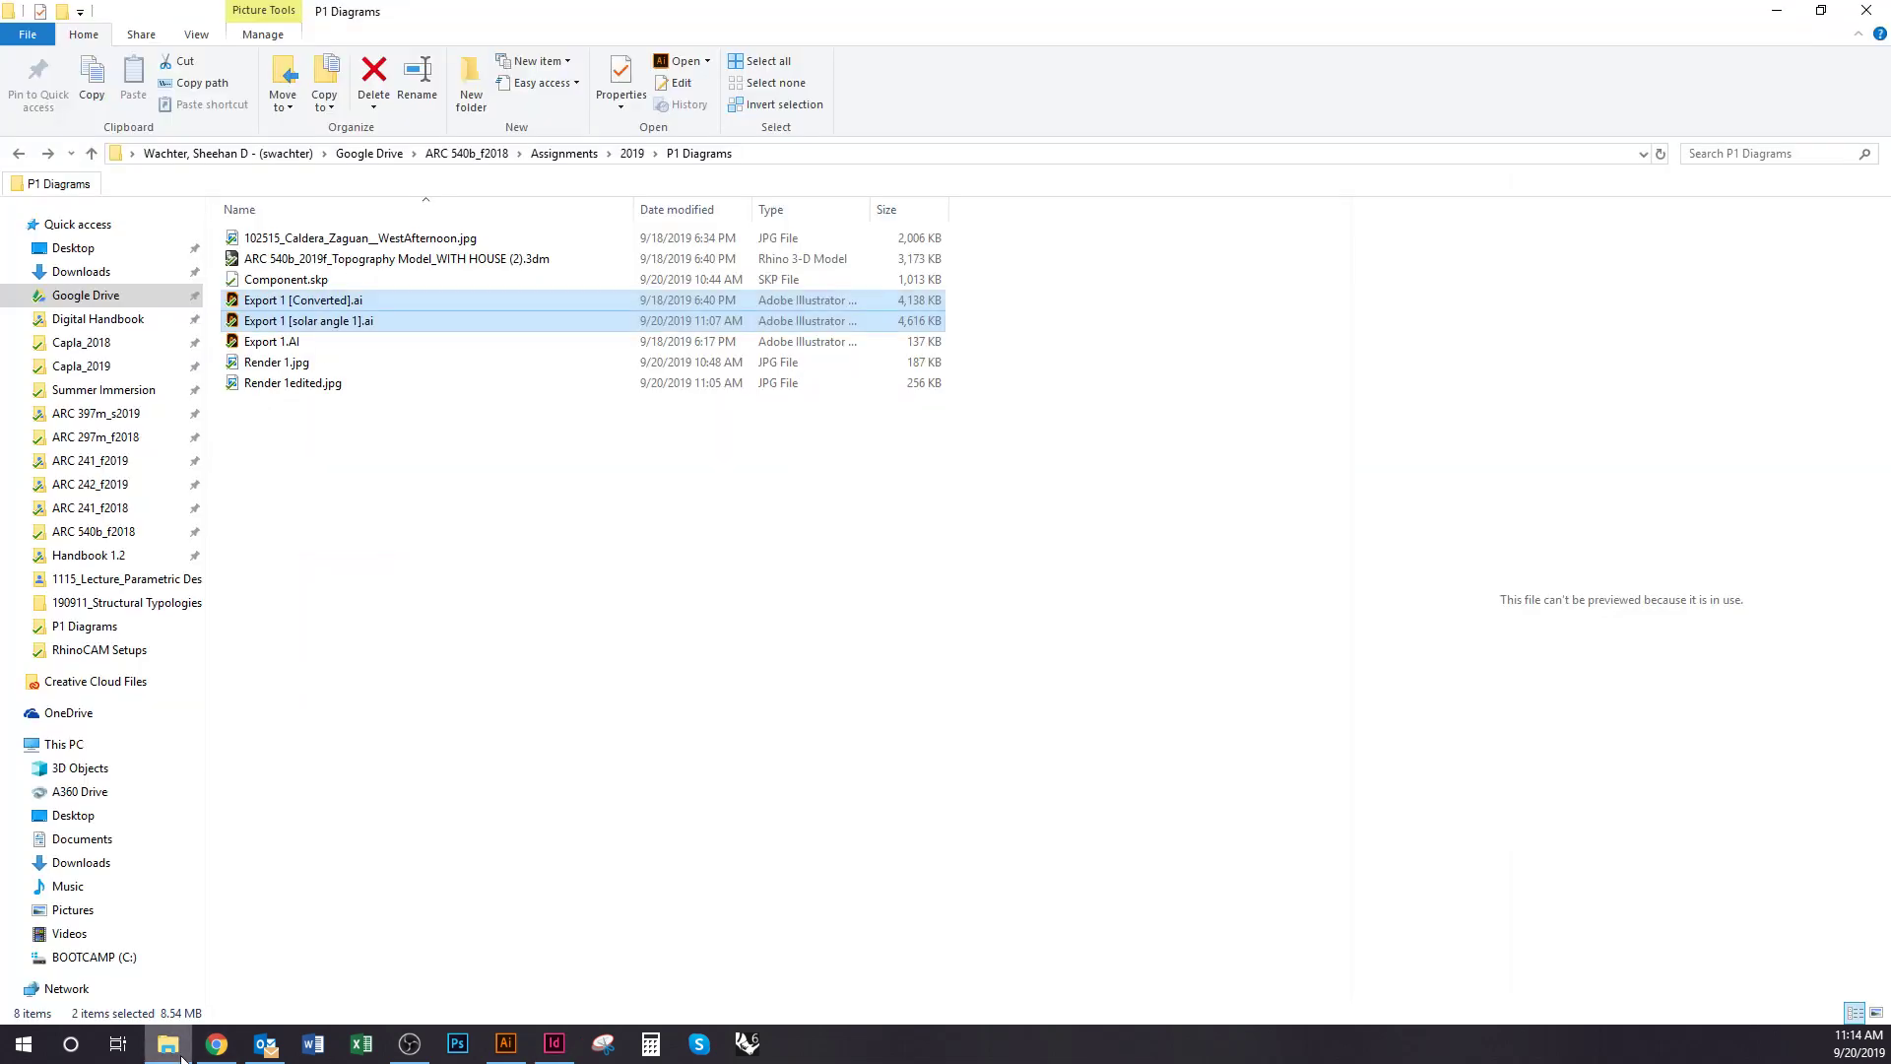
left_click(426, 650)
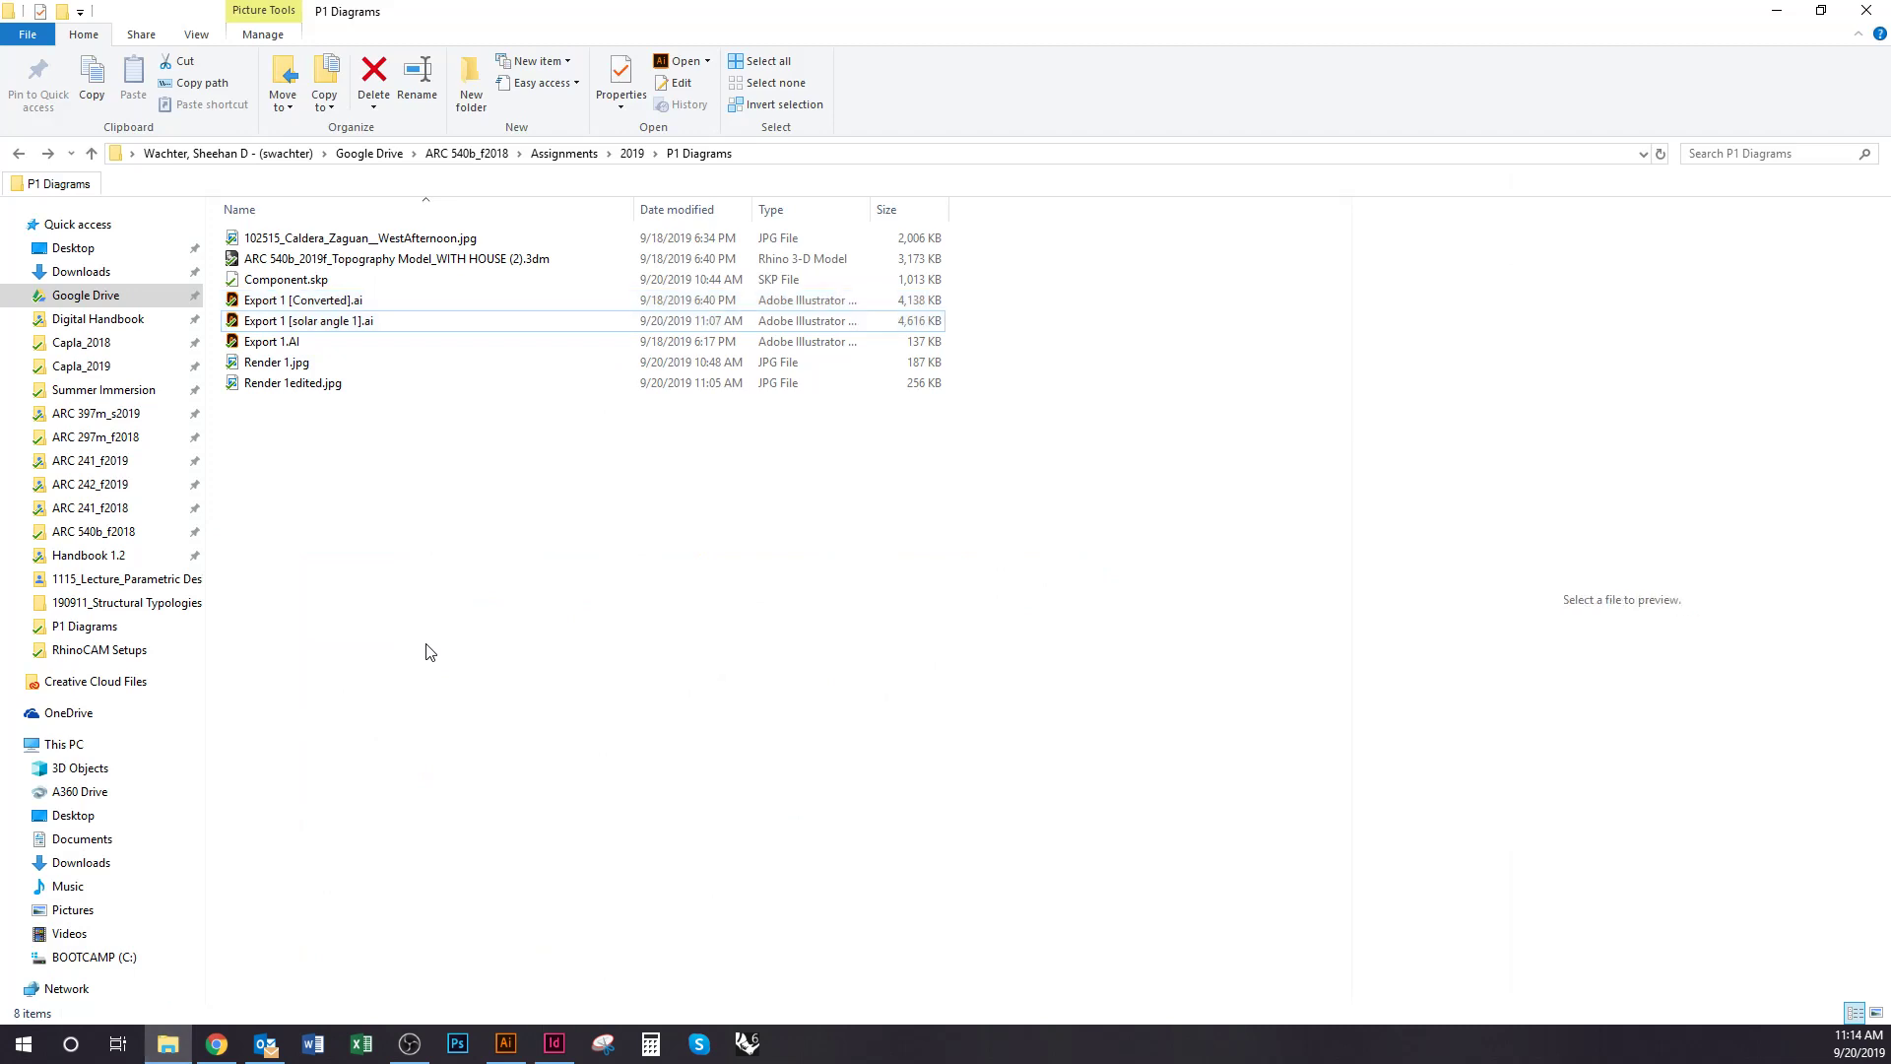
left_click(505, 1046)
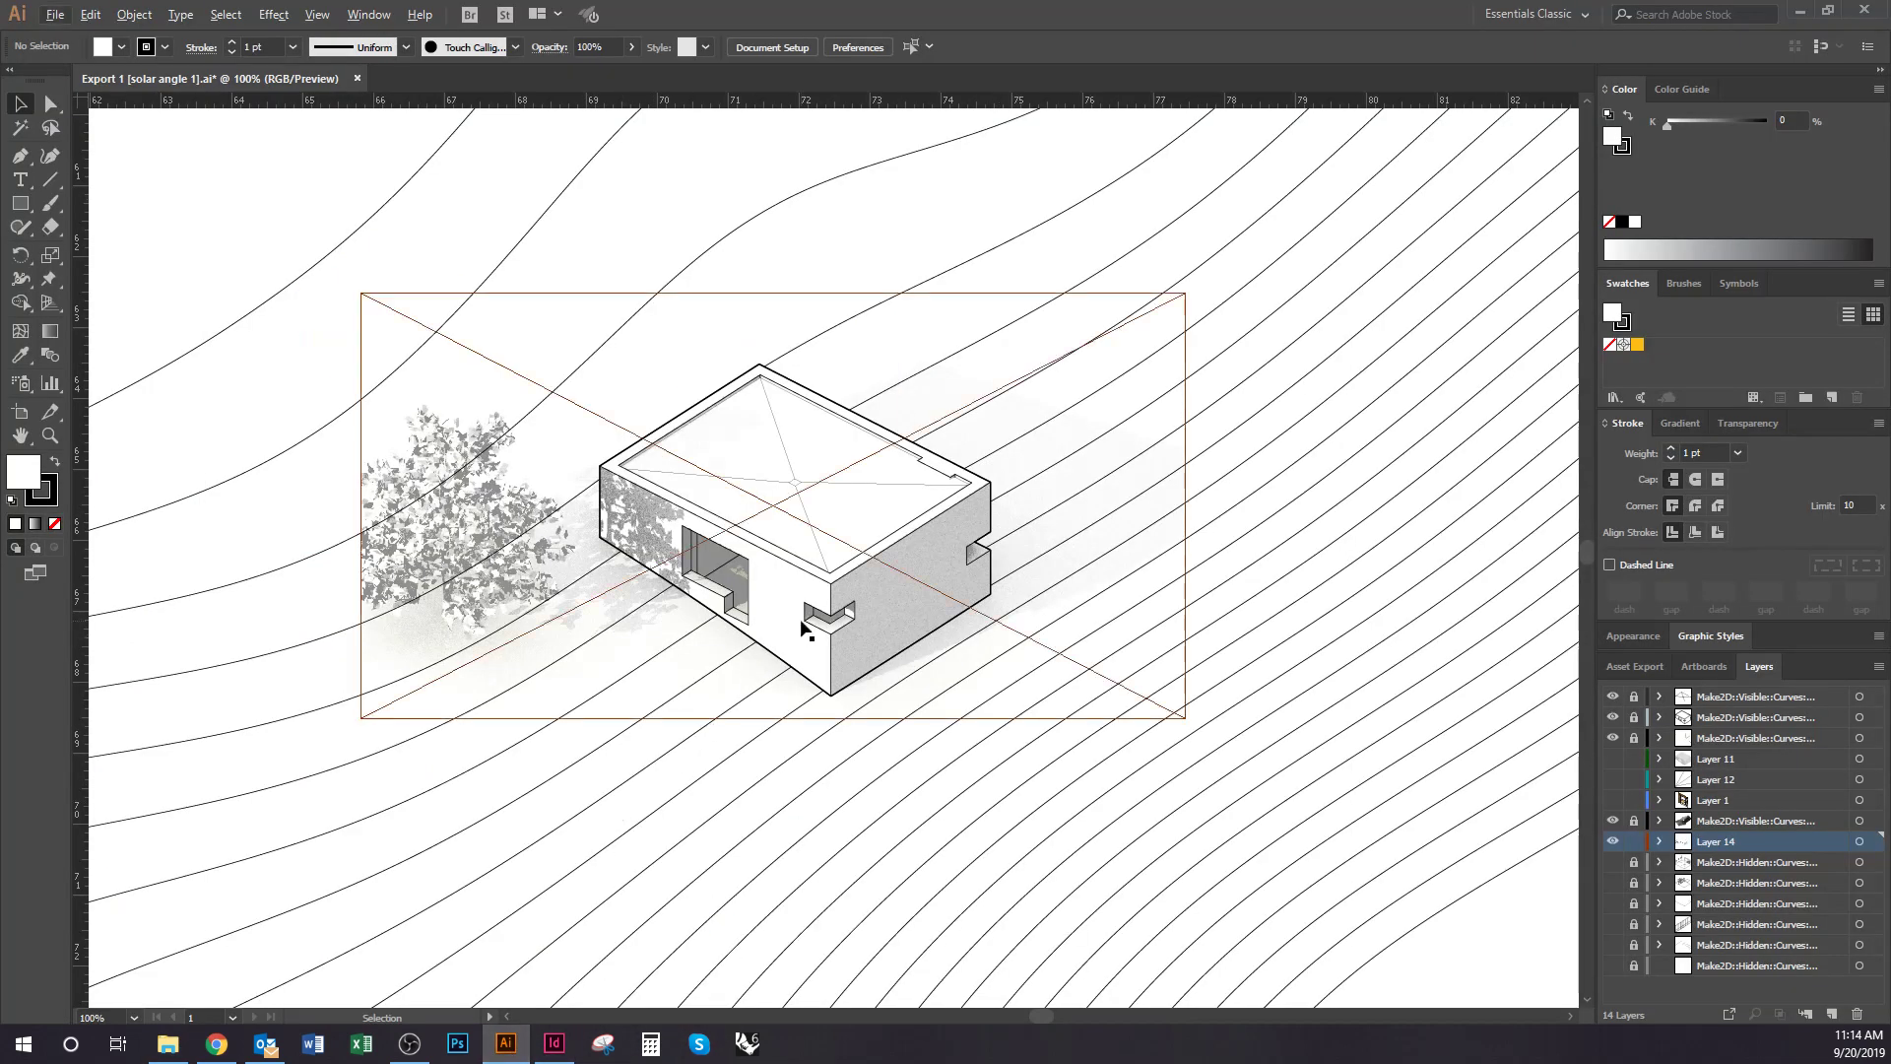
Try saving the drawing again and dismiss the read-only file error
left_click(55, 13)
left_click(428, 462)
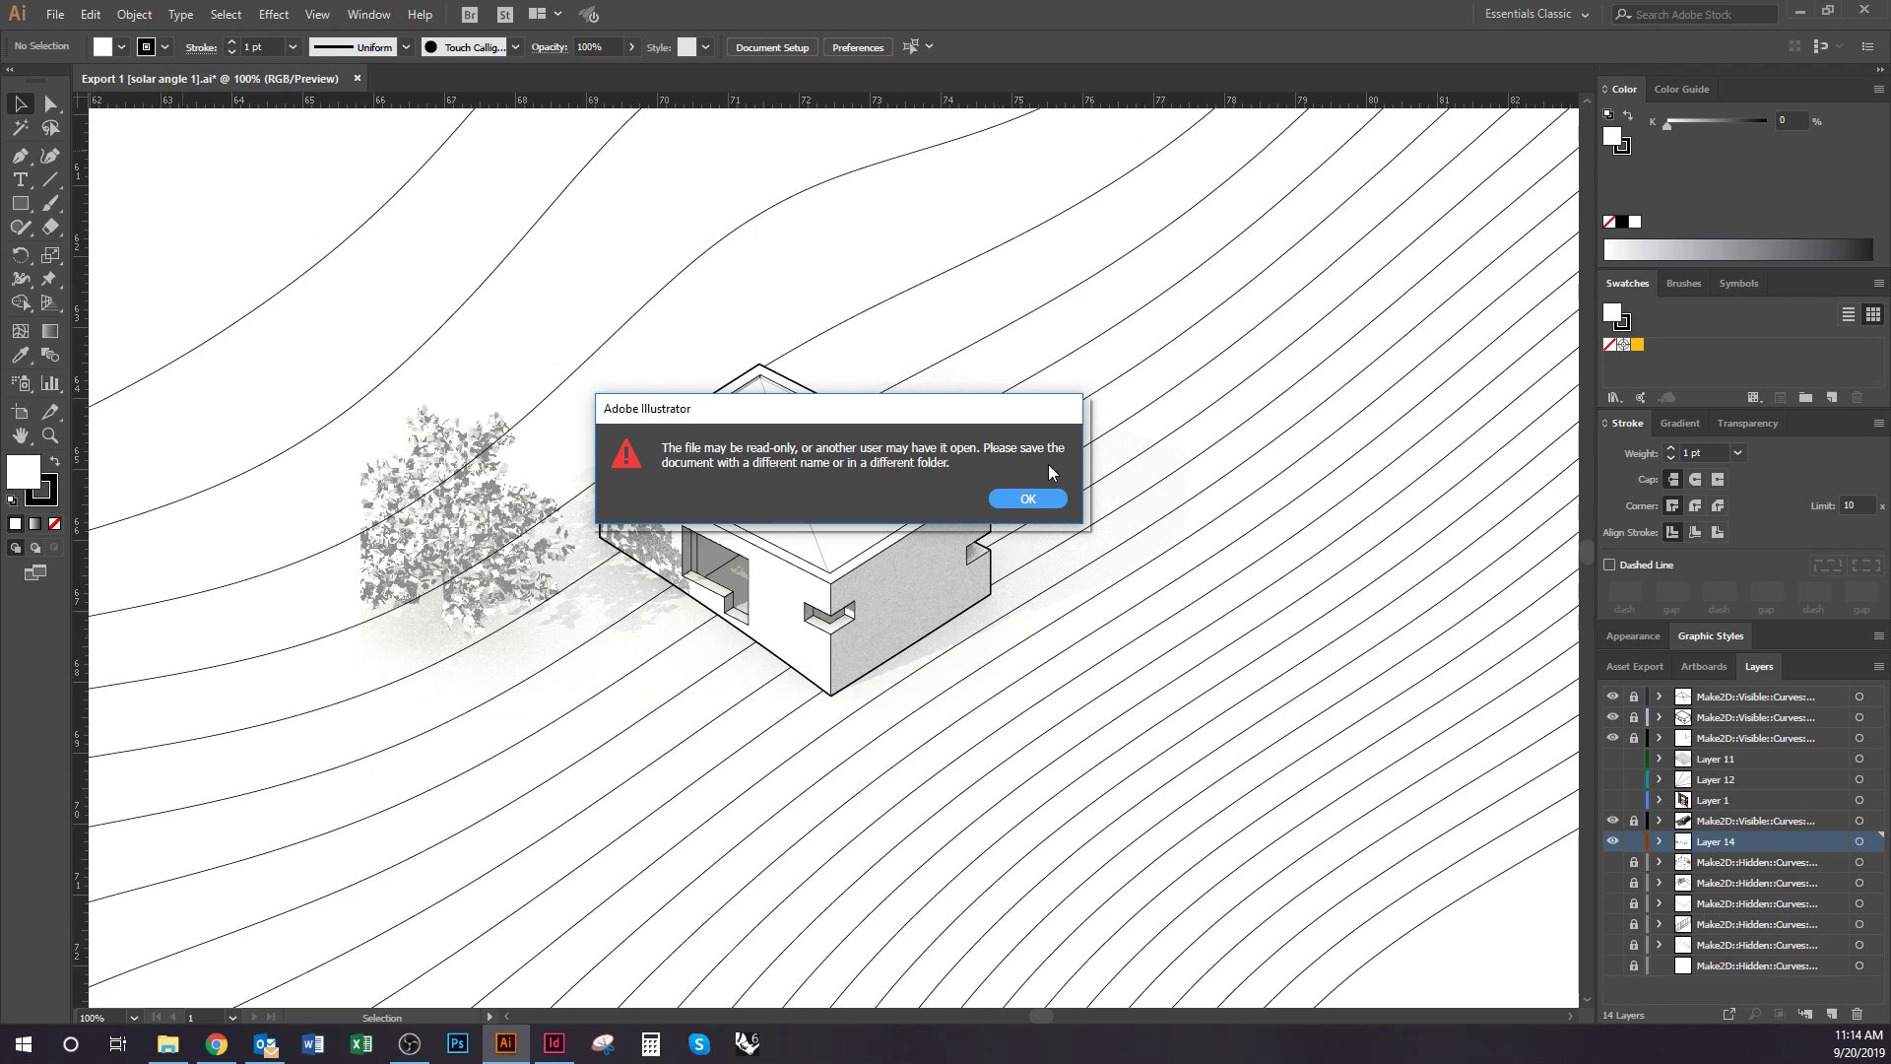
left_click(1027, 498)
left_click(774, 312)
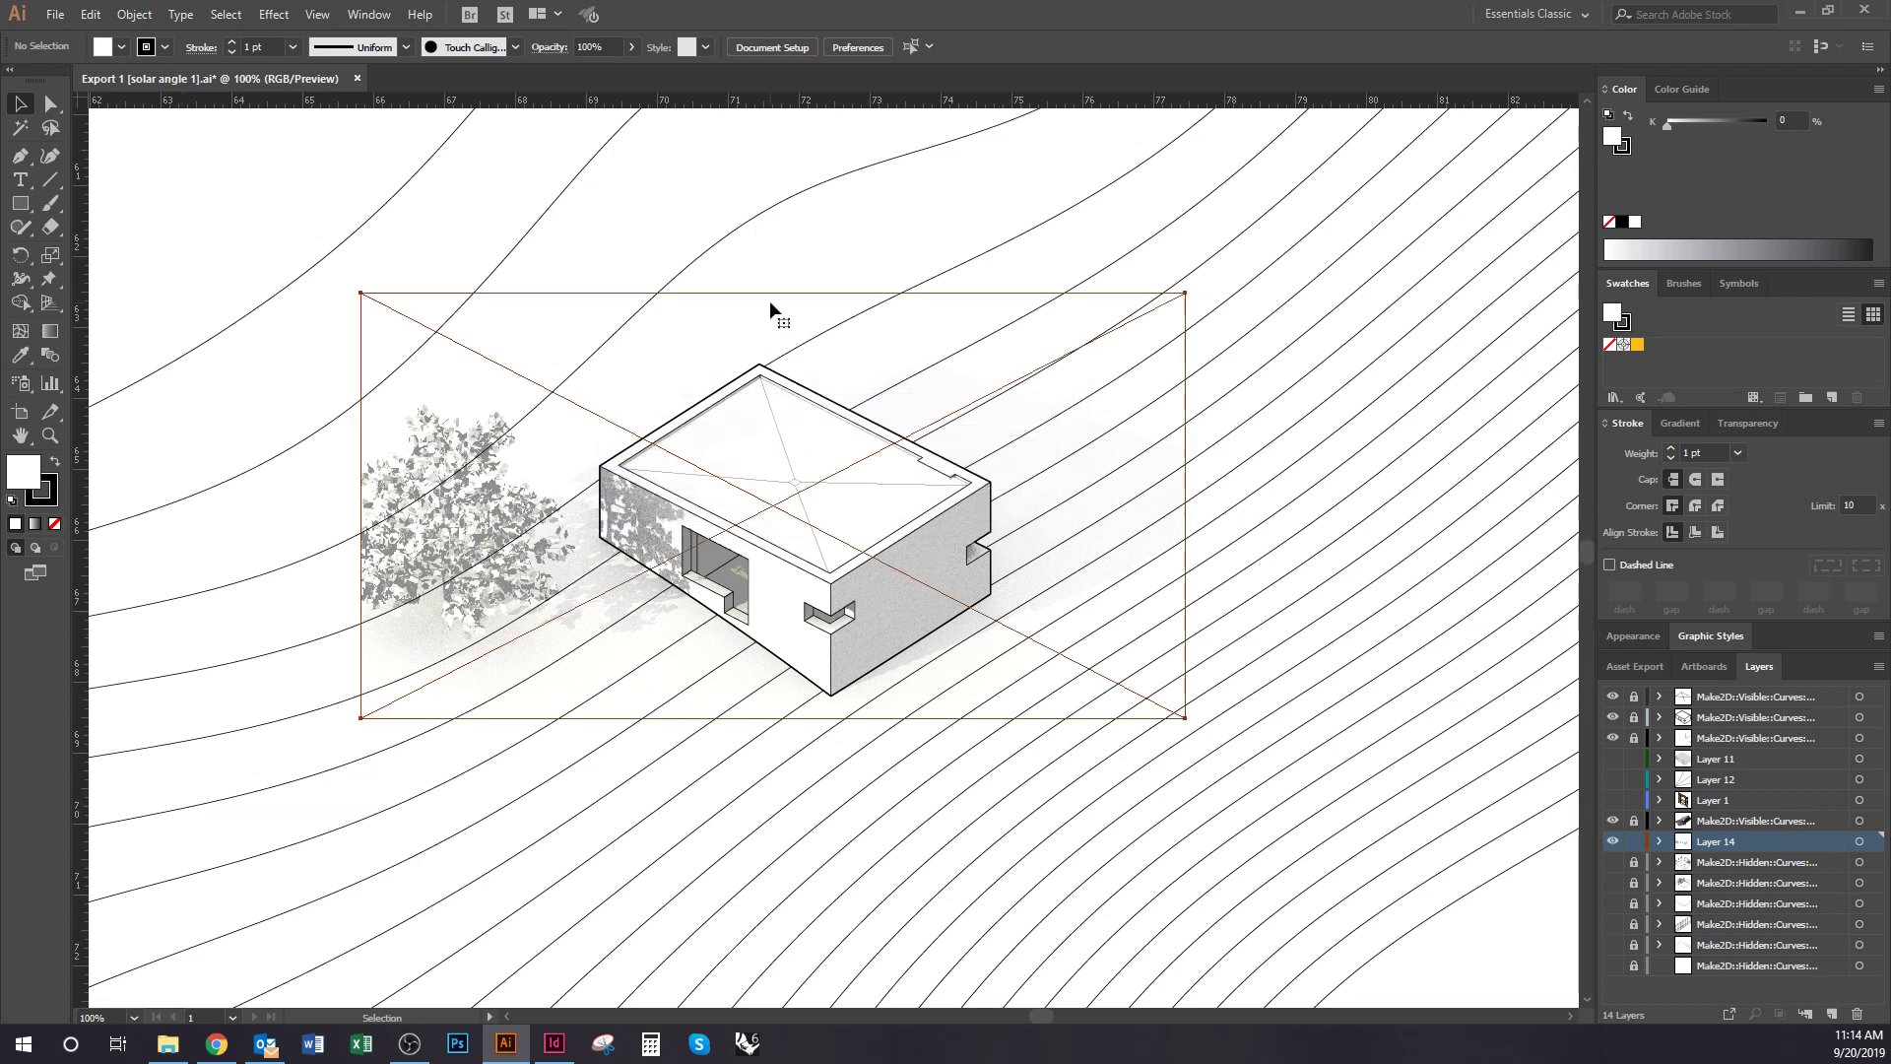
Save the drawing as 'Export 1 [solar angle 2].ai' with the default Illustrator options
left_click(54, 15)
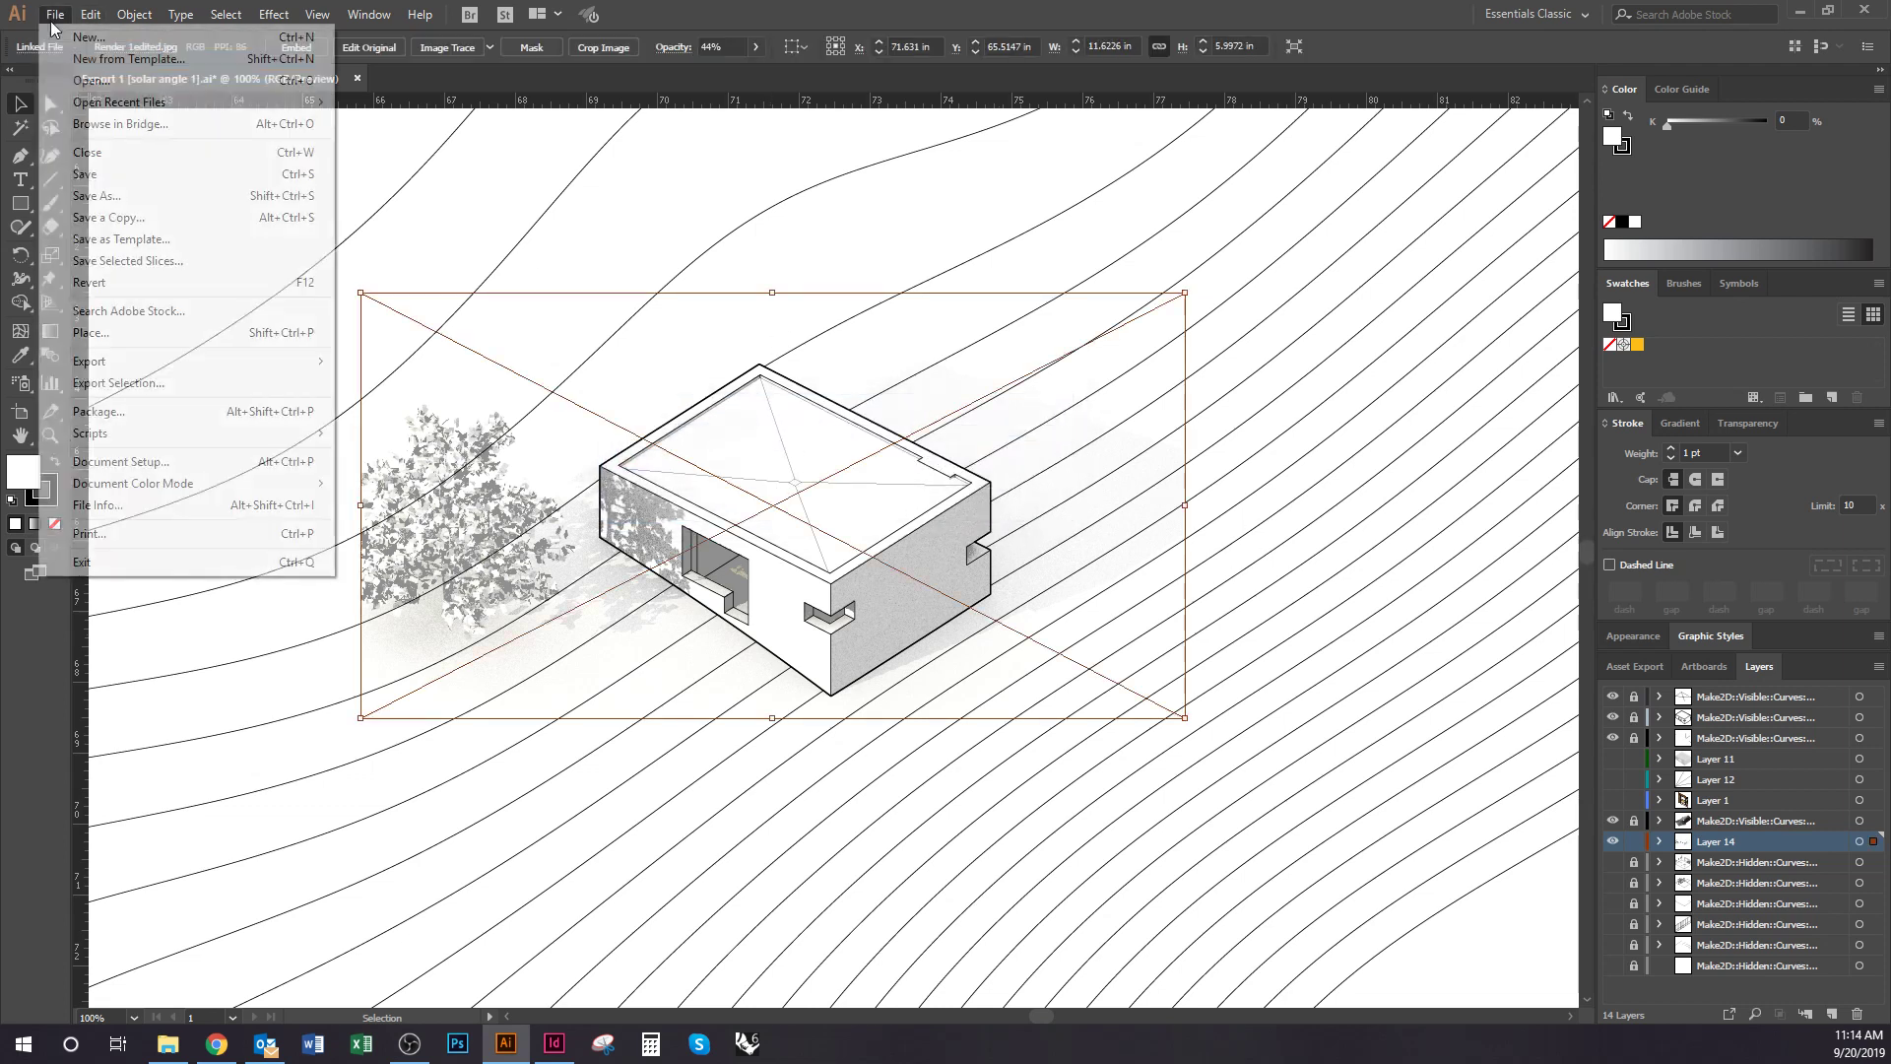
left_click(133, 199)
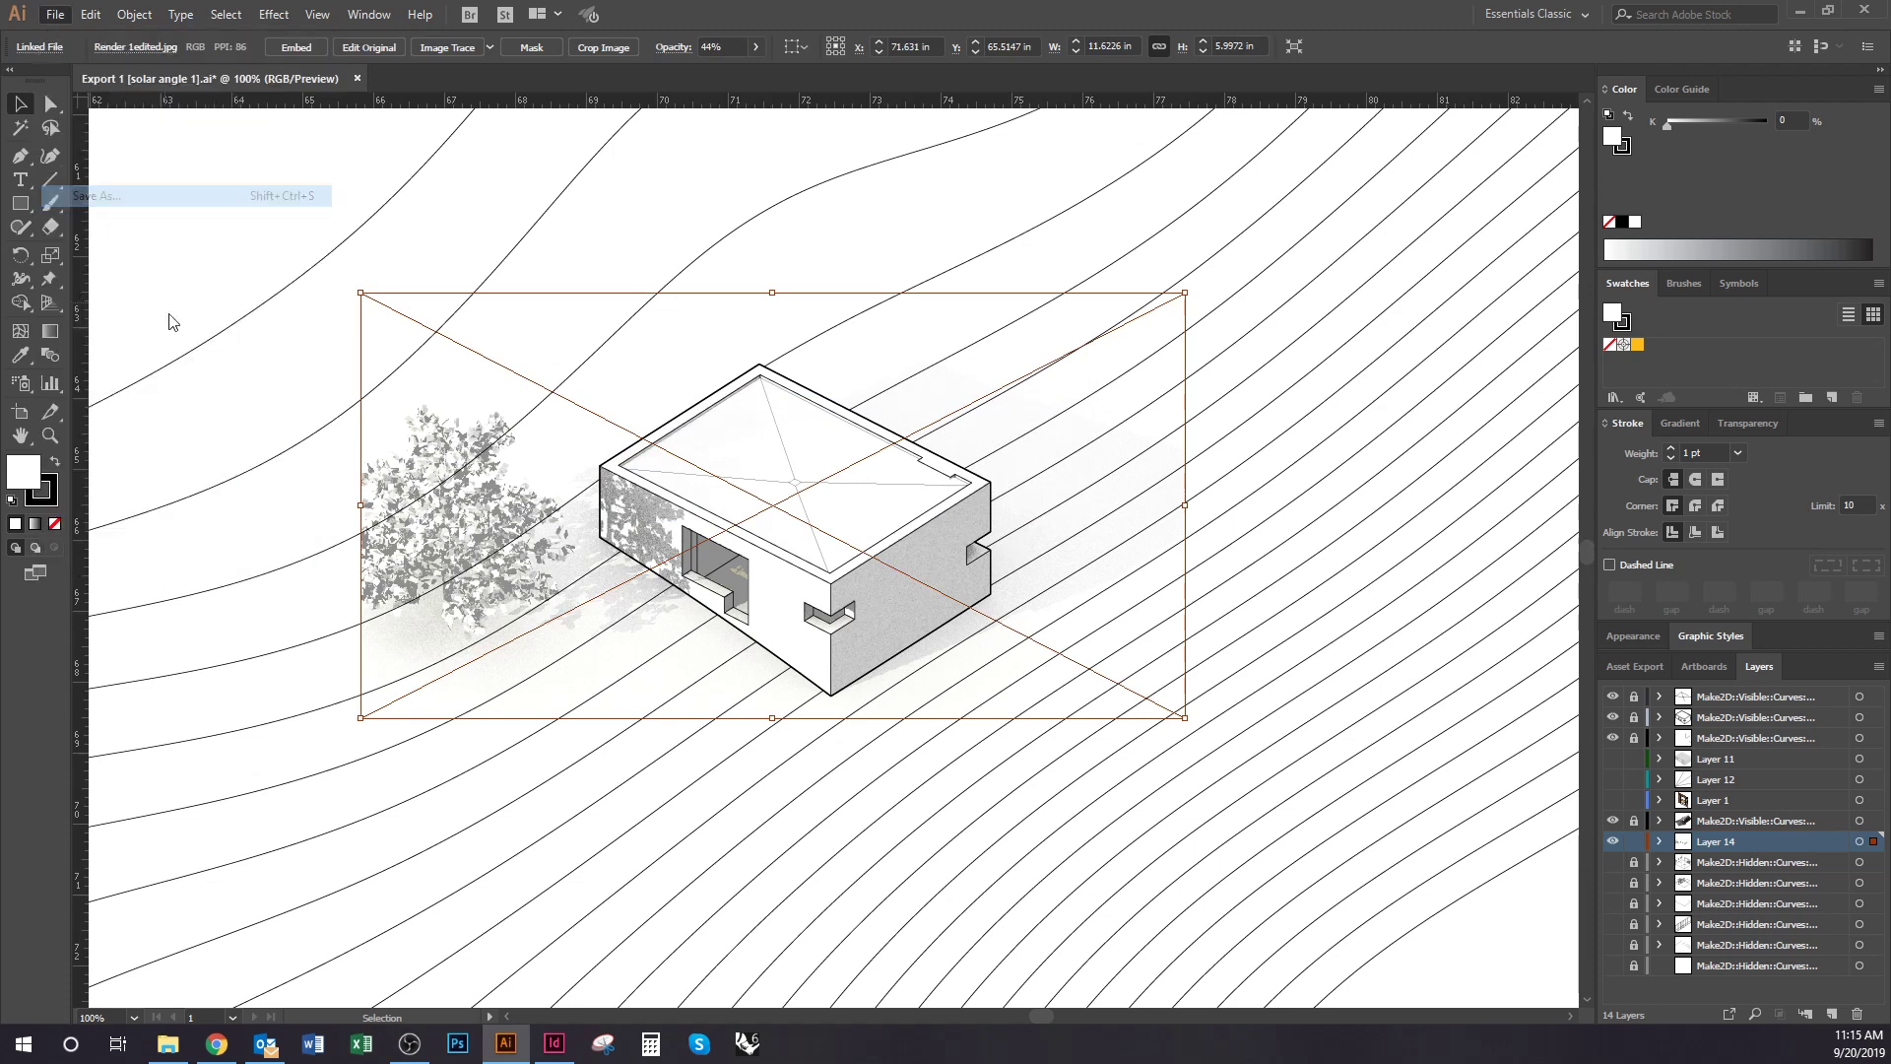
left_click(249, 371)
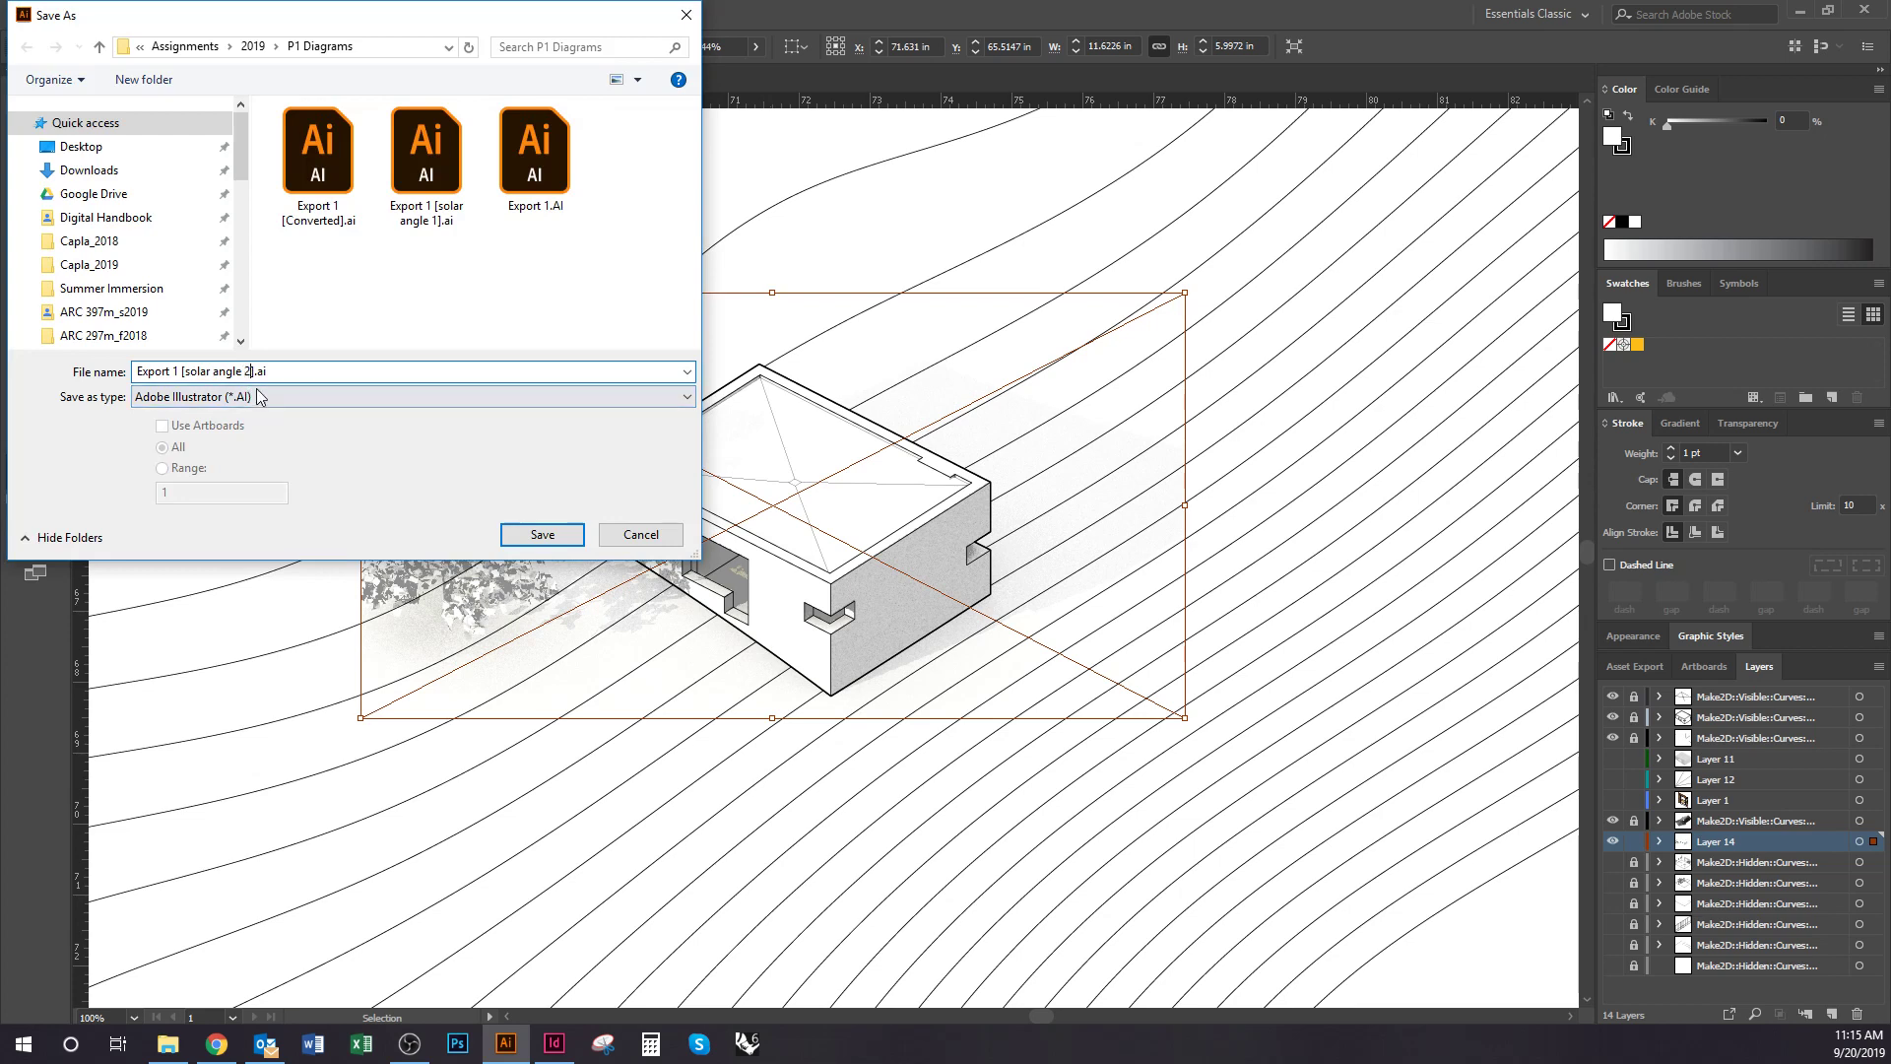
key("Return")
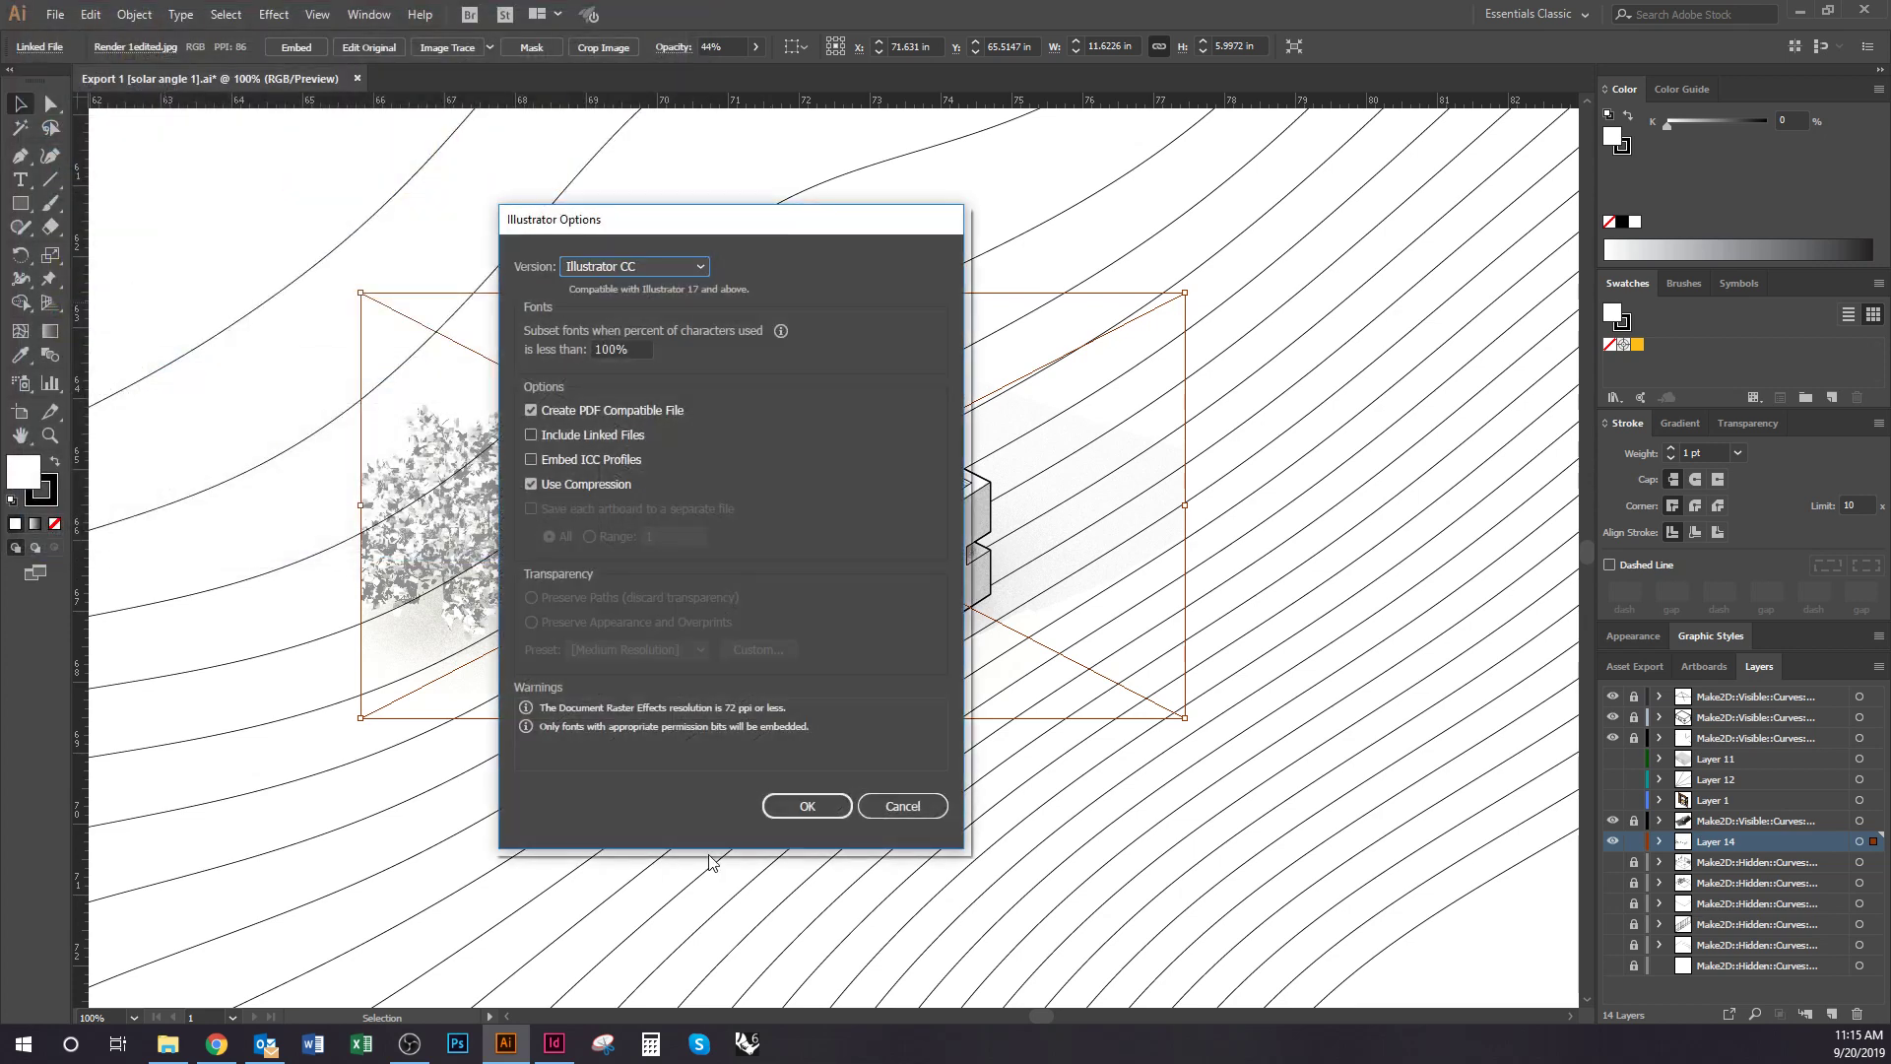
left_click(806, 828)
Confirm the new file in P1 Diagrams, then return to the InDesign board
left_click(168, 1044)
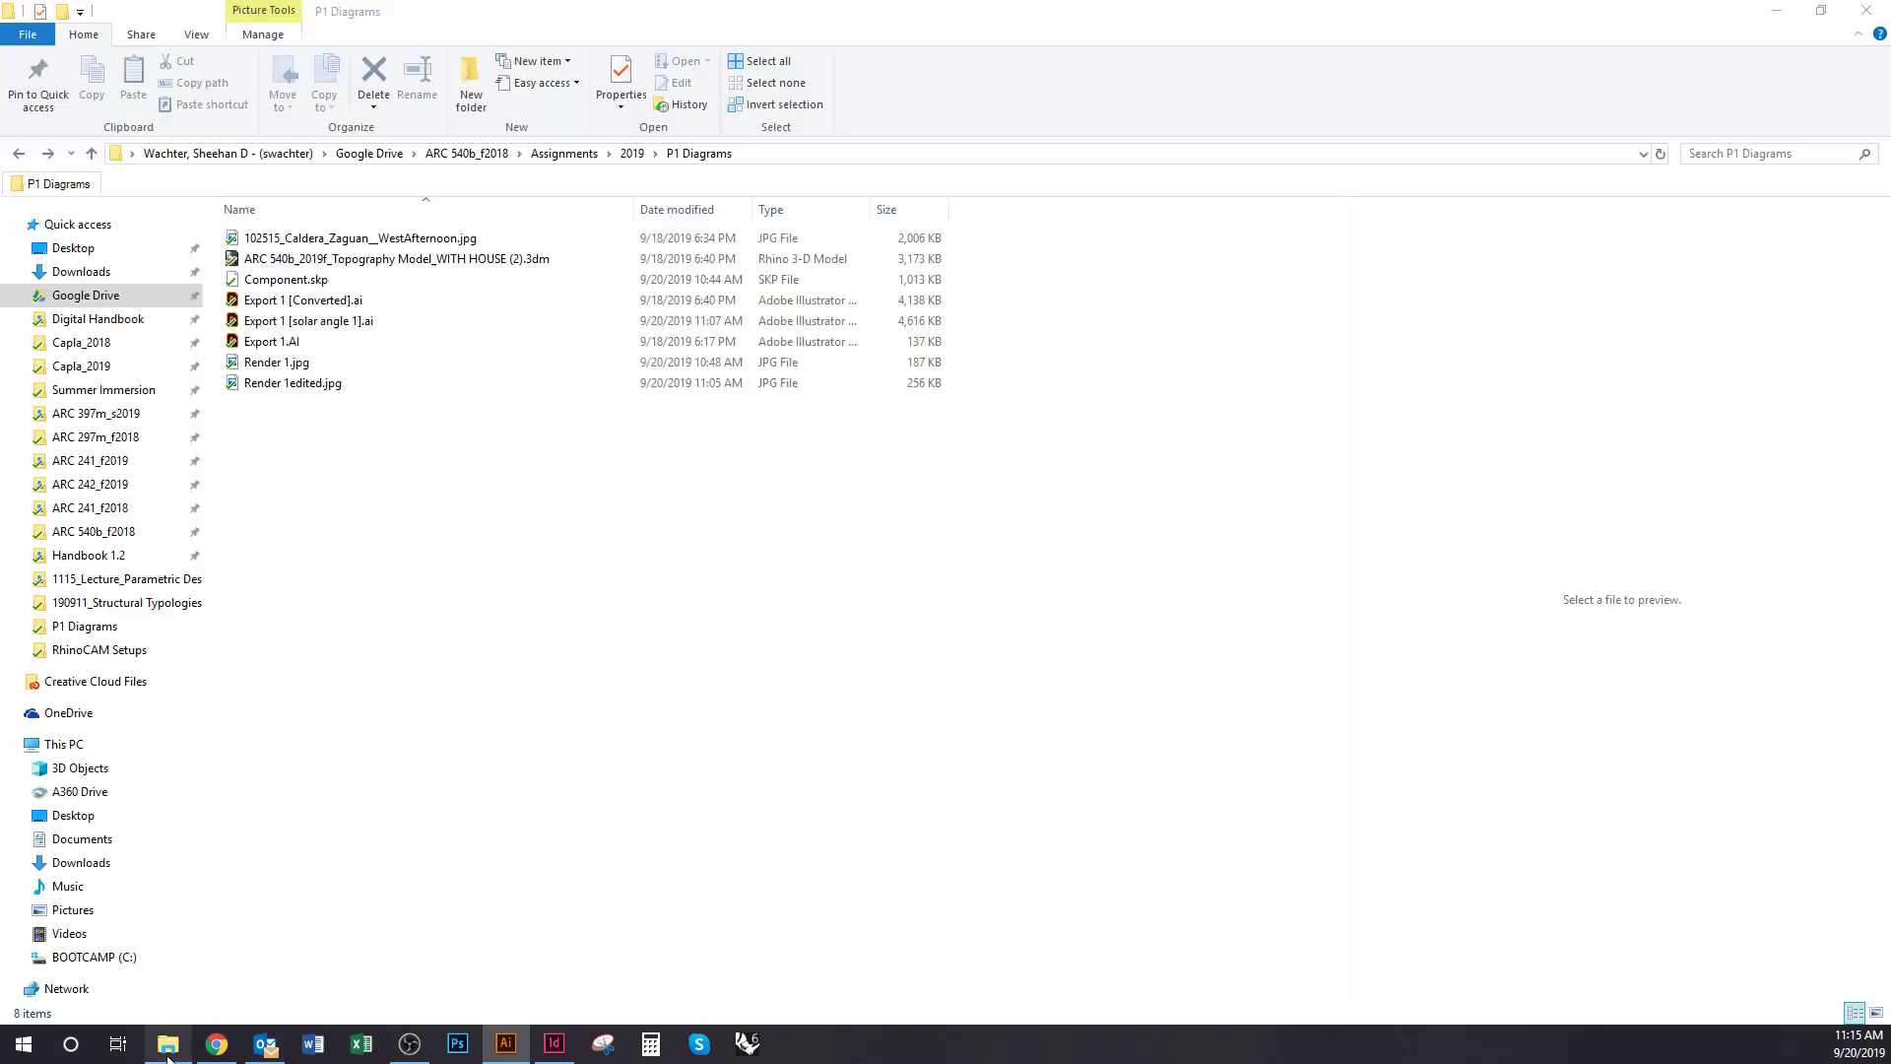
left_click(370, 344)
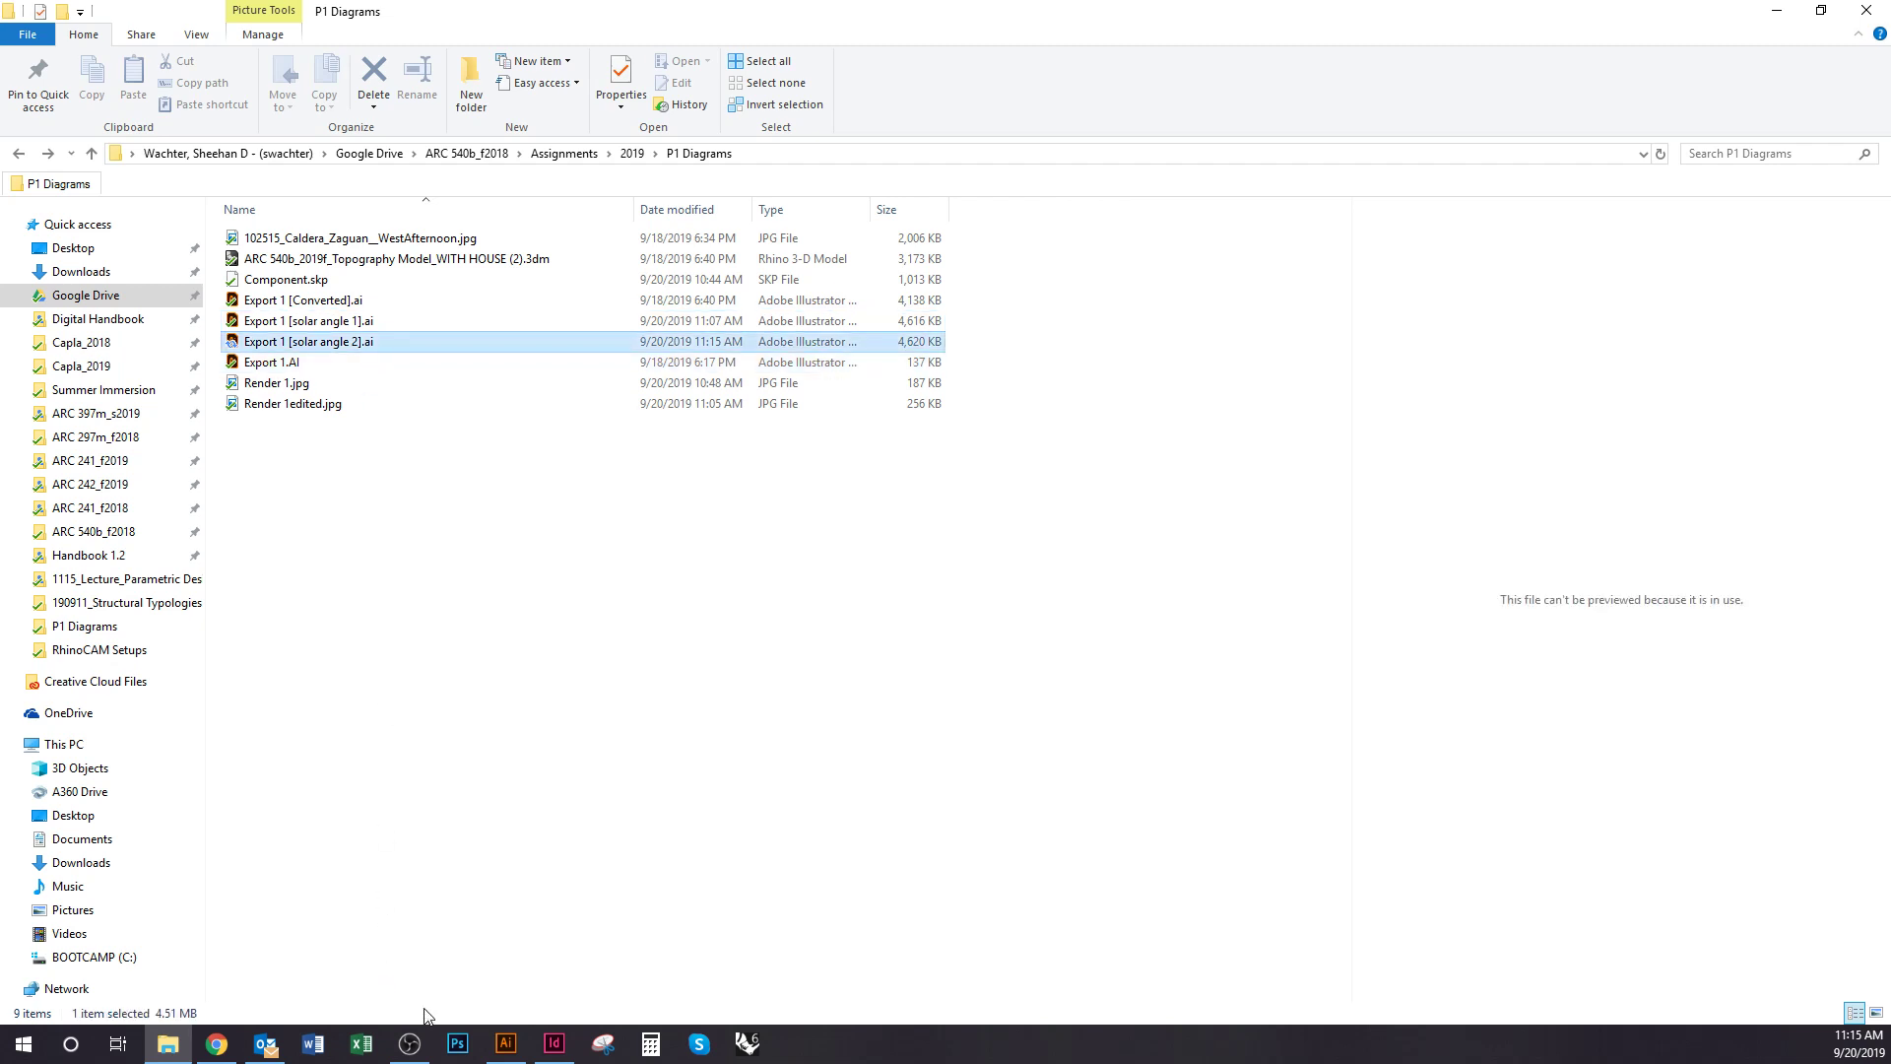
left_click(554, 1044)
left_click(211, 626)
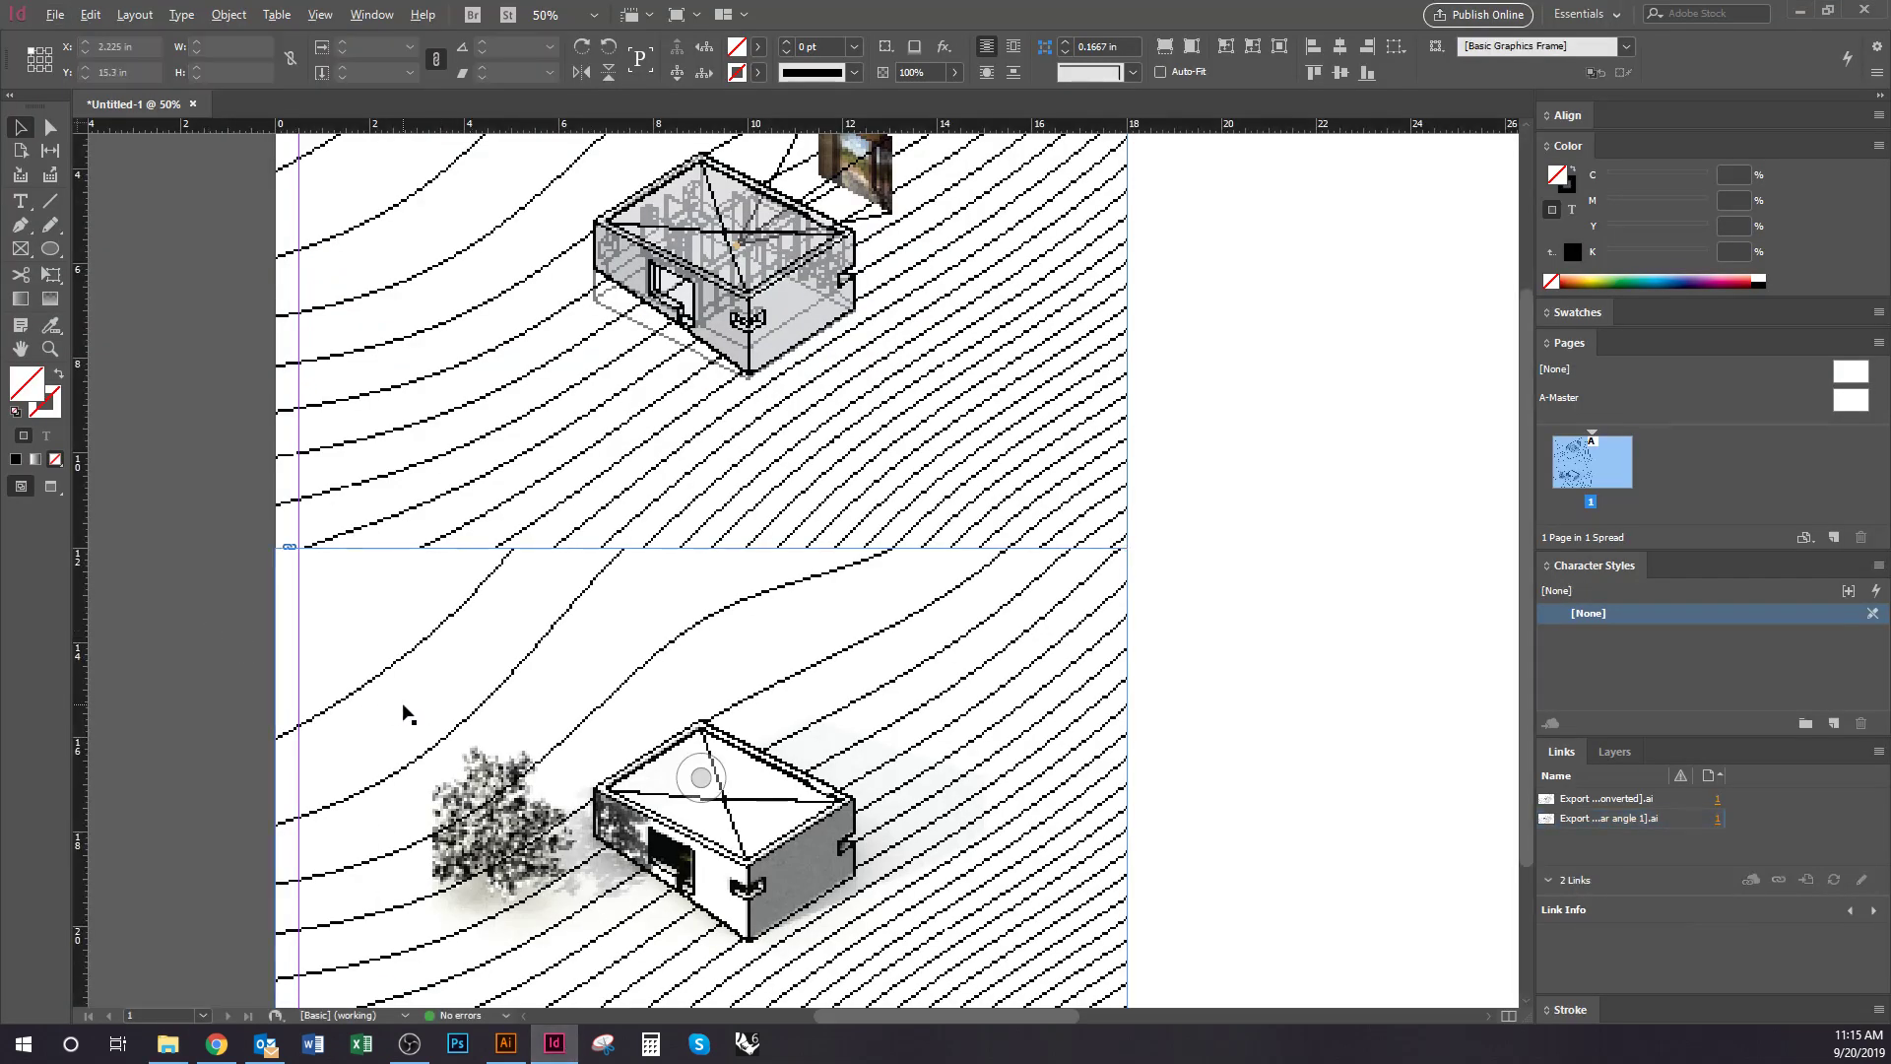
Alt-drag a copy of the lower house drawing frame into the board's lower-right quadrant
key("ctrl+minus")
scroll(857, 713, "right", 2)
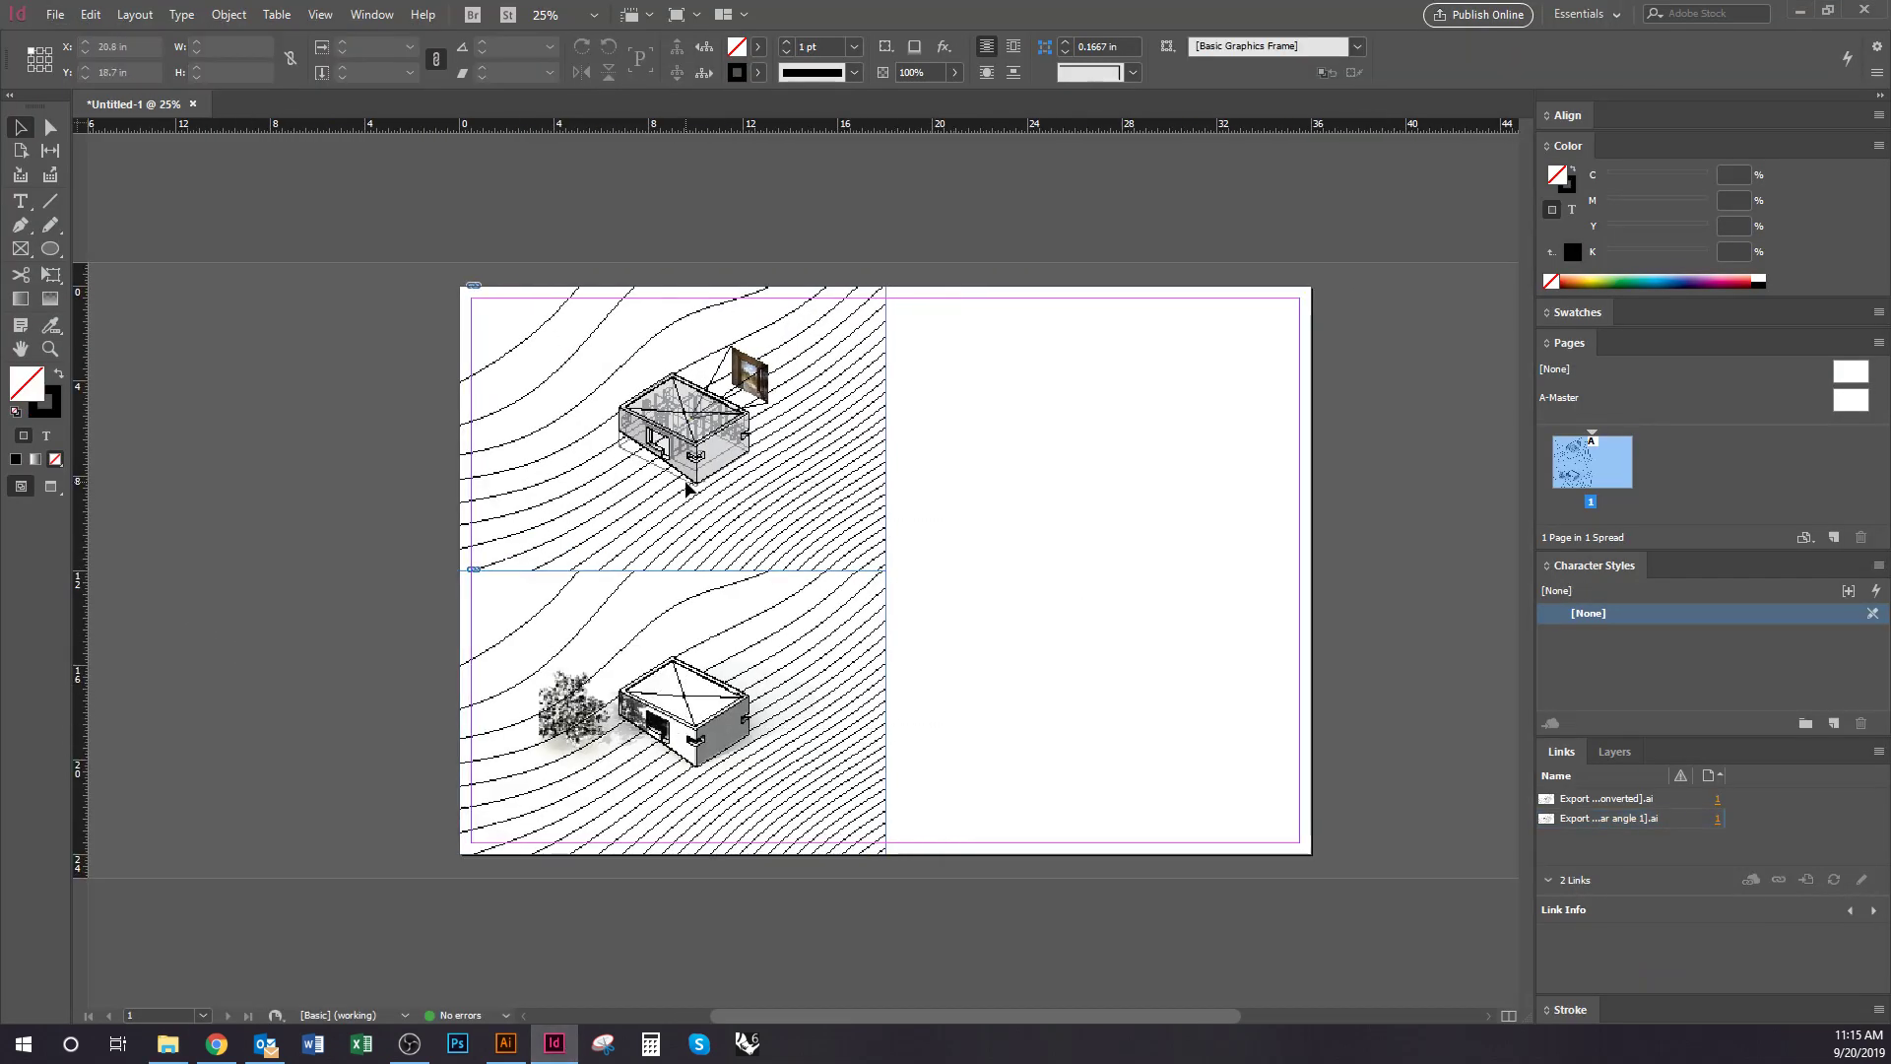
left_click_drag(601, 500, 1030, 508)
left_click(1393, 713)
scroll(1229, 752, "right", 2)
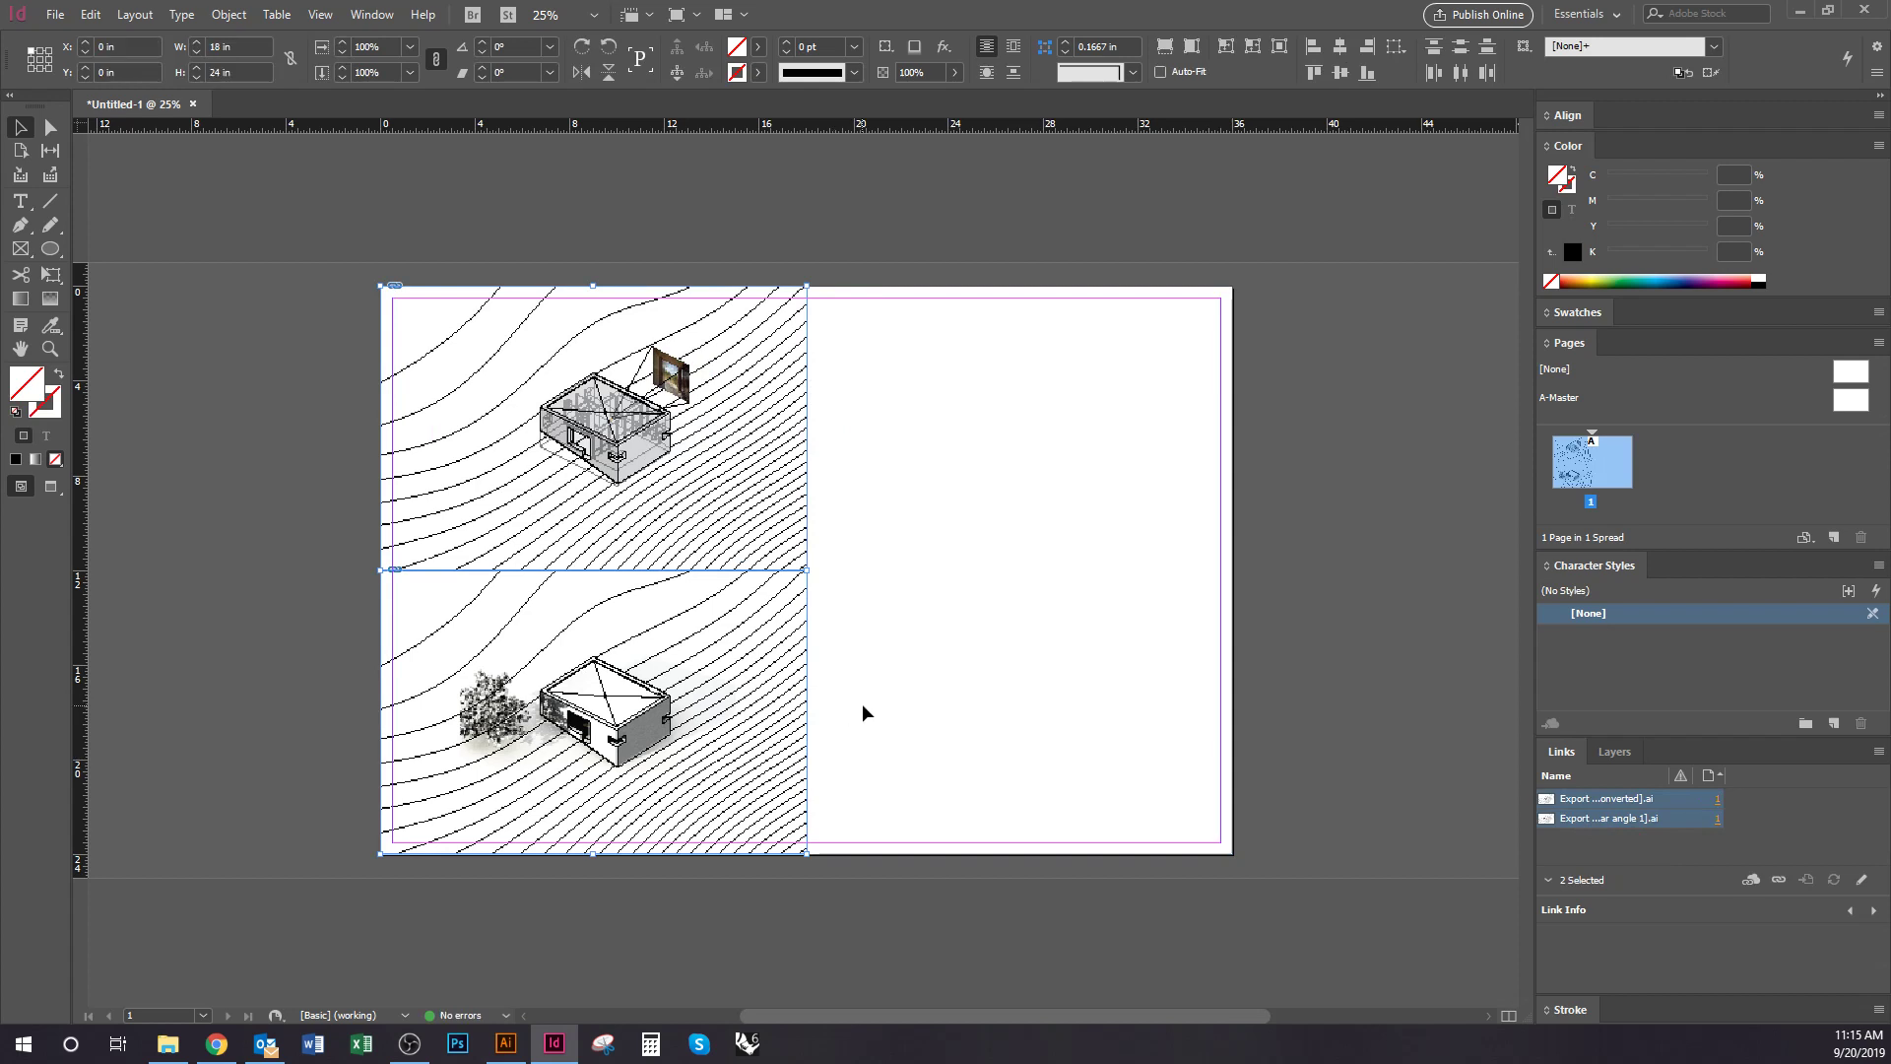
left_click(861, 709)
left_click_drag(694, 773, 1123, 764)
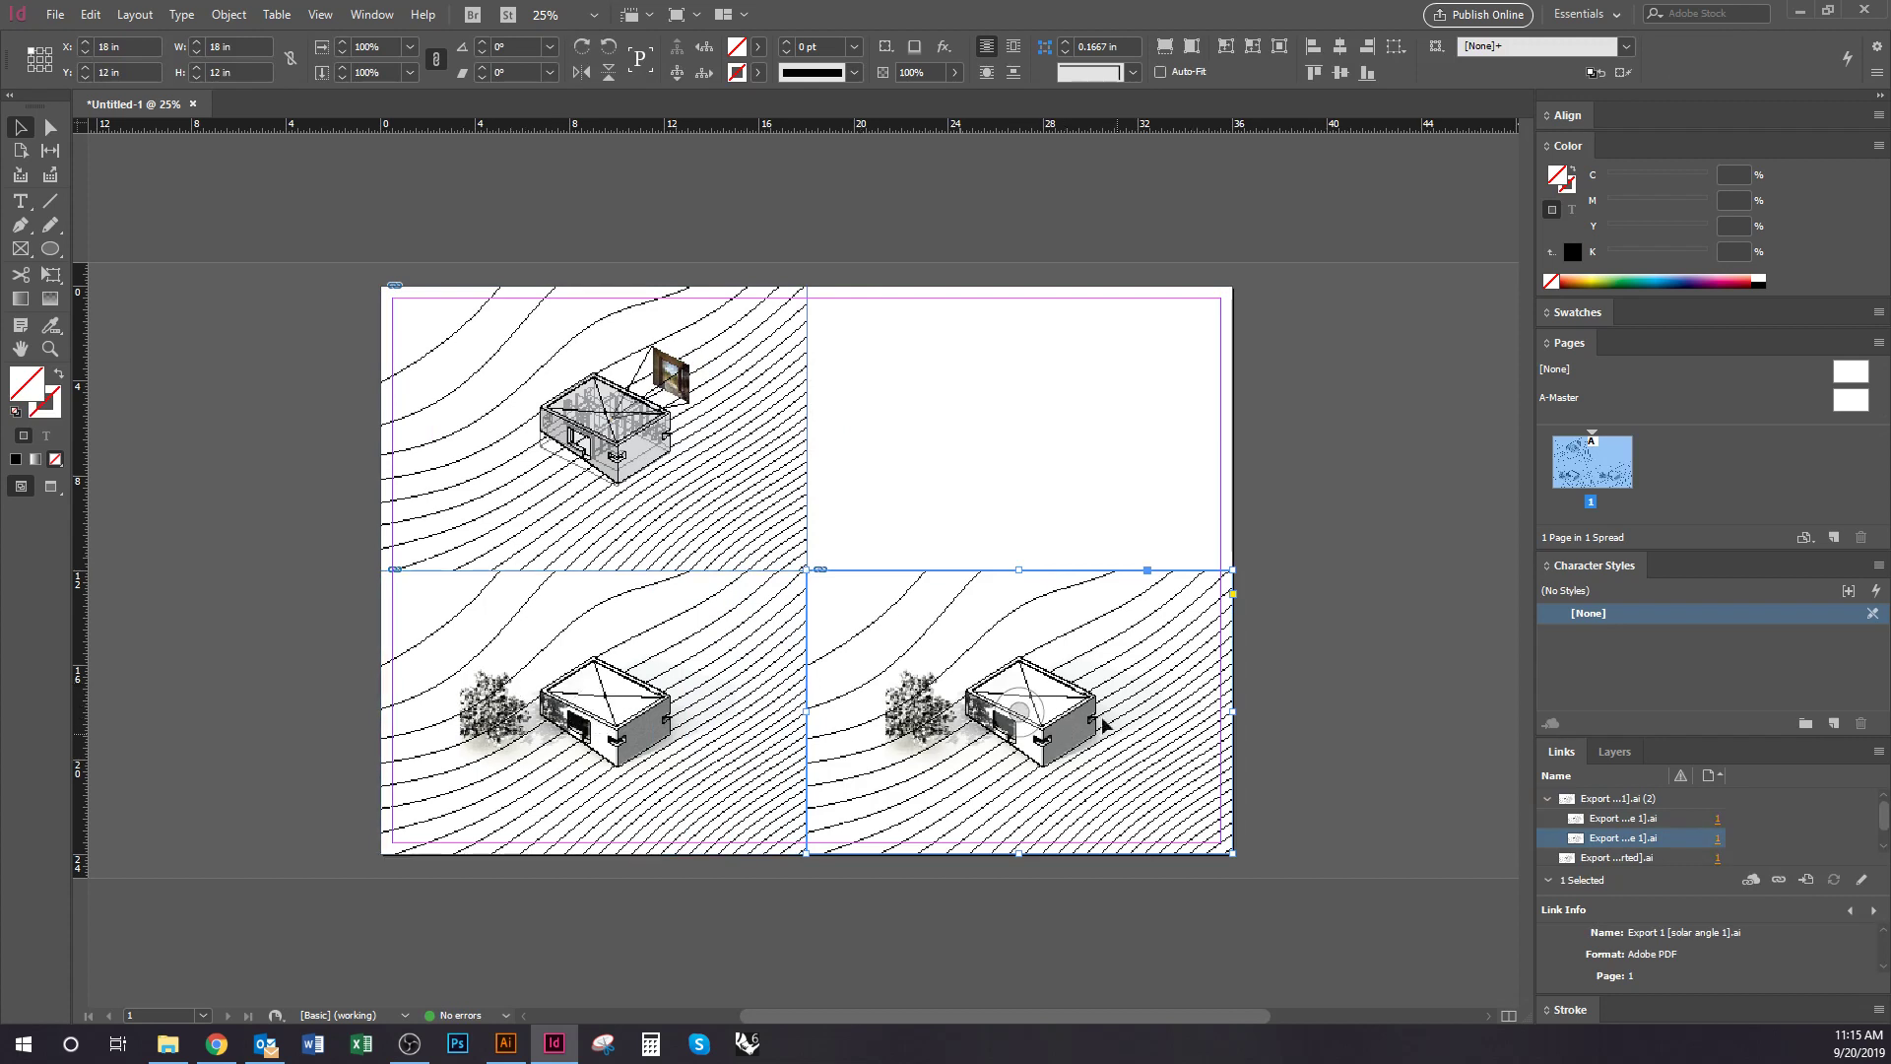
left_click(958, 536)
Copy the top drawing to the upper right and drop Export 1 [solar angle 2].ai into the lower-right frame
left_click_drag(712, 515, 1142, 515)
left_click(1054, 749)
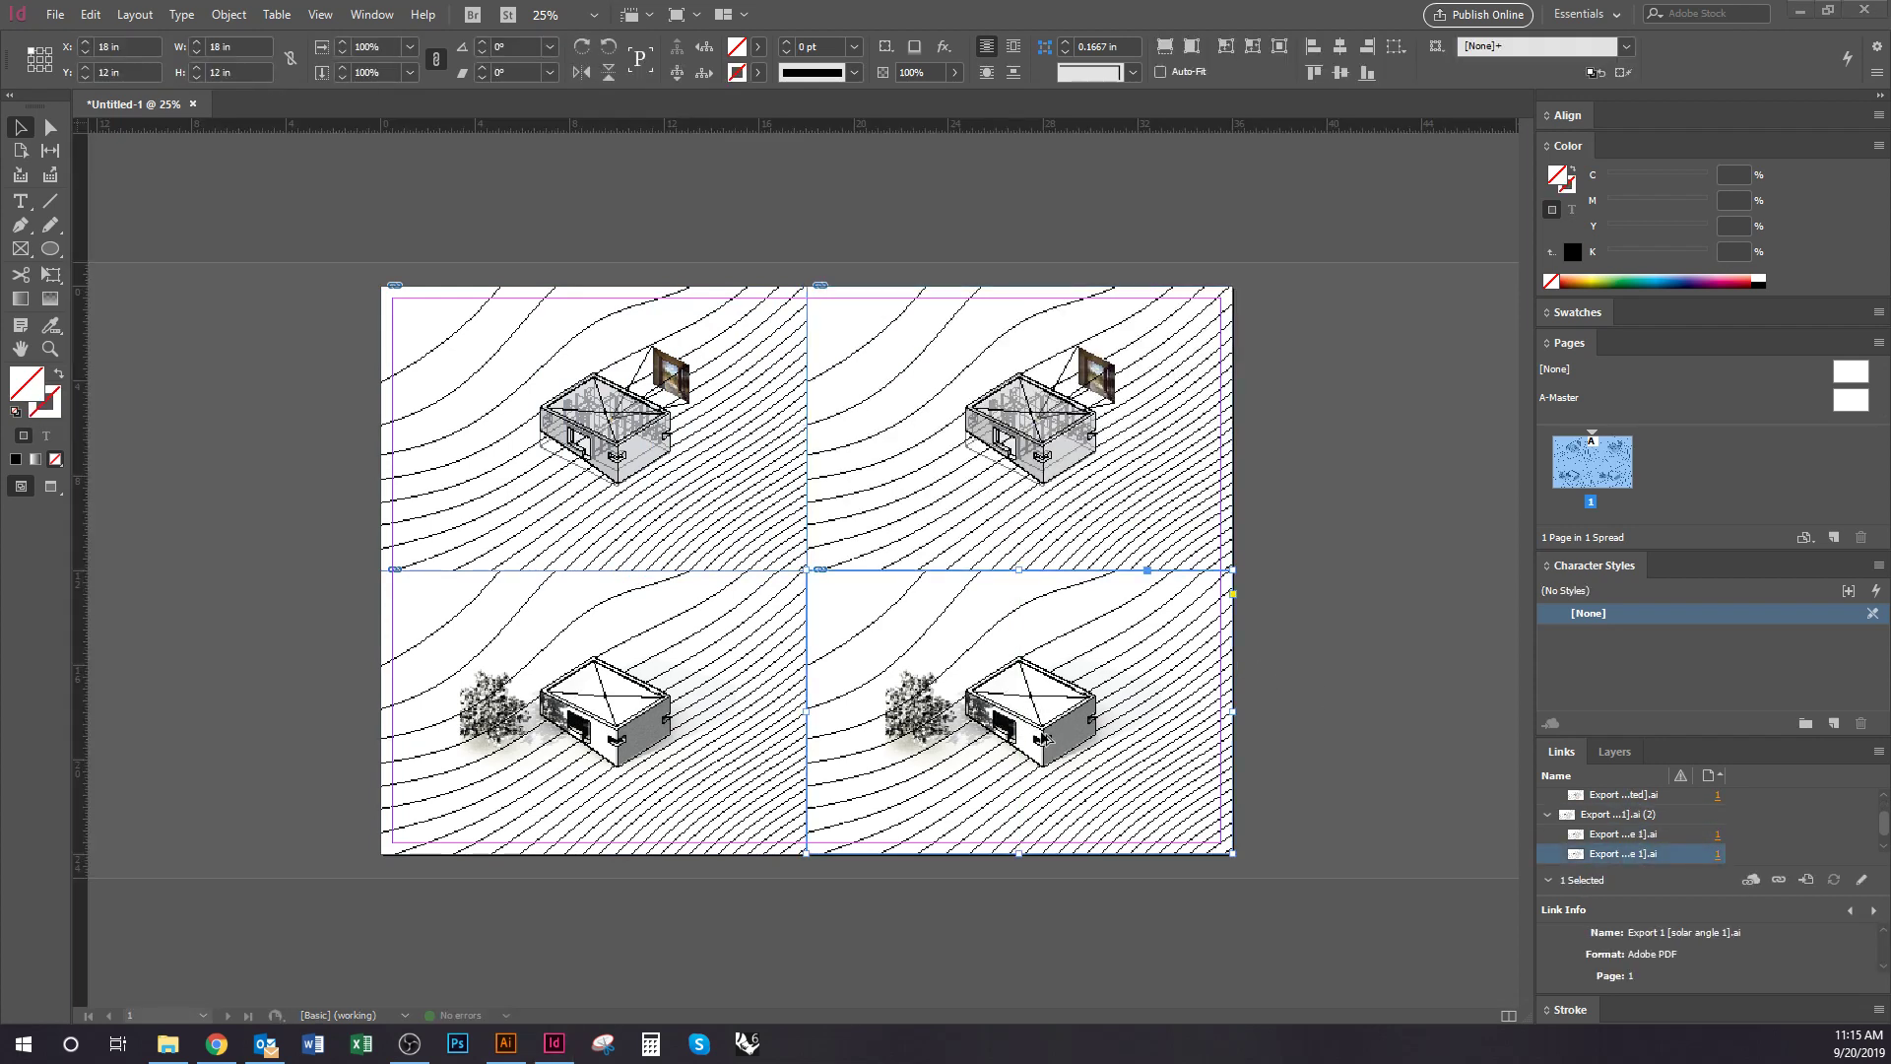
key("alt+Tab")
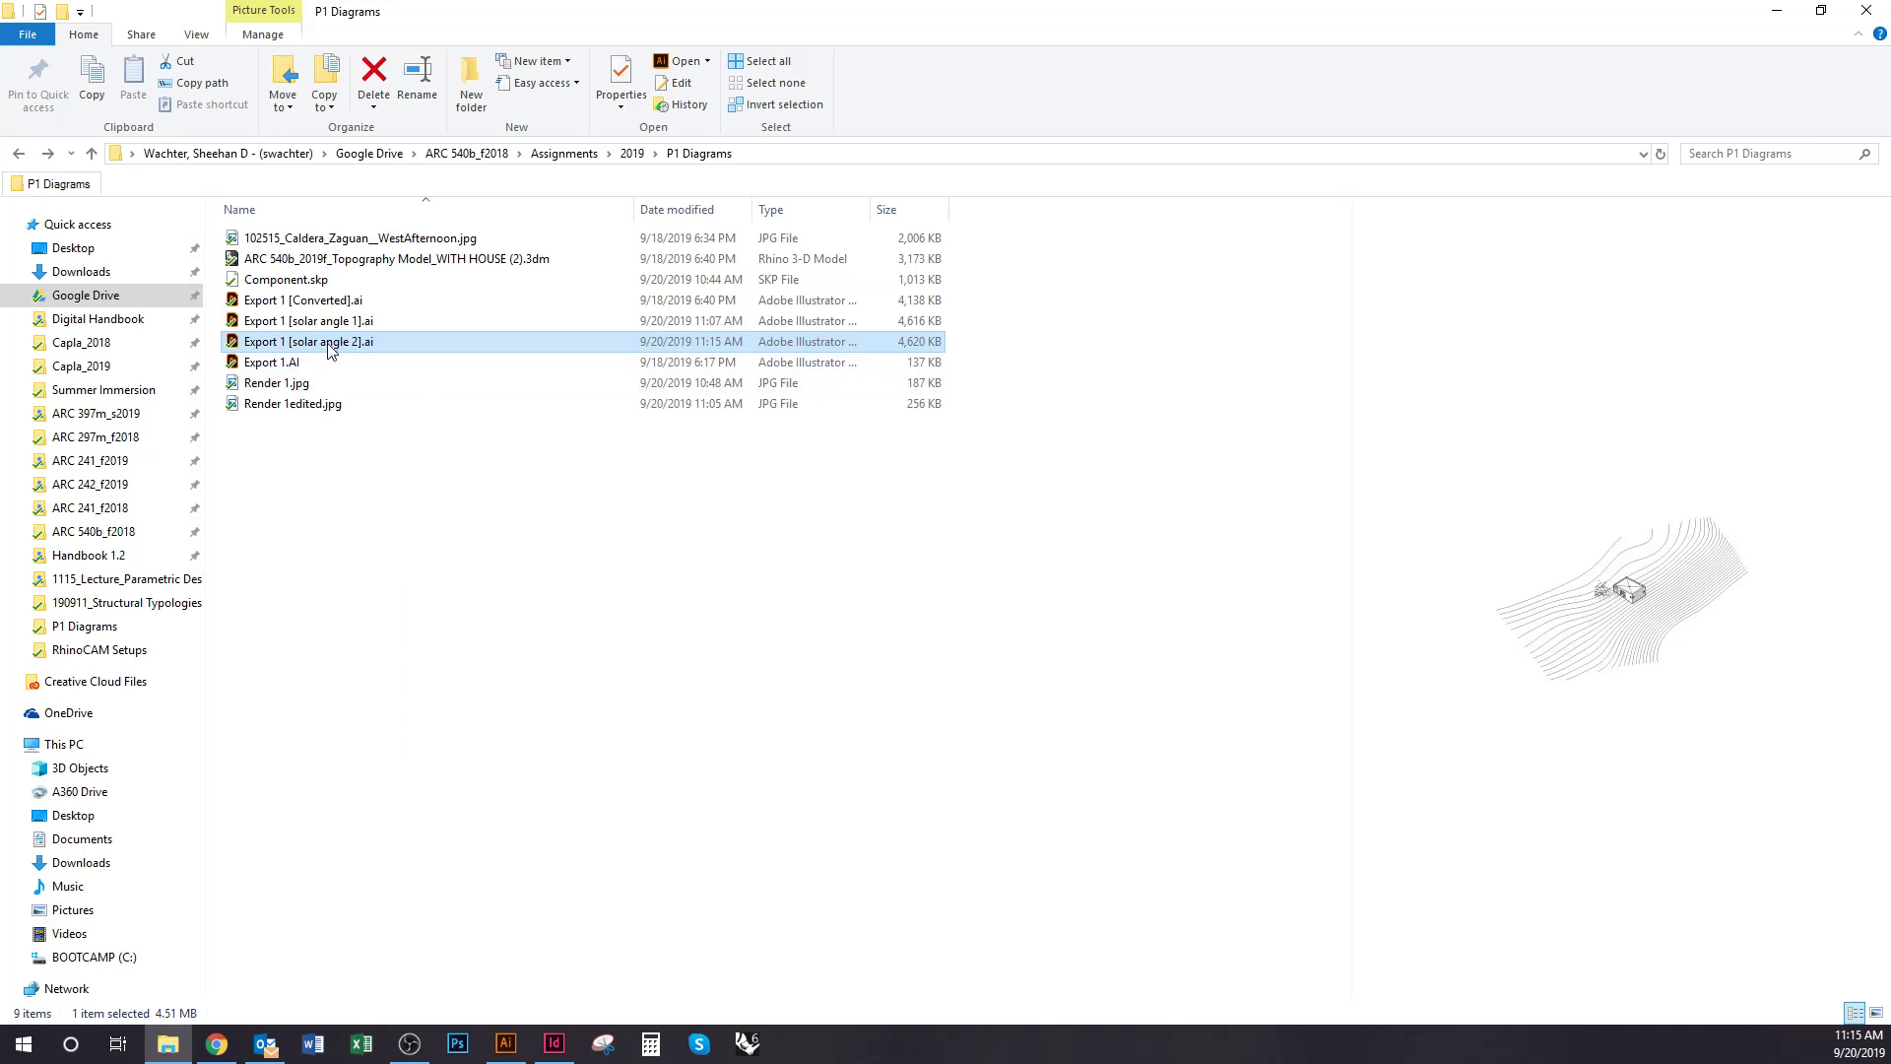
left_click_drag(329, 350, 818, 892)
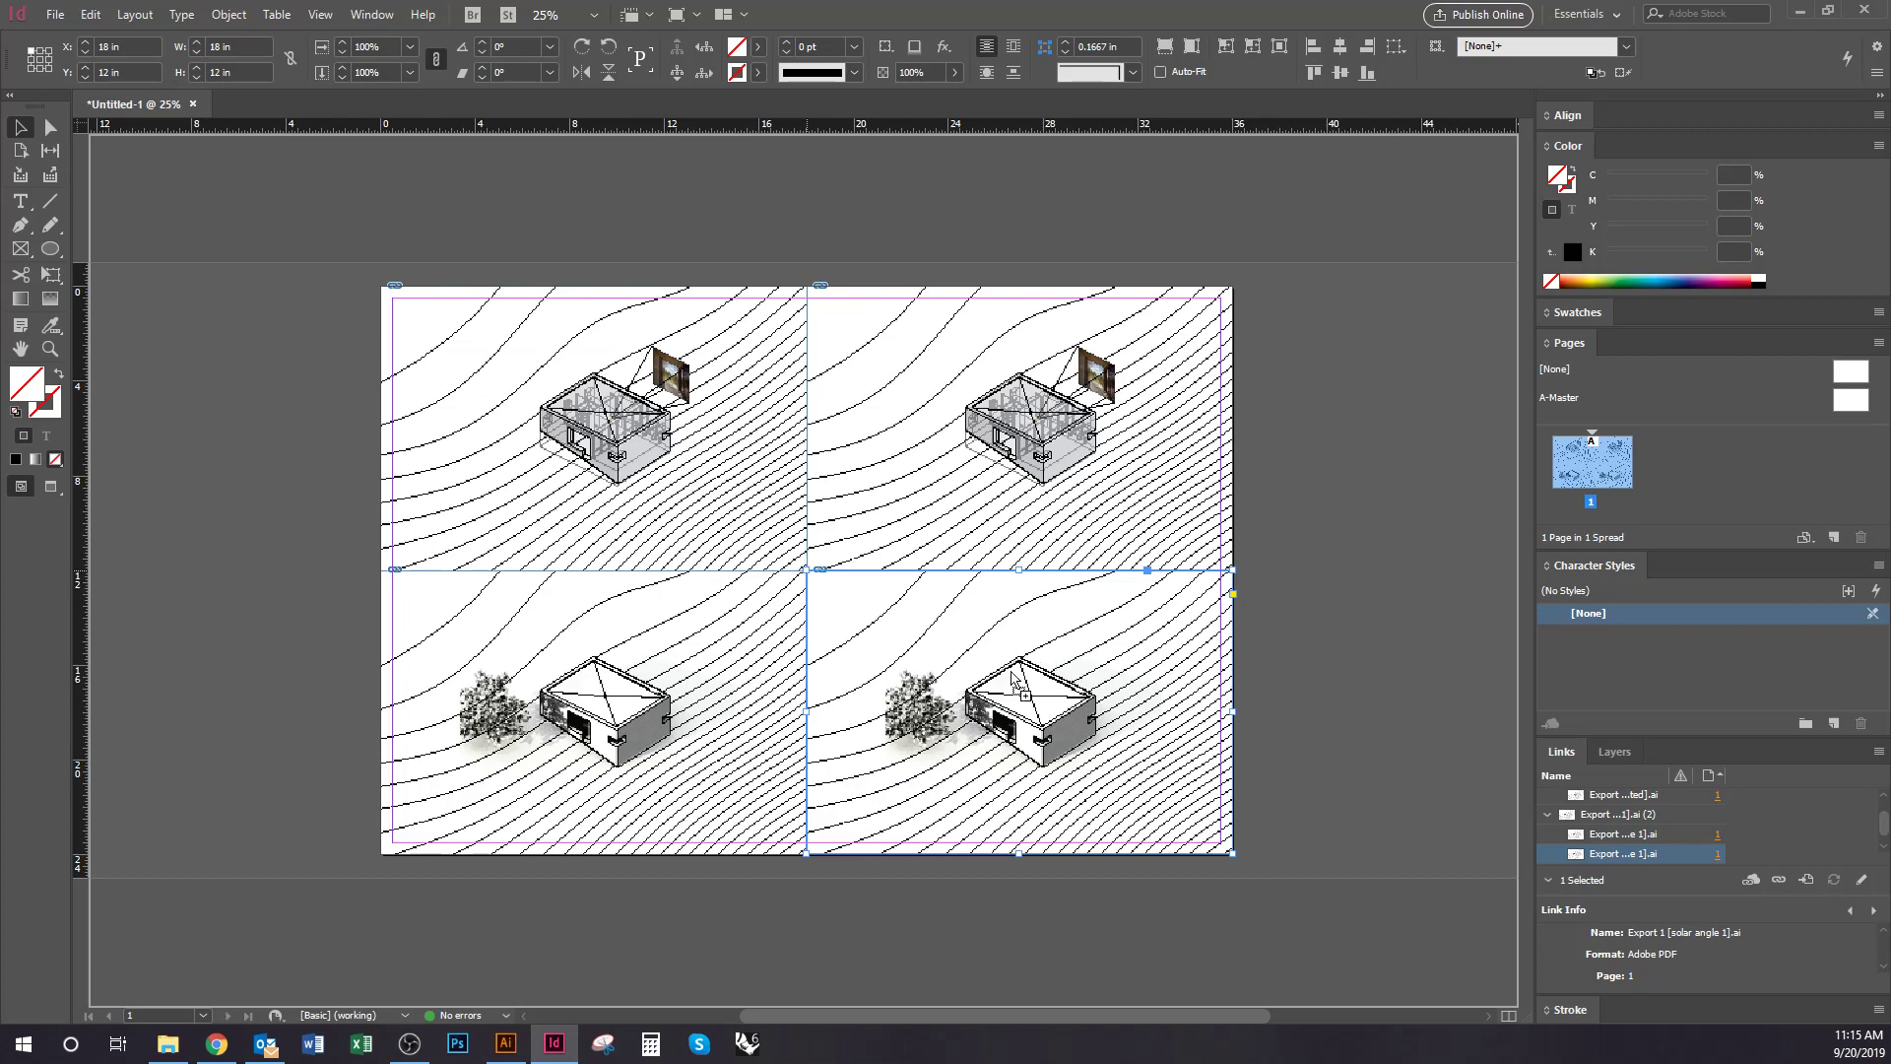
left_click_drag(975, 758, 984, 759)
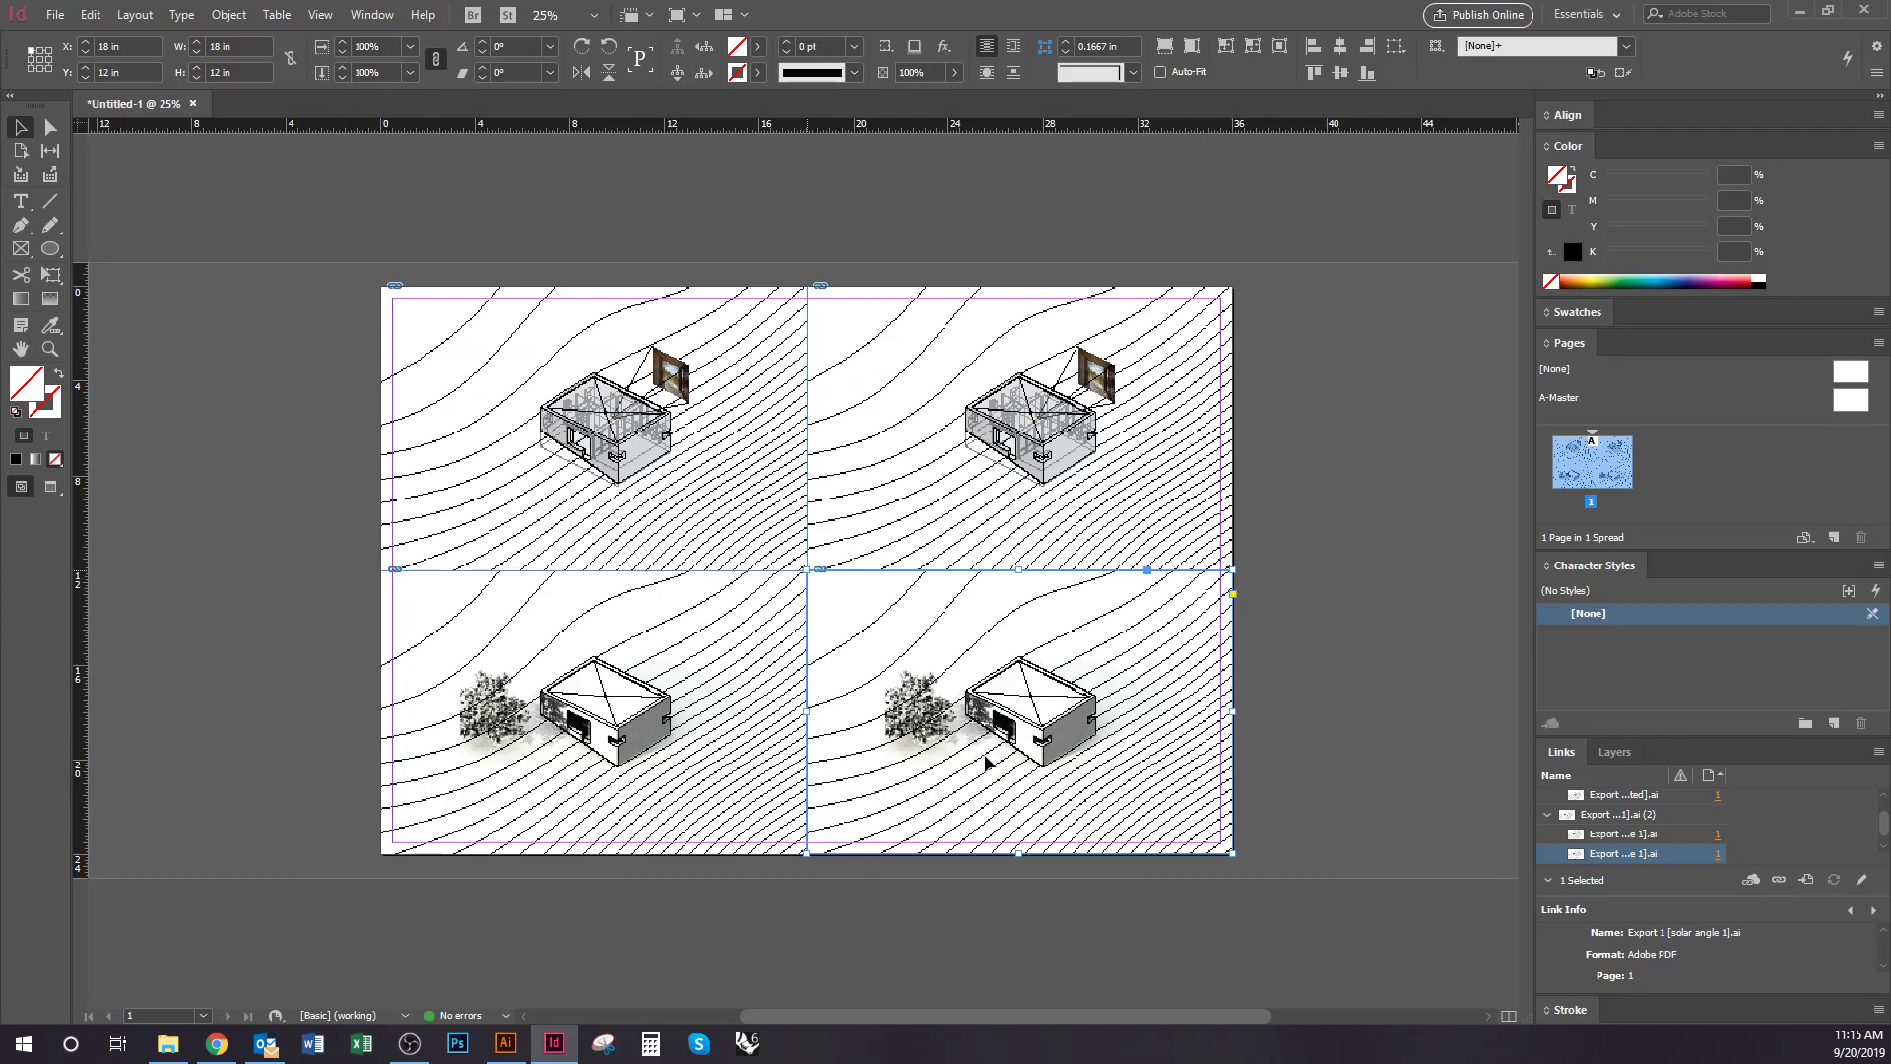
left_click(1362, 713)
Scroll and zoom out to view the whole 2 × 2 diagram board
scroll(1089, 781, "up", 3)
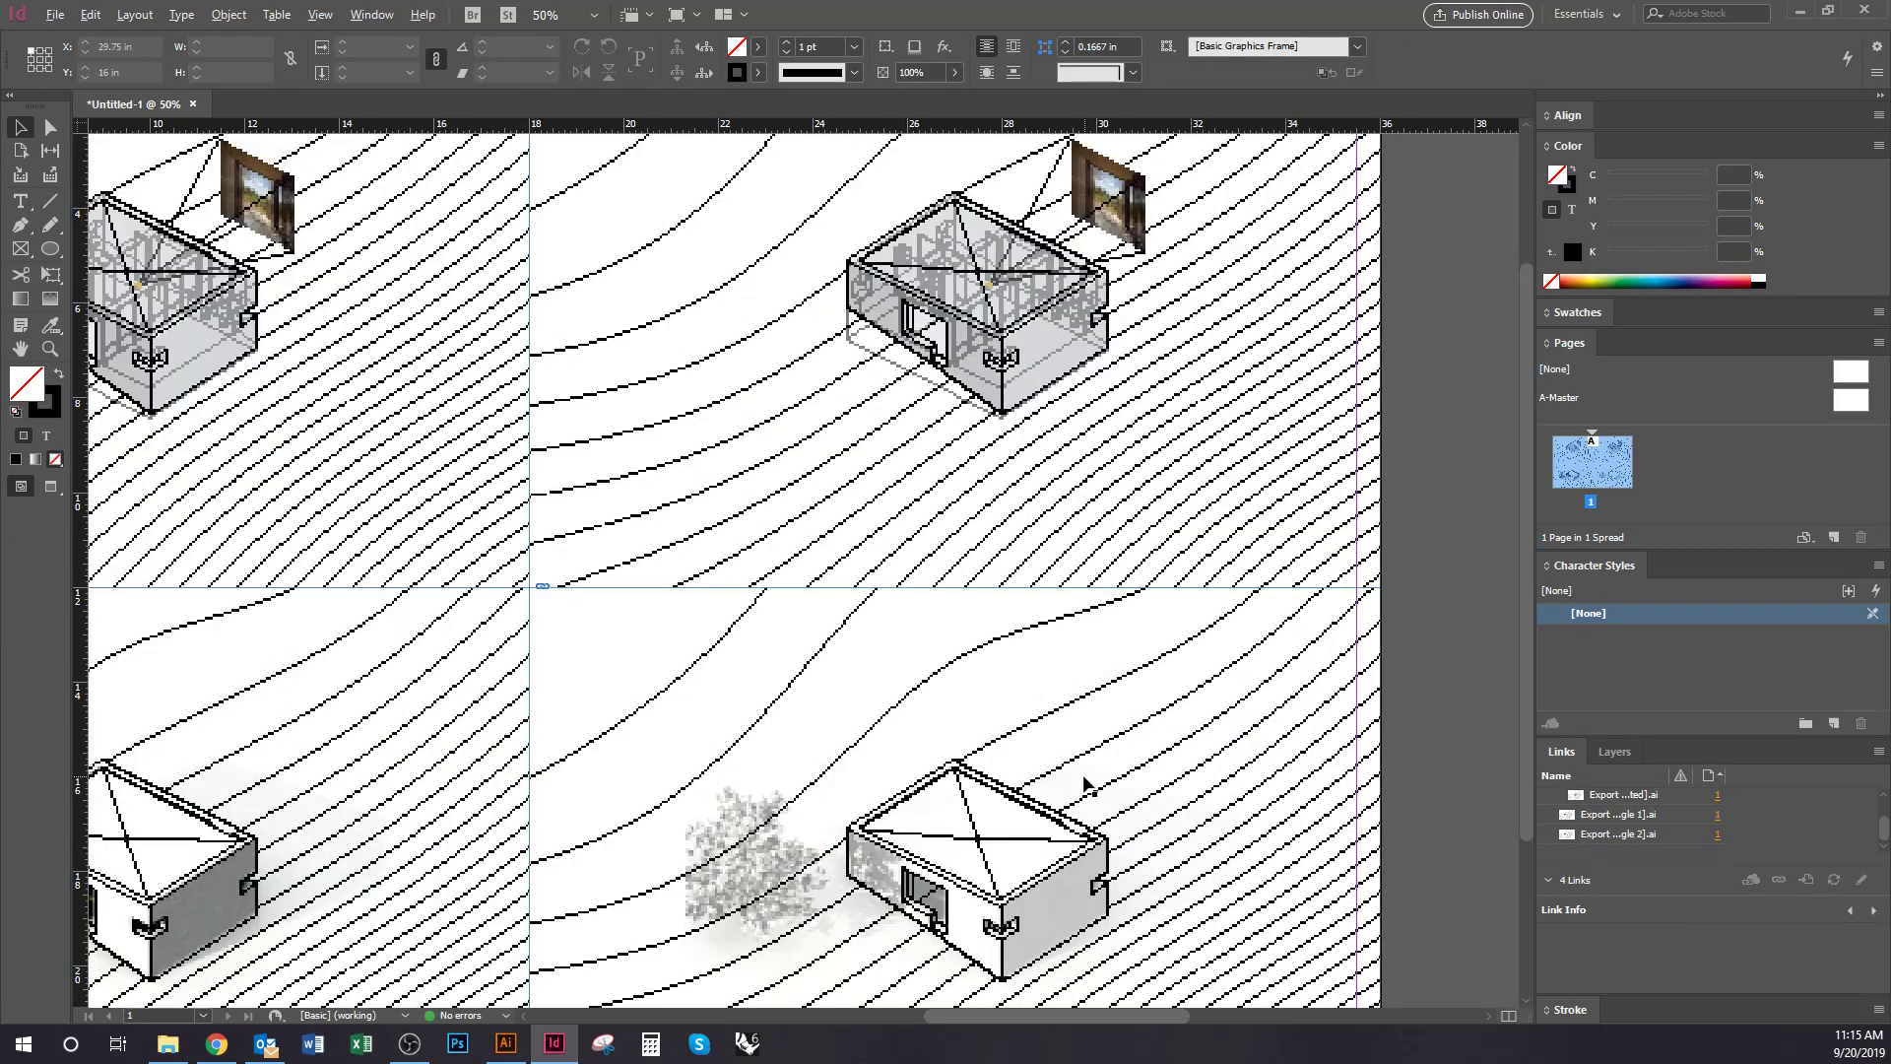
scroll(1083, 641, "down", 3)
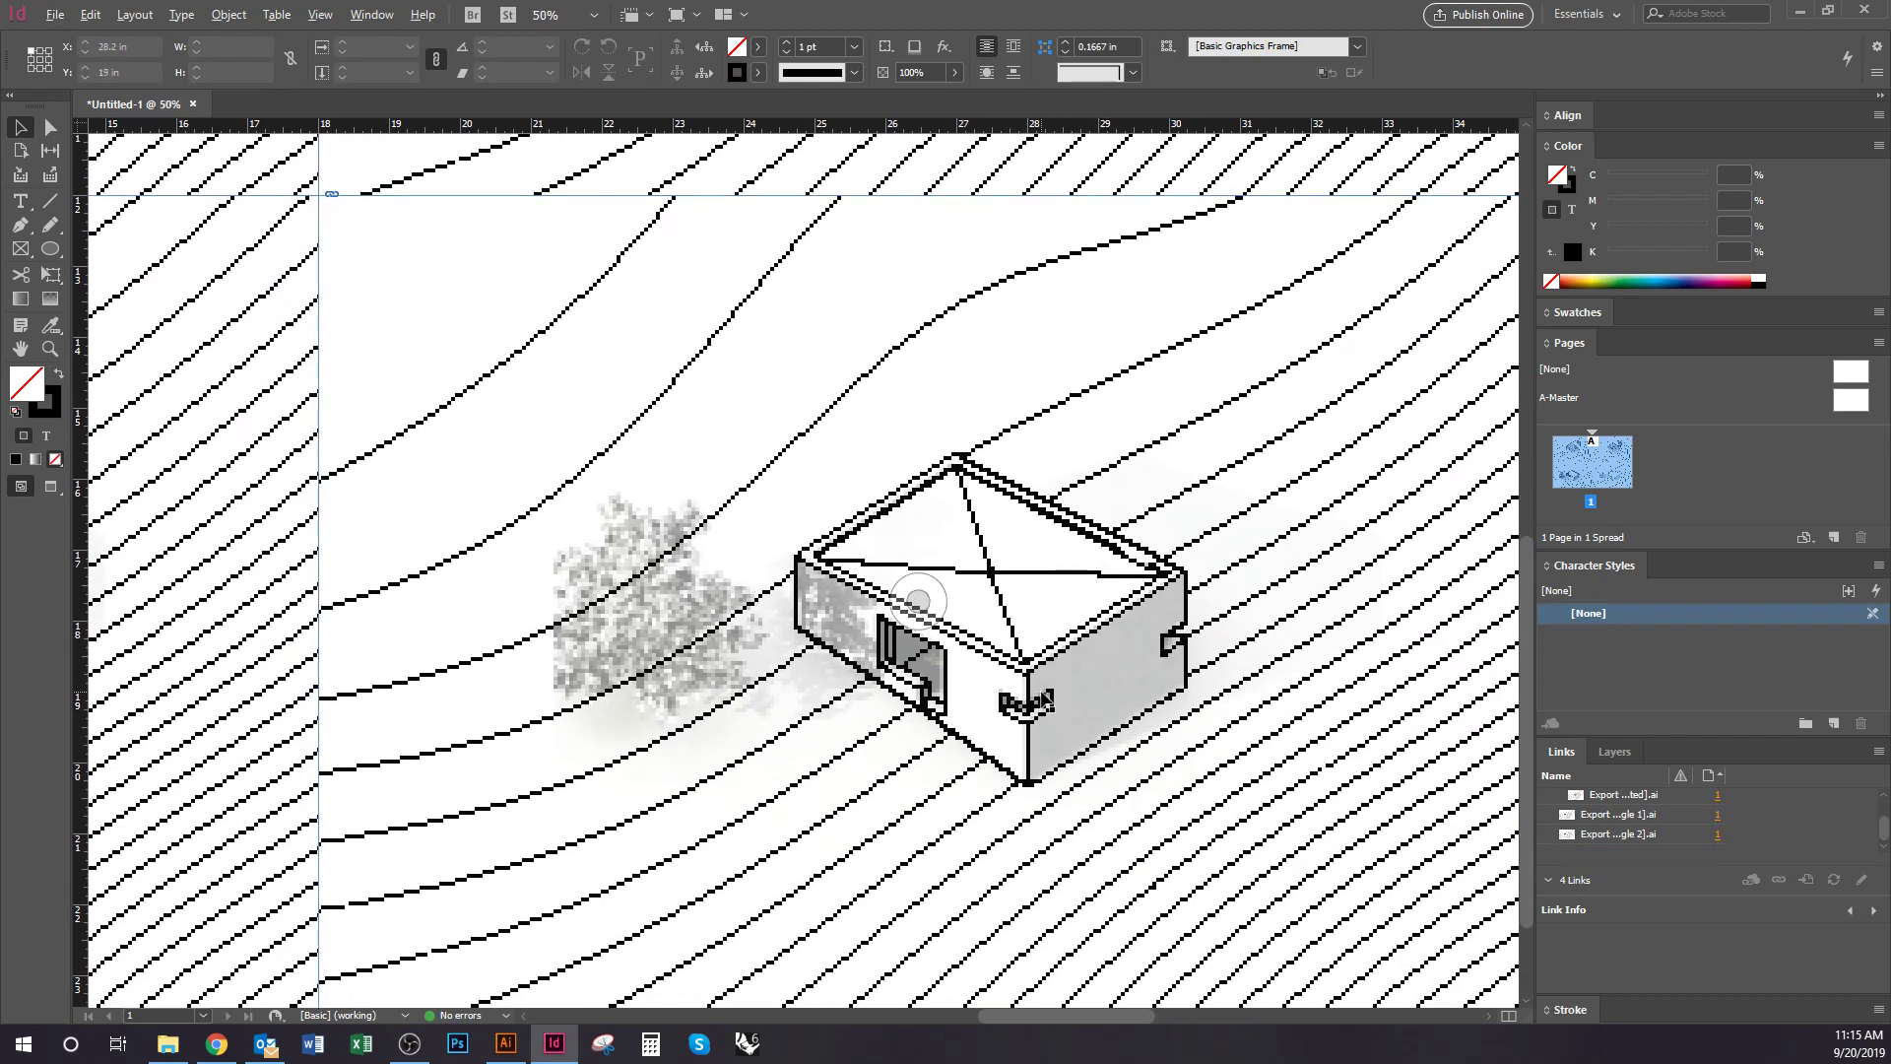
scroll(1044, 680, "down", 1)
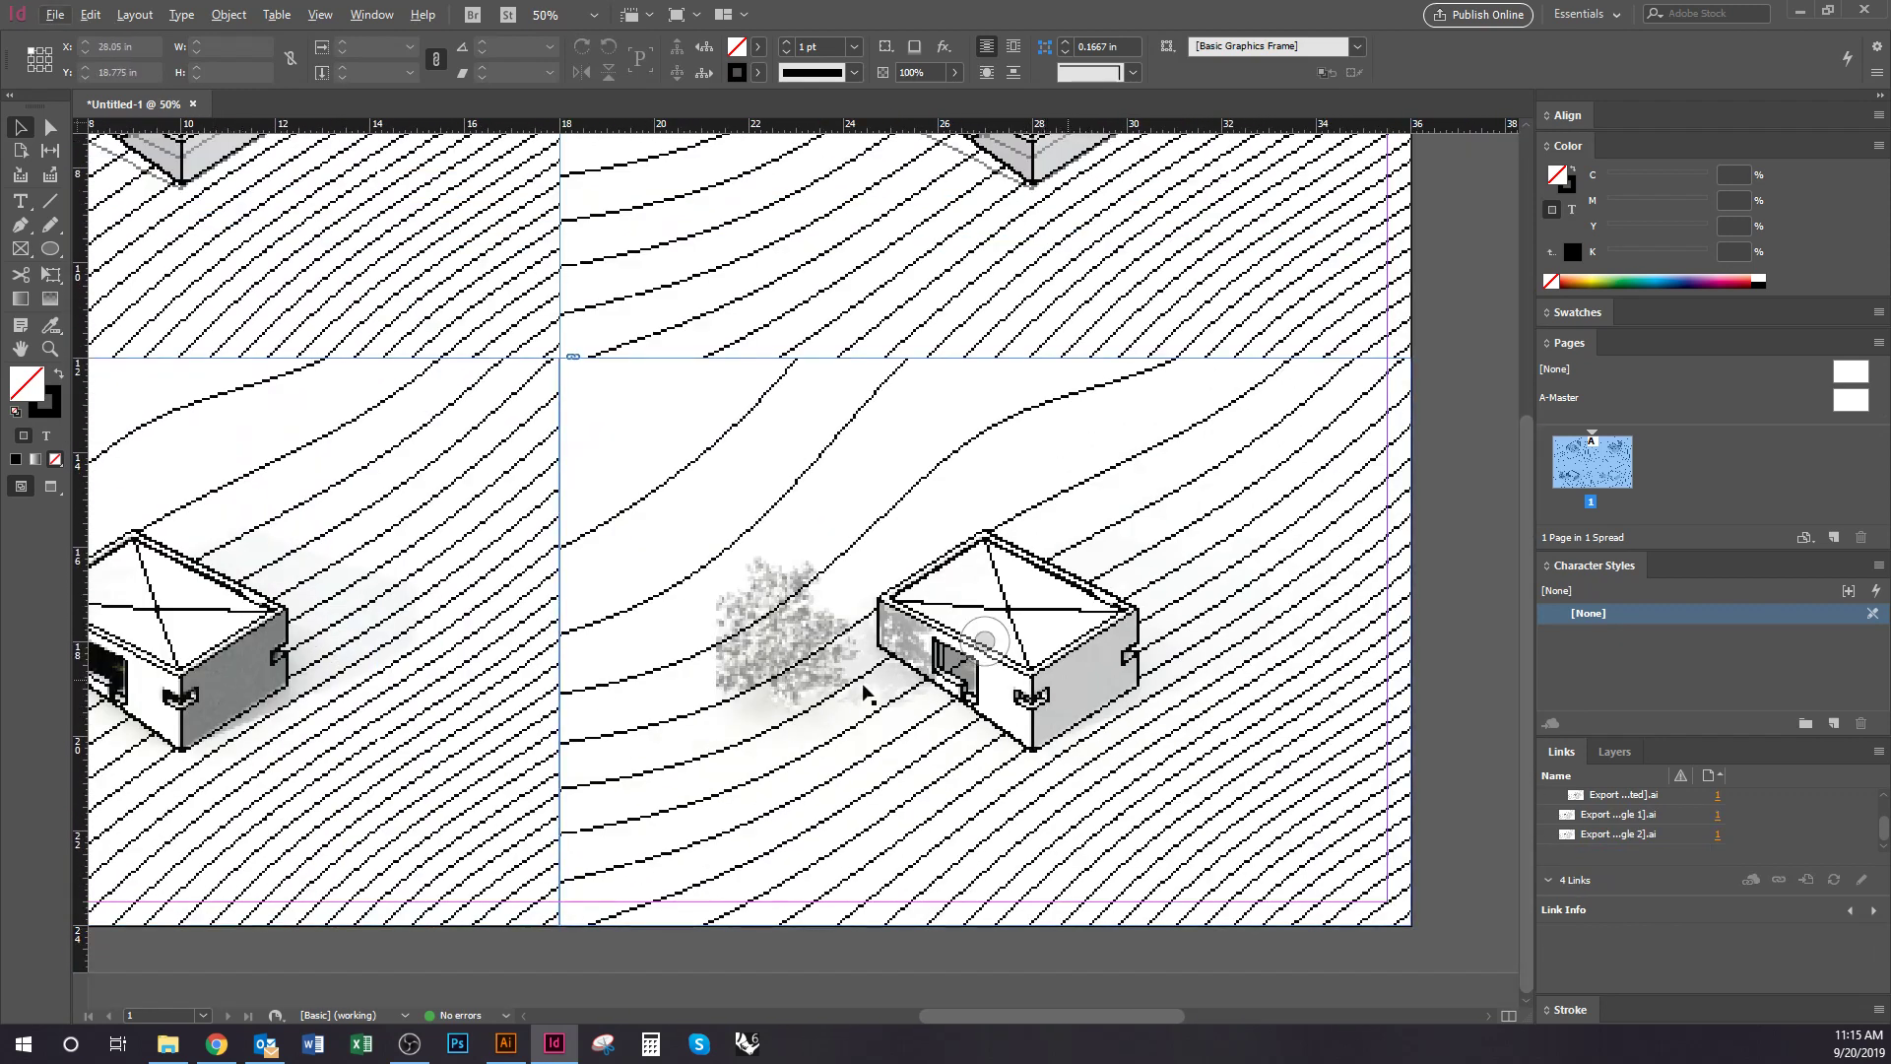
scroll(1088, 724, "down", 1)
scroll(883, 689, "down", 1)
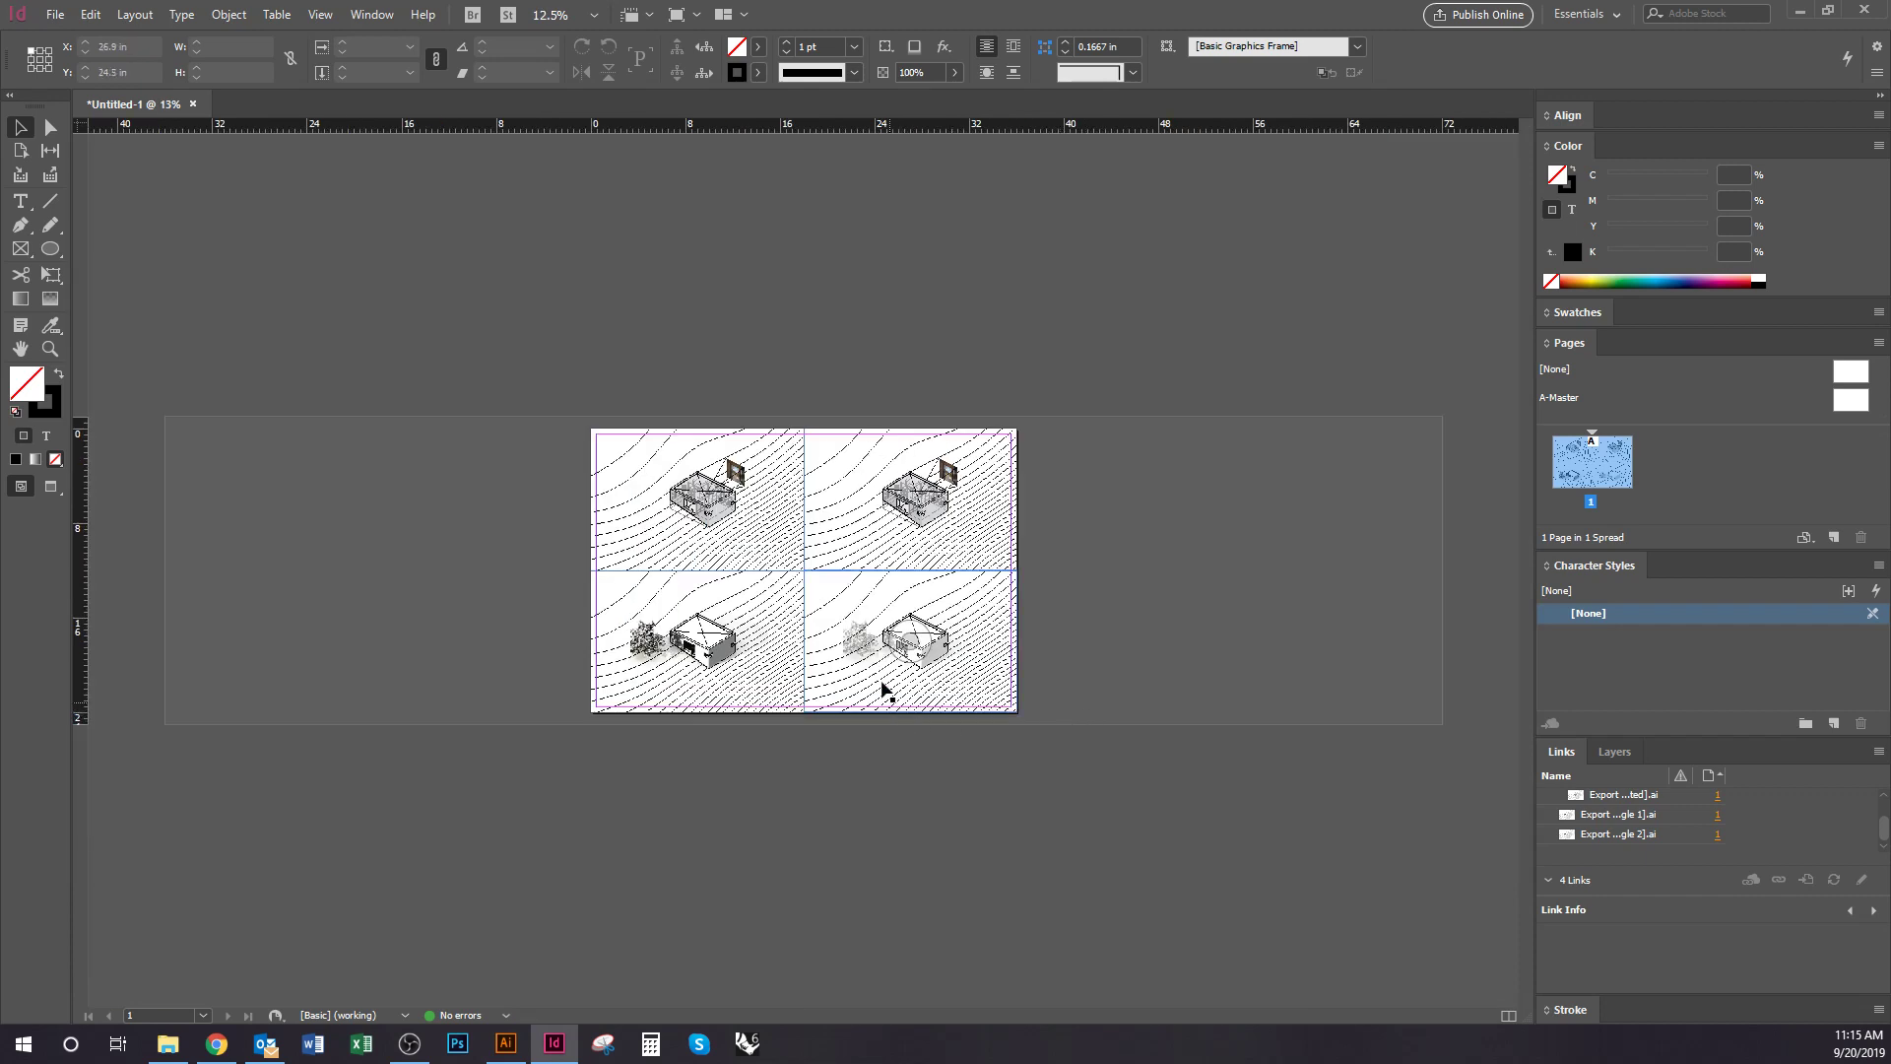
scroll(882, 685, "up", 2)
left_click_drag(881, 613, 854, 562)
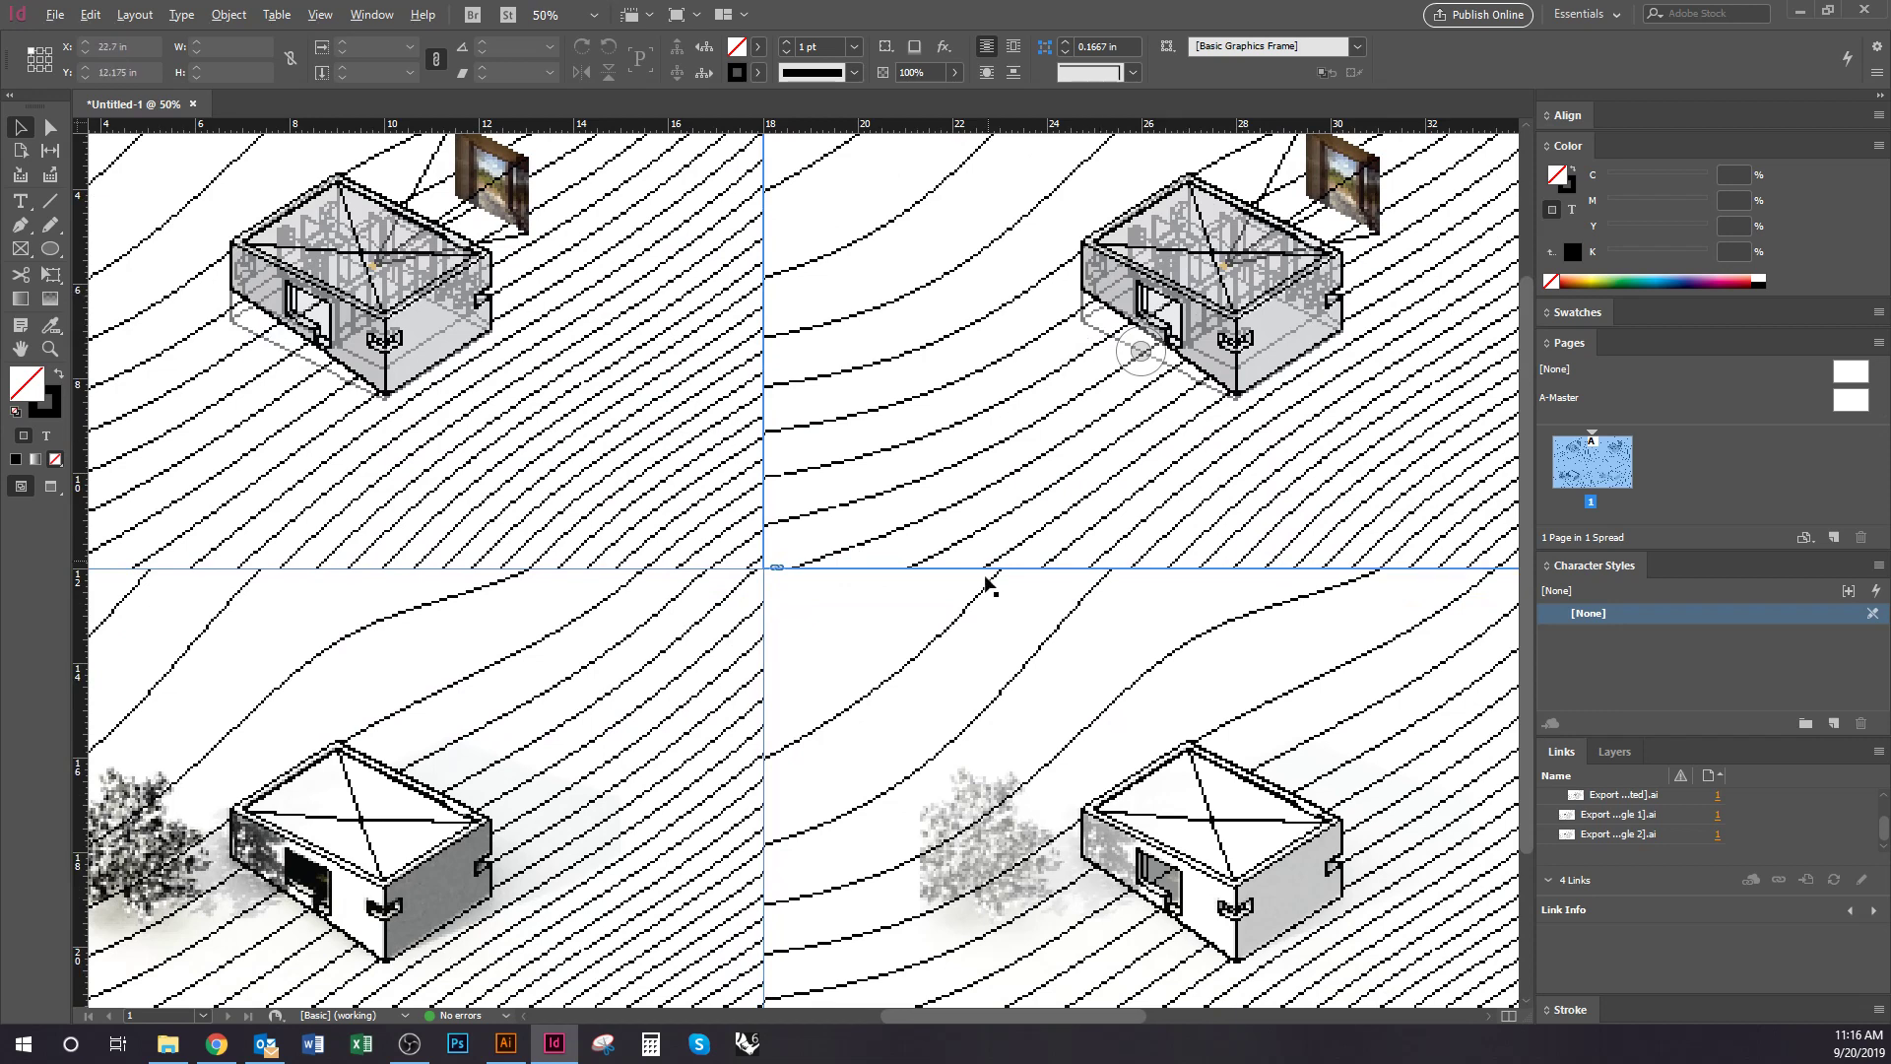
key("ctrl+minus")
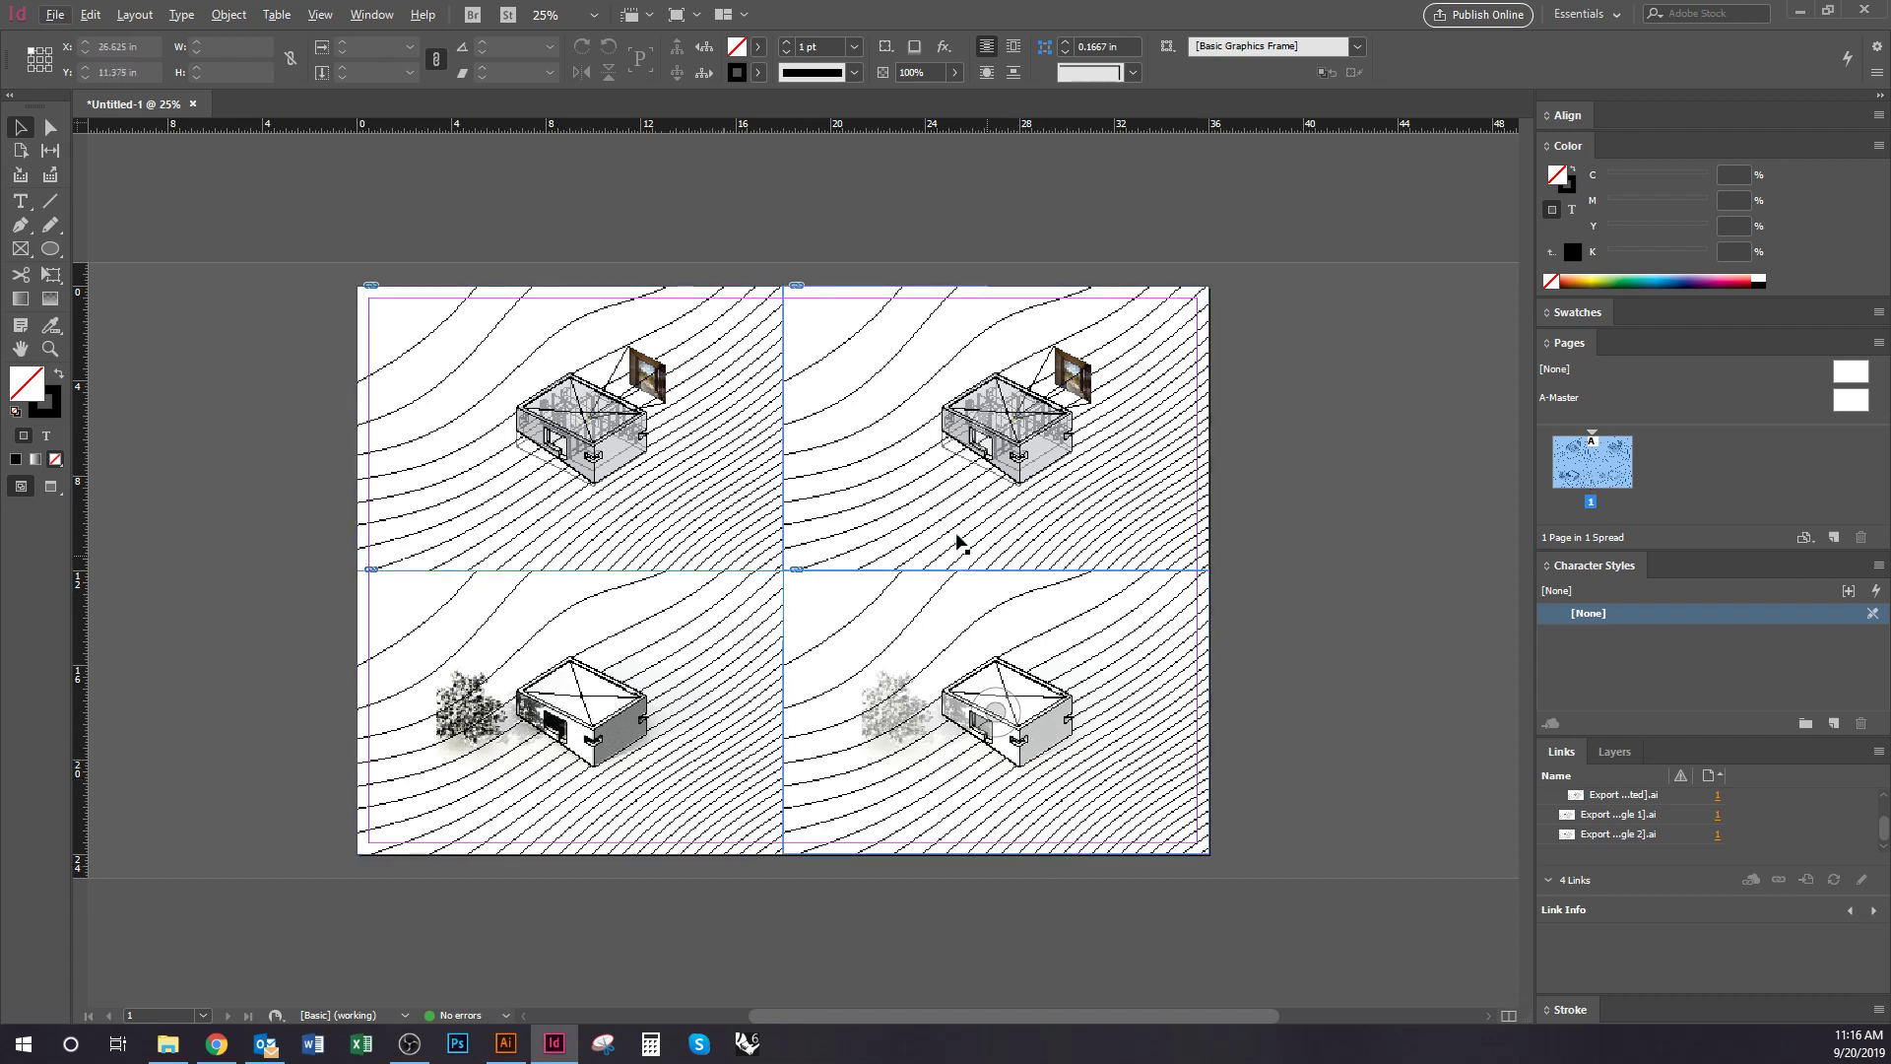
Zoom in and pan to inspect the lower-right solar angle 2 drawing, then open the View menu
key("ctrl+equal")
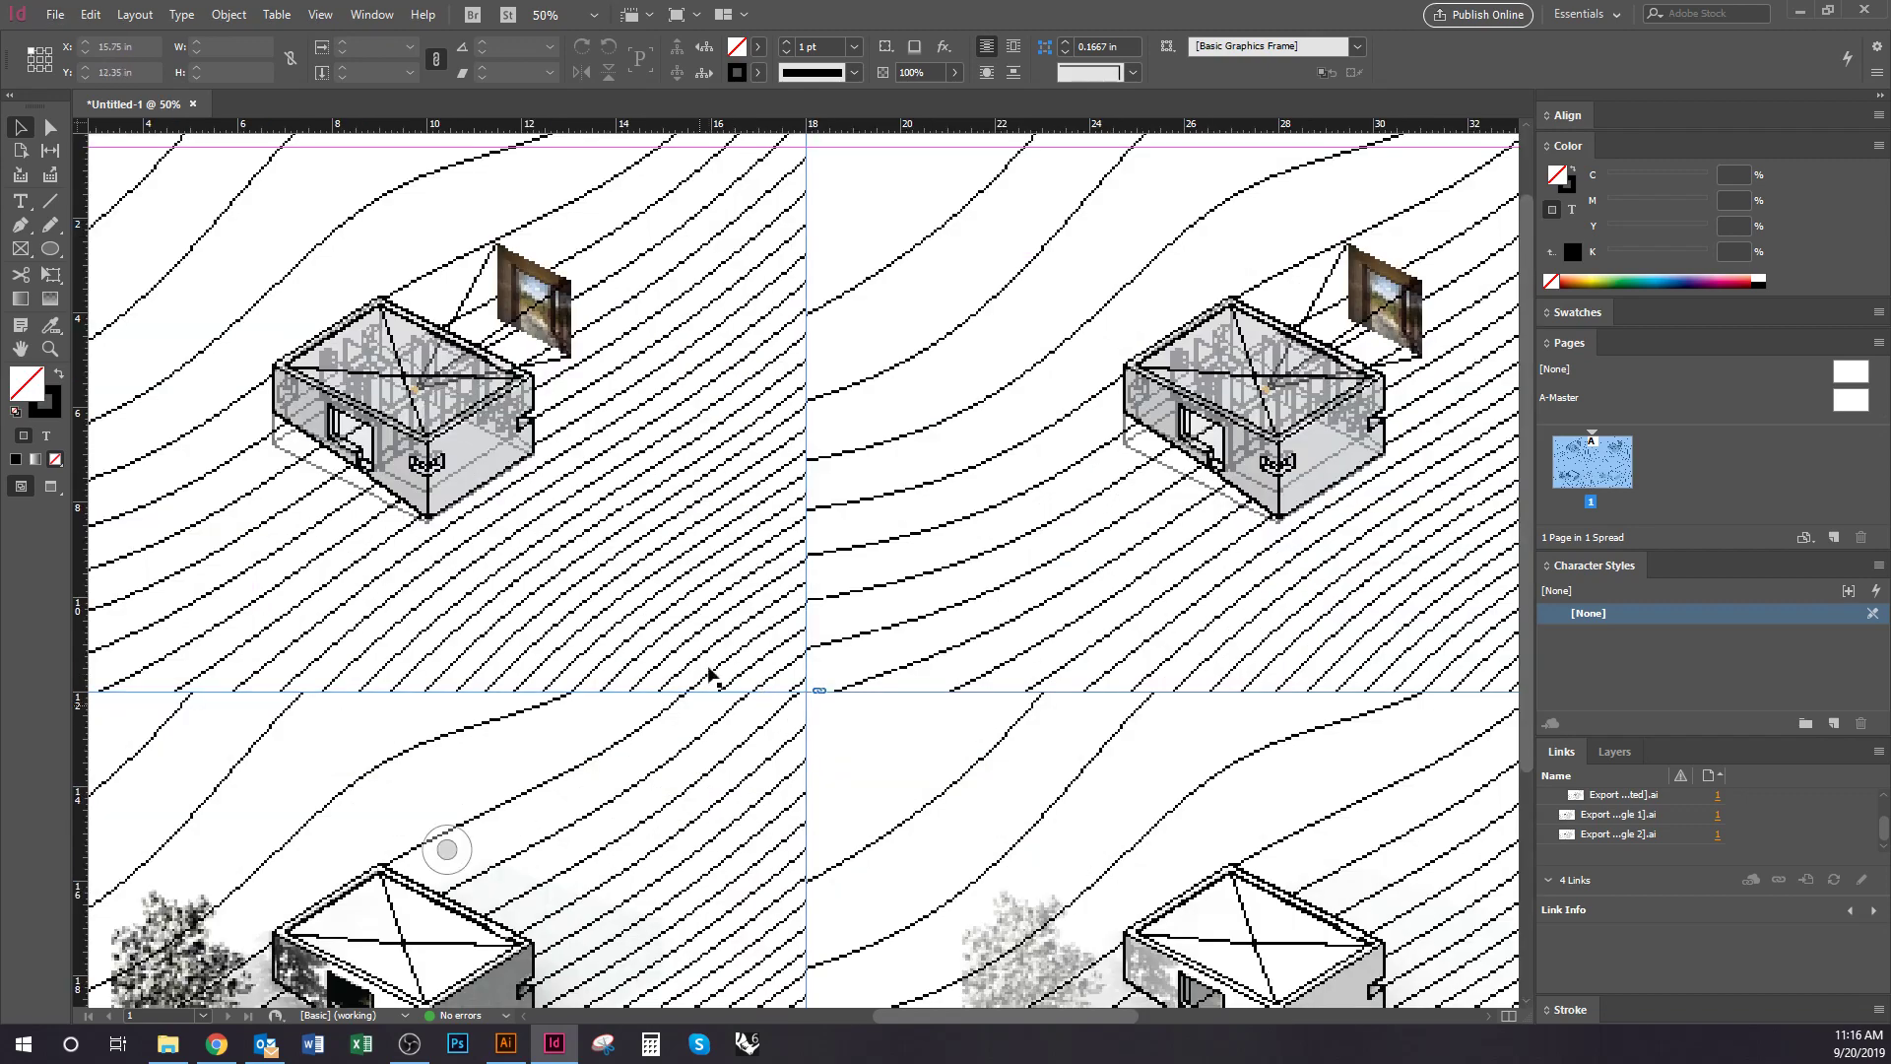
left_click_drag(684, 689, 354, 366)
left_click_drag(578, 548, 528, 548)
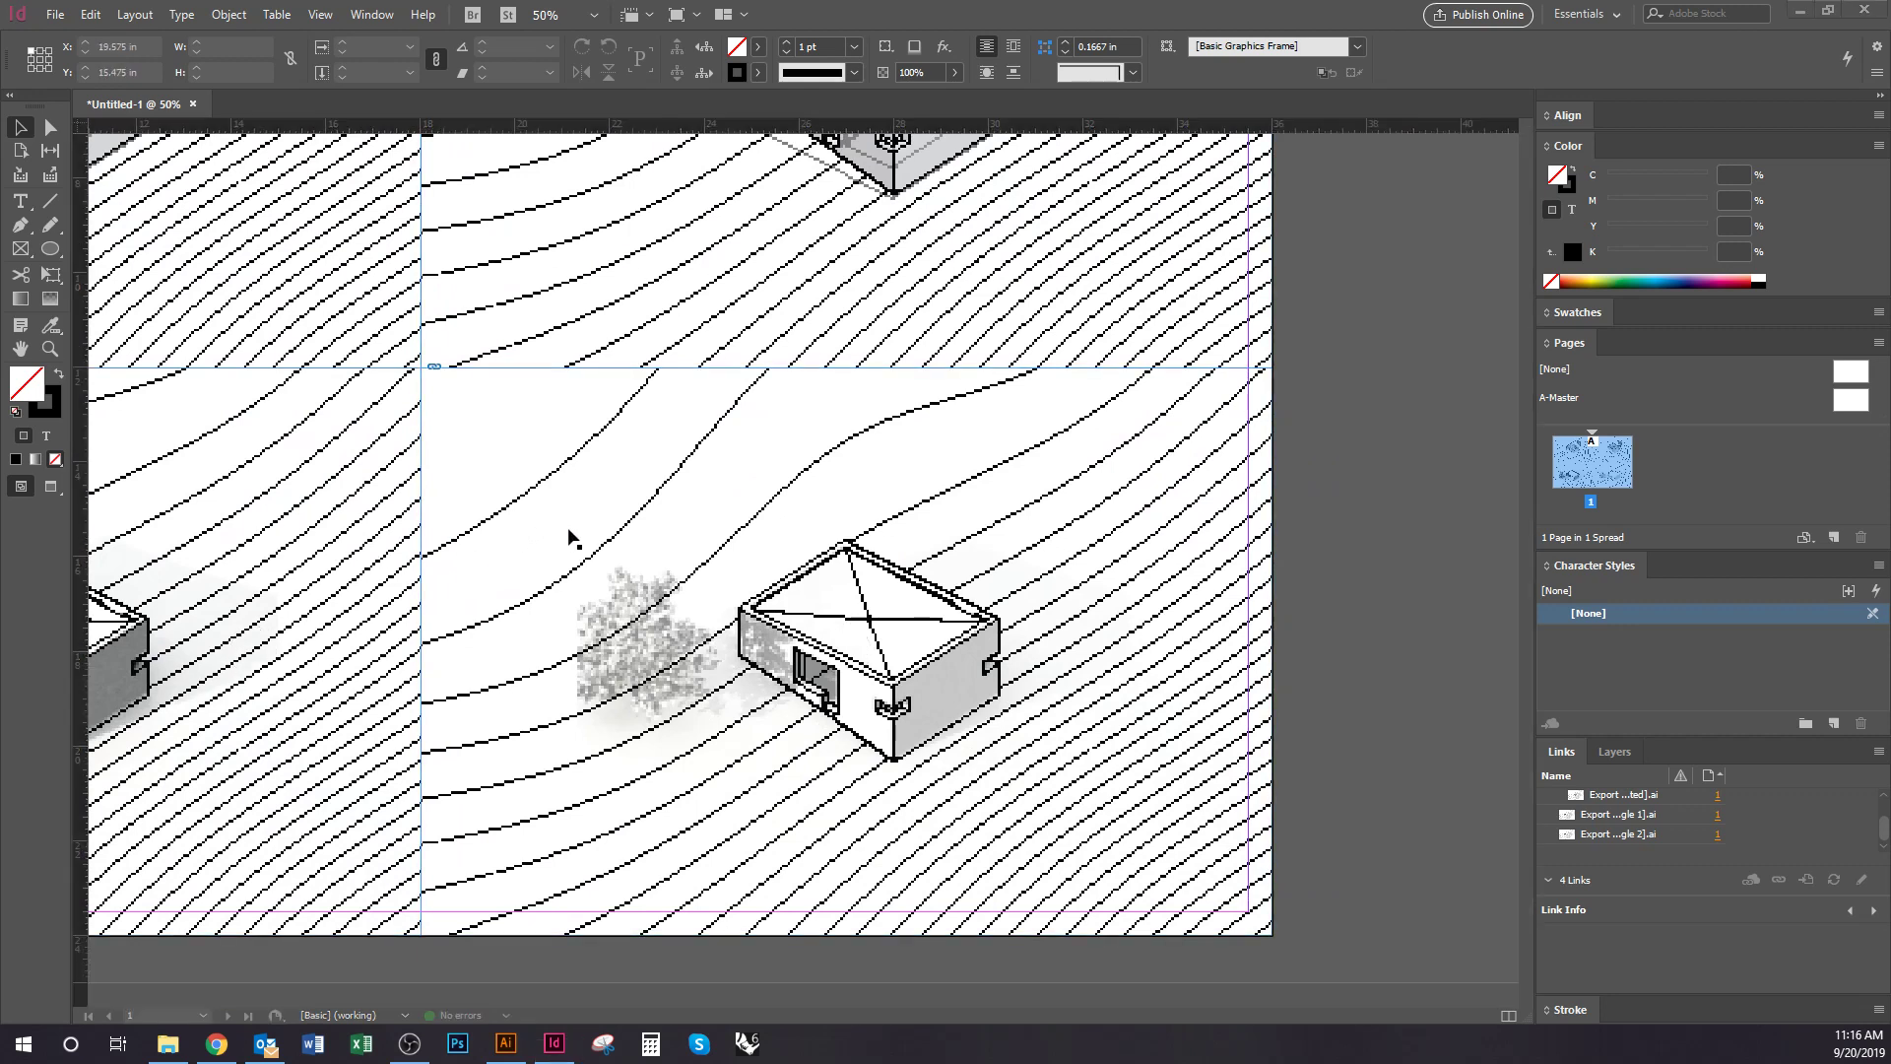
left_click_drag(1027, 683, 1096, 737)
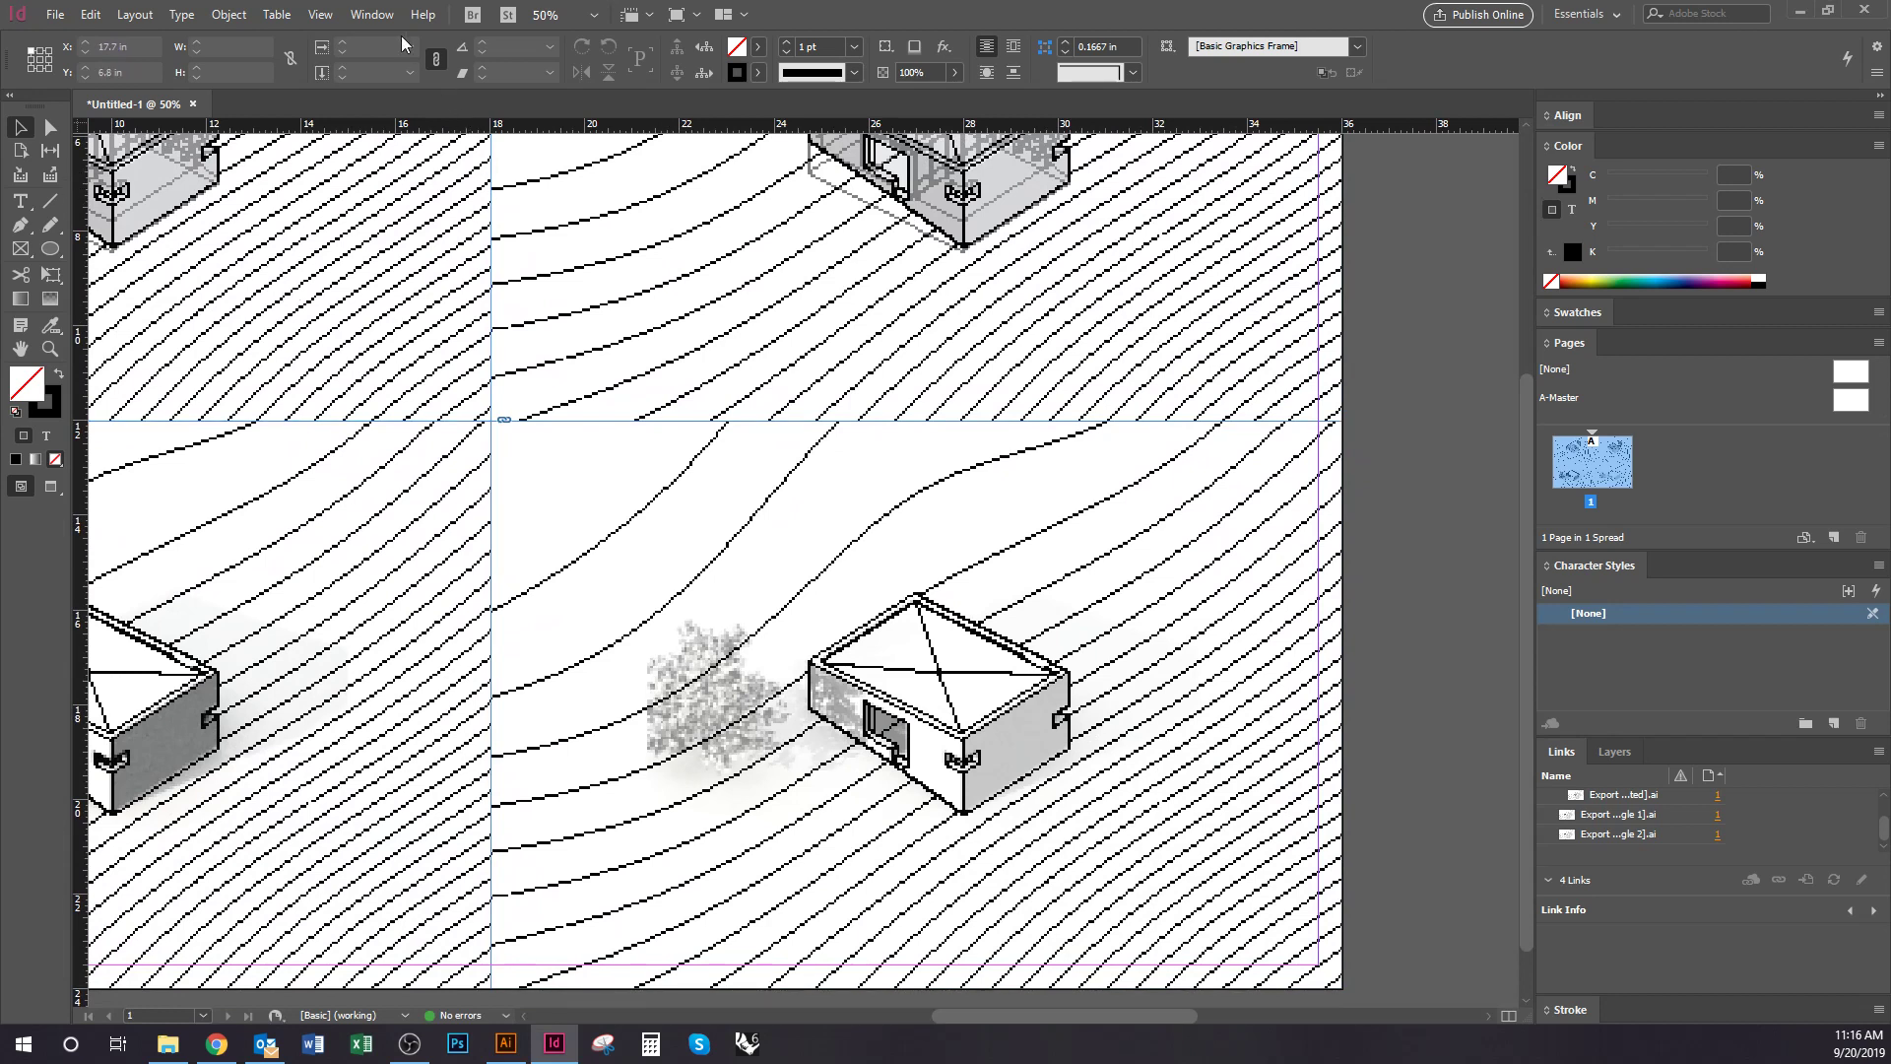
left_click(321, 13)
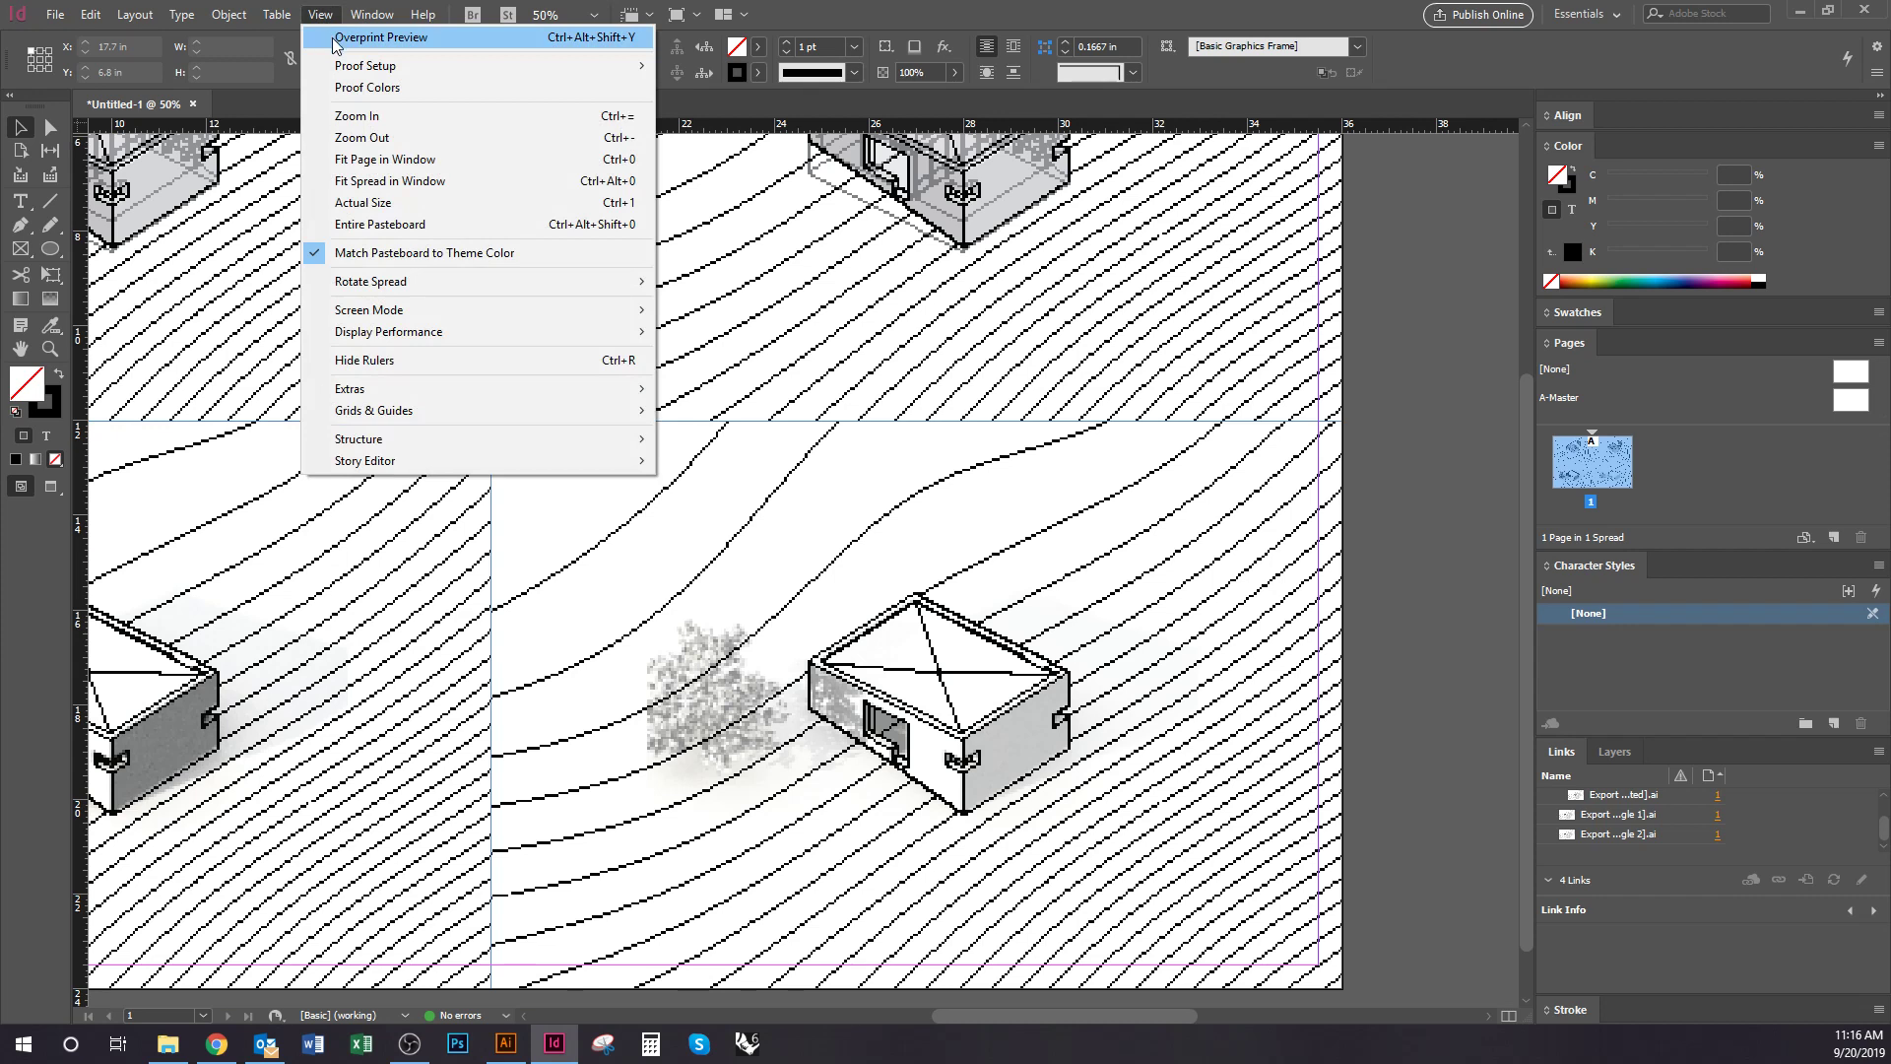
left_click(336, 40)
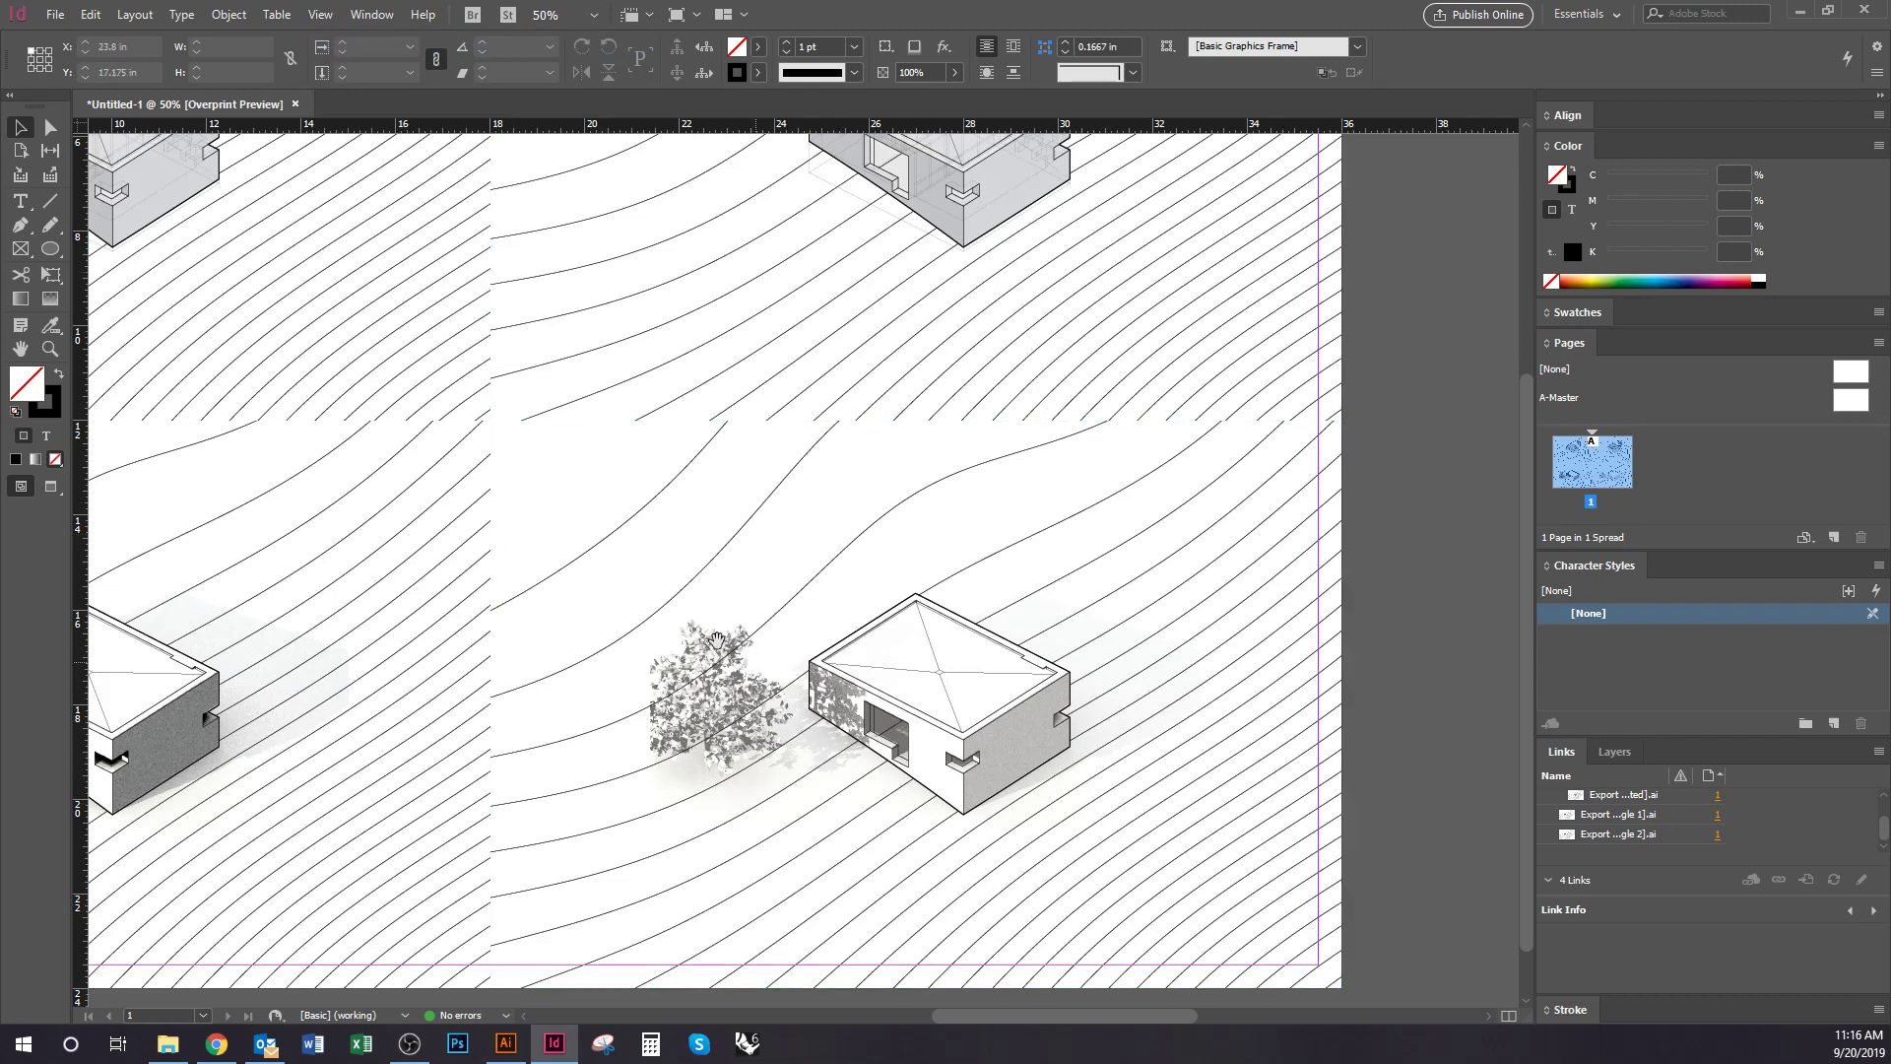
left_click_drag(879, 725, 1280, 950)
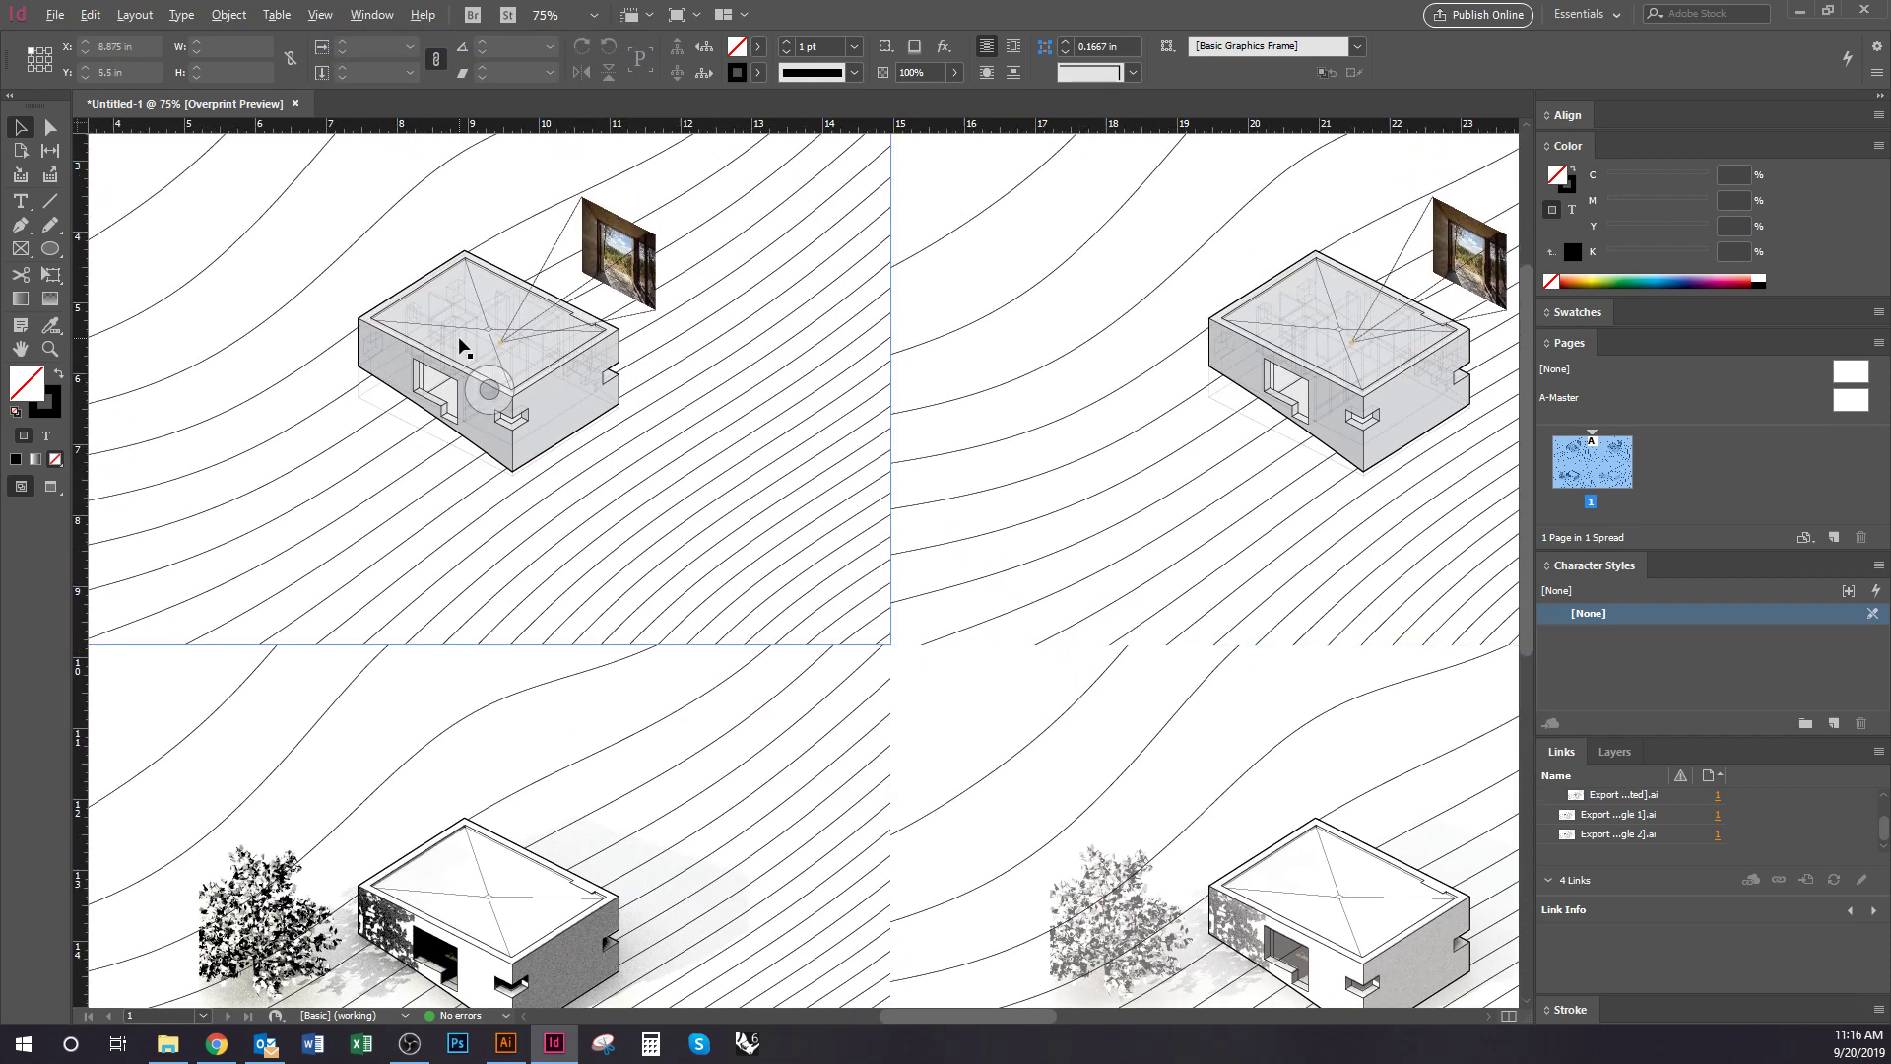
scroll(464, 346, "up", 2)
left_click_drag(665, 428, 611, 515)
left_click_drag(971, 515, 522, 597)
scroll(522, 597, "down", 1)
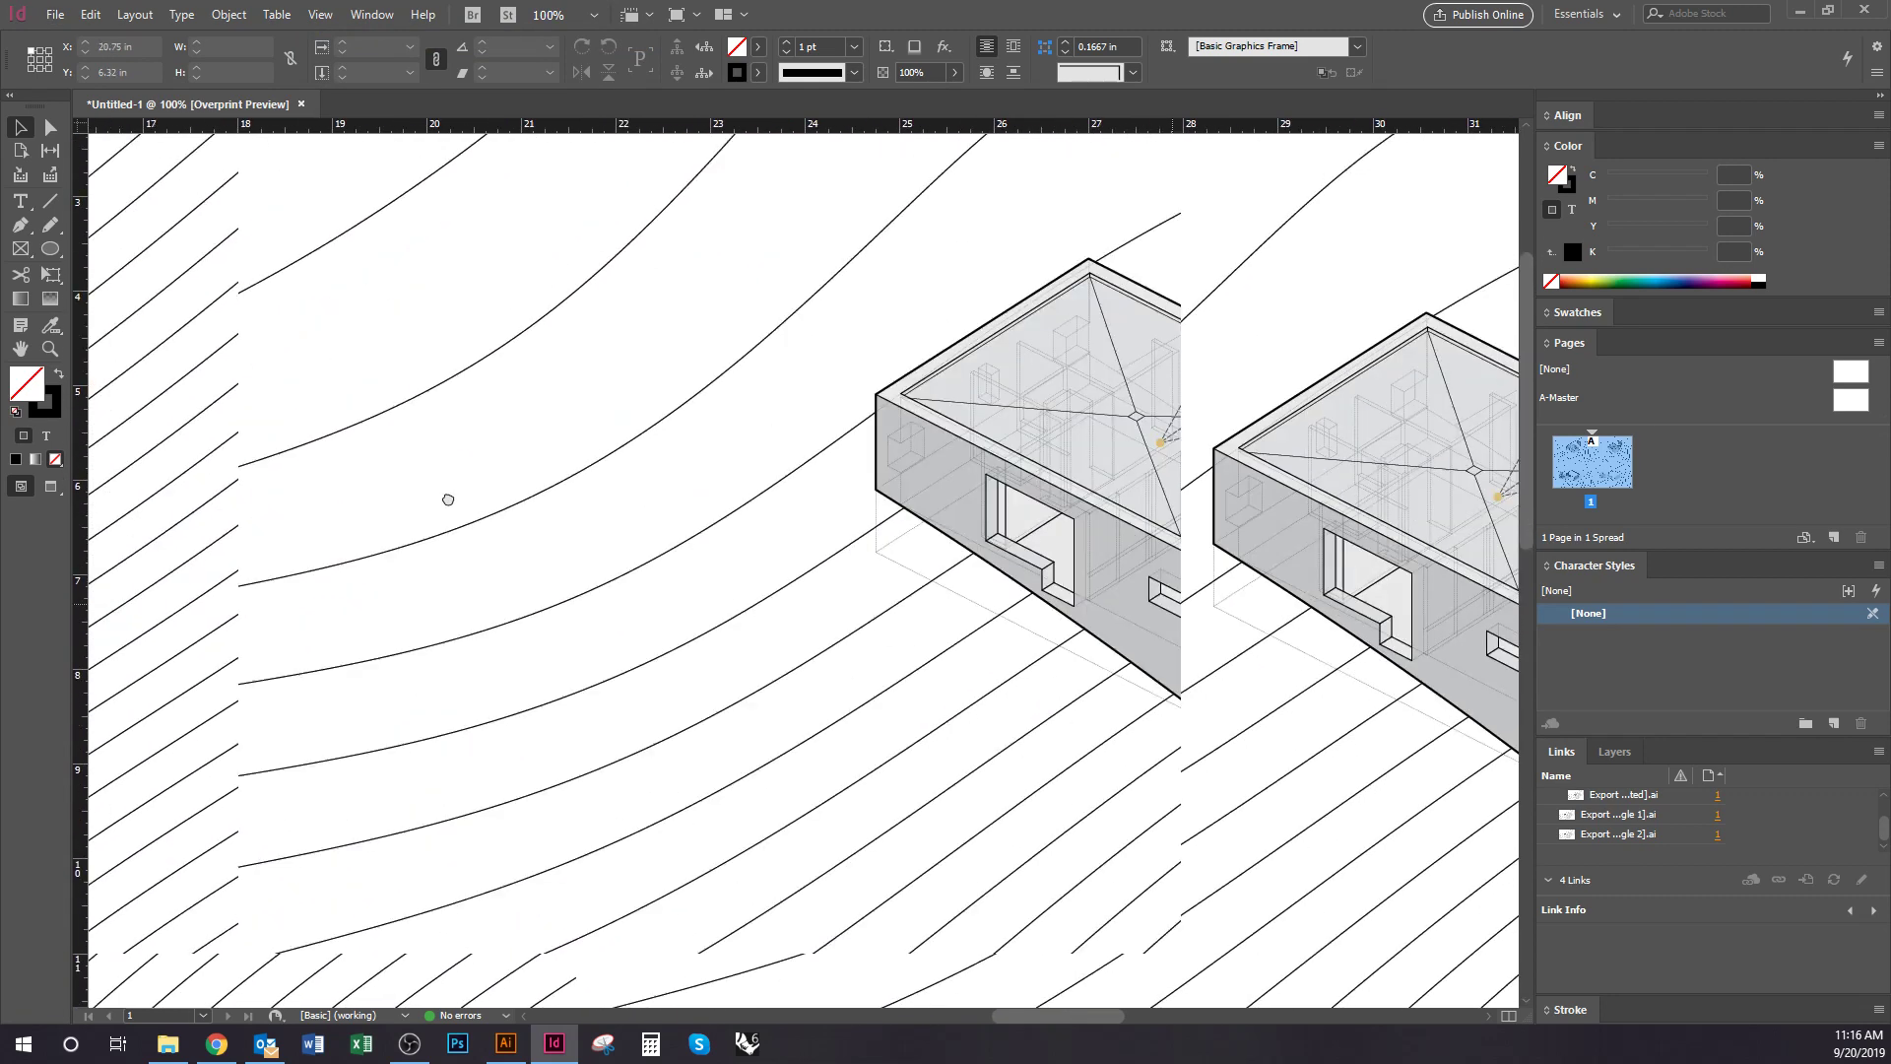
left_click_drag(848, 666, 1119, 351)
scroll(655, 492, "down", 1)
left_click_drag(1061, 508, 1038, 541)
left_click(719, 780)
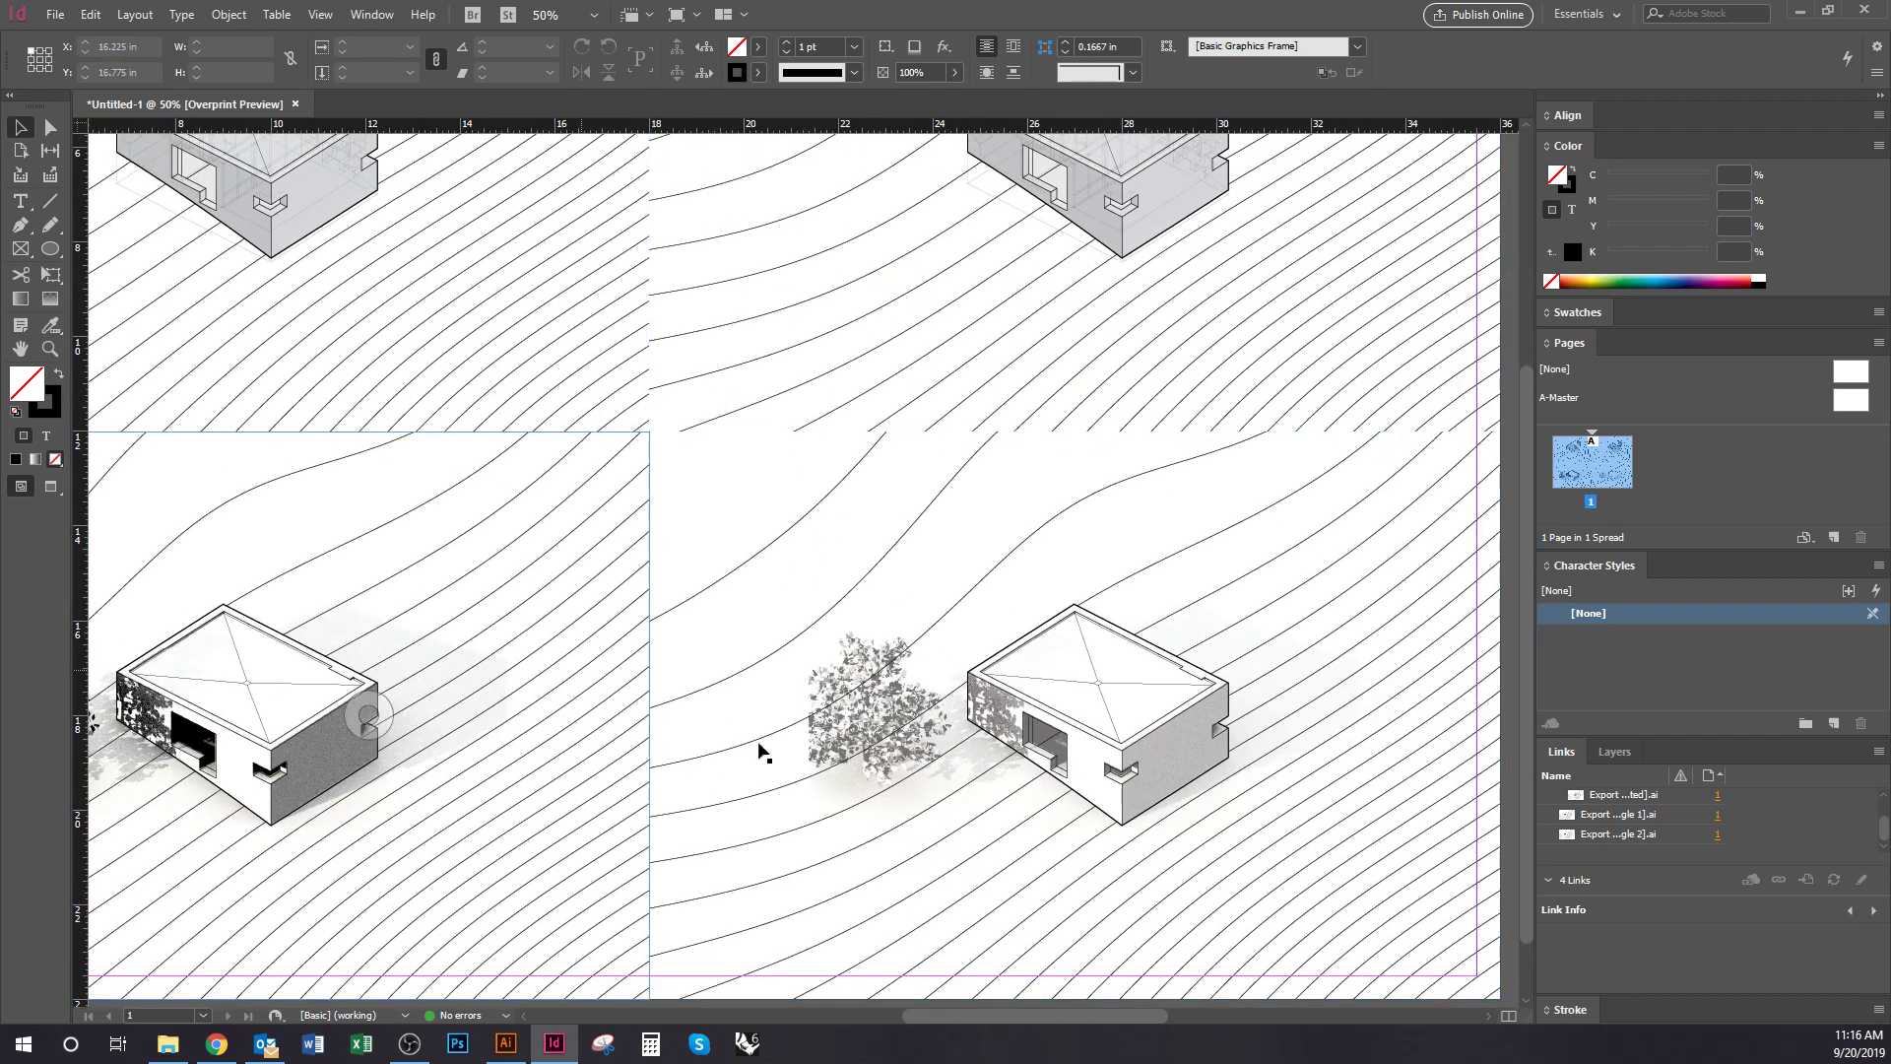
left_click(579, 384)
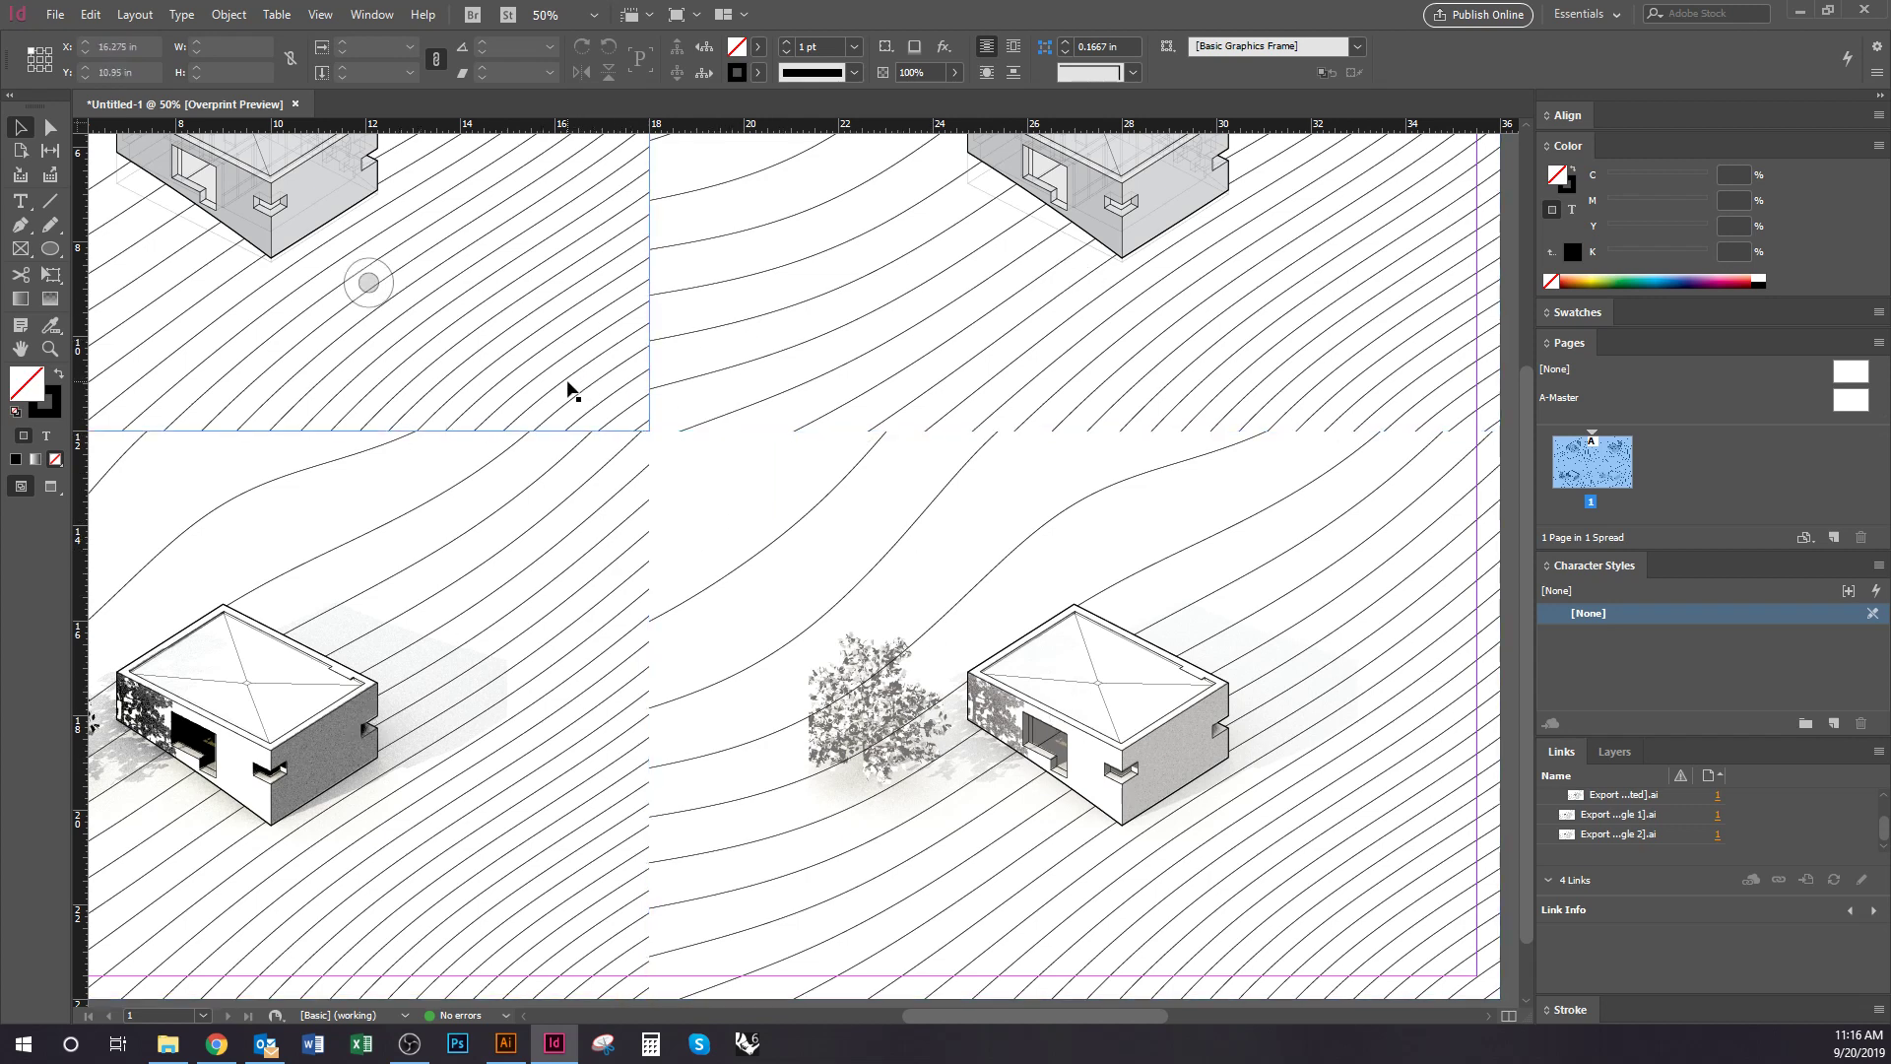
left_click(624, 717)
scroll(764, 675, "left", 3)
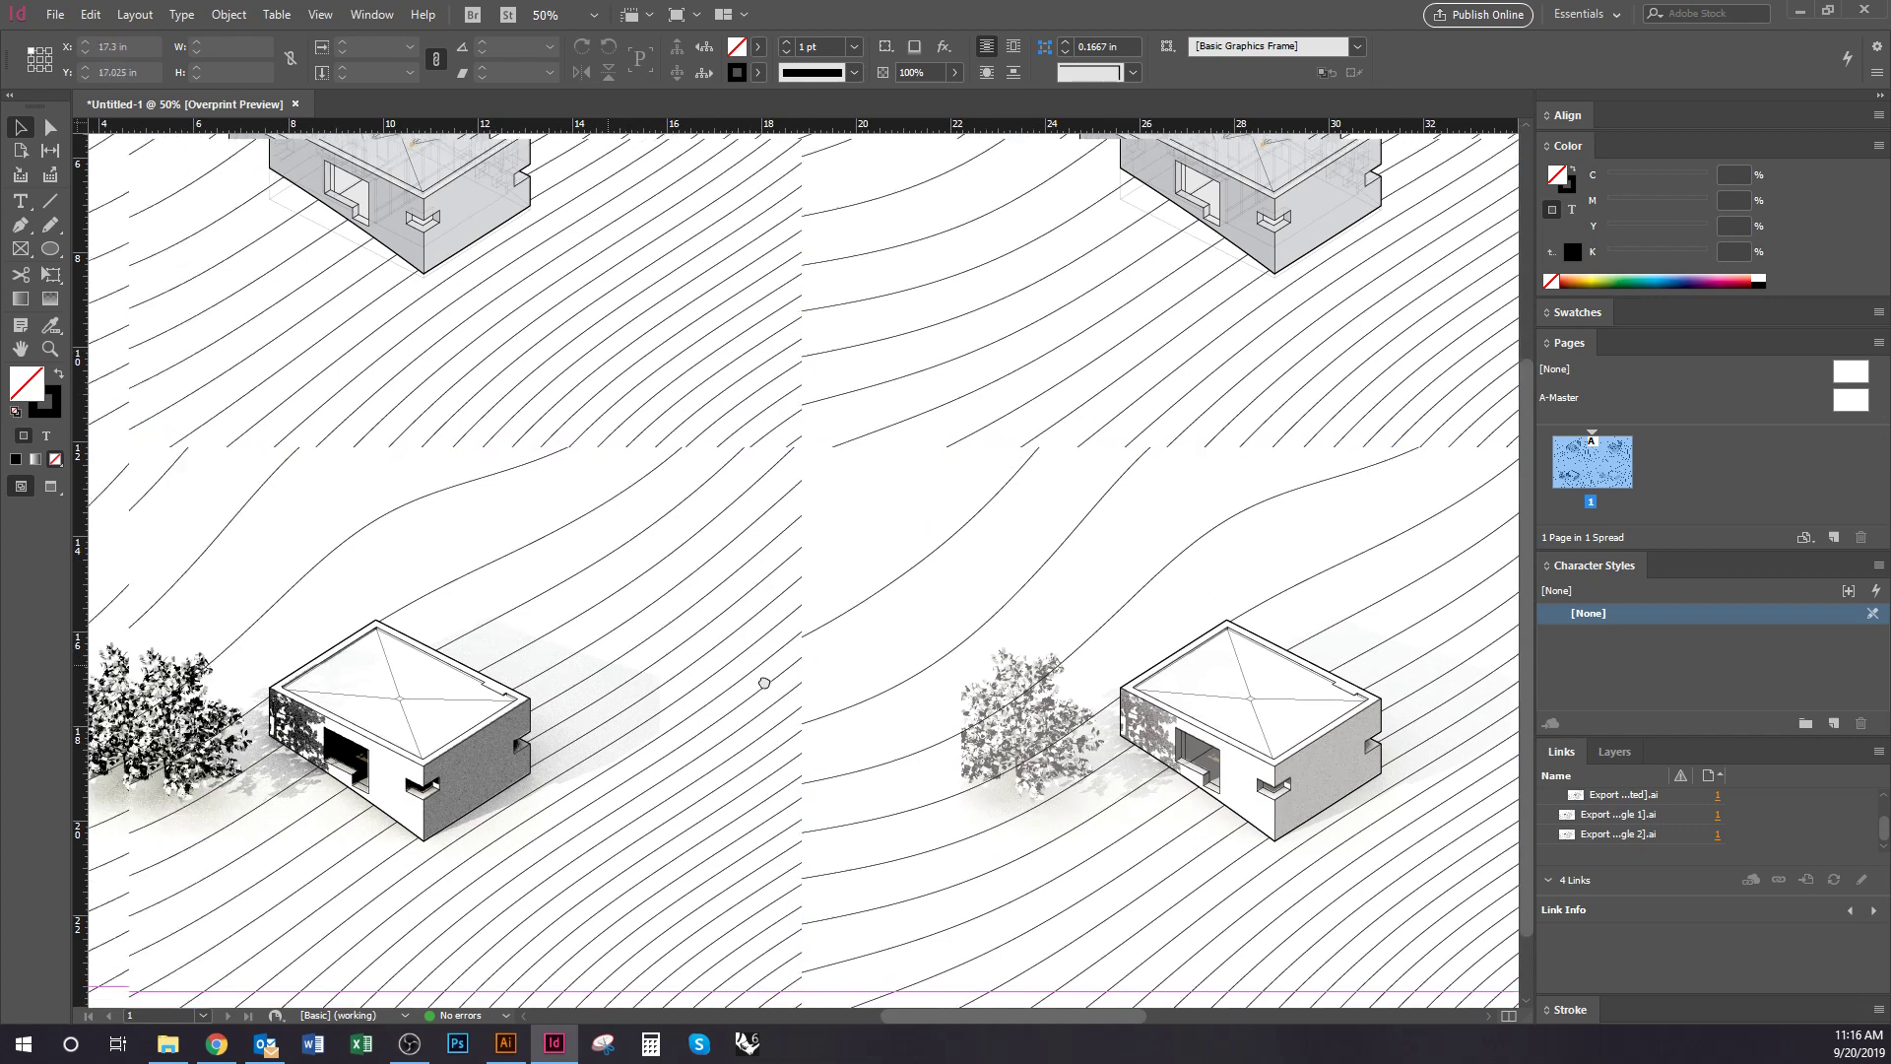
scroll(689, 489, "right", 2)
scroll(654, 486, "up", 1)
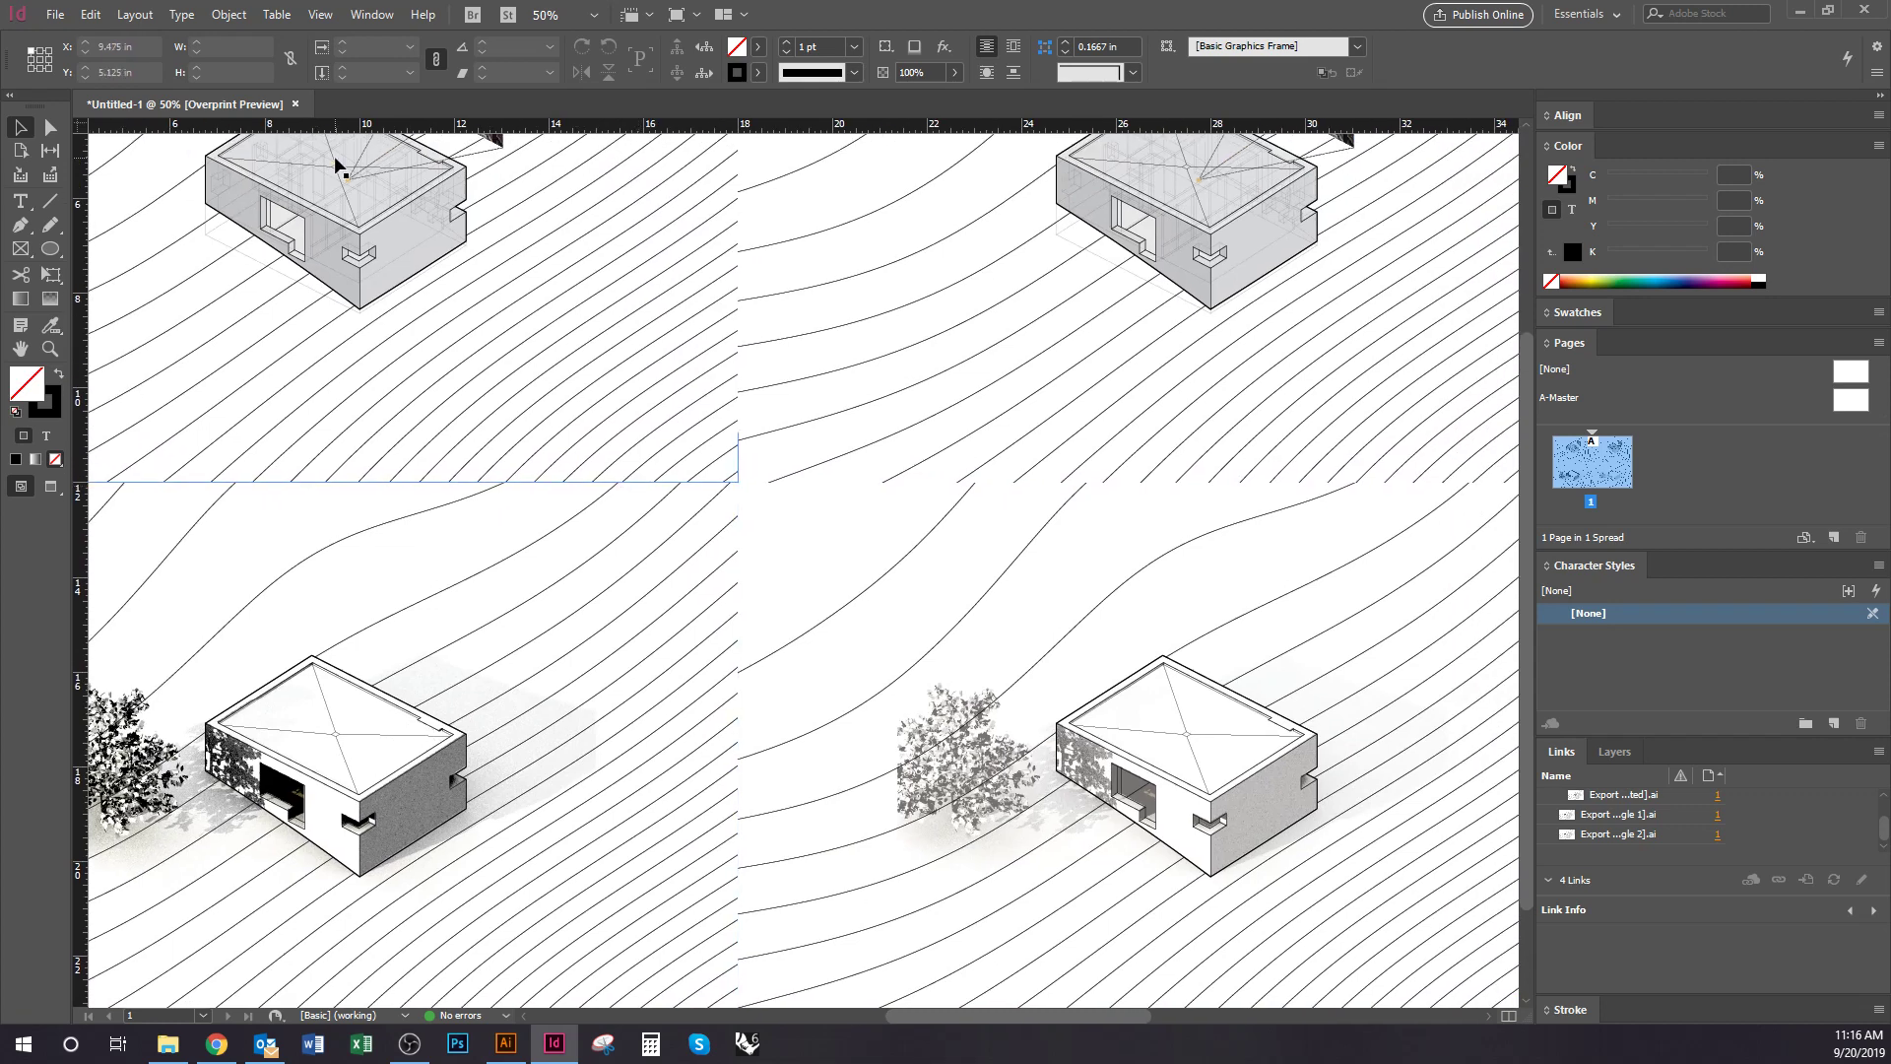
left_click_drag(586, 378, 571, 374)
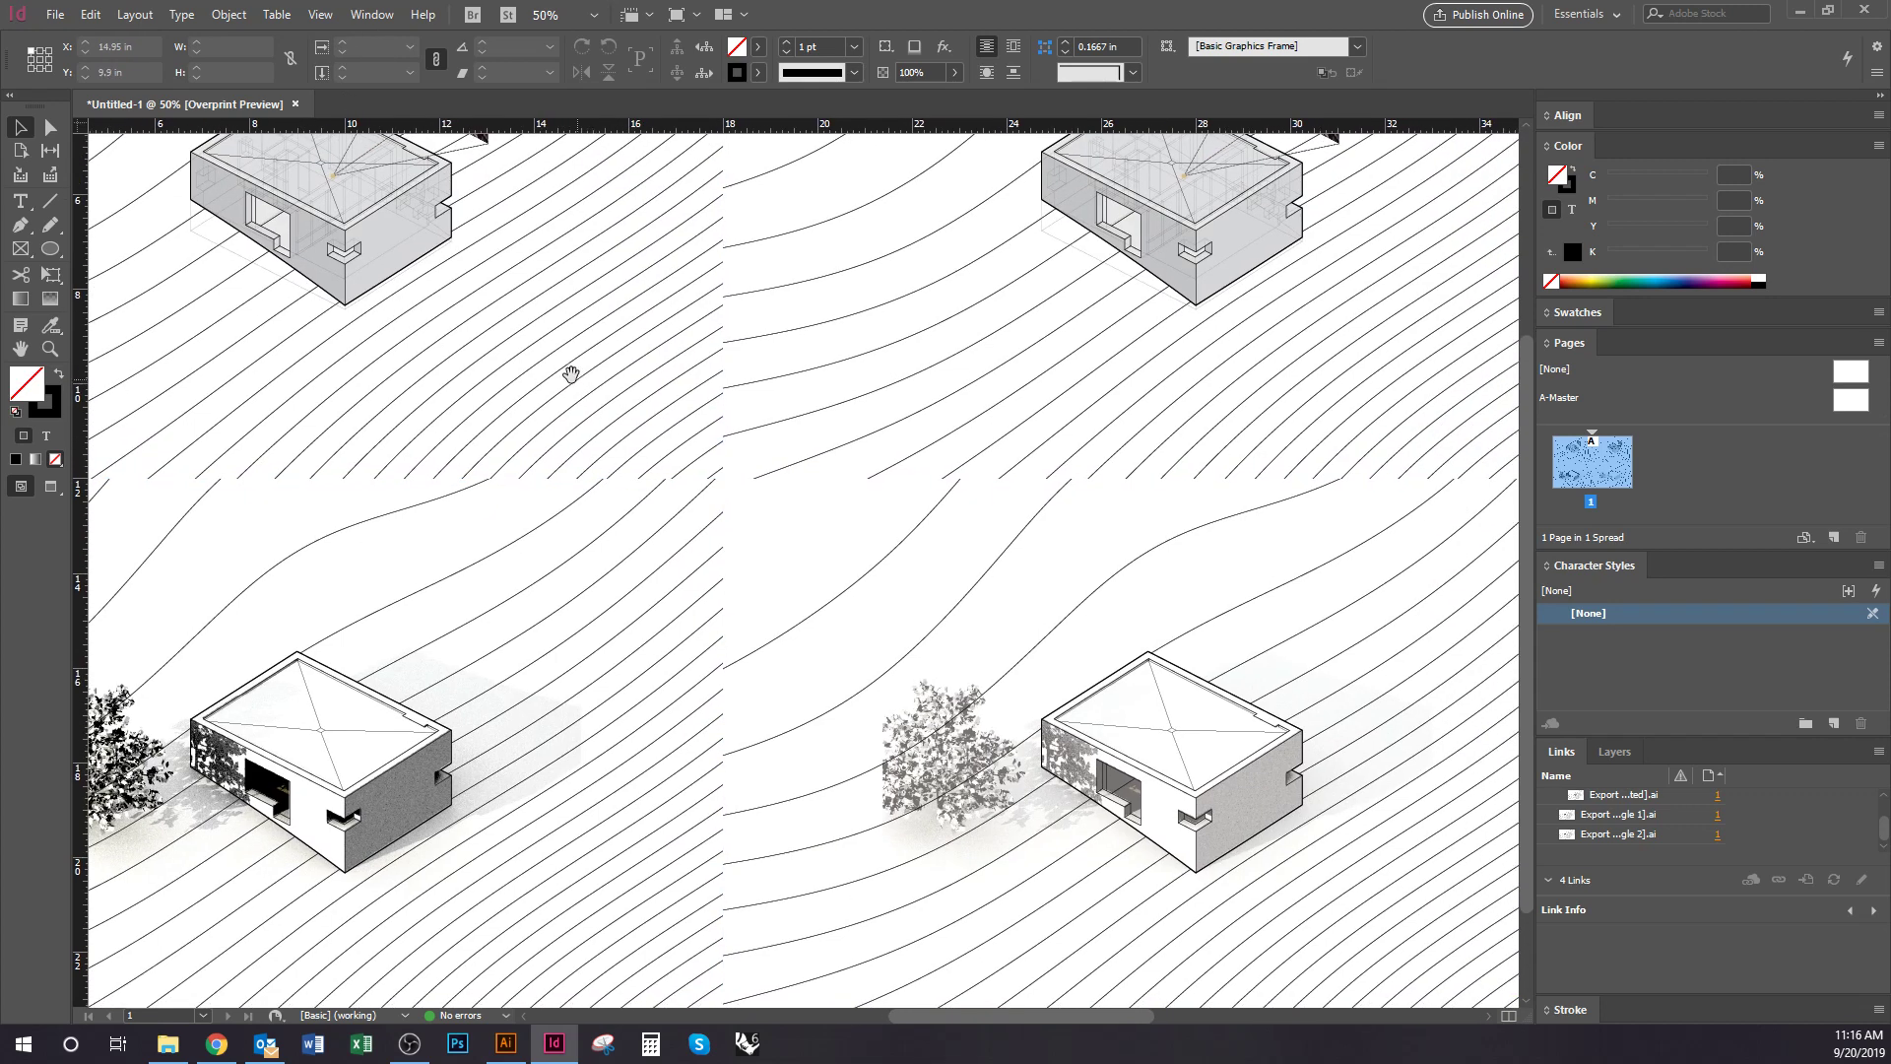
left_click(378, 20)
left_click(378, 19)
left_click(320, 14)
left_click(379, 37)
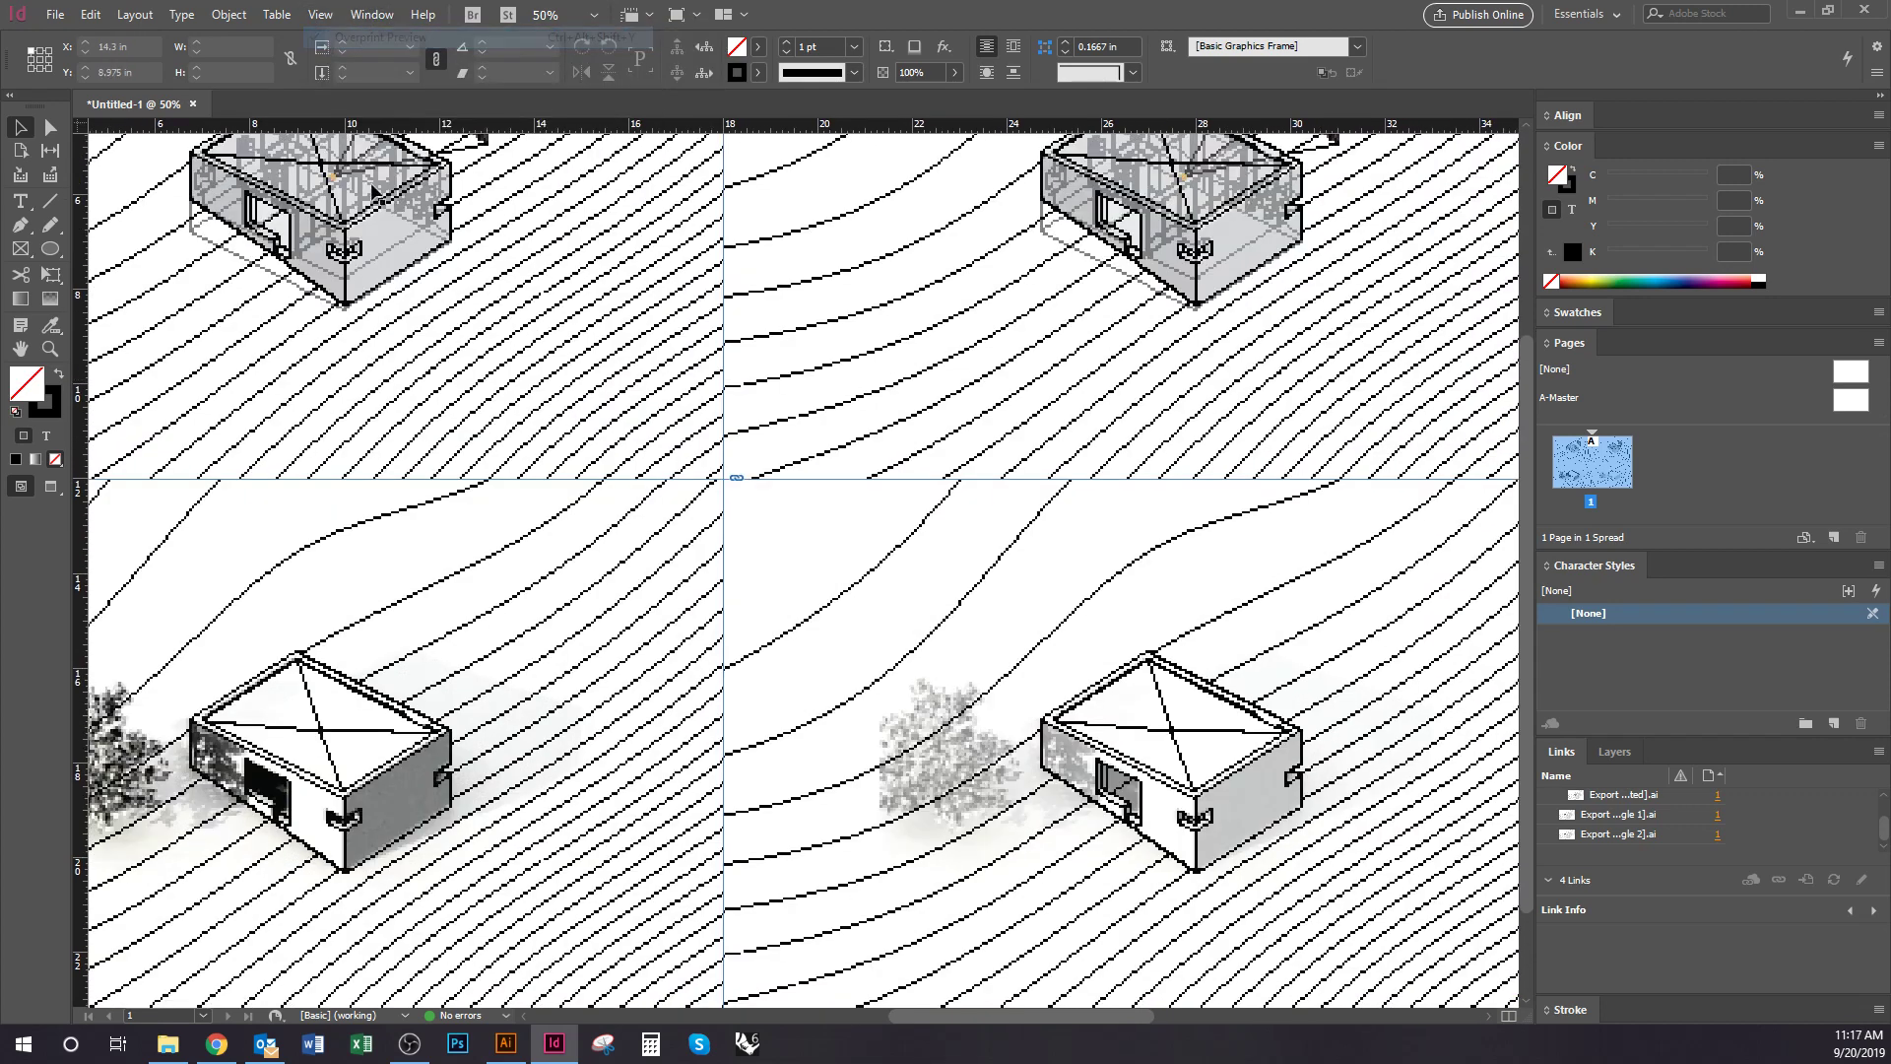
Turn on Overprint Preview and zoom around the diagrams to check their shading and tree detail
key("ctrl+minus")
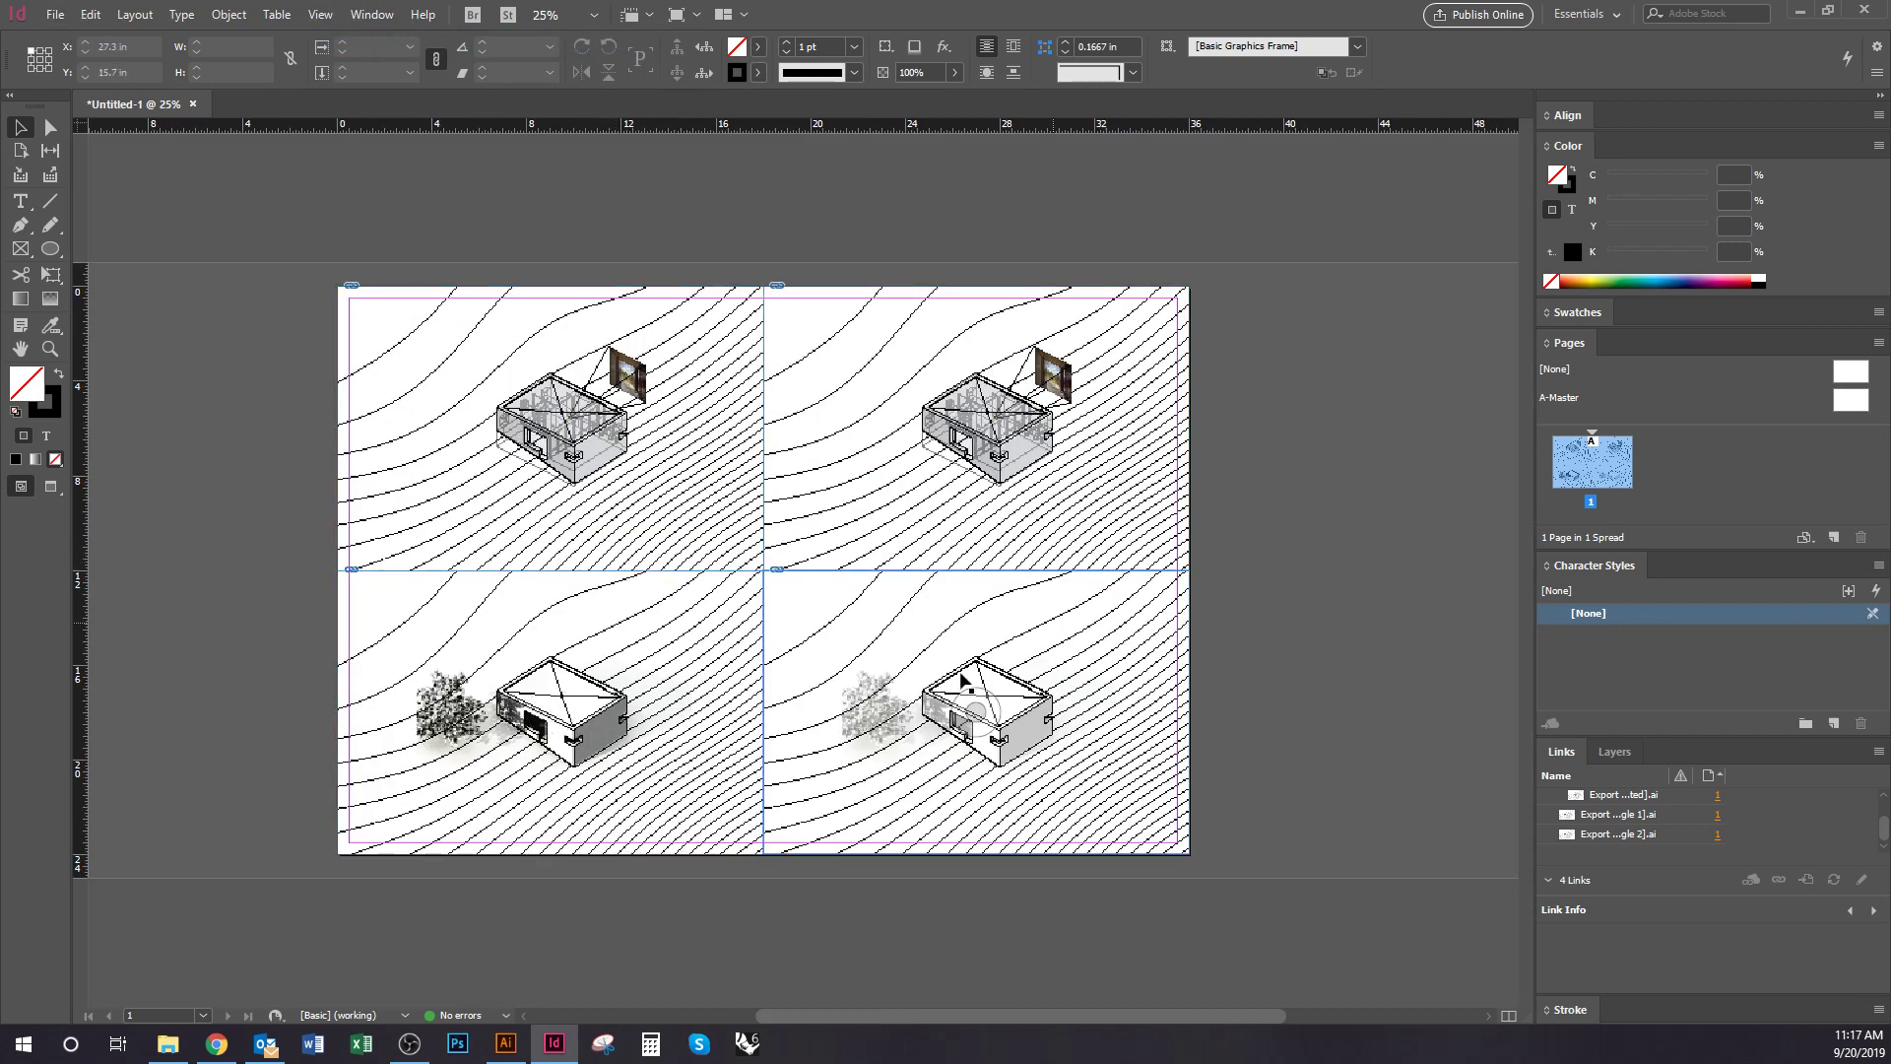
key("ctrl+equal")
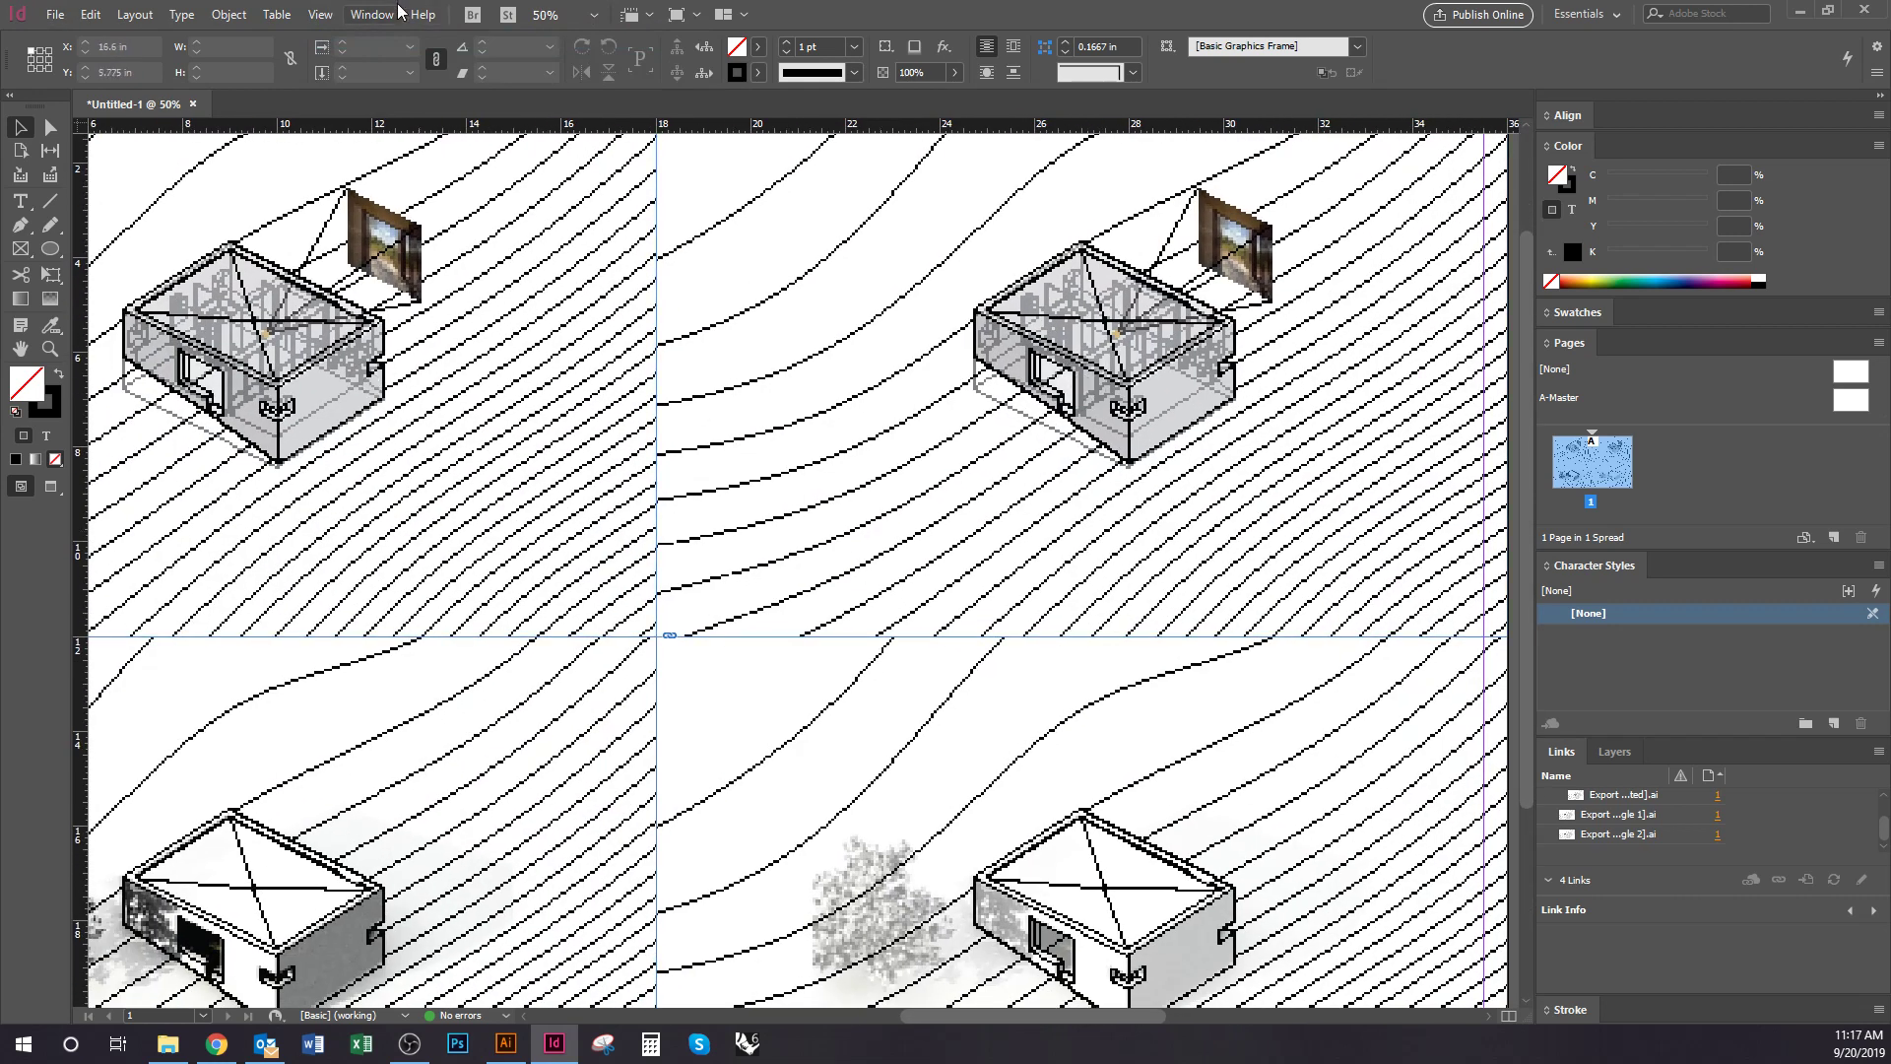
left_click(320, 15)
left_click(359, 38)
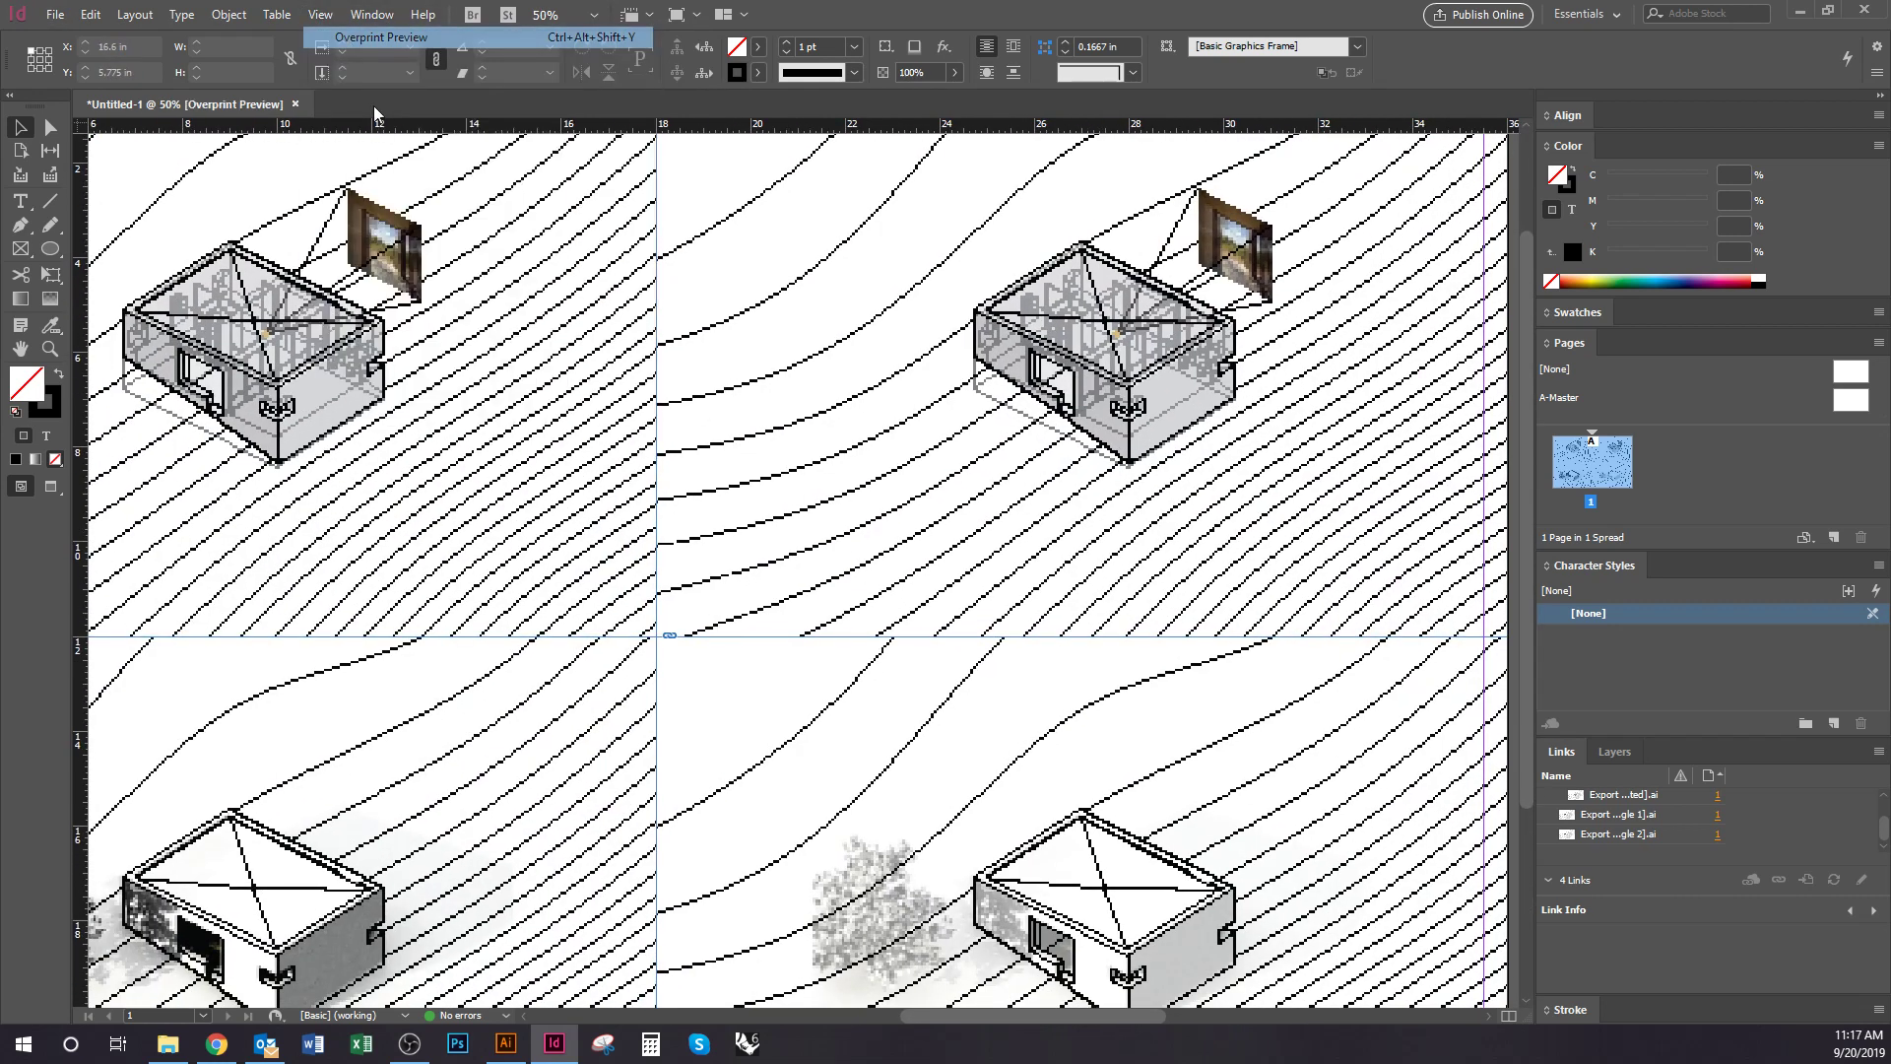
left_click_drag(1063, 624, 995, 490)
key("ctrl+equal")
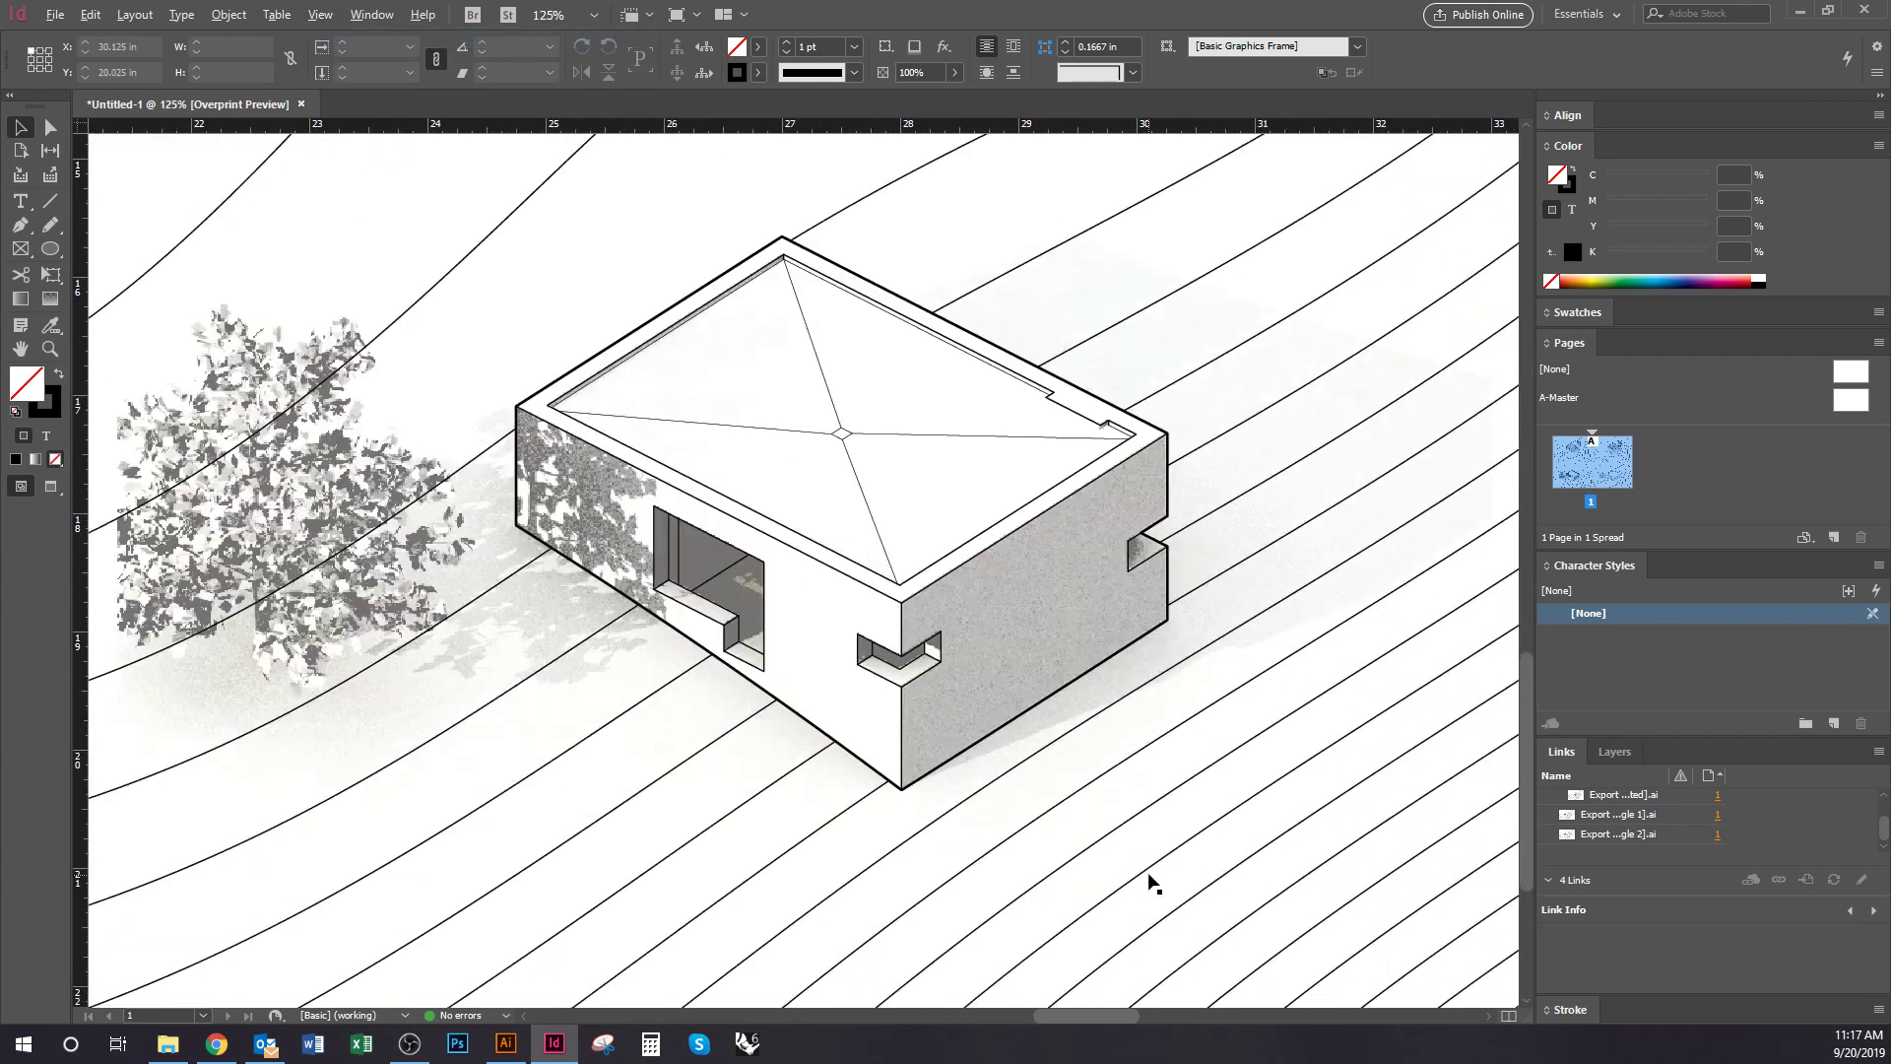
key("ctrl+minus")
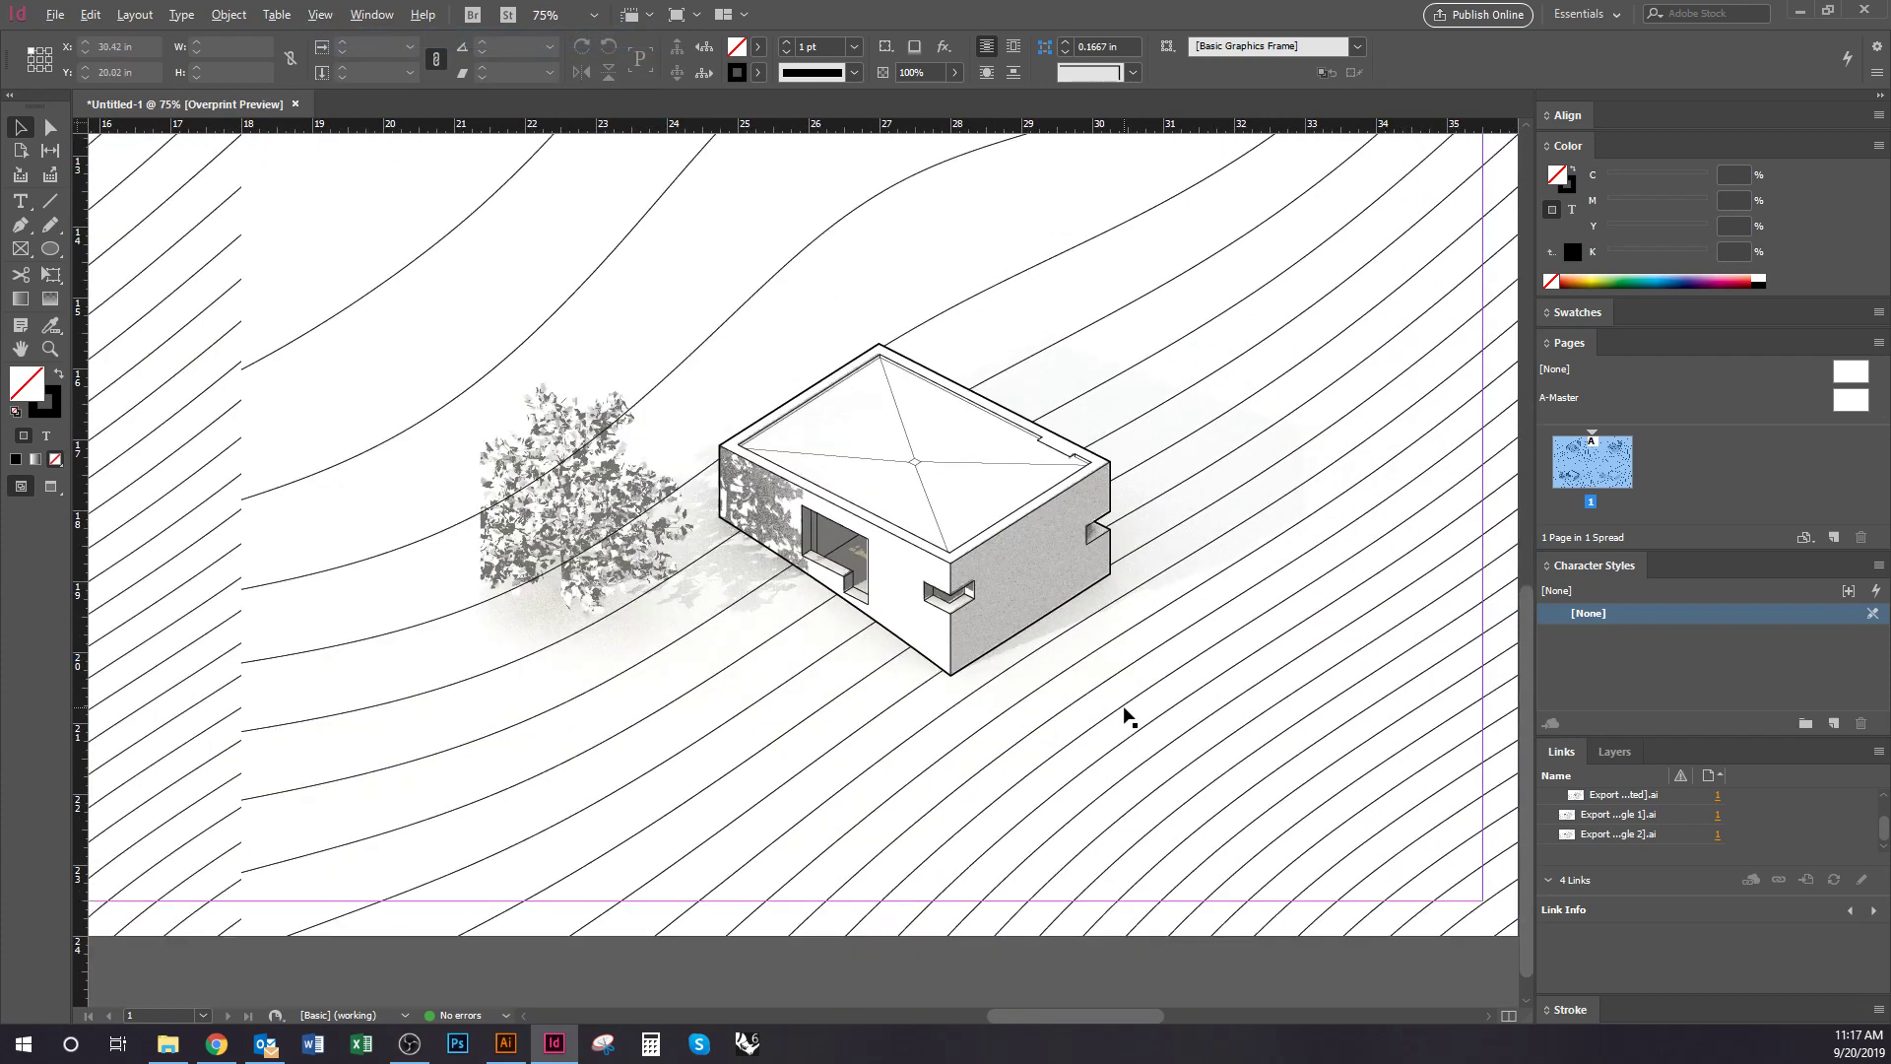
left_click_drag(1263, 740, 900, 1004)
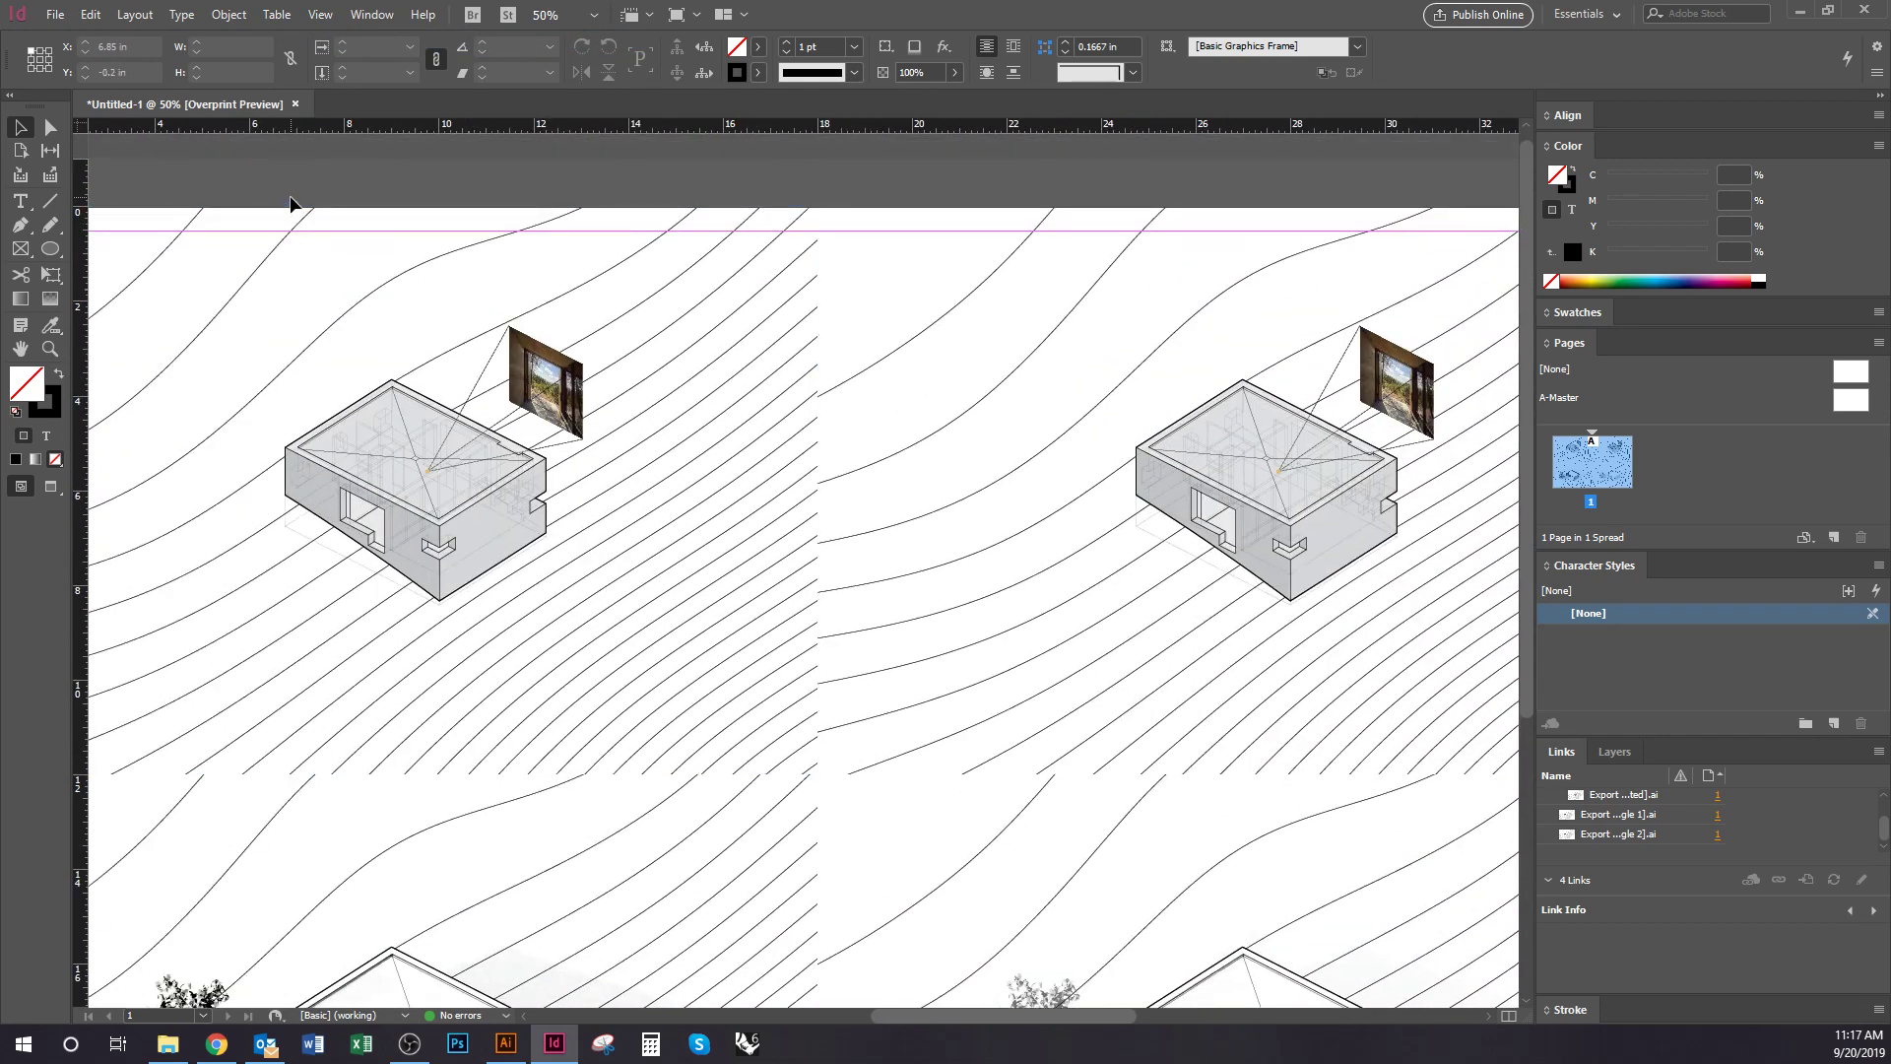
Switch Overprint Preview back off
left_click(335, 22)
left_click(369, 35)
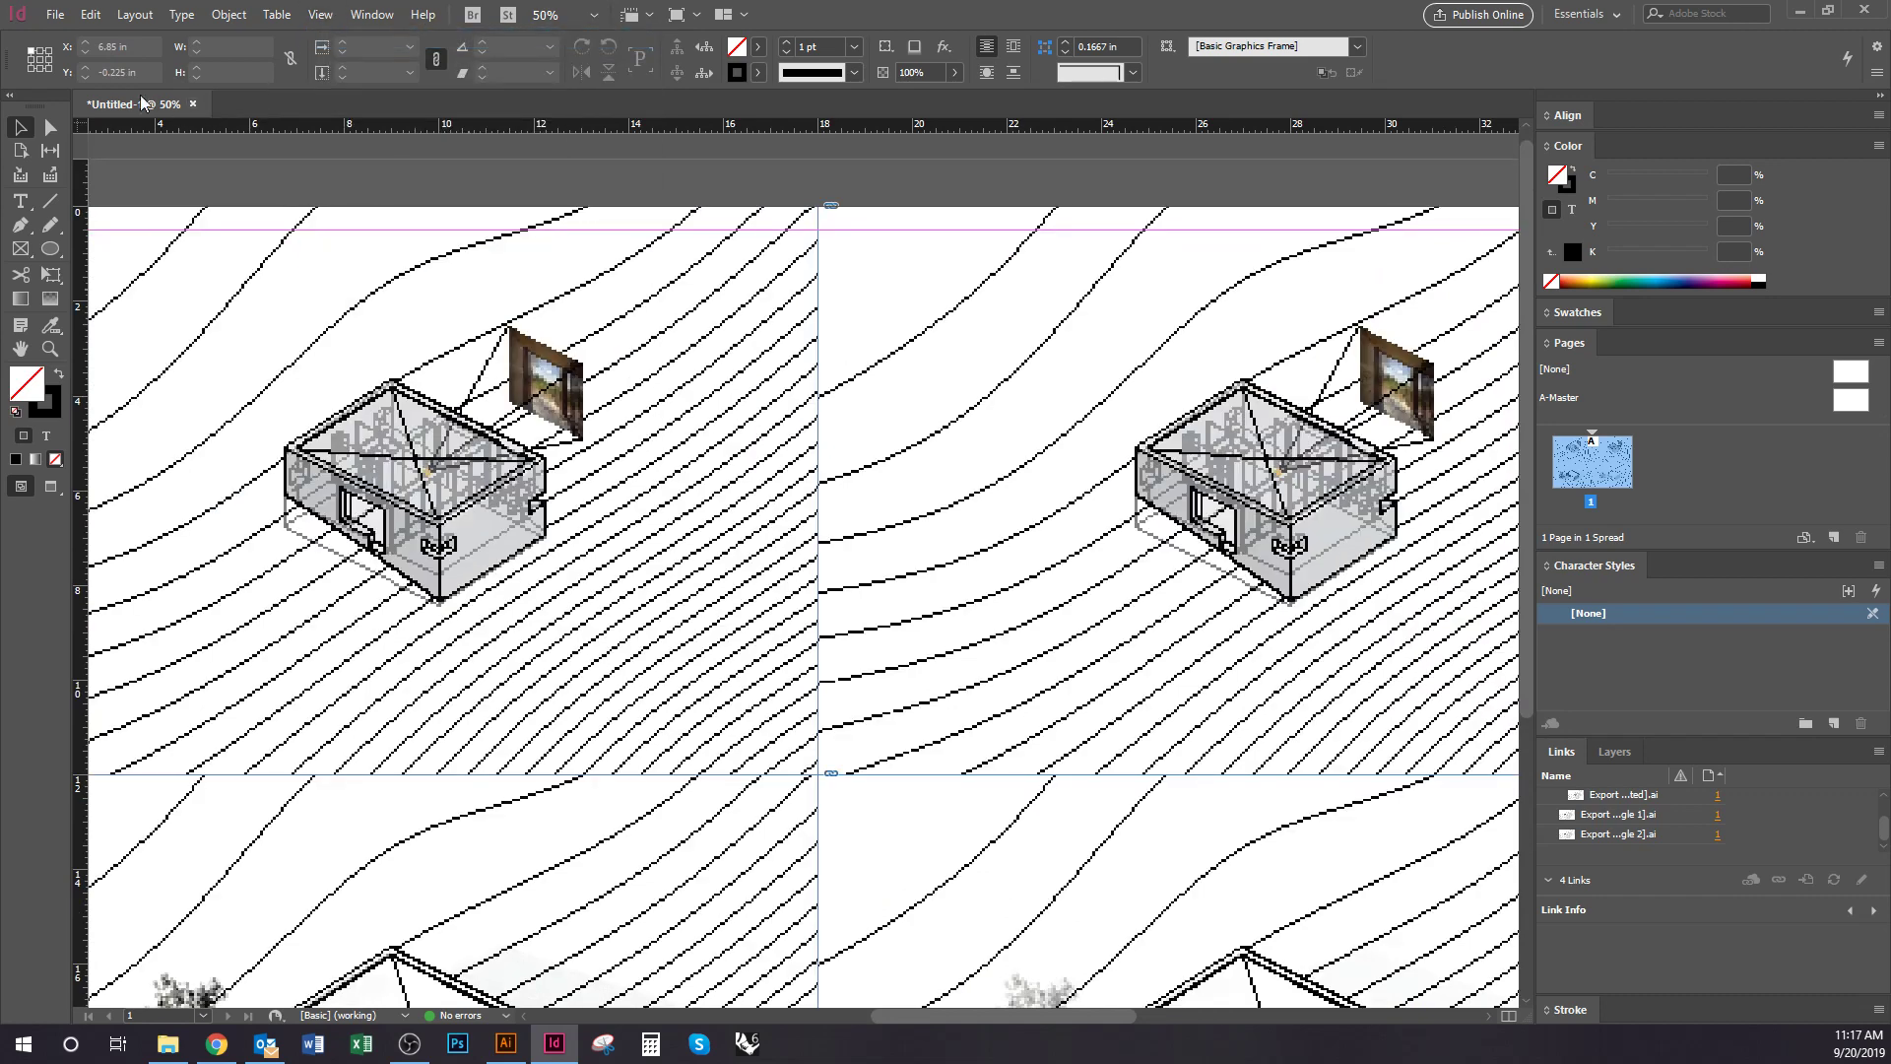
left_click(55, 15)
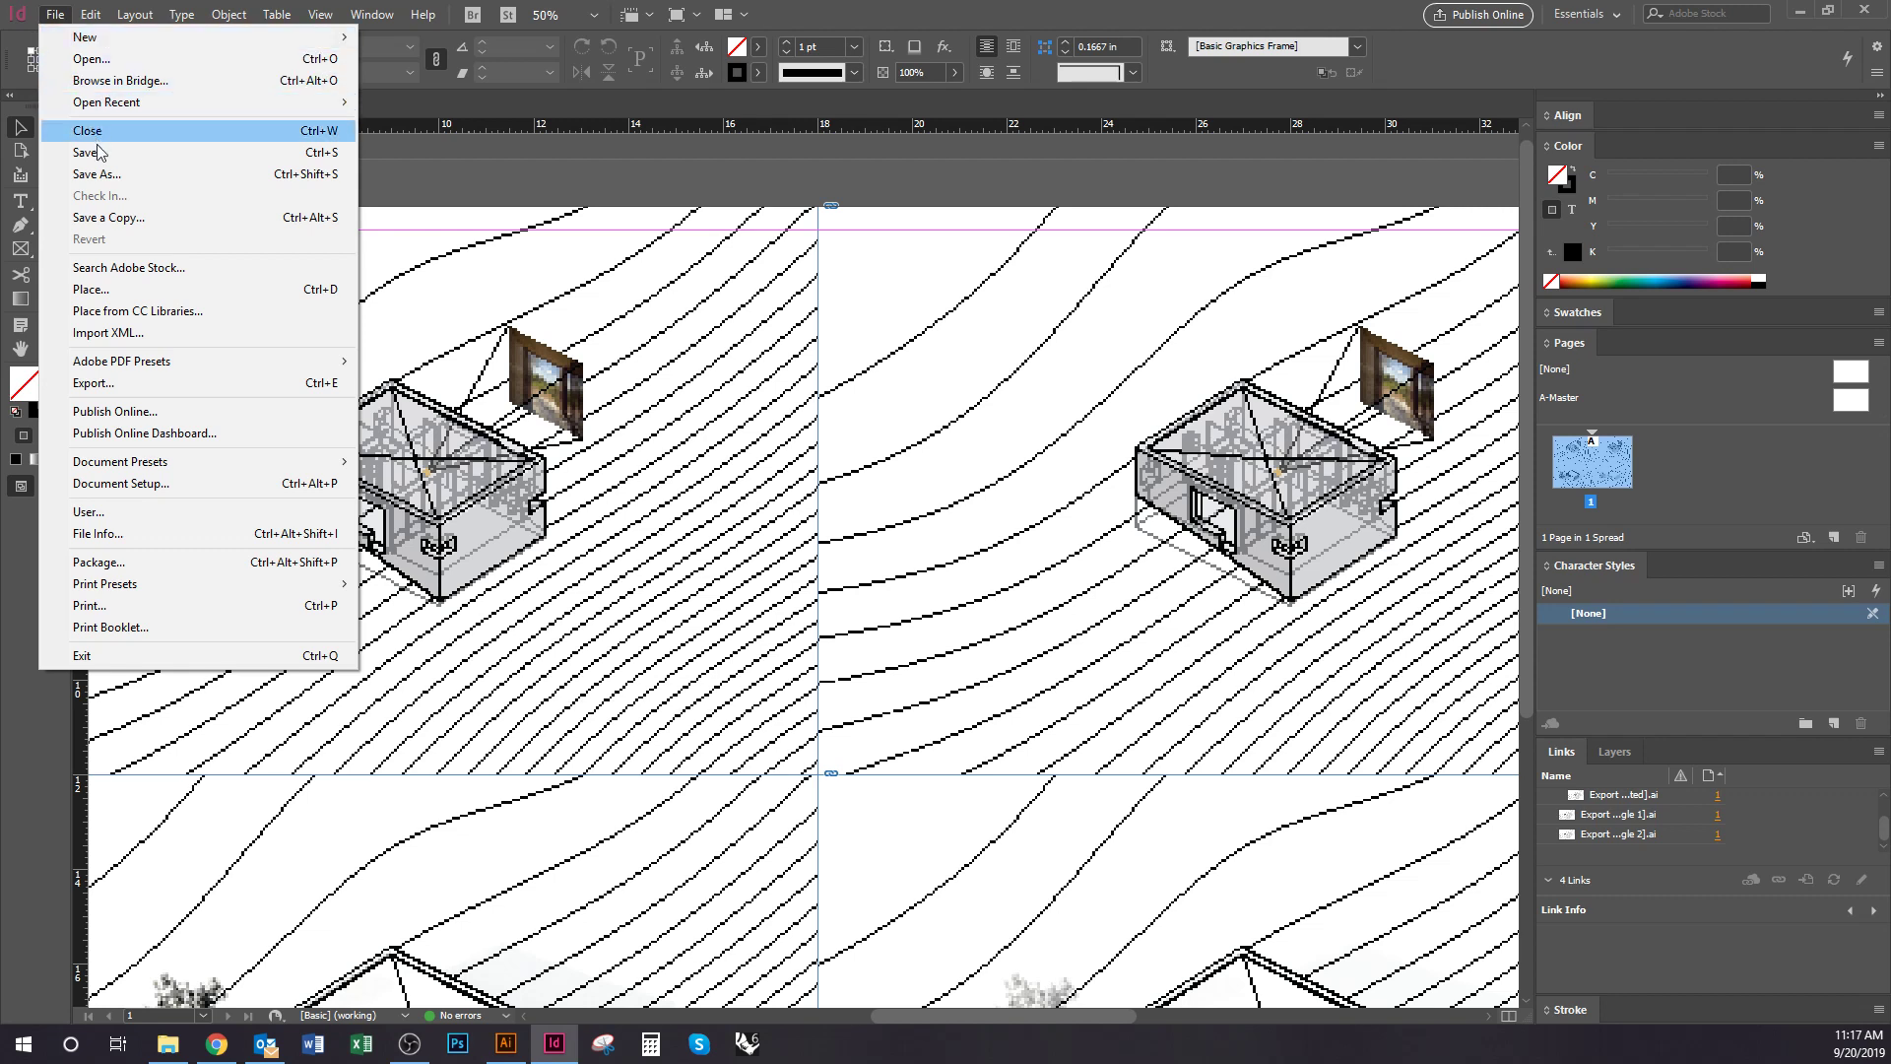
left_click(129, 173)
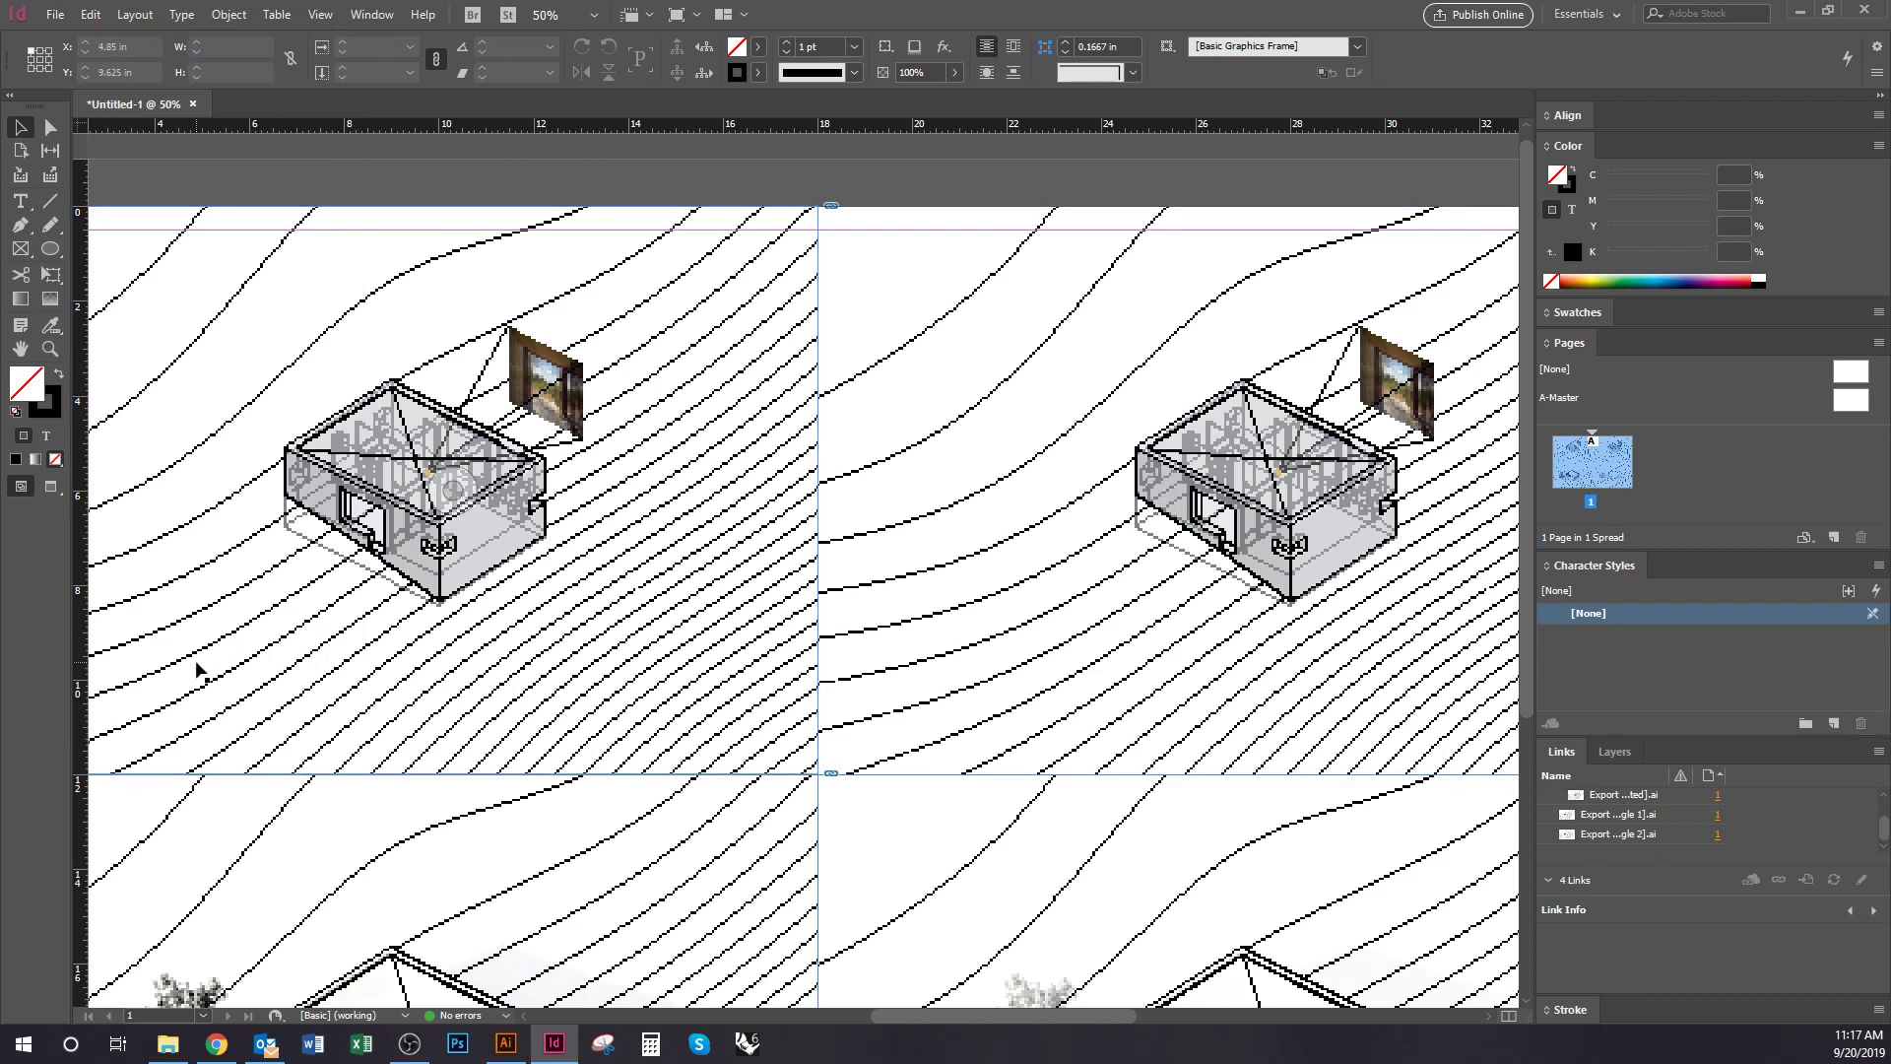
Check the P1 Diagrams folder, then select the board frames to see their linked files
key("alt+Tab")
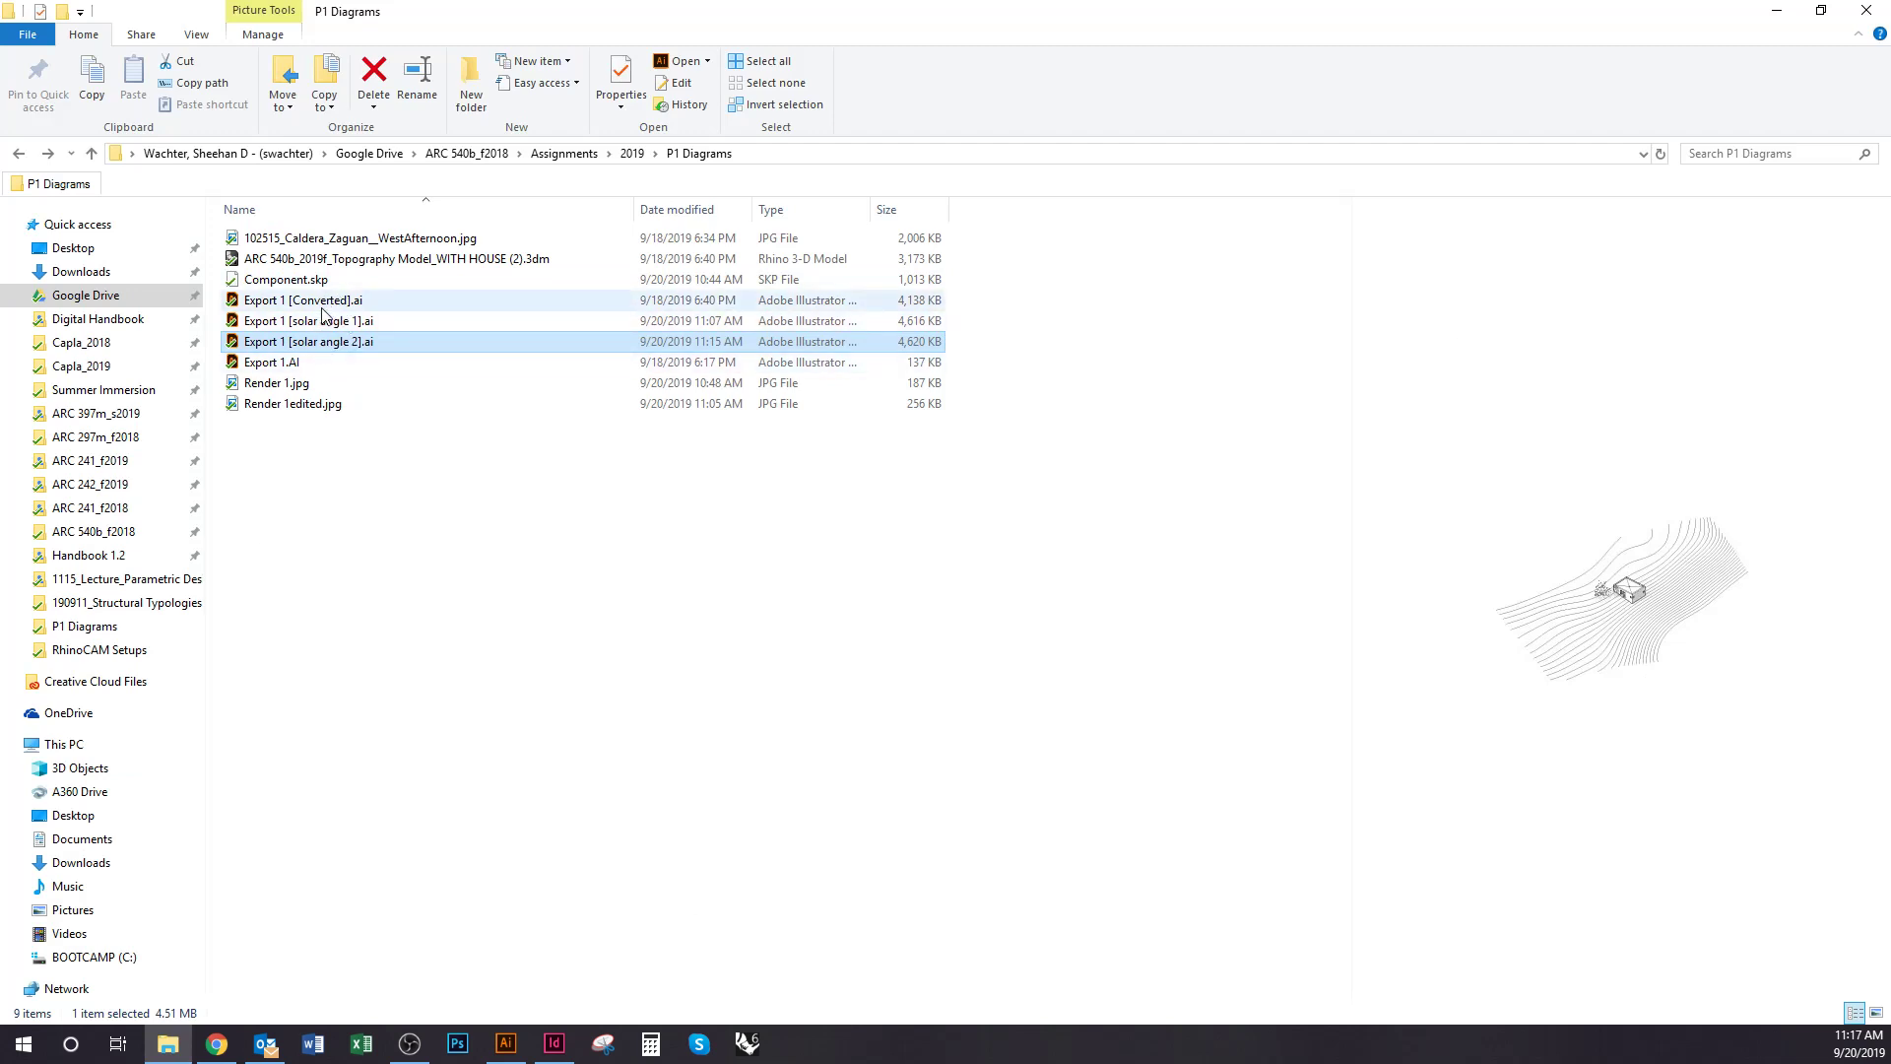
left_click(555, 1044)
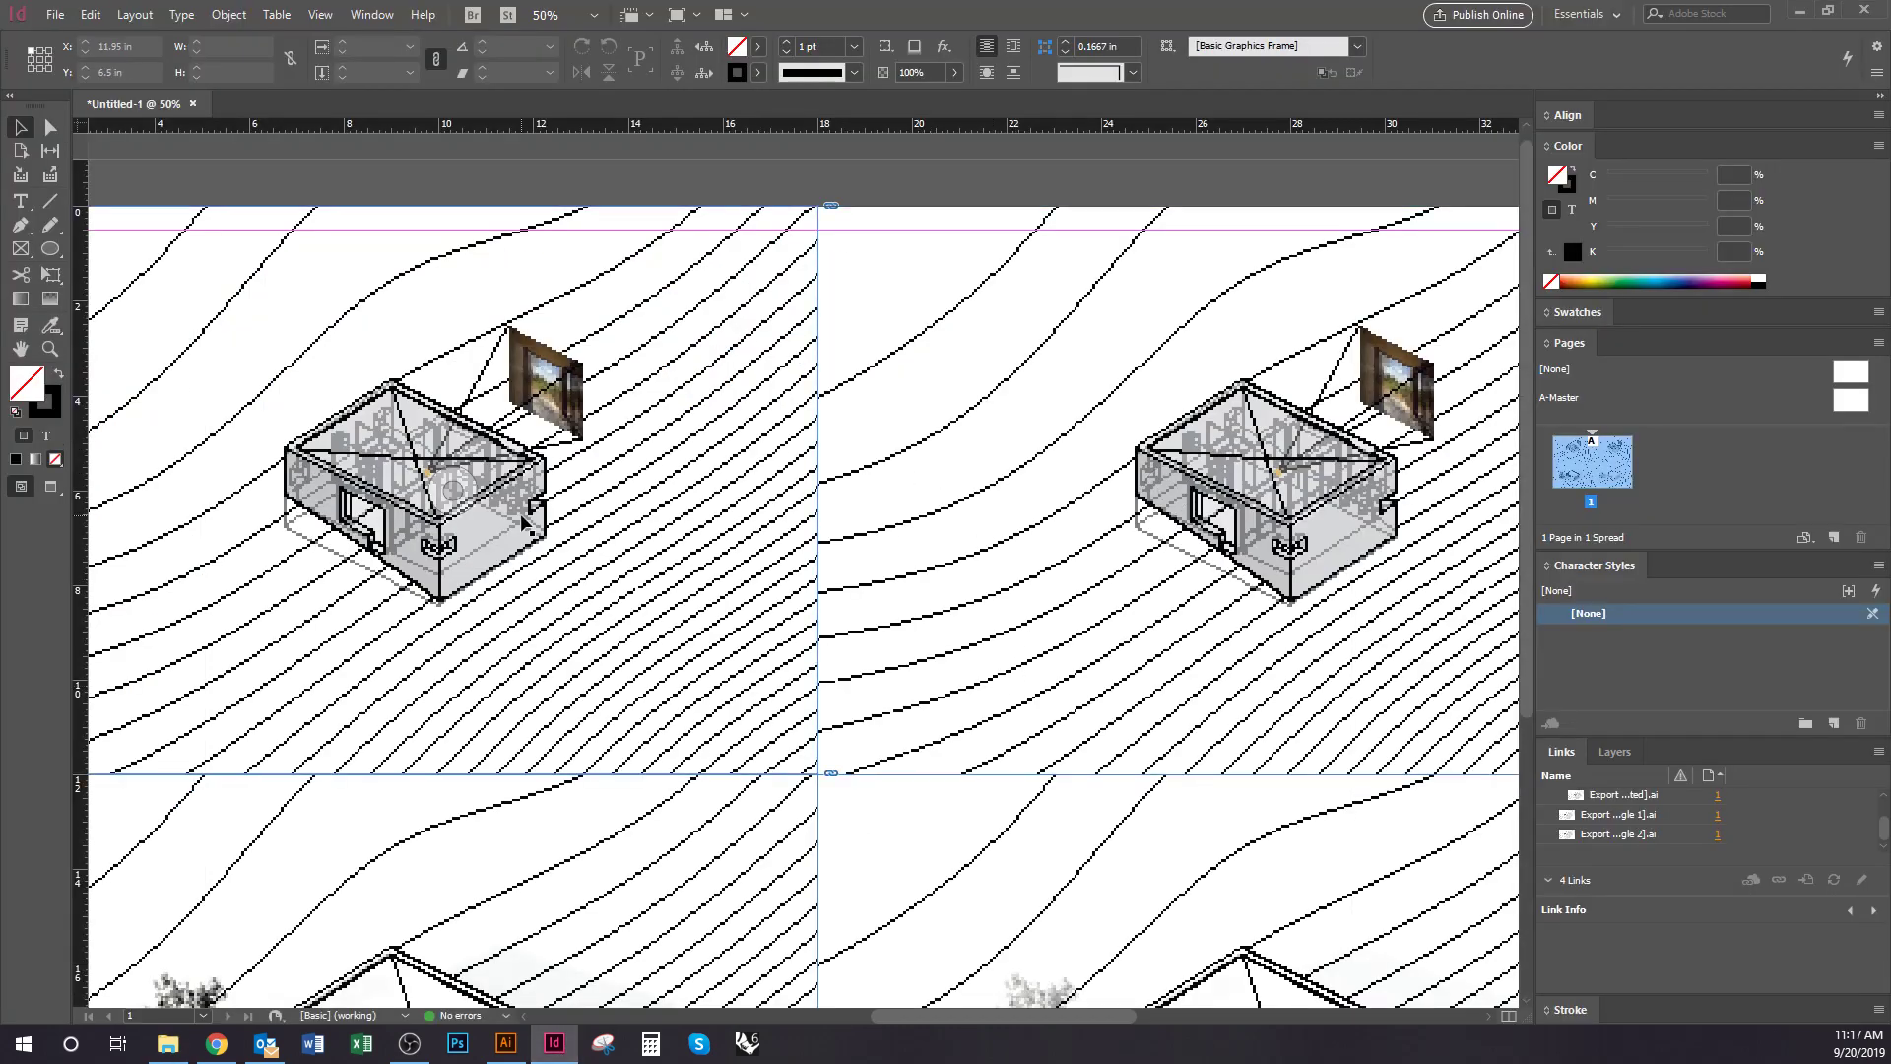
left_click(918, 814)
left_click(640, 833)
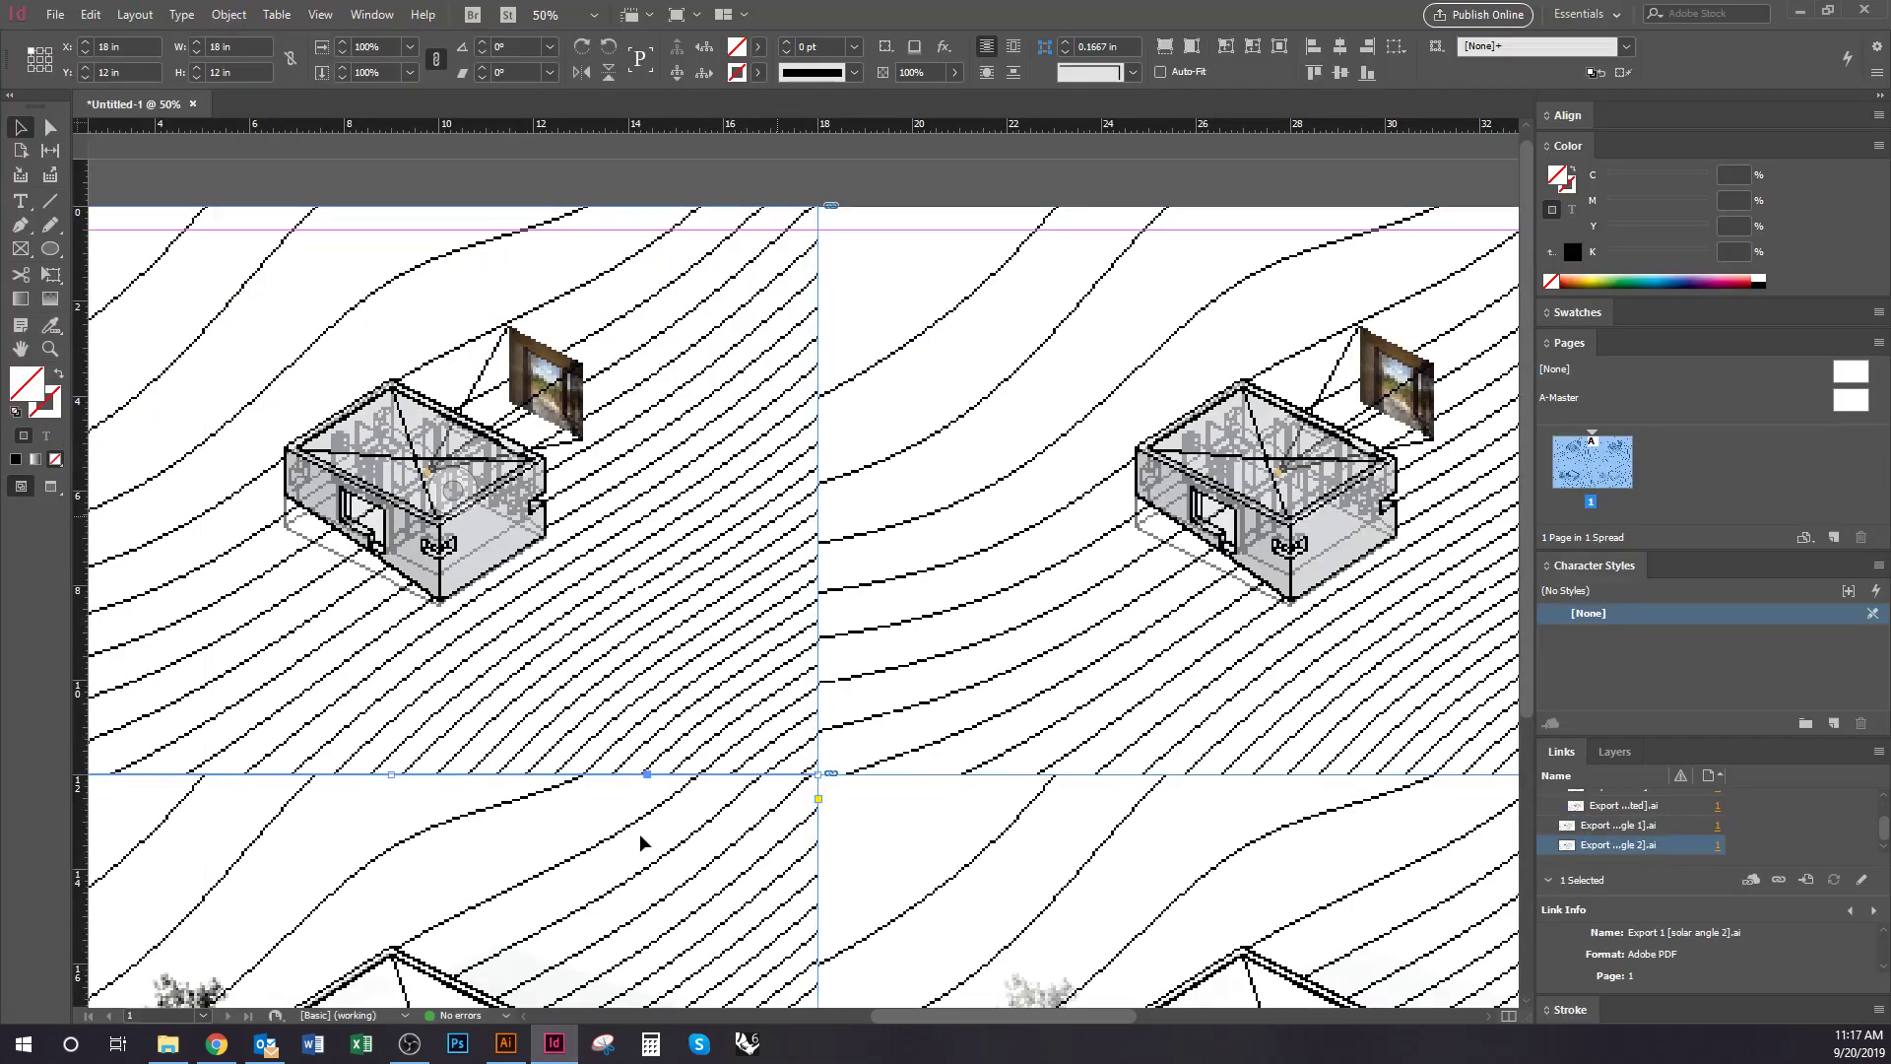
Compare Export 1 [Converted].ai in the folder against the board, then pan over the lower diagrams
key("alt+Tab")
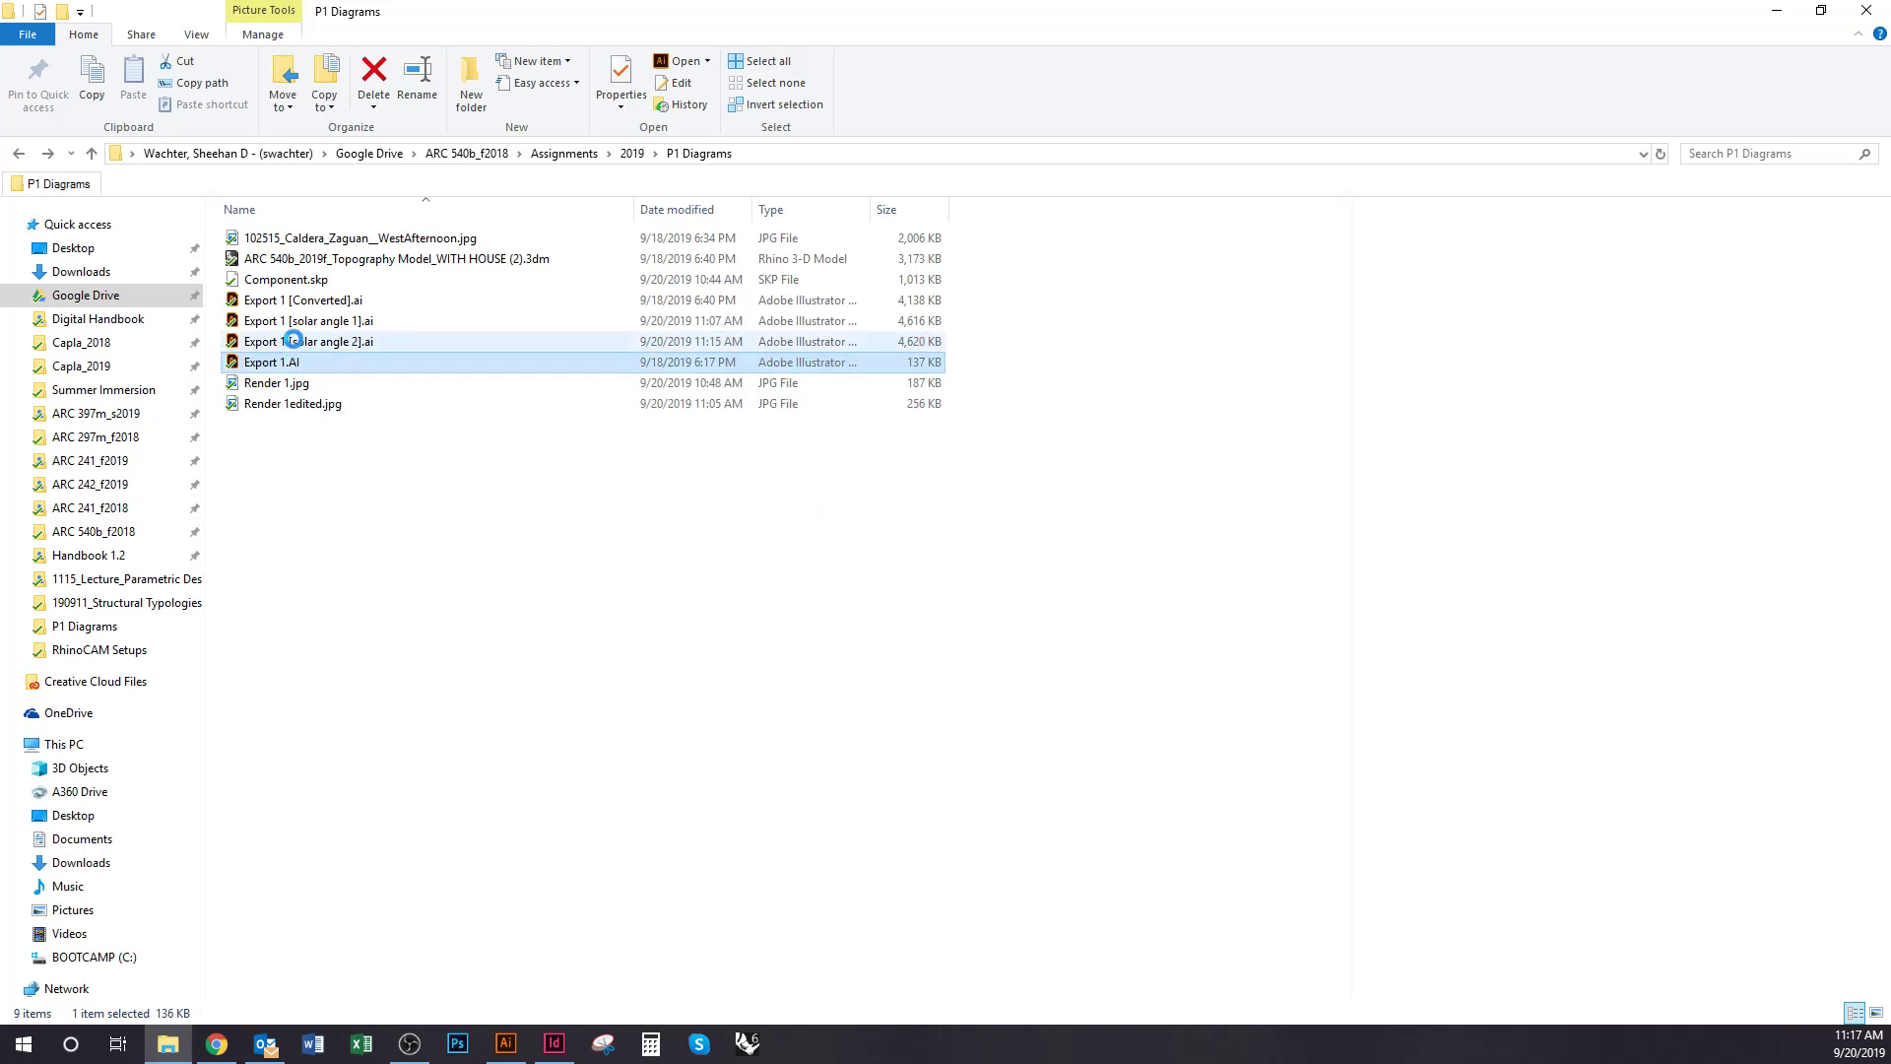
left_click(296, 300)
key("alt+Tab")
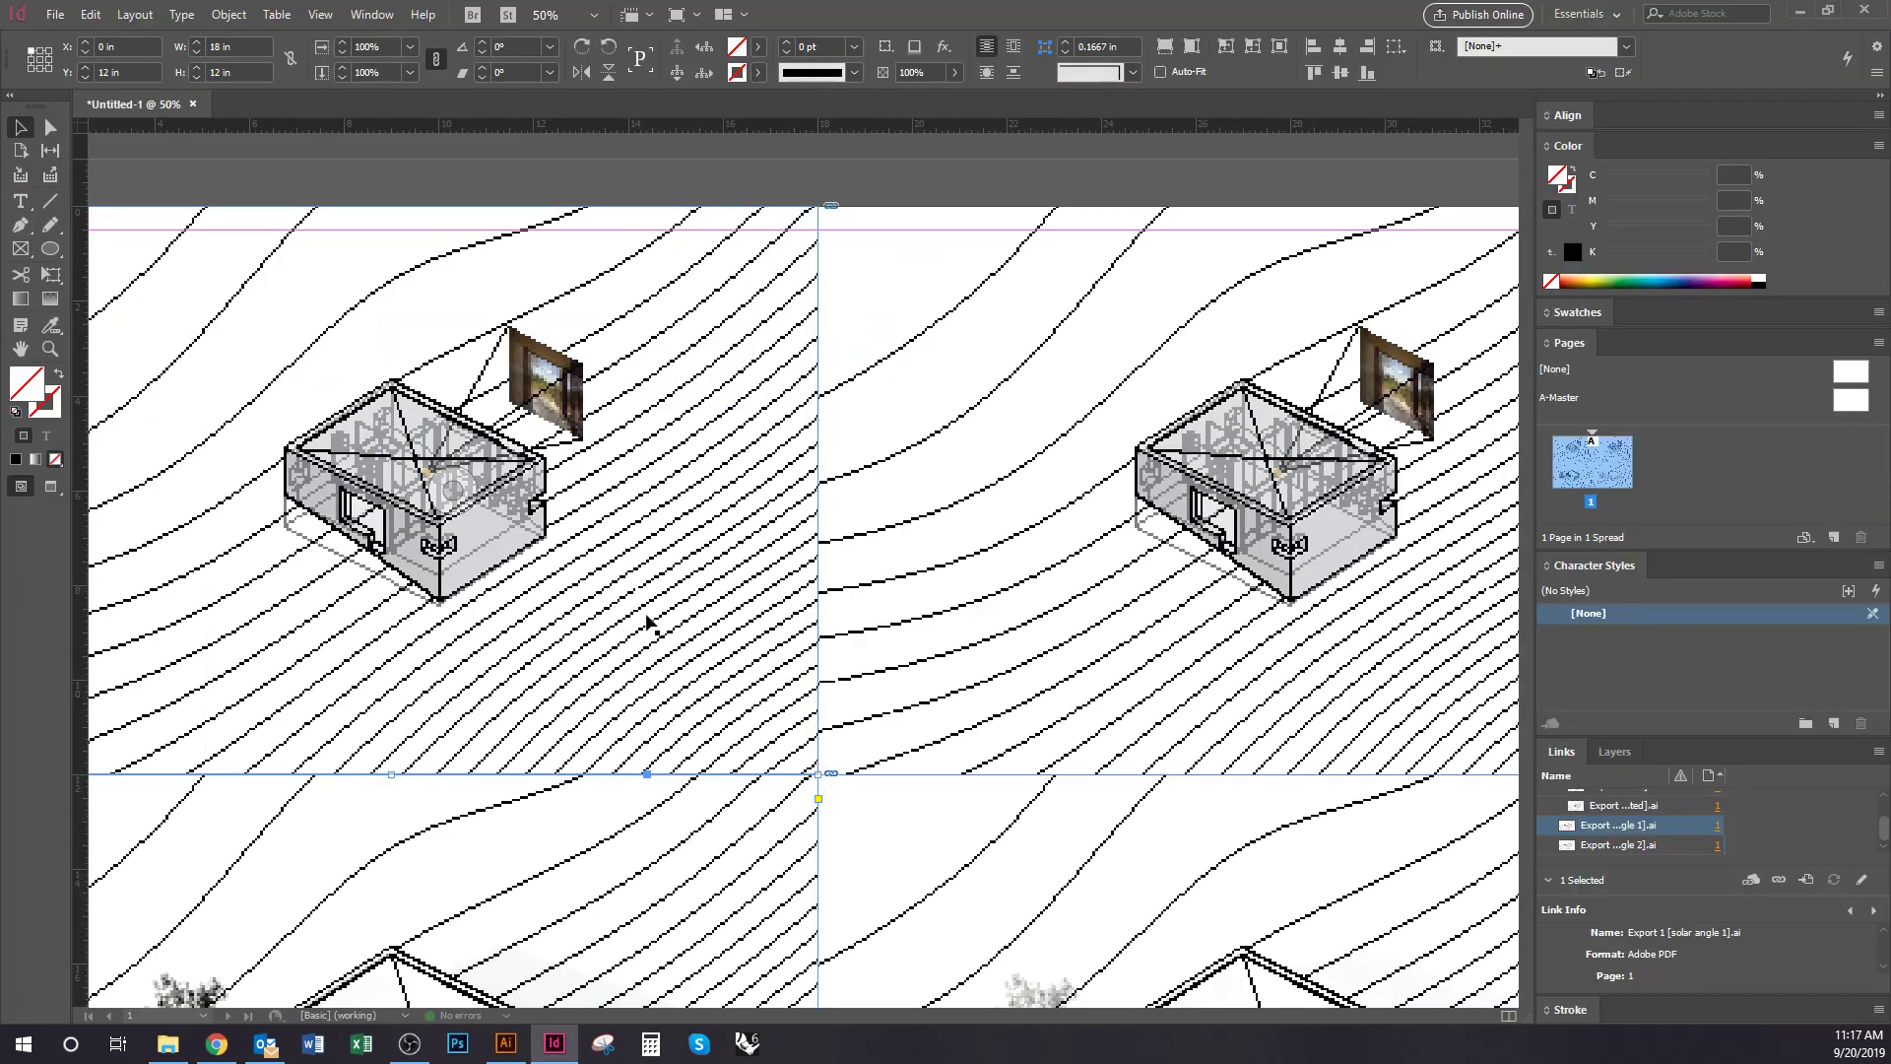
key("alt+Tab")
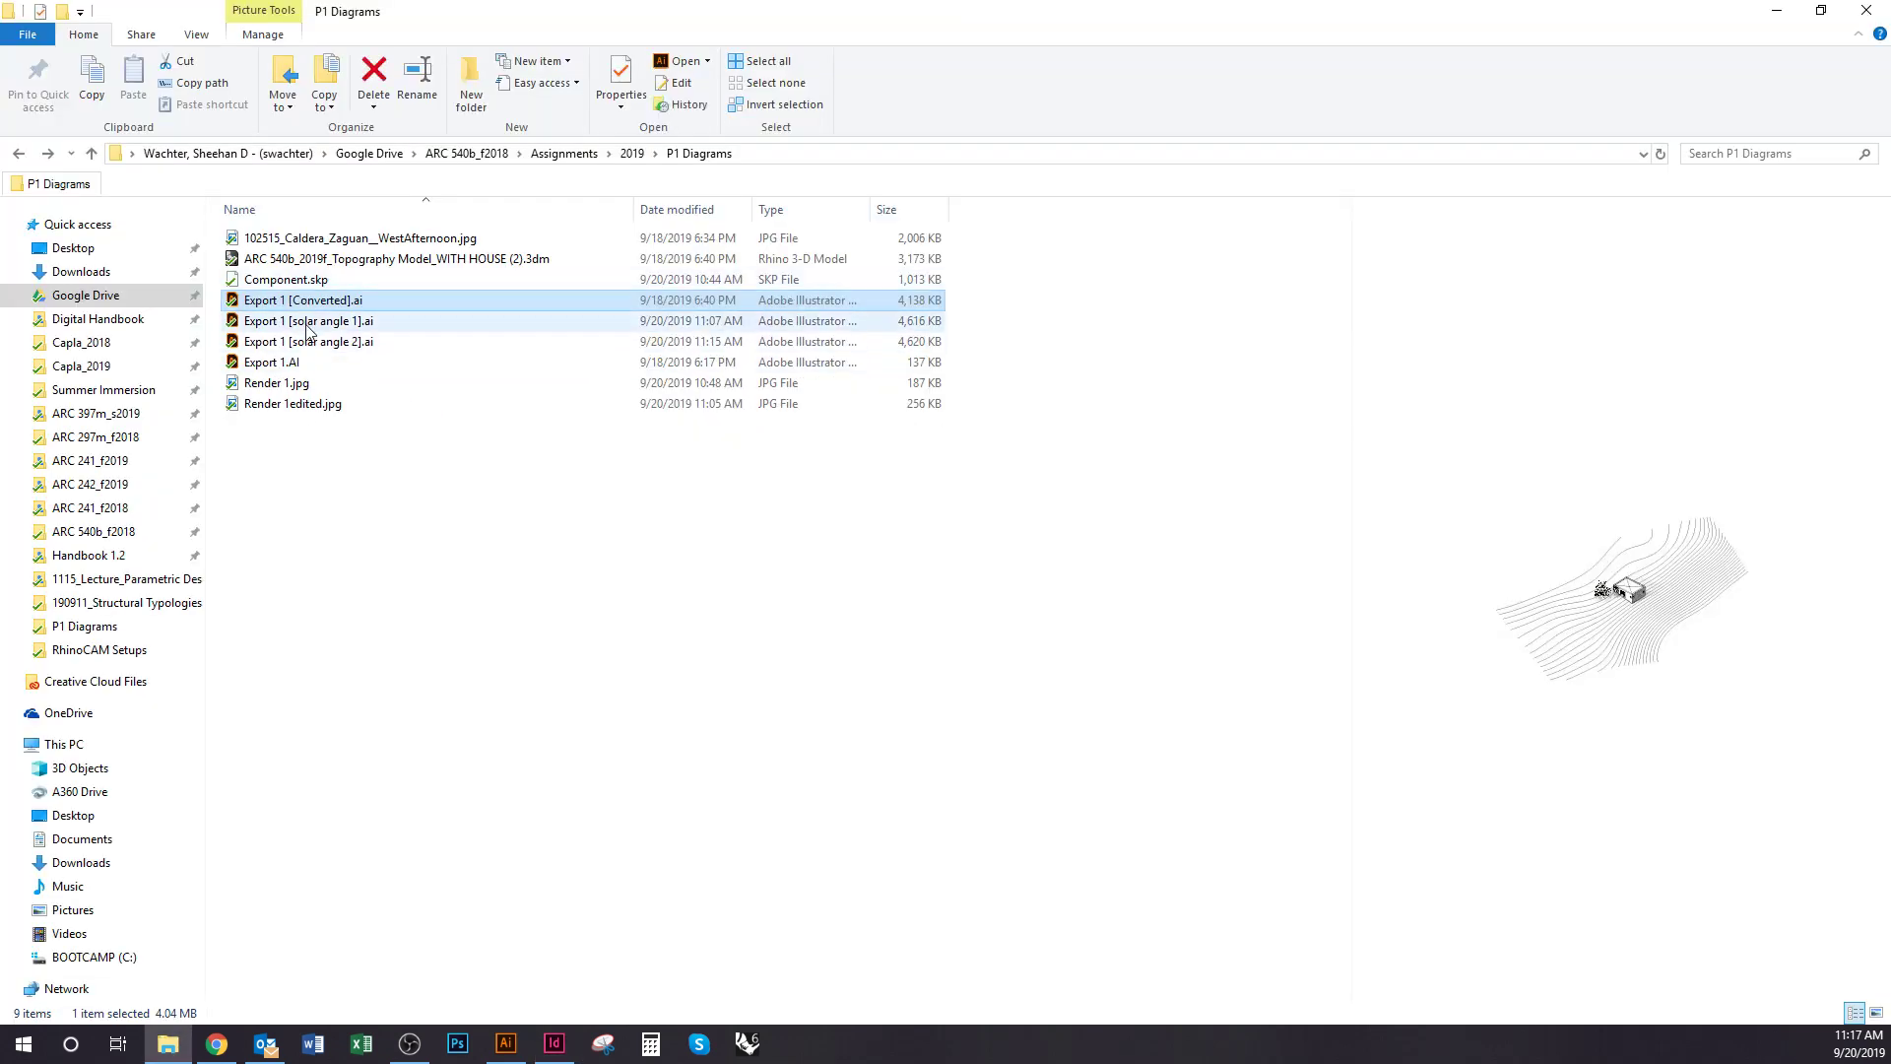
key("alt+Tab")
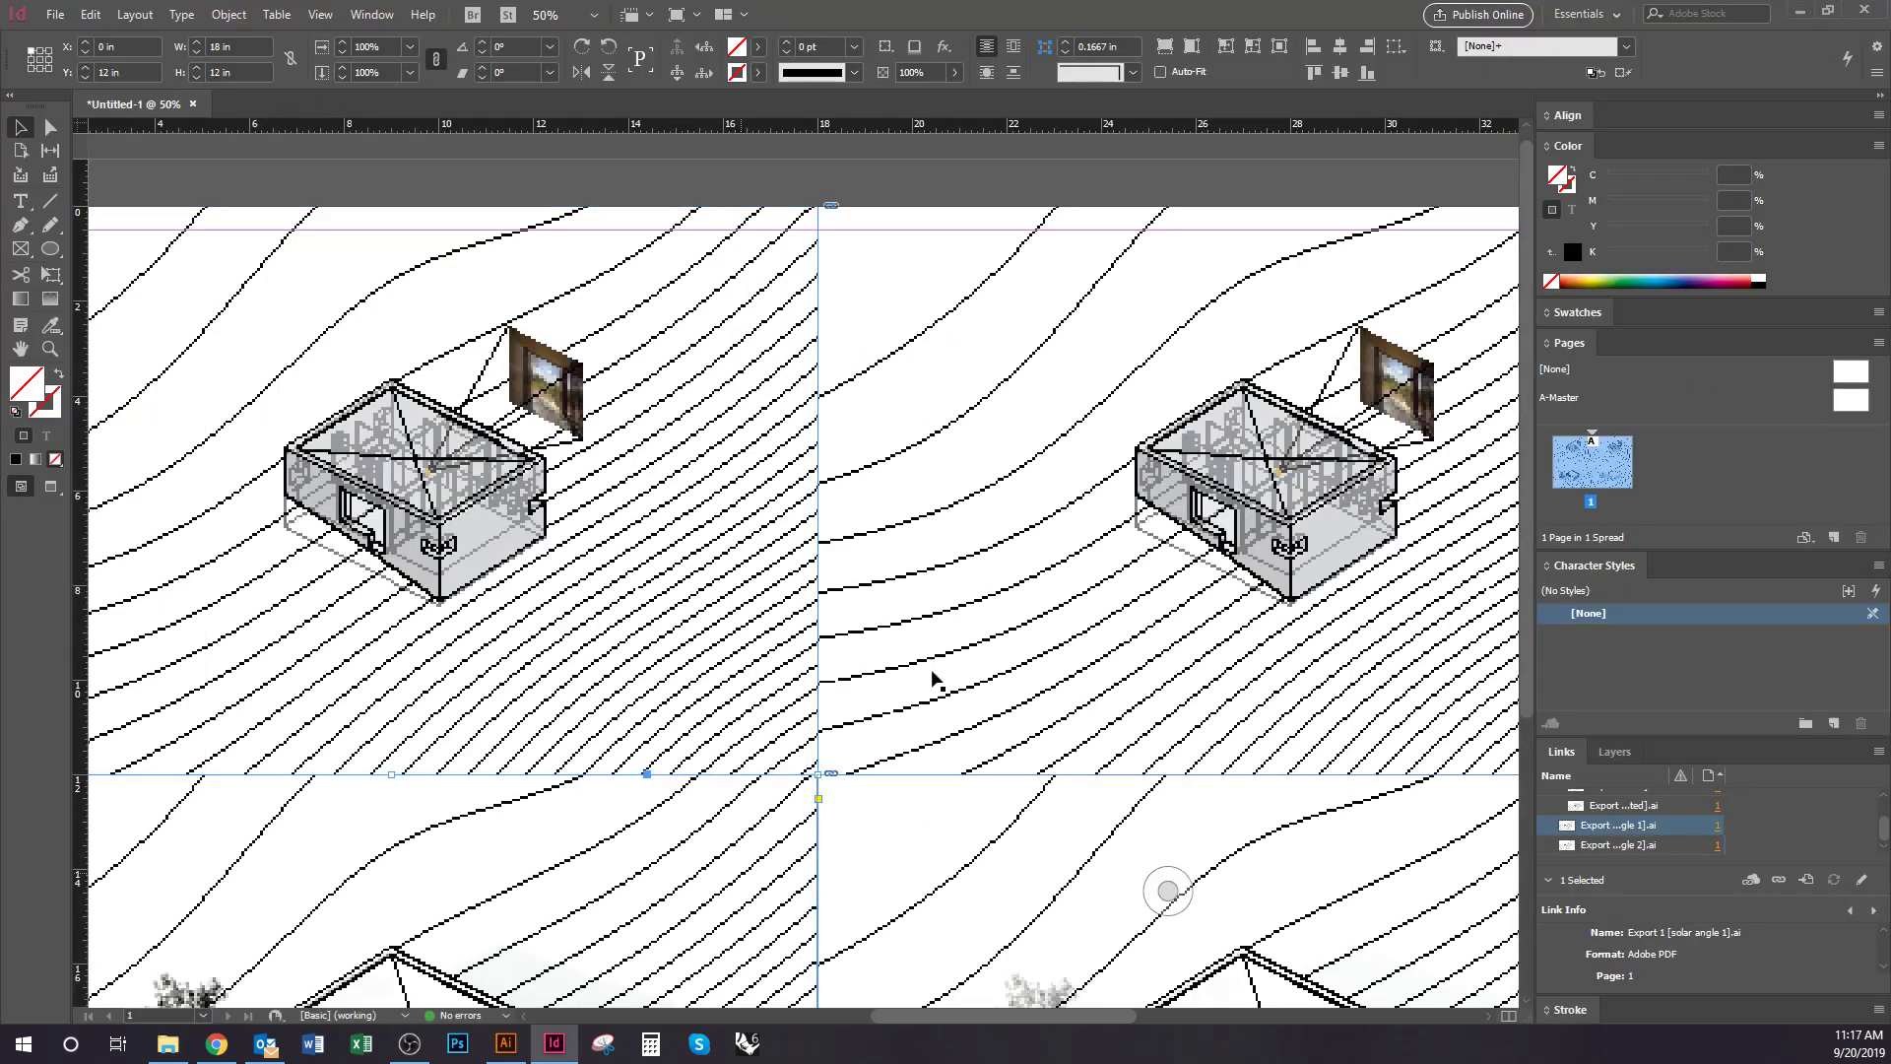
left_click_drag(951, 734, 1008, 699)
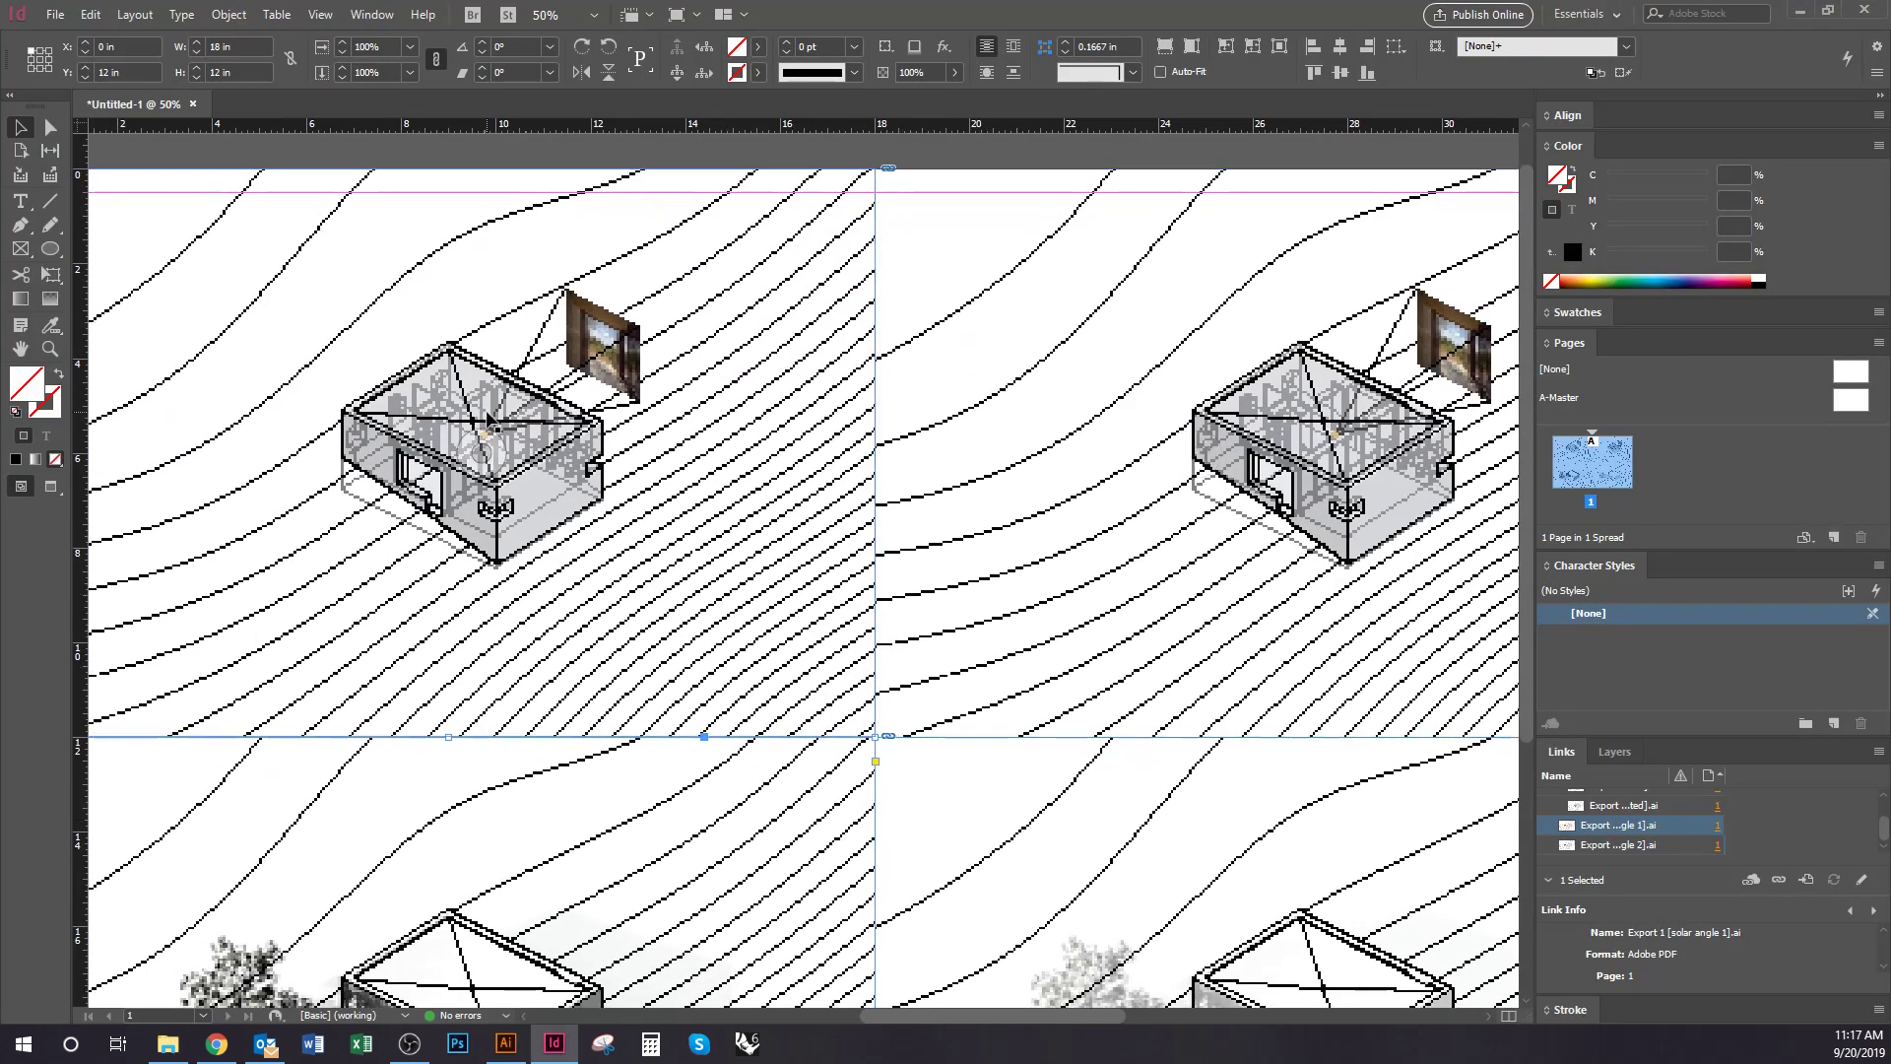
left_click(54, 15)
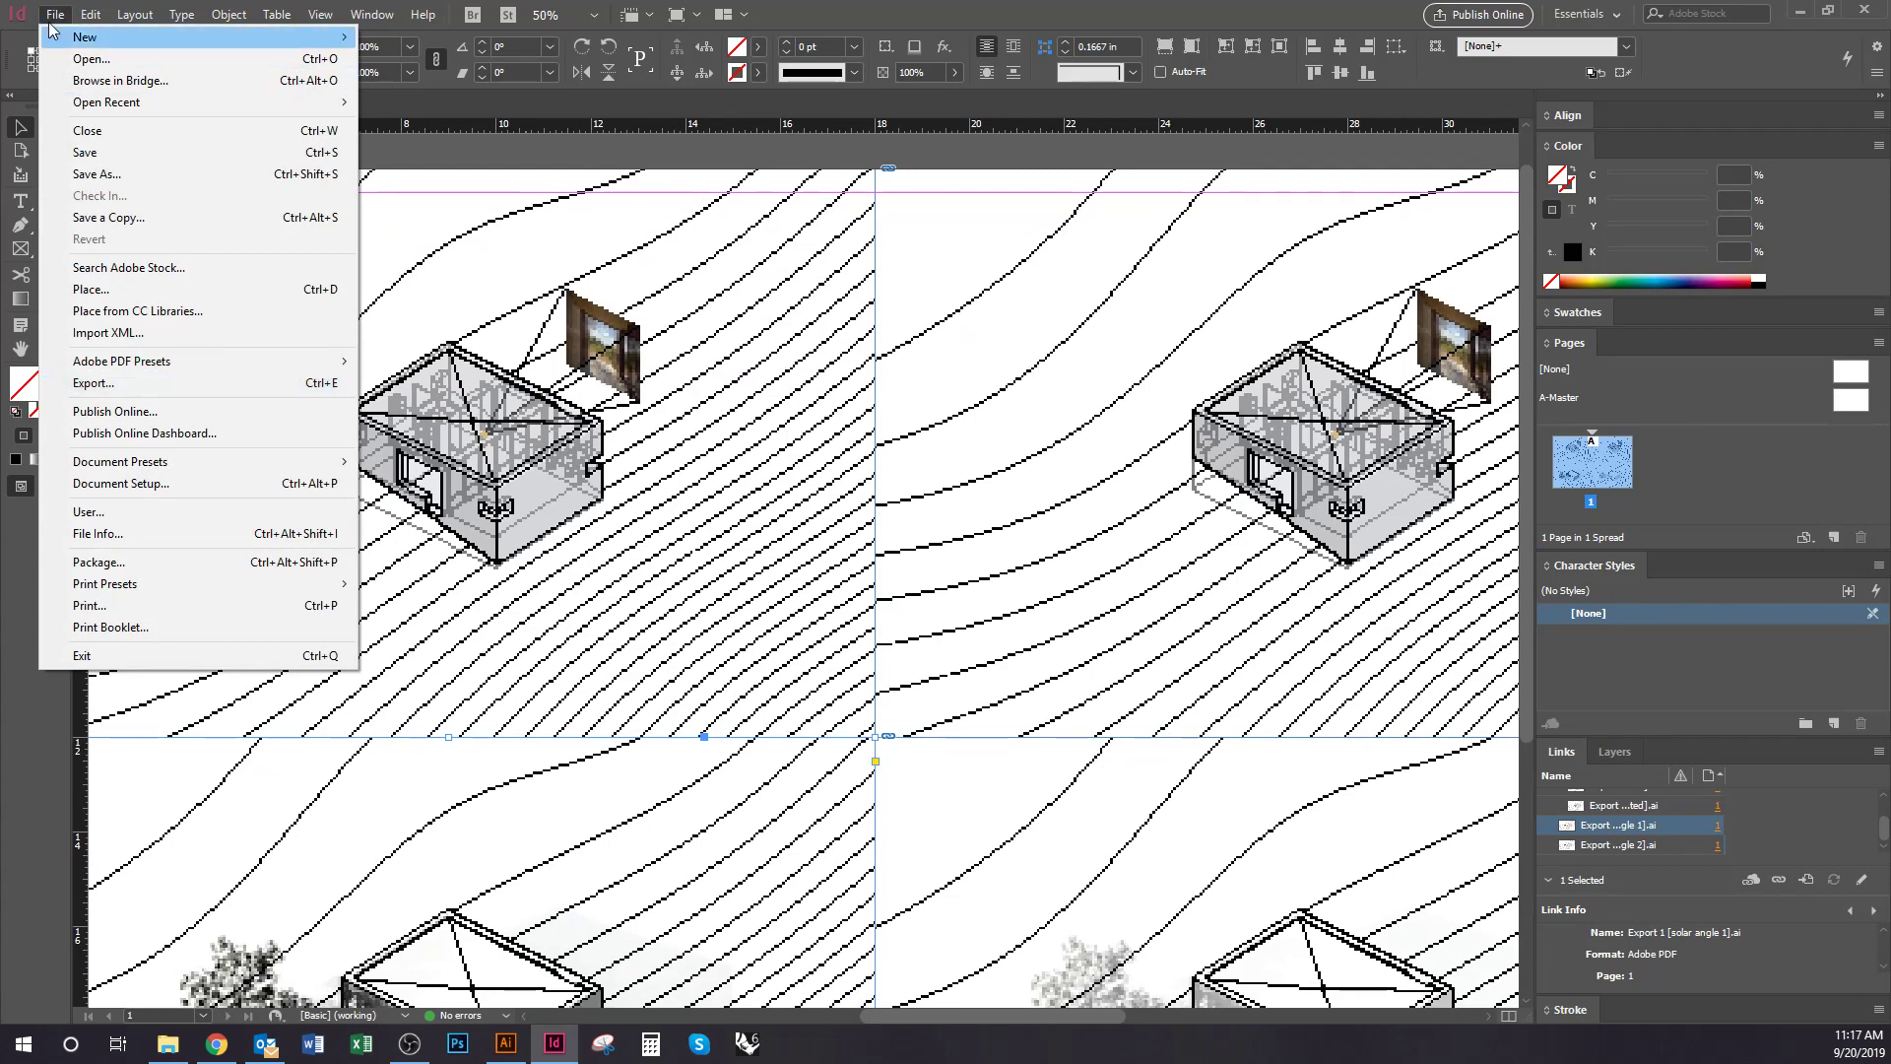
Start a File > Export and browse to Assignments > 2019 > P1 Diagrams
left_click(55, 15)
left_click(55, 15)
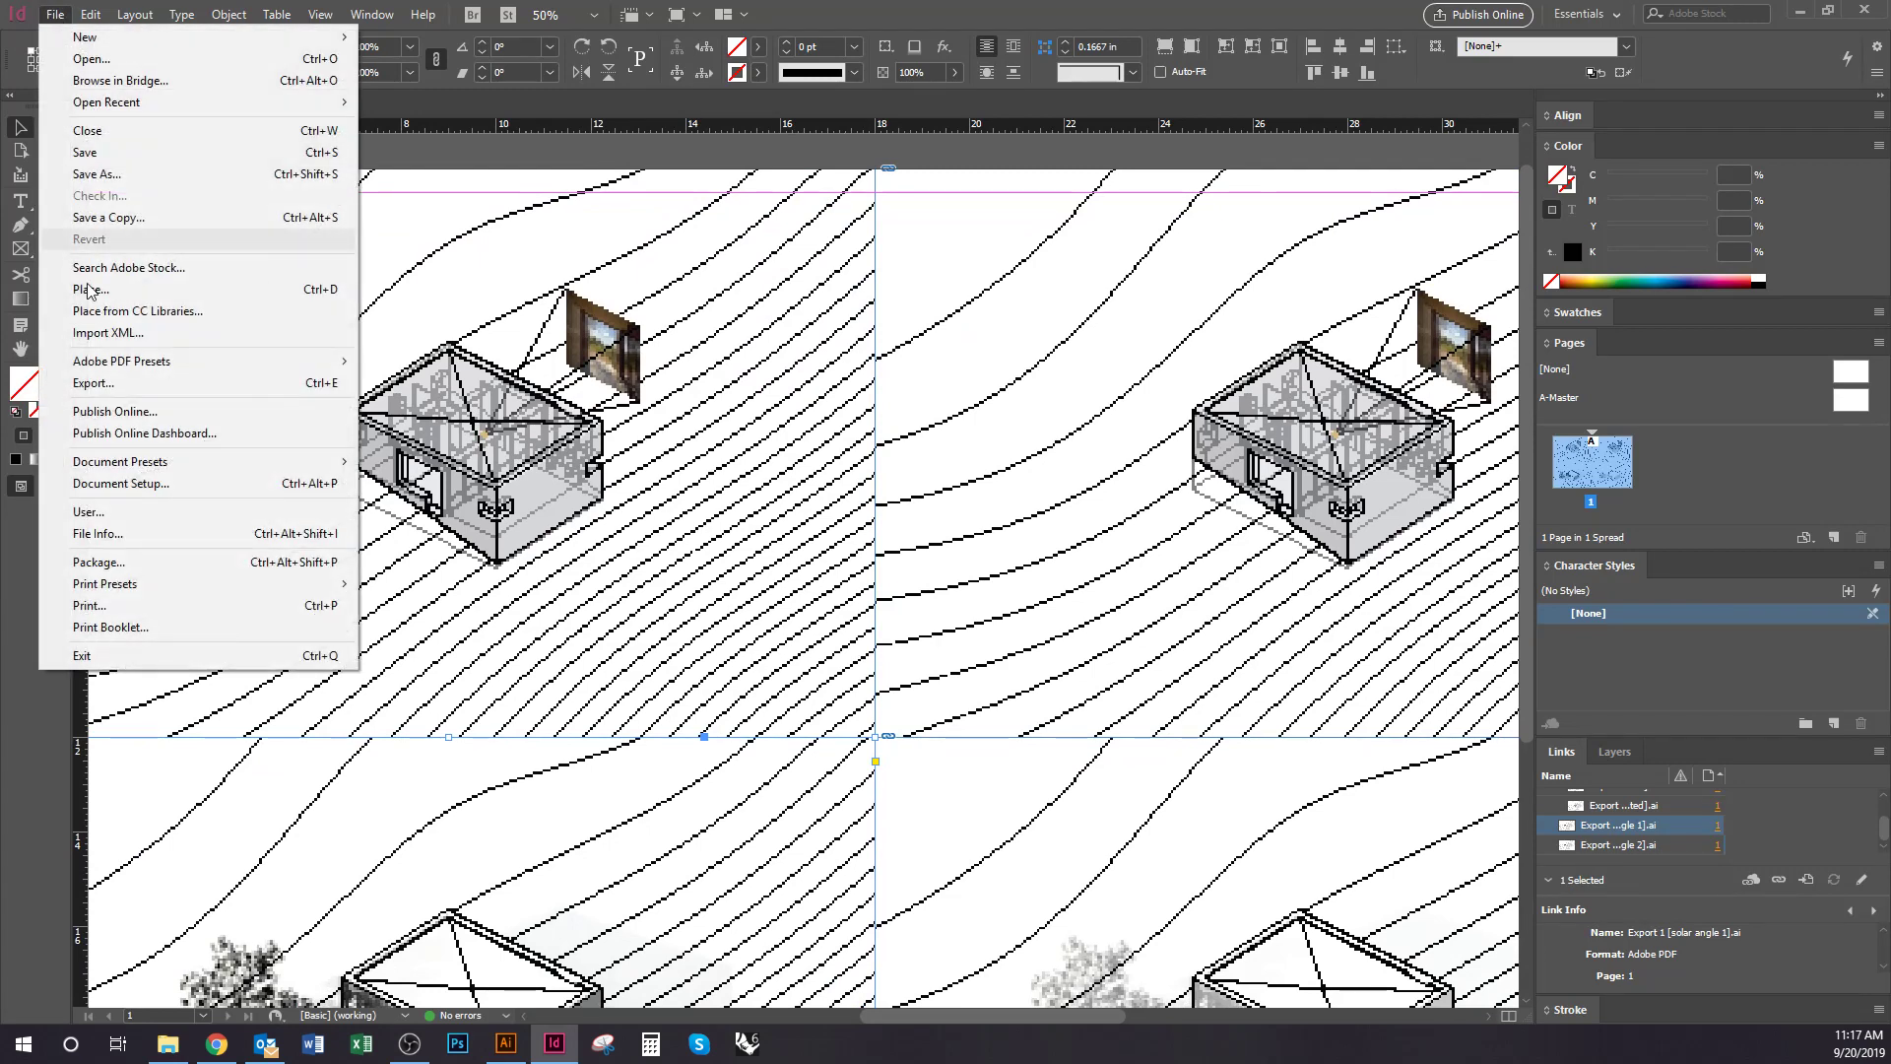
left_click(94, 382)
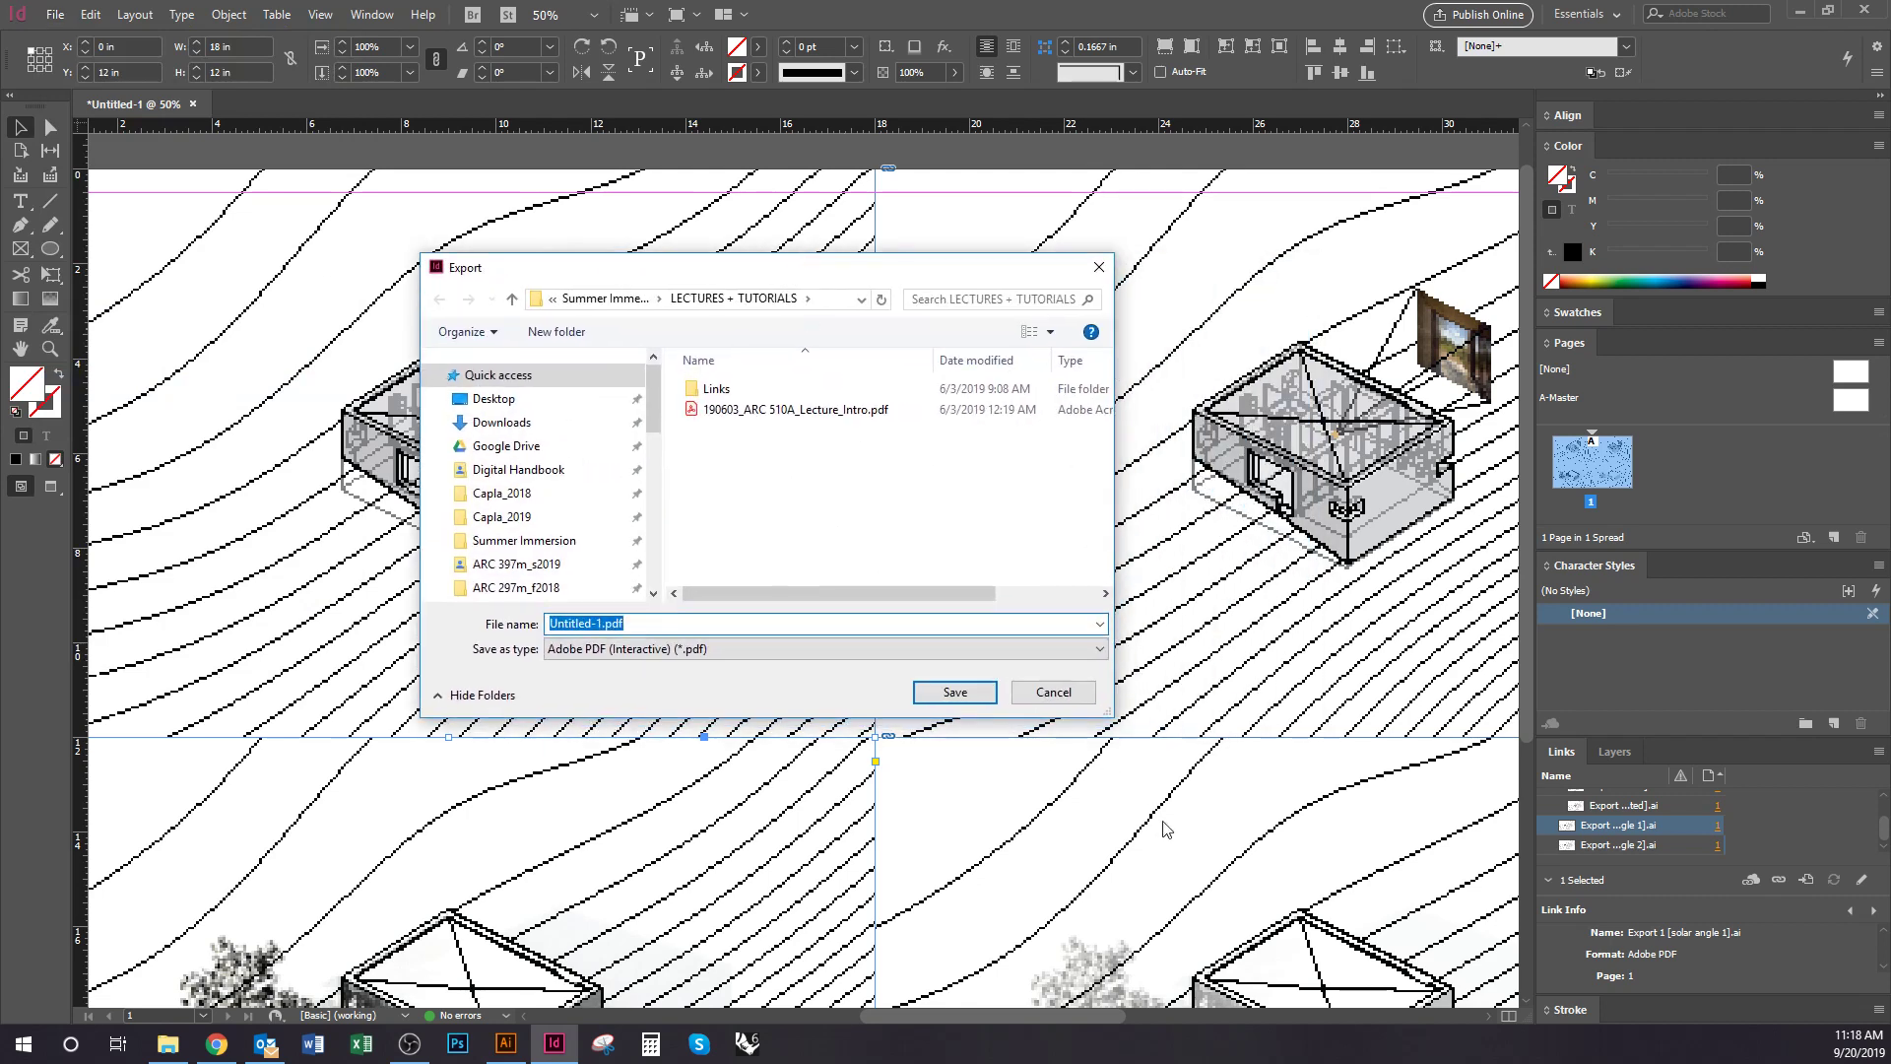
left_click_drag(1114, 724, 1289, 844)
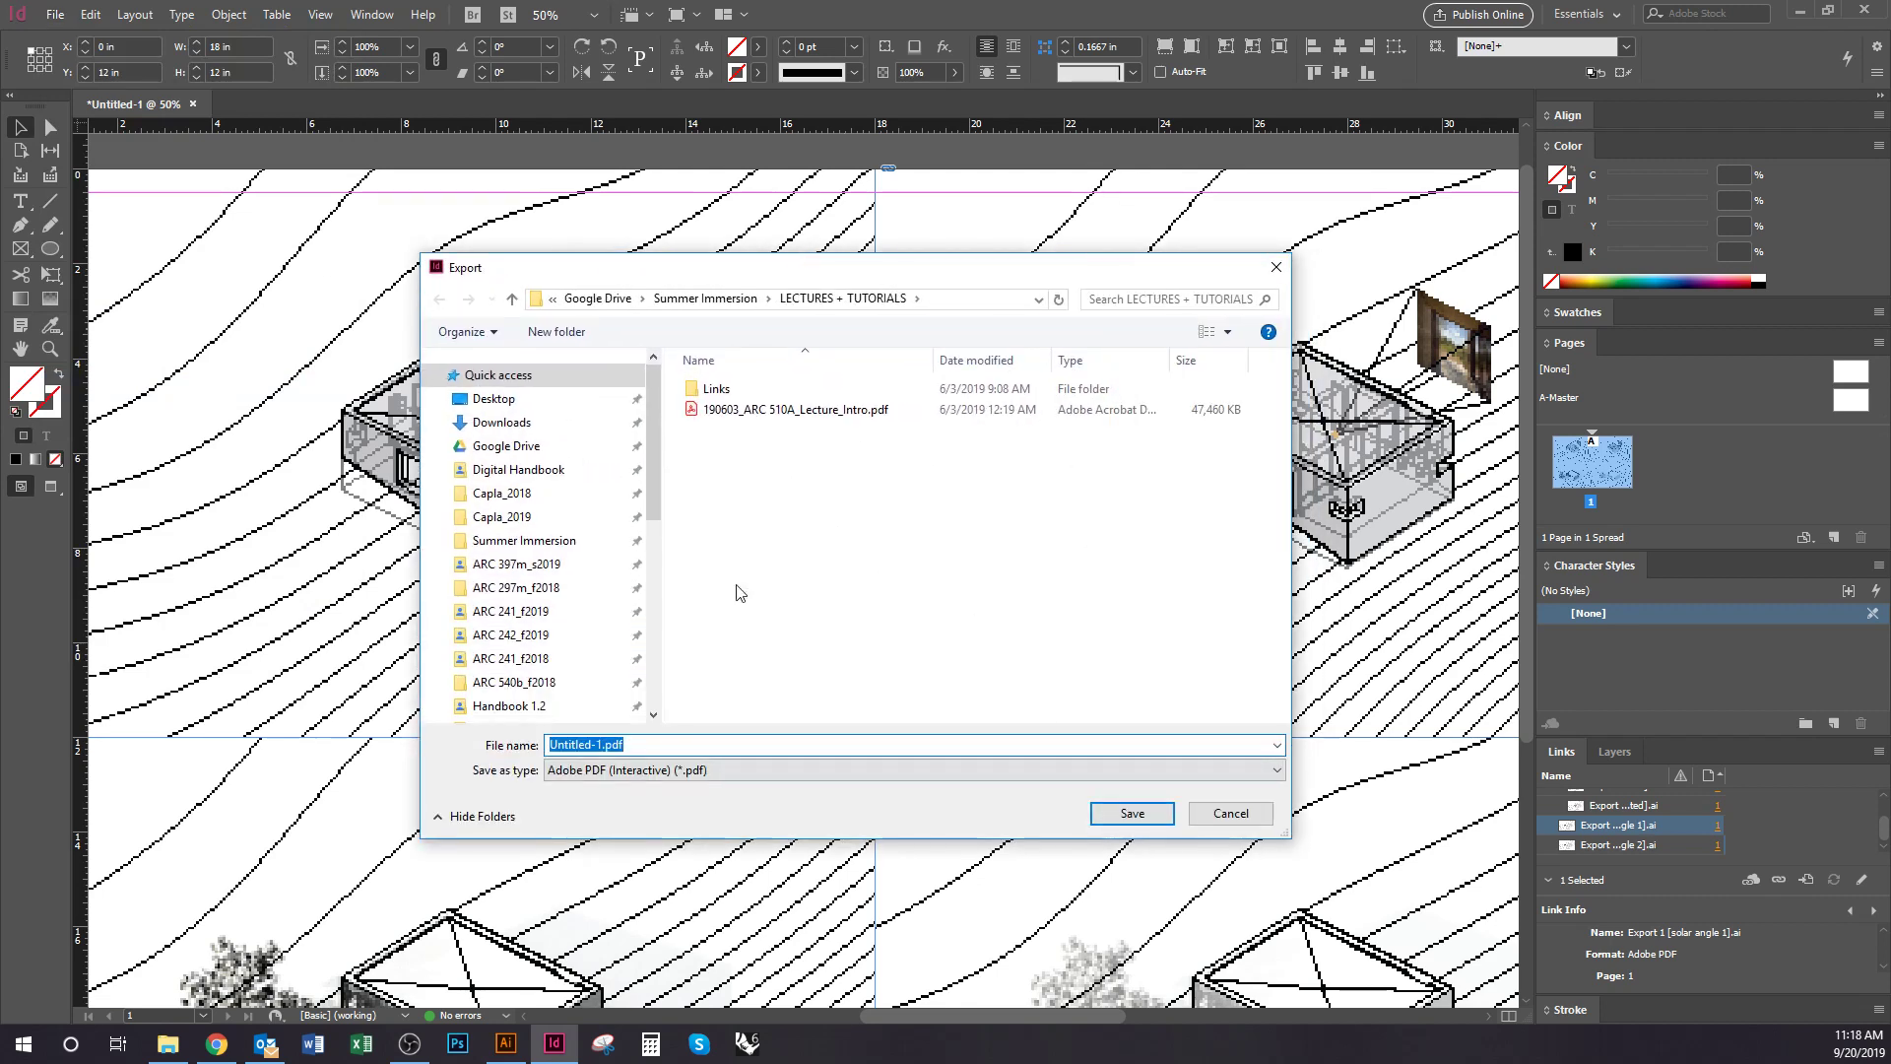
left_click(513, 681)
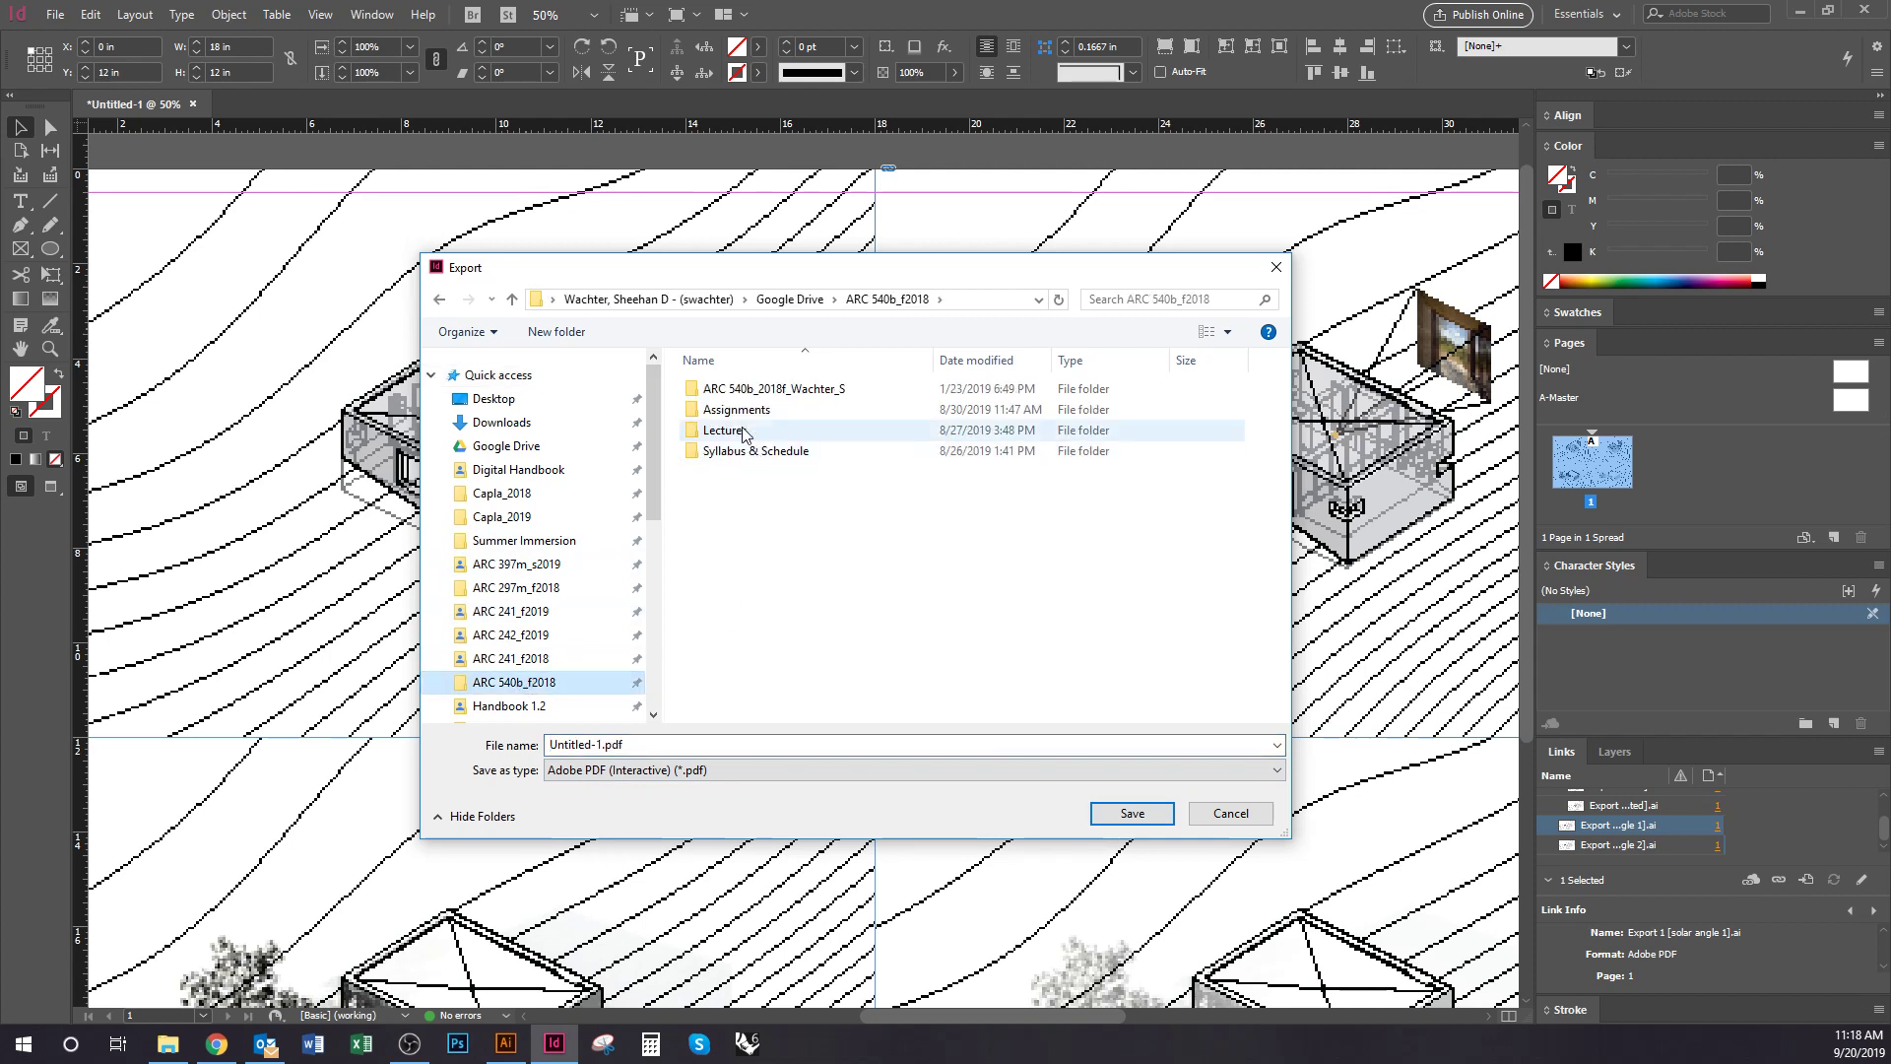
double_click(736, 409)
double_click(730, 394)
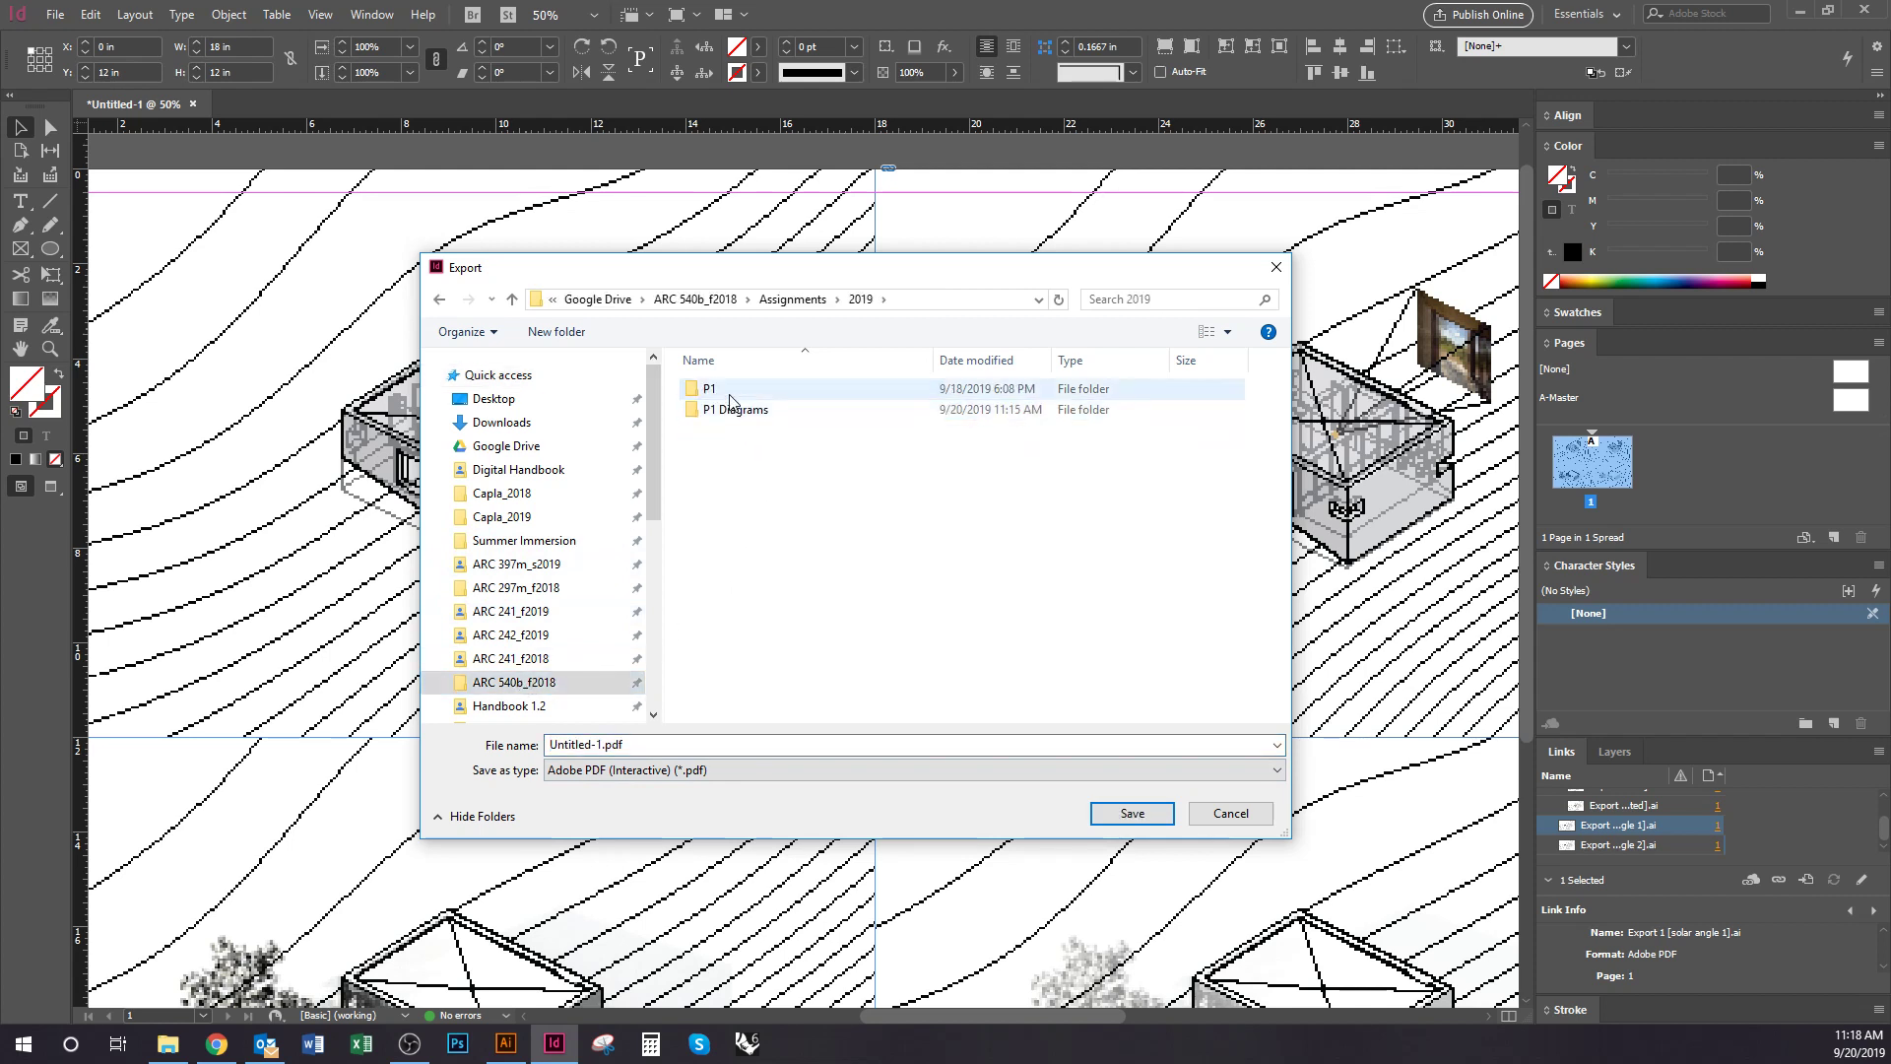
double_click(734, 411)
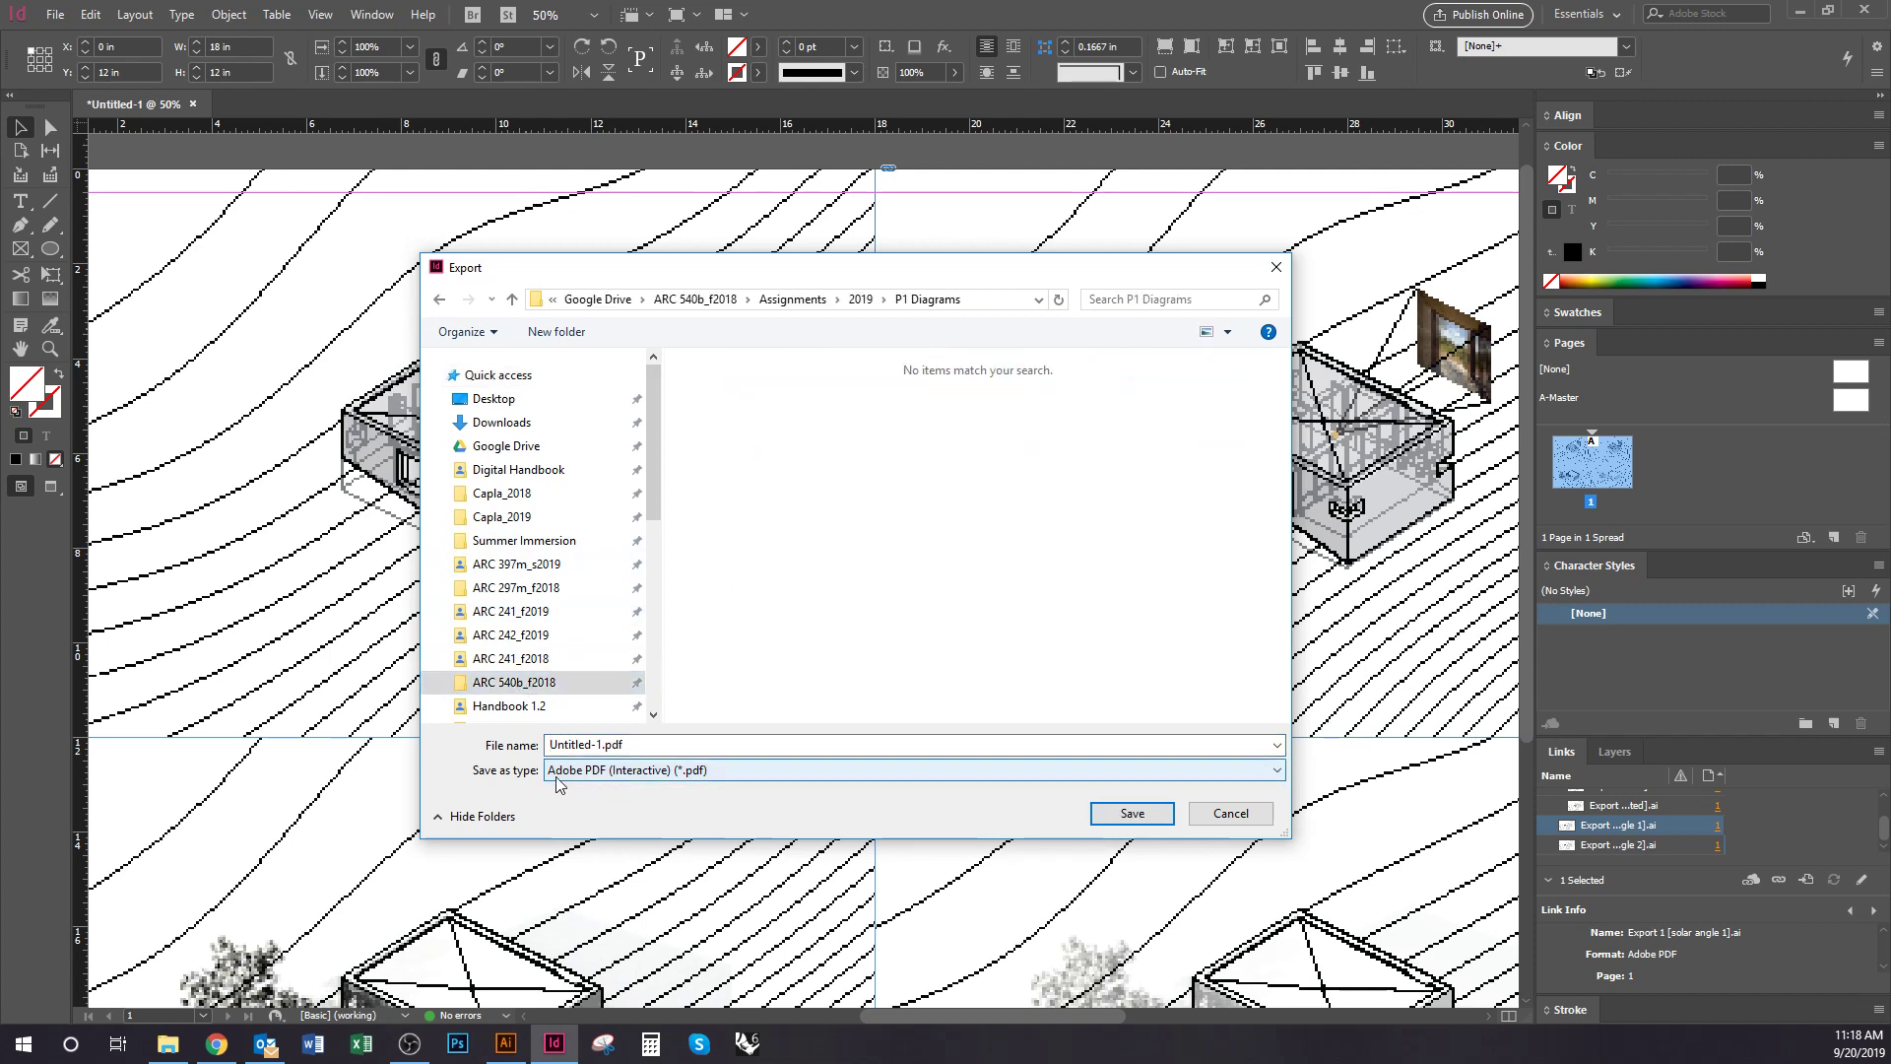
Set the export format to Adobe PDF (Print) and save to reach the PDF options
left_click(596, 778)
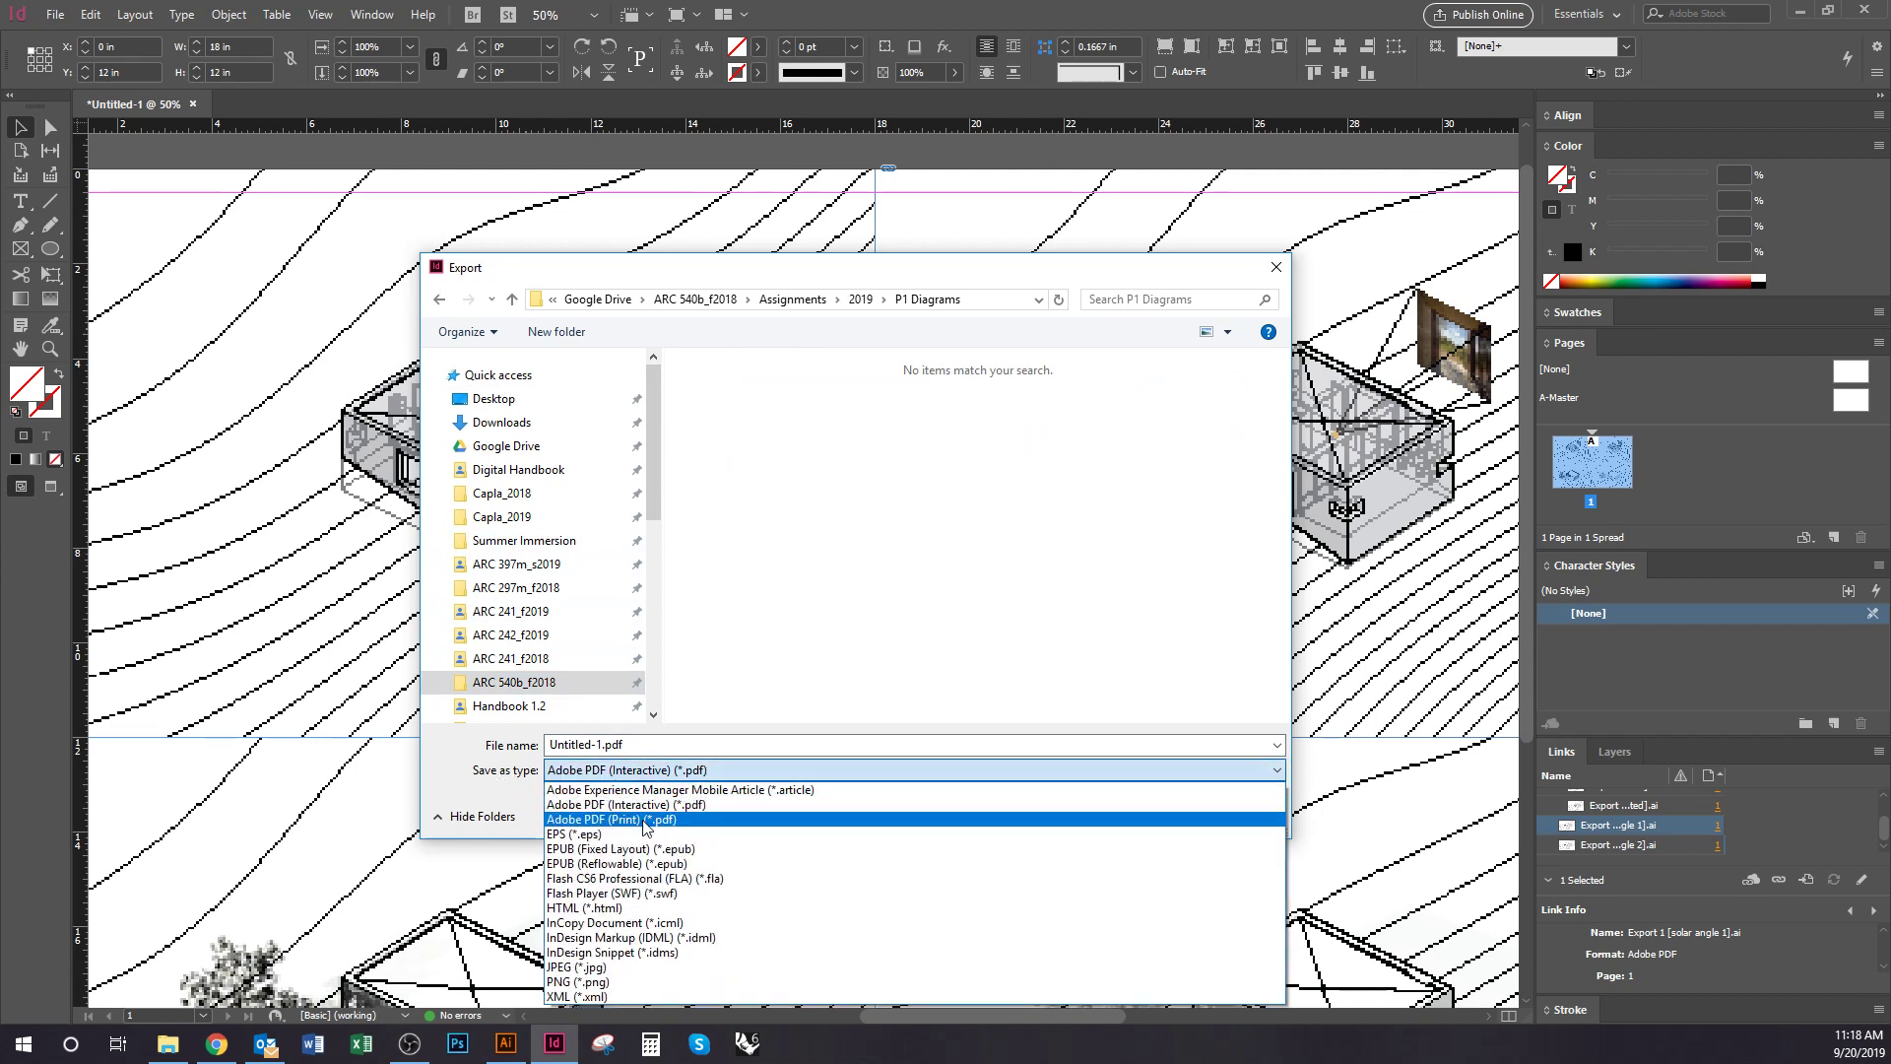
key("Up")
left_click(625, 822)
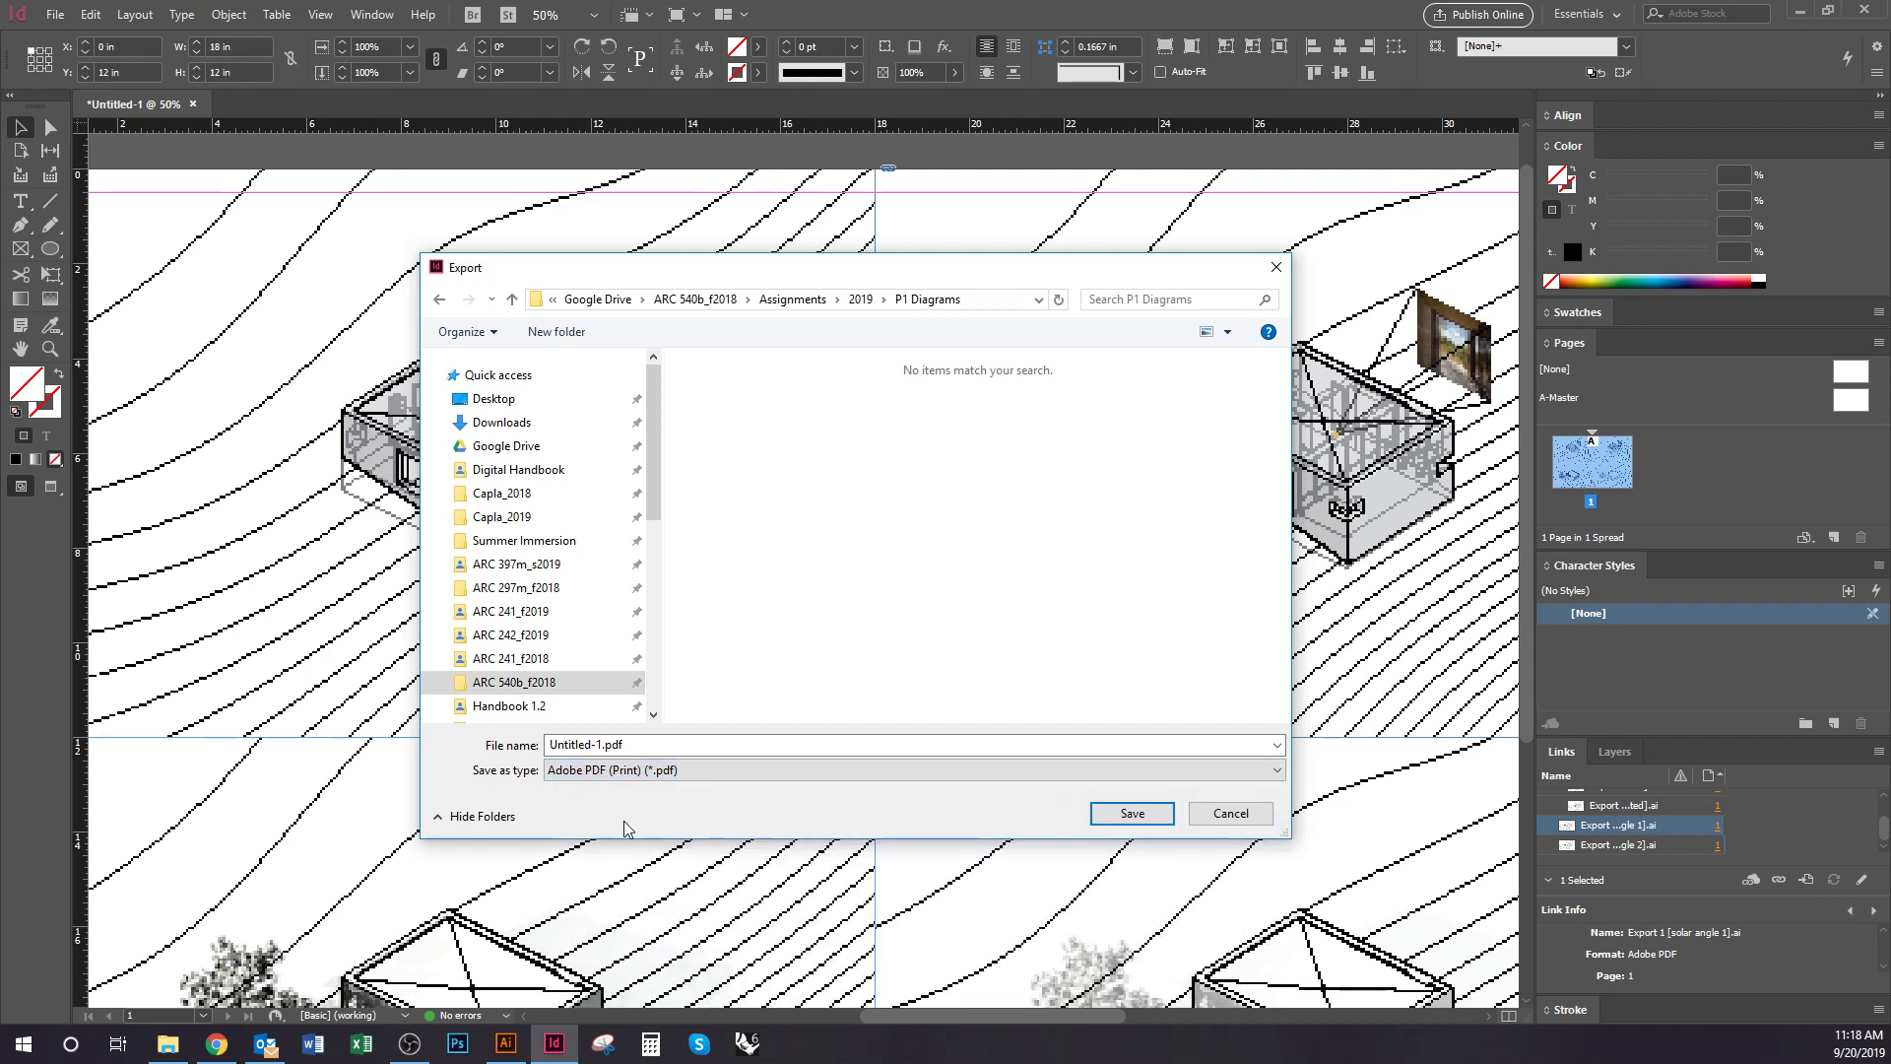
left_click(1131, 813)
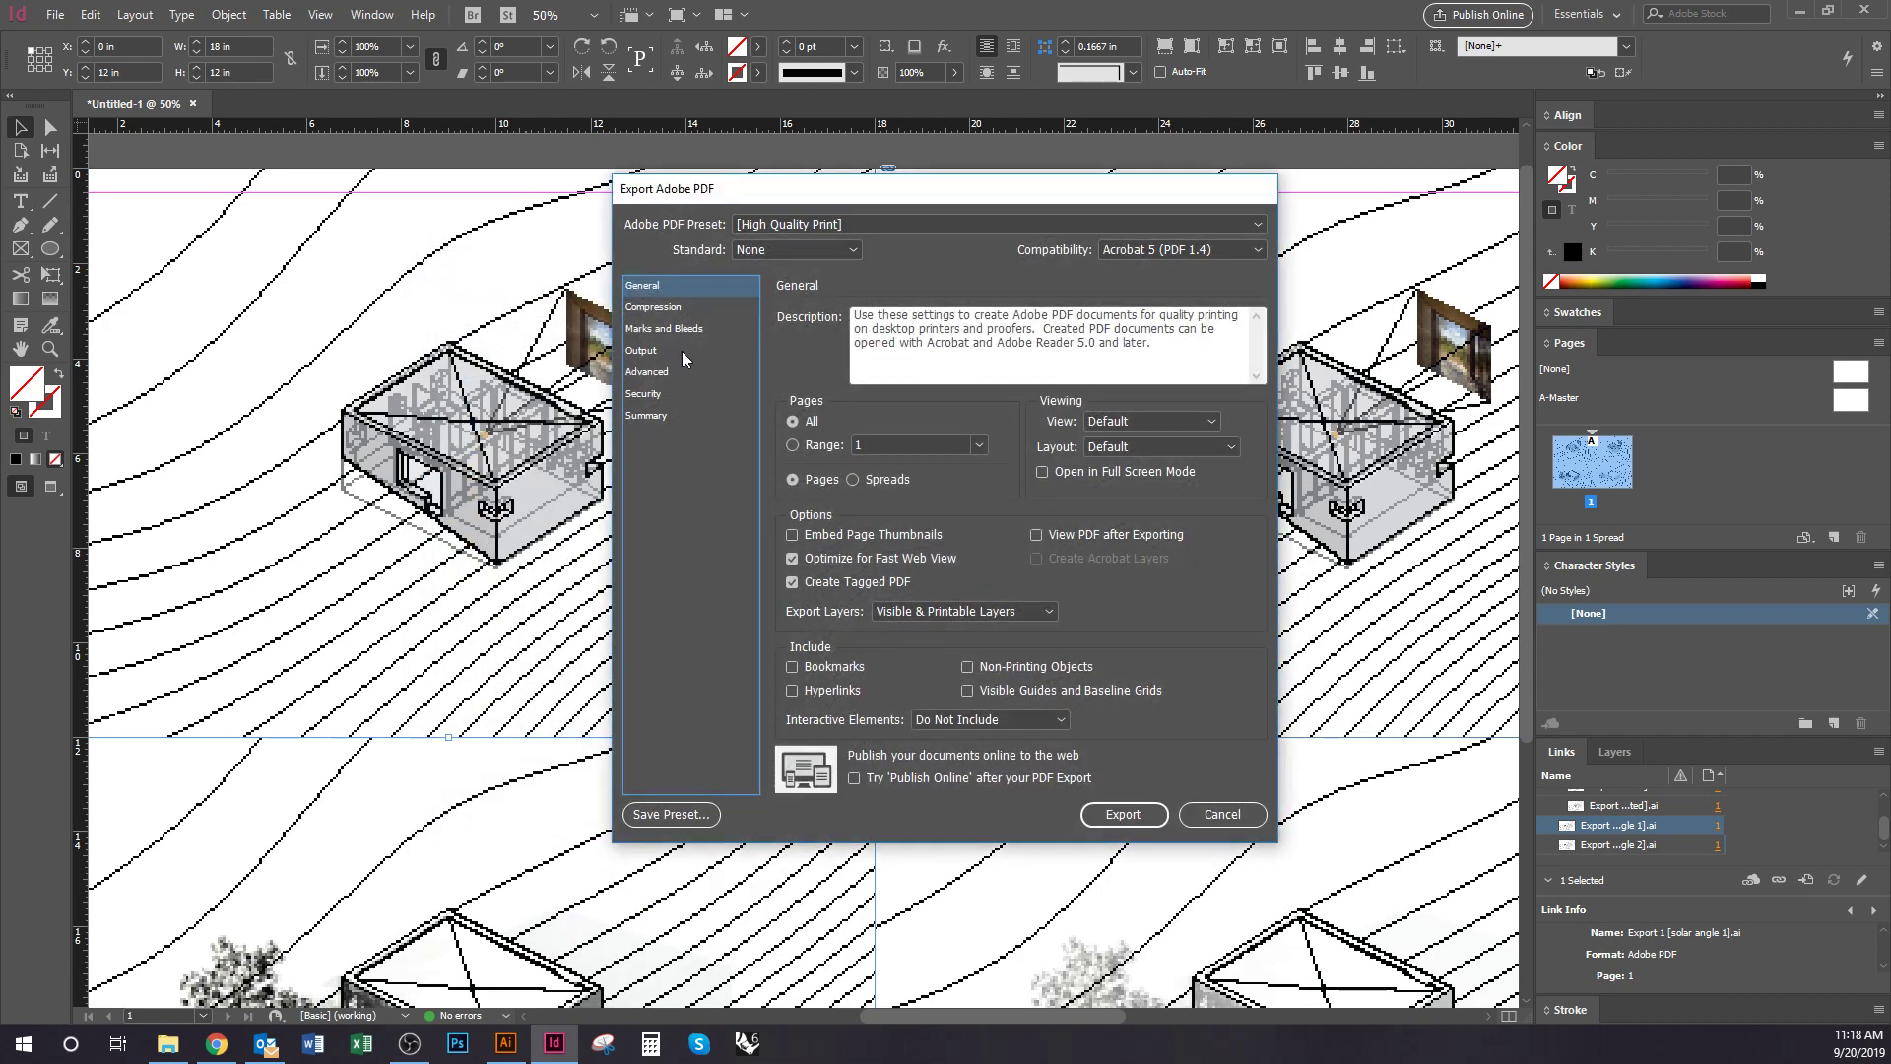
Downsample monochrome images to 300 ppi for images above 450 ppi, then export the PDF
left_click(686, 308)
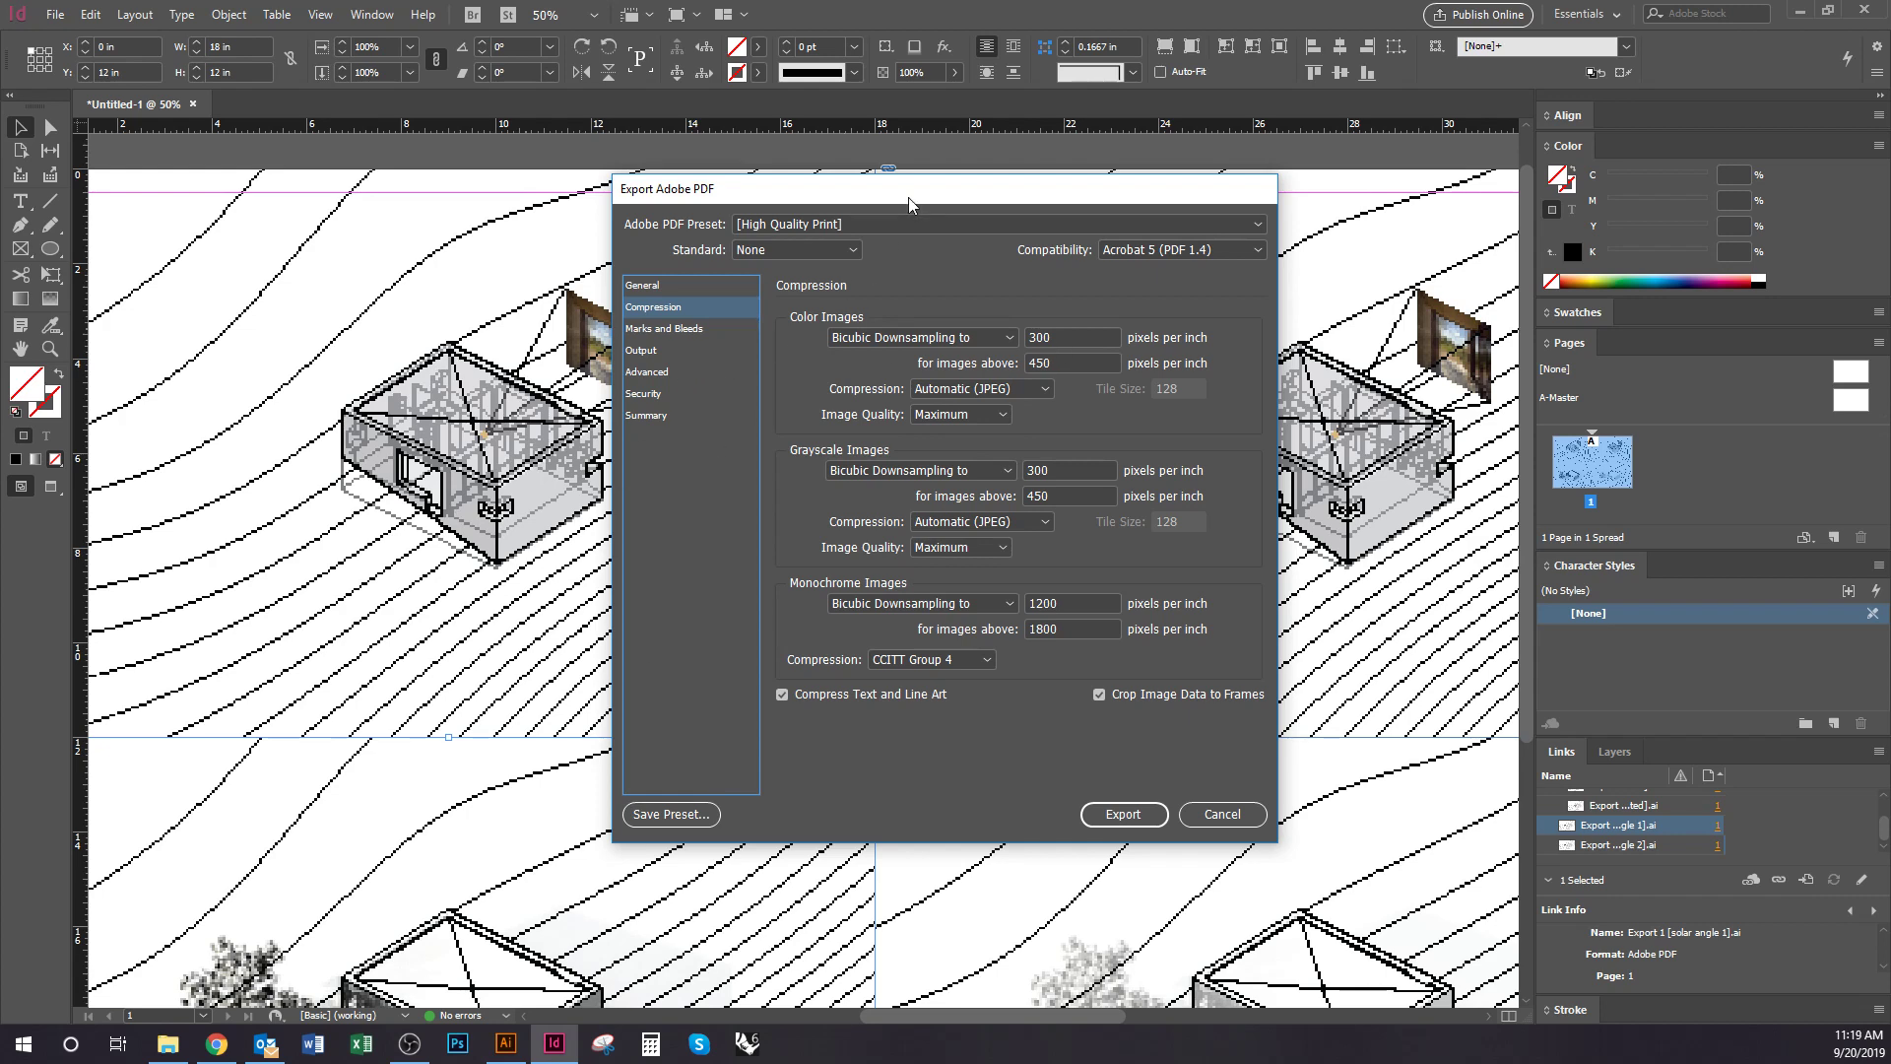
left_click_drag(908, 197, 853, 216)
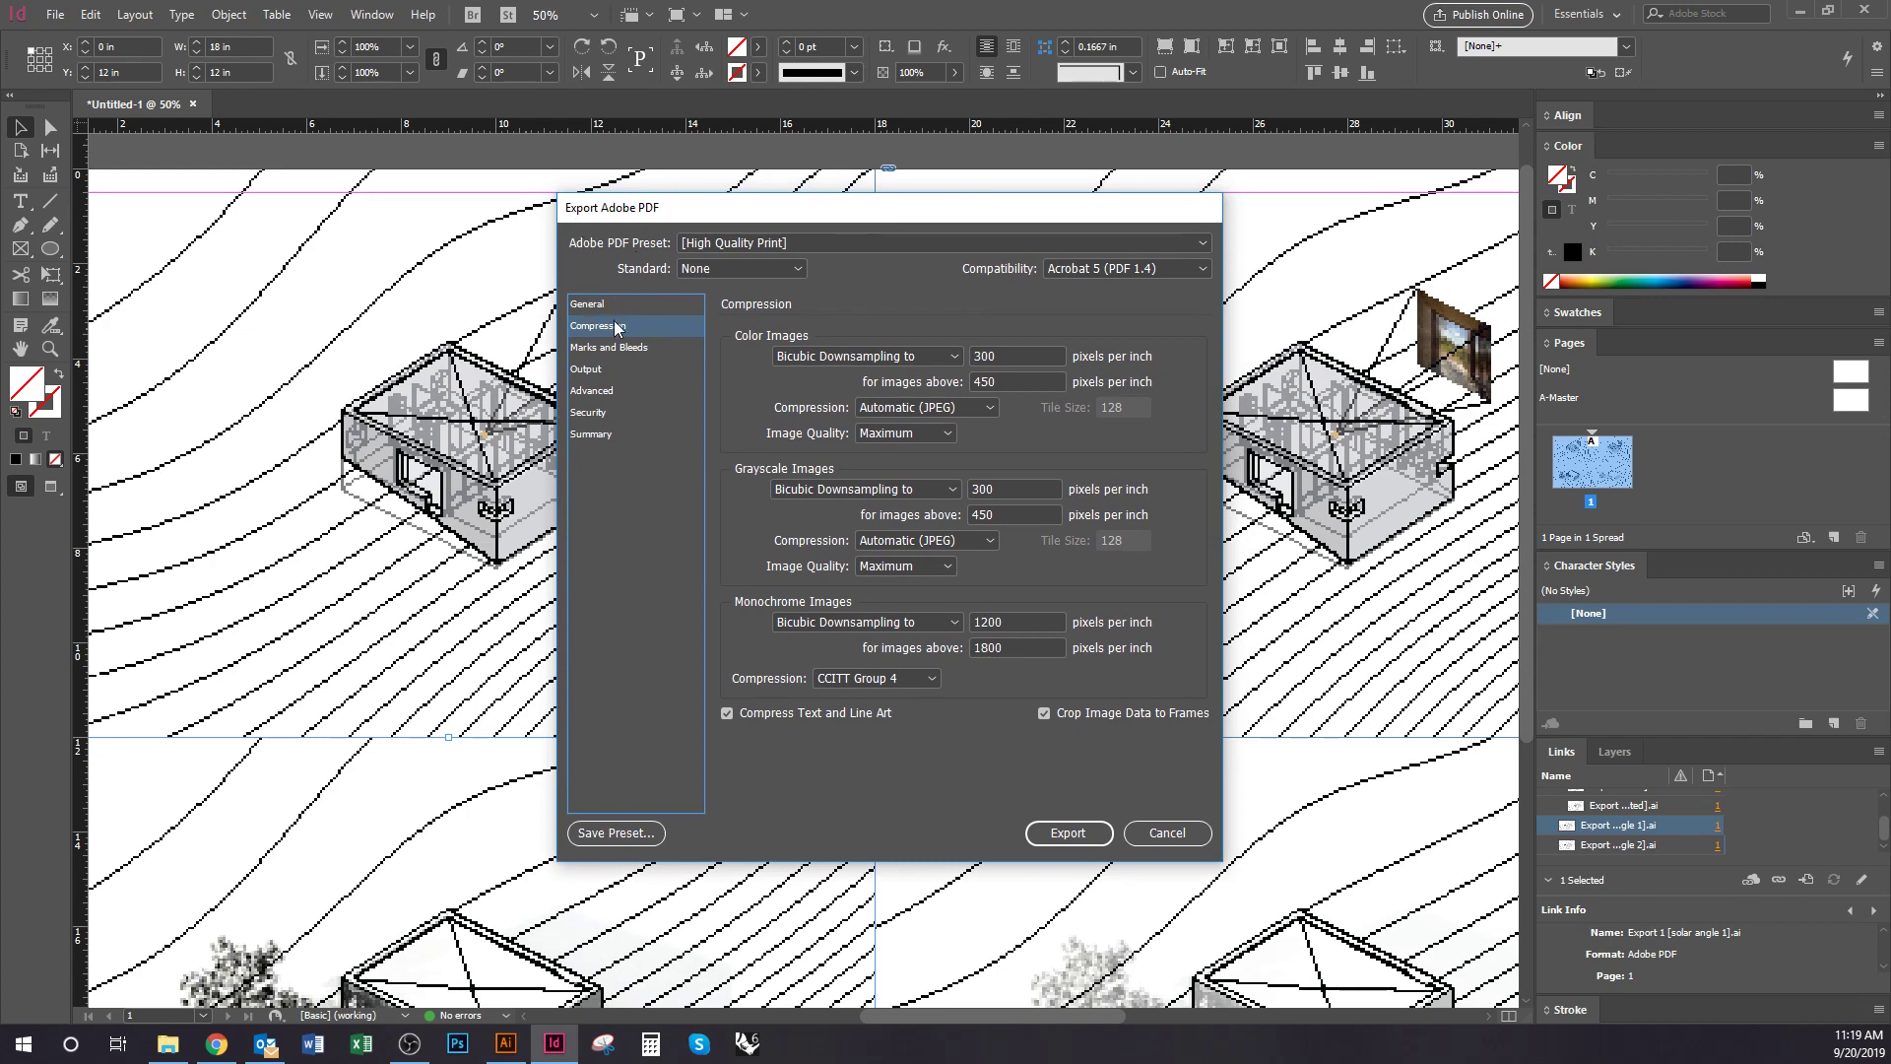
left_click(1008, 359)
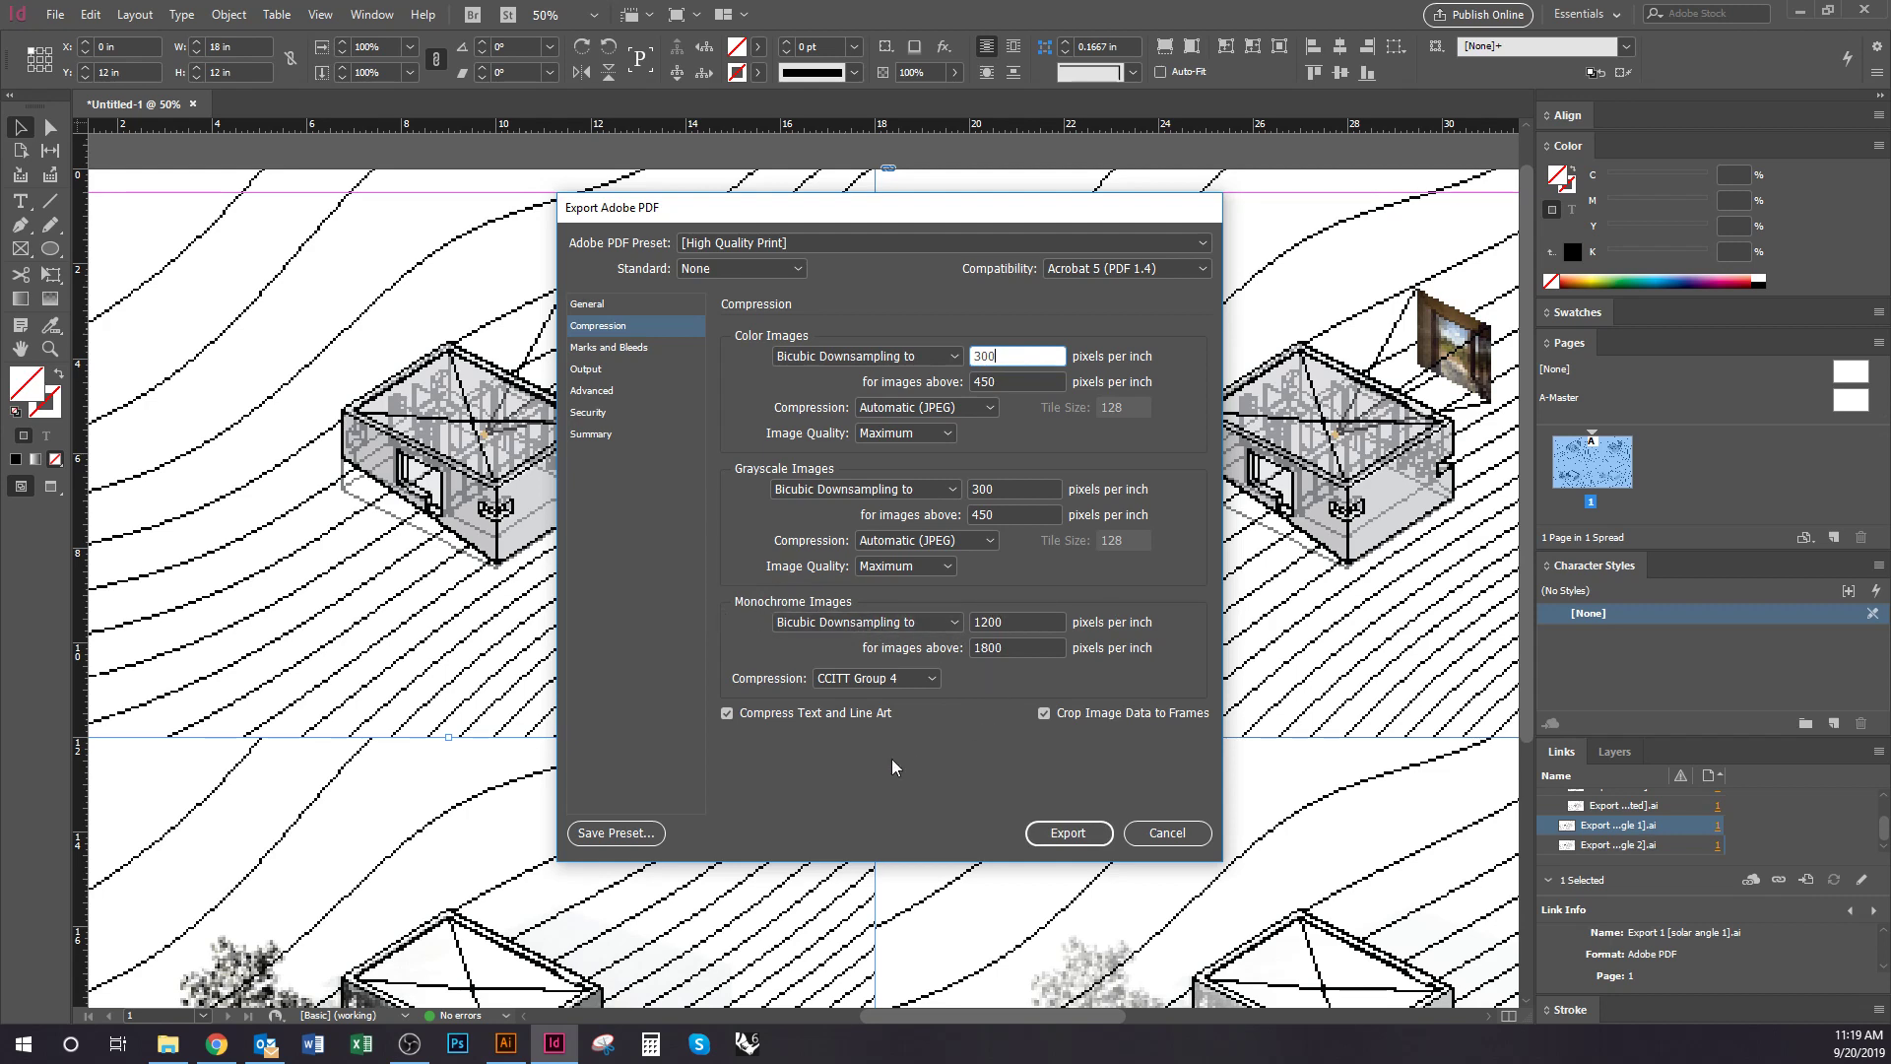
left_click(1024, 621)
type("300")
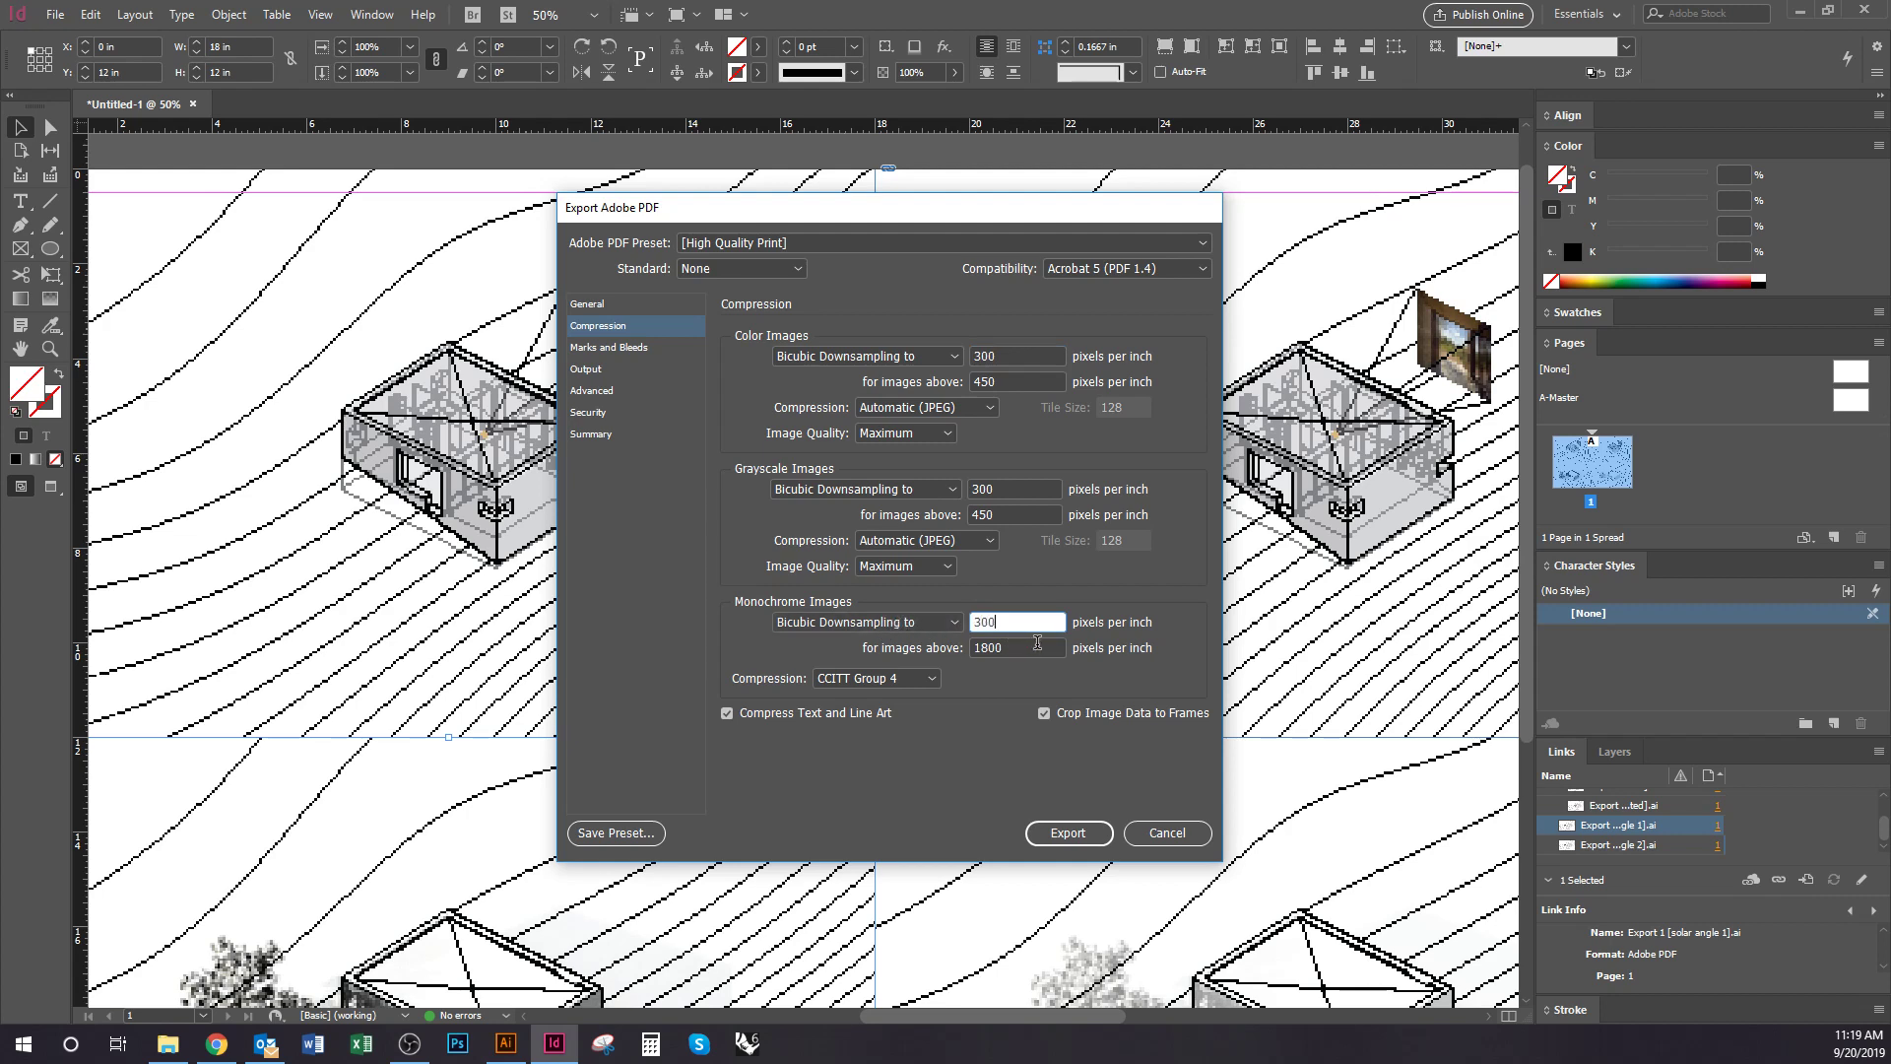
key("Tab")
type("450")
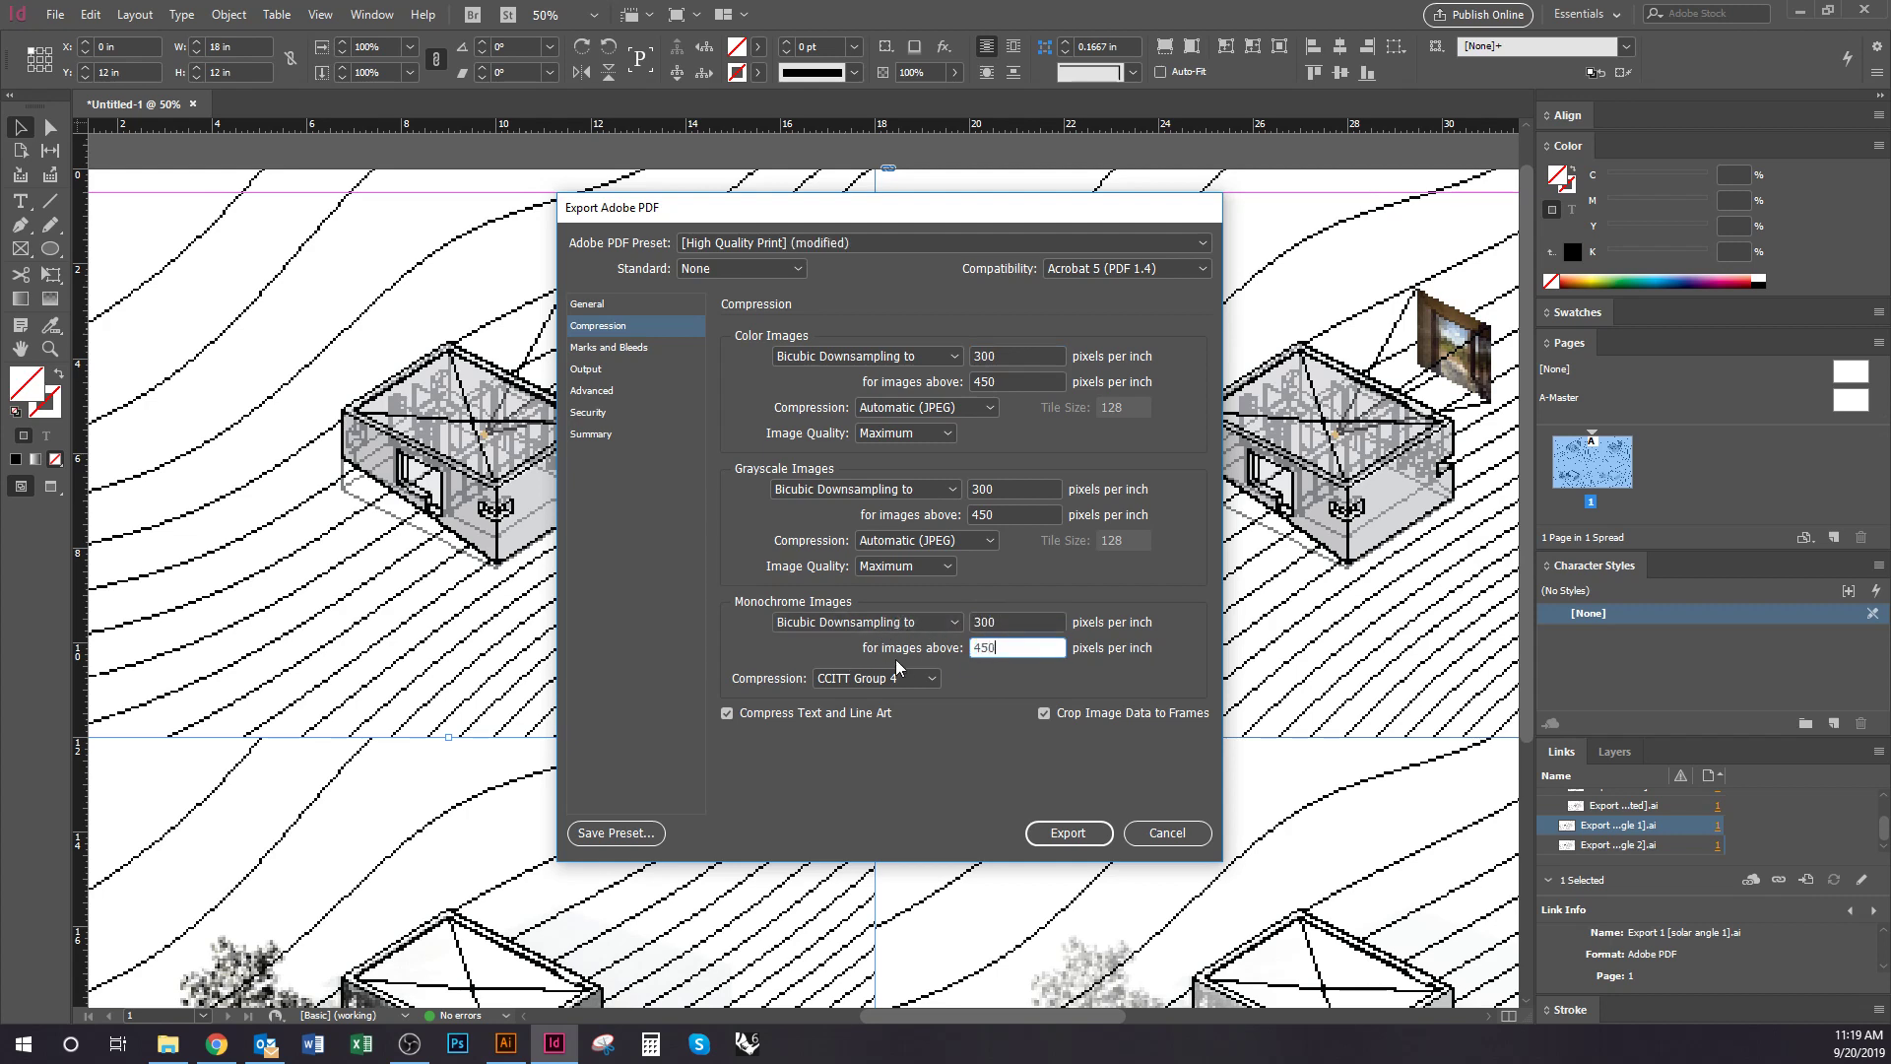
left_click(1017, 624)
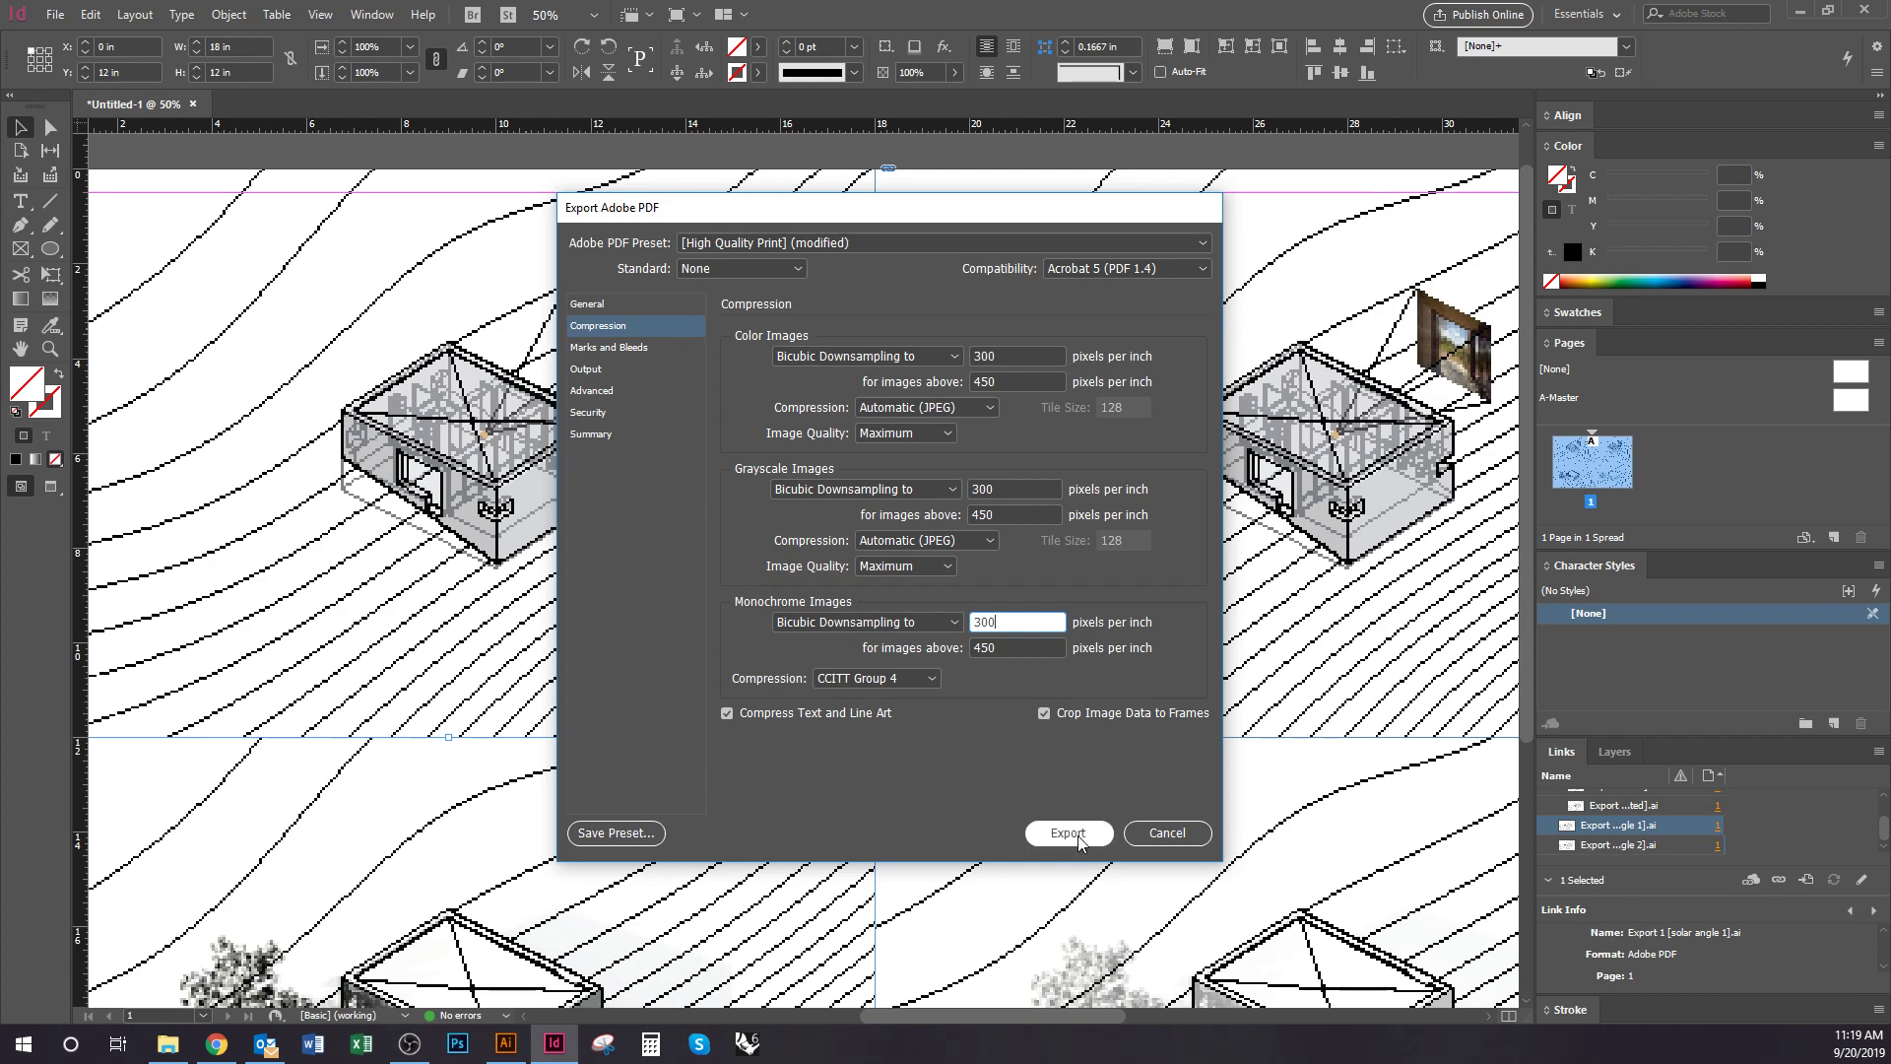
left_click(1067, 834)
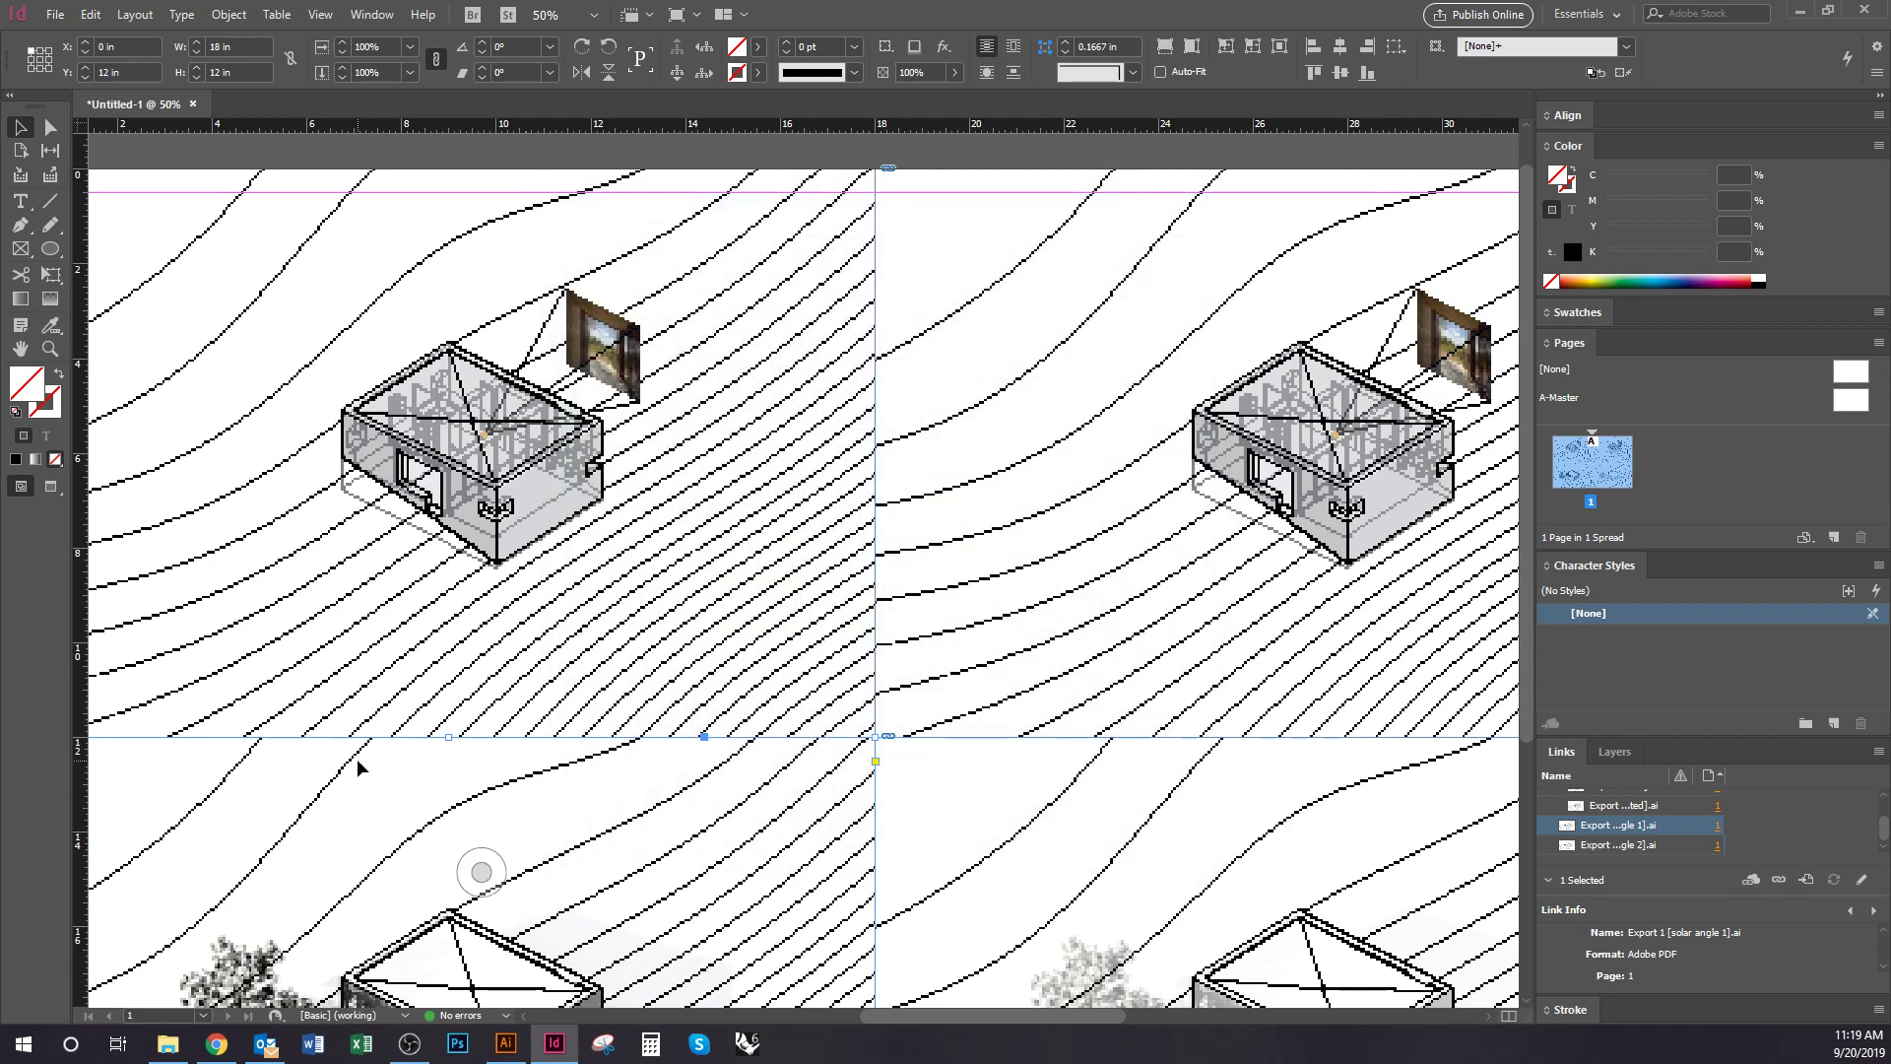
Open Untitled-1.pdf in Acrobat, zoom in on a house diagram, then close Acrobat
left_click(170, 1045)
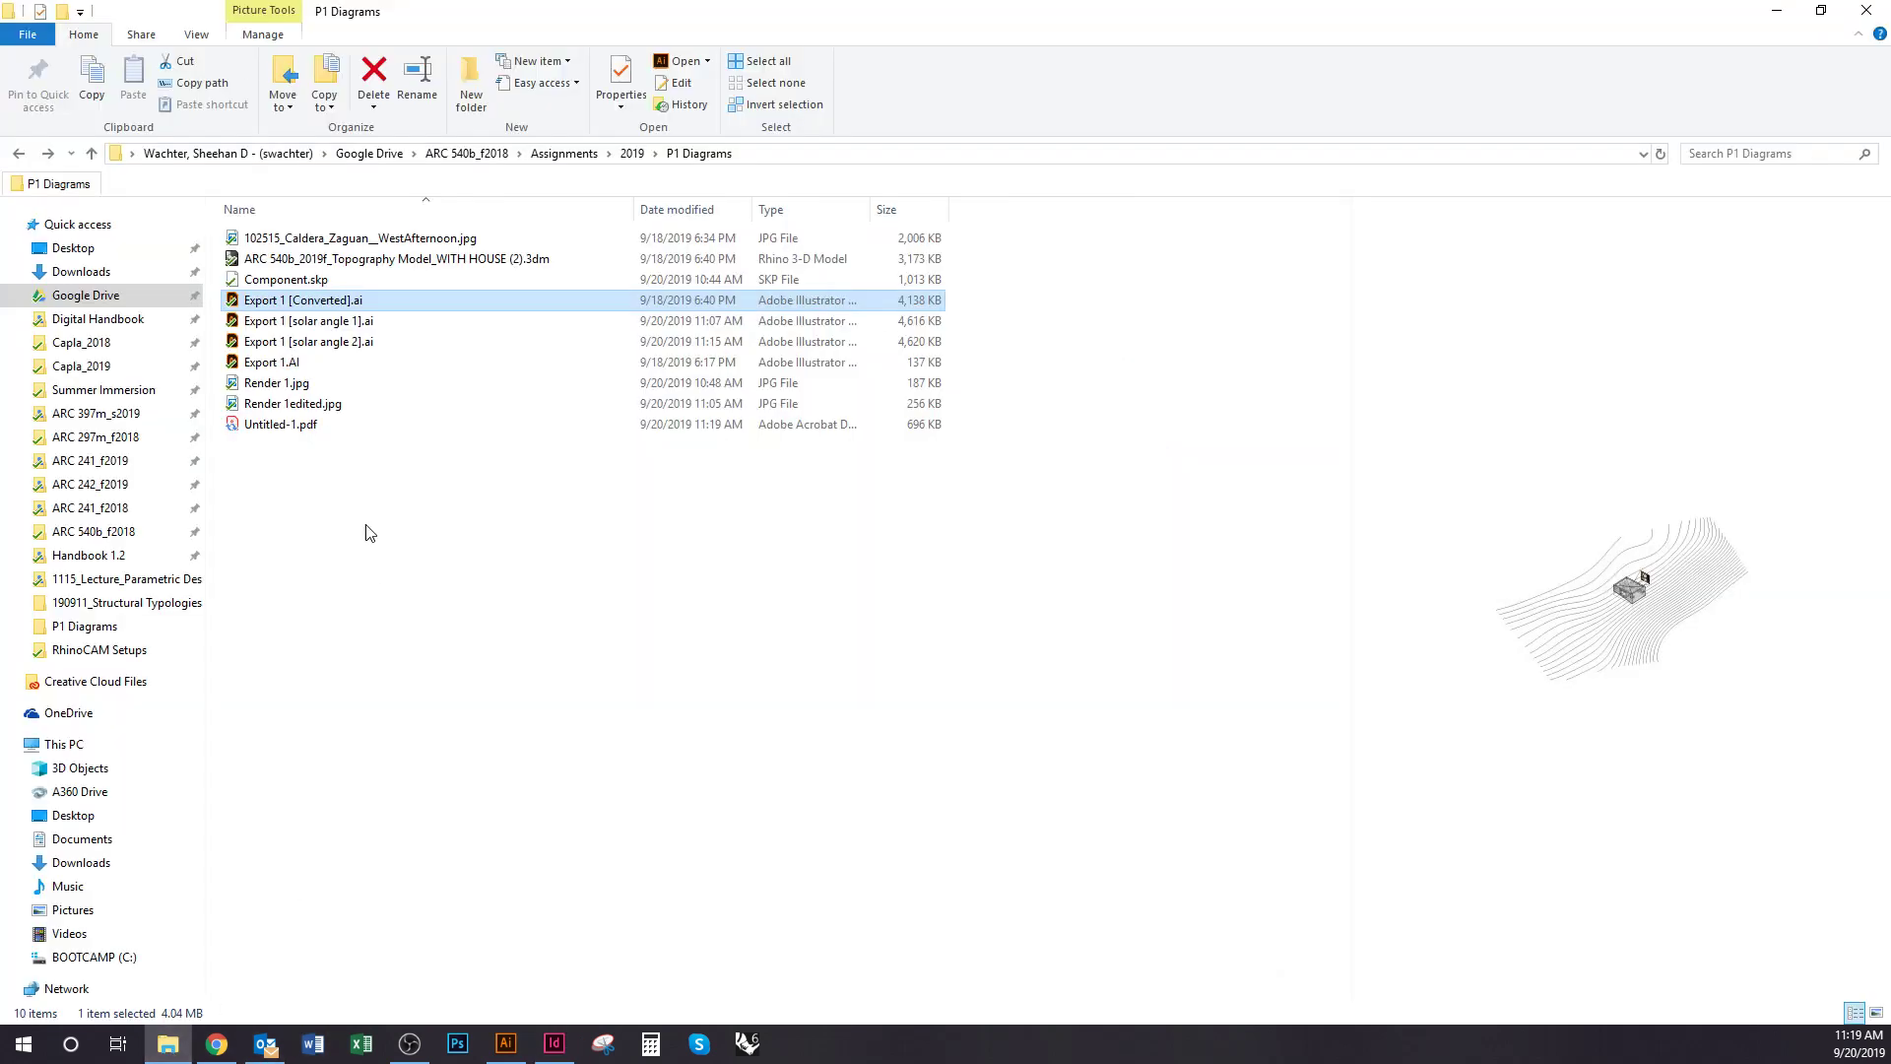
double_click(286, 425)
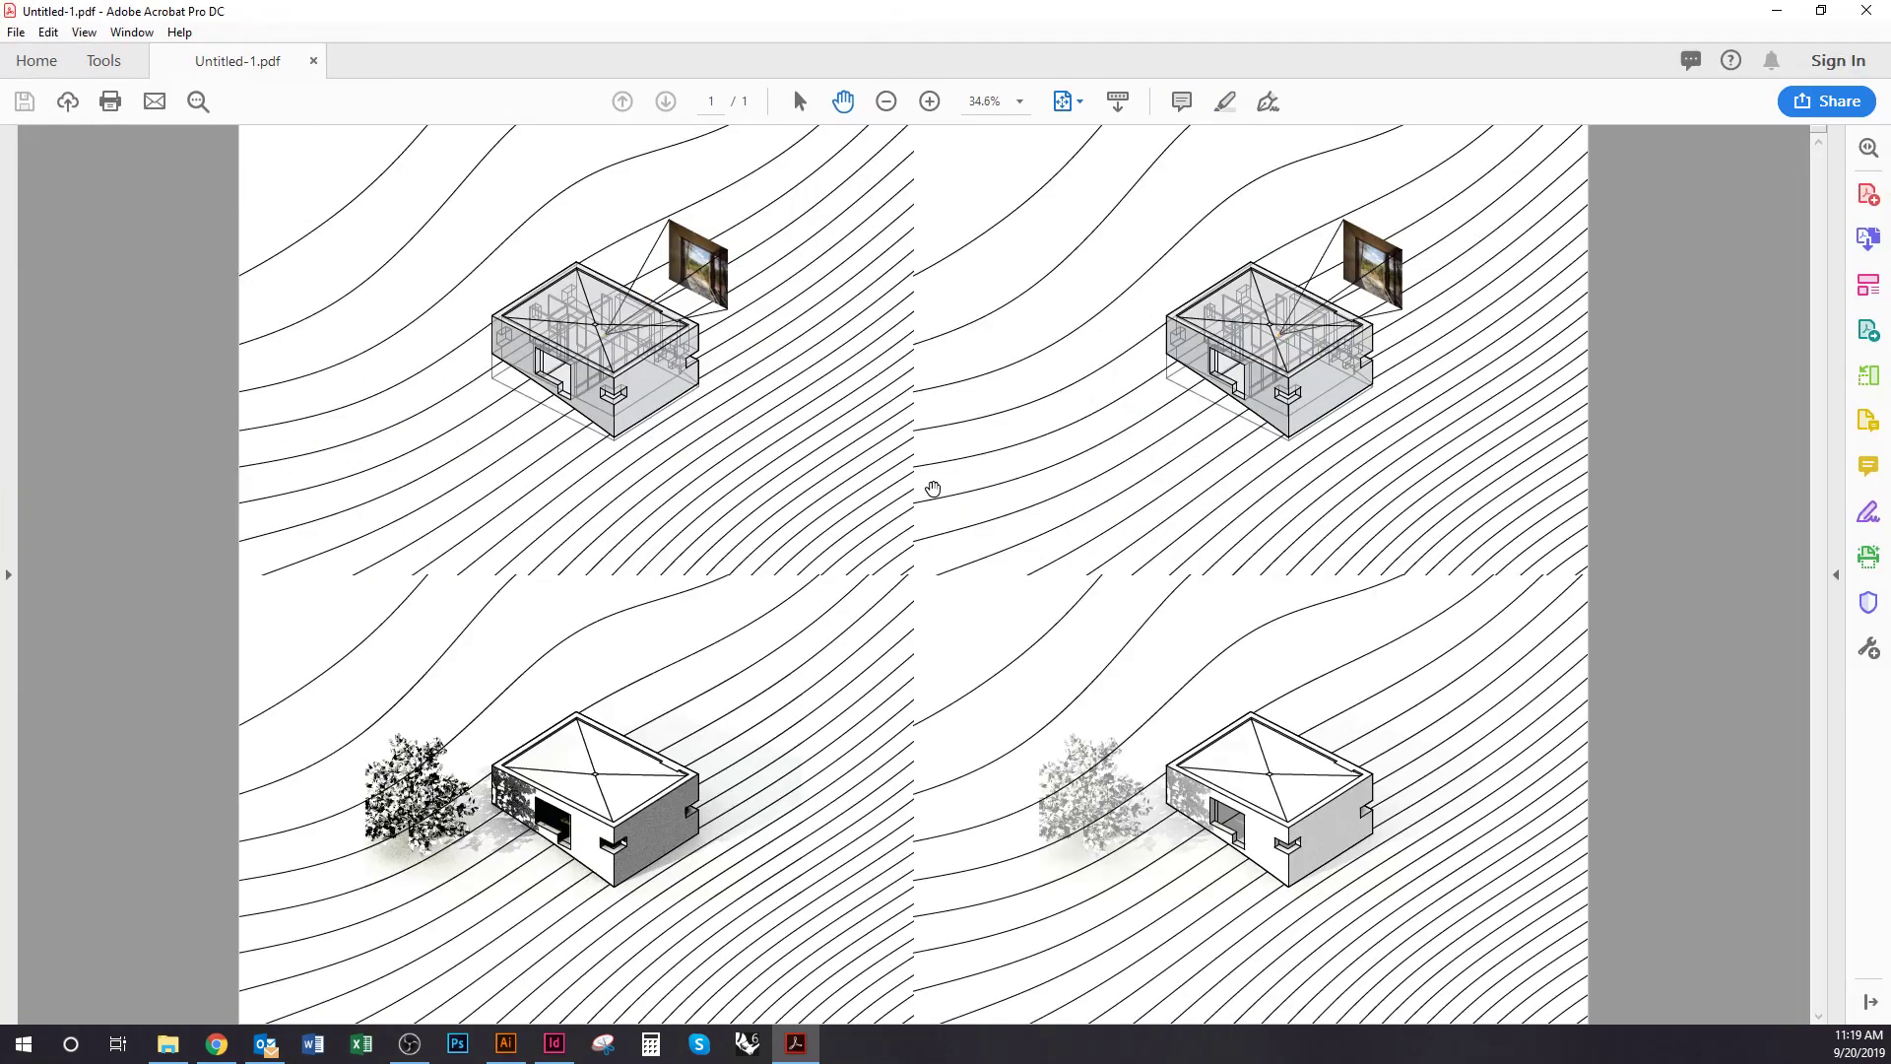
scroll(928, 489, "up", 3)
left_click_drag(1157, 472, 886, 718)
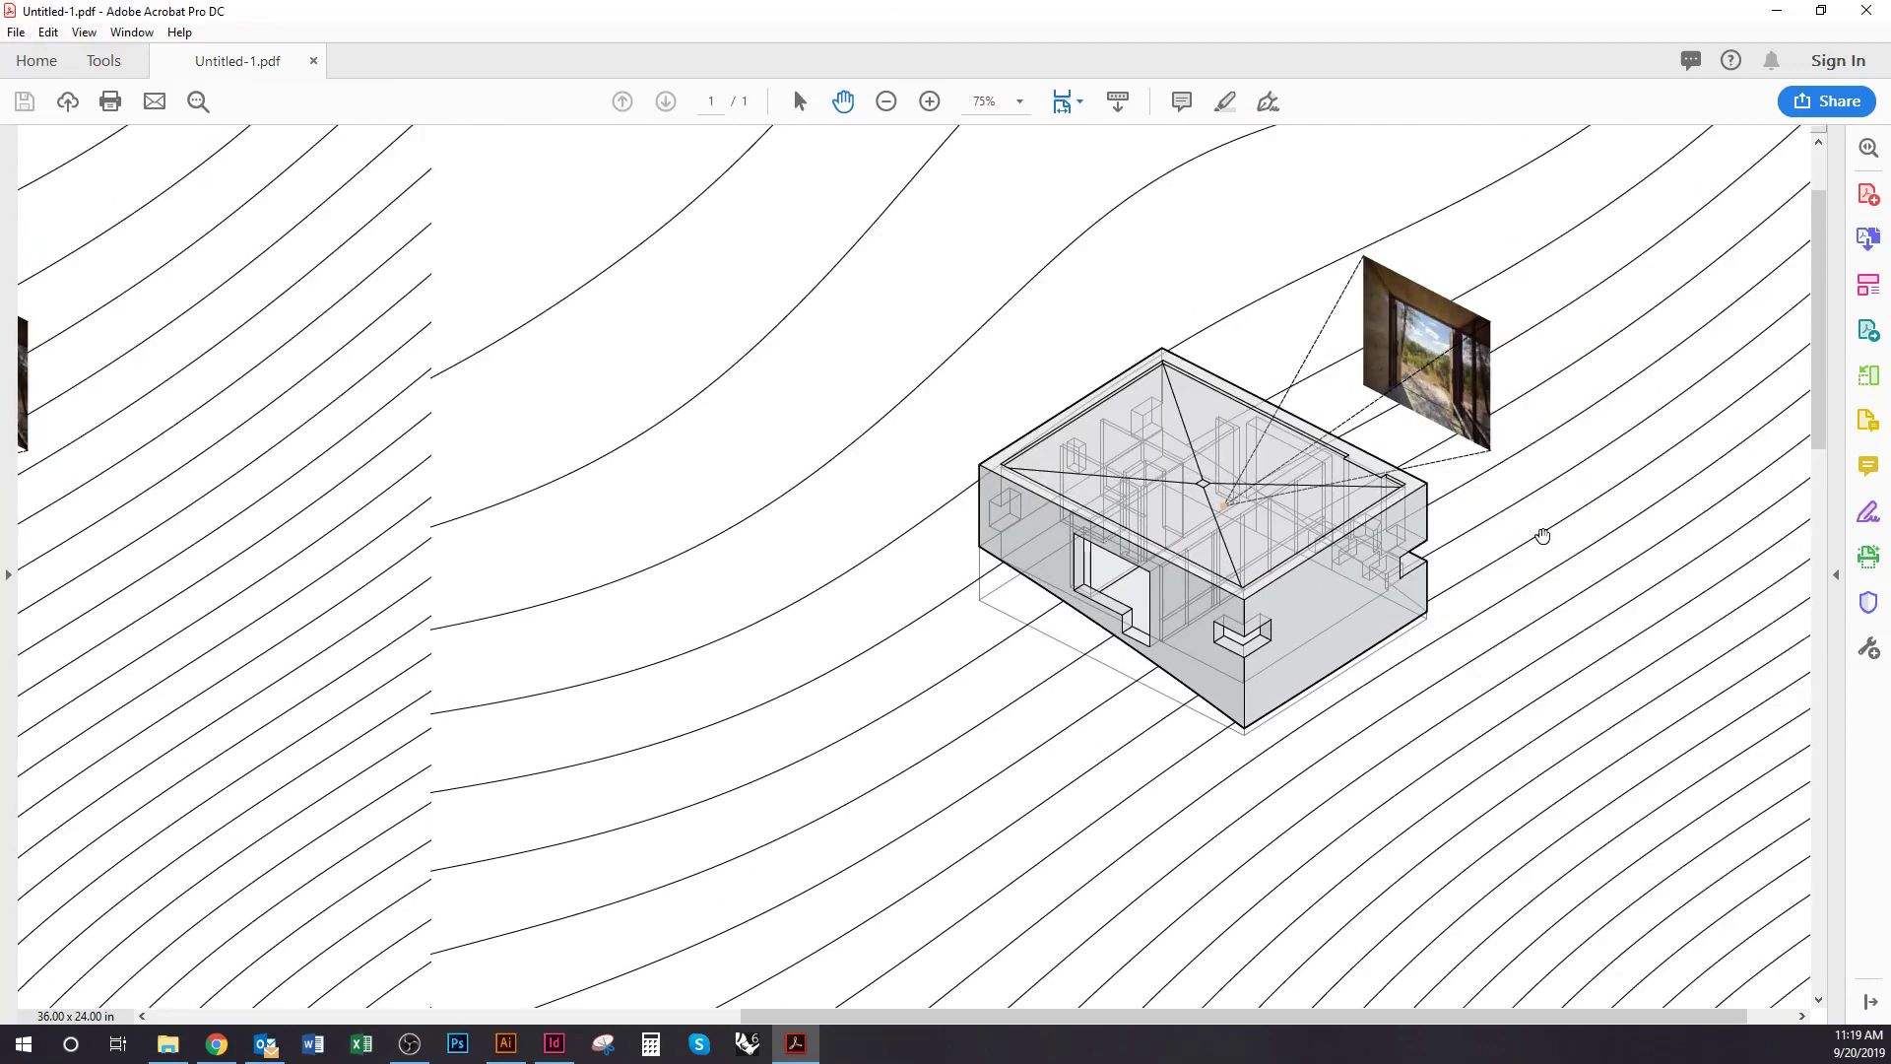
scroll(1499, 448, "up", 1)
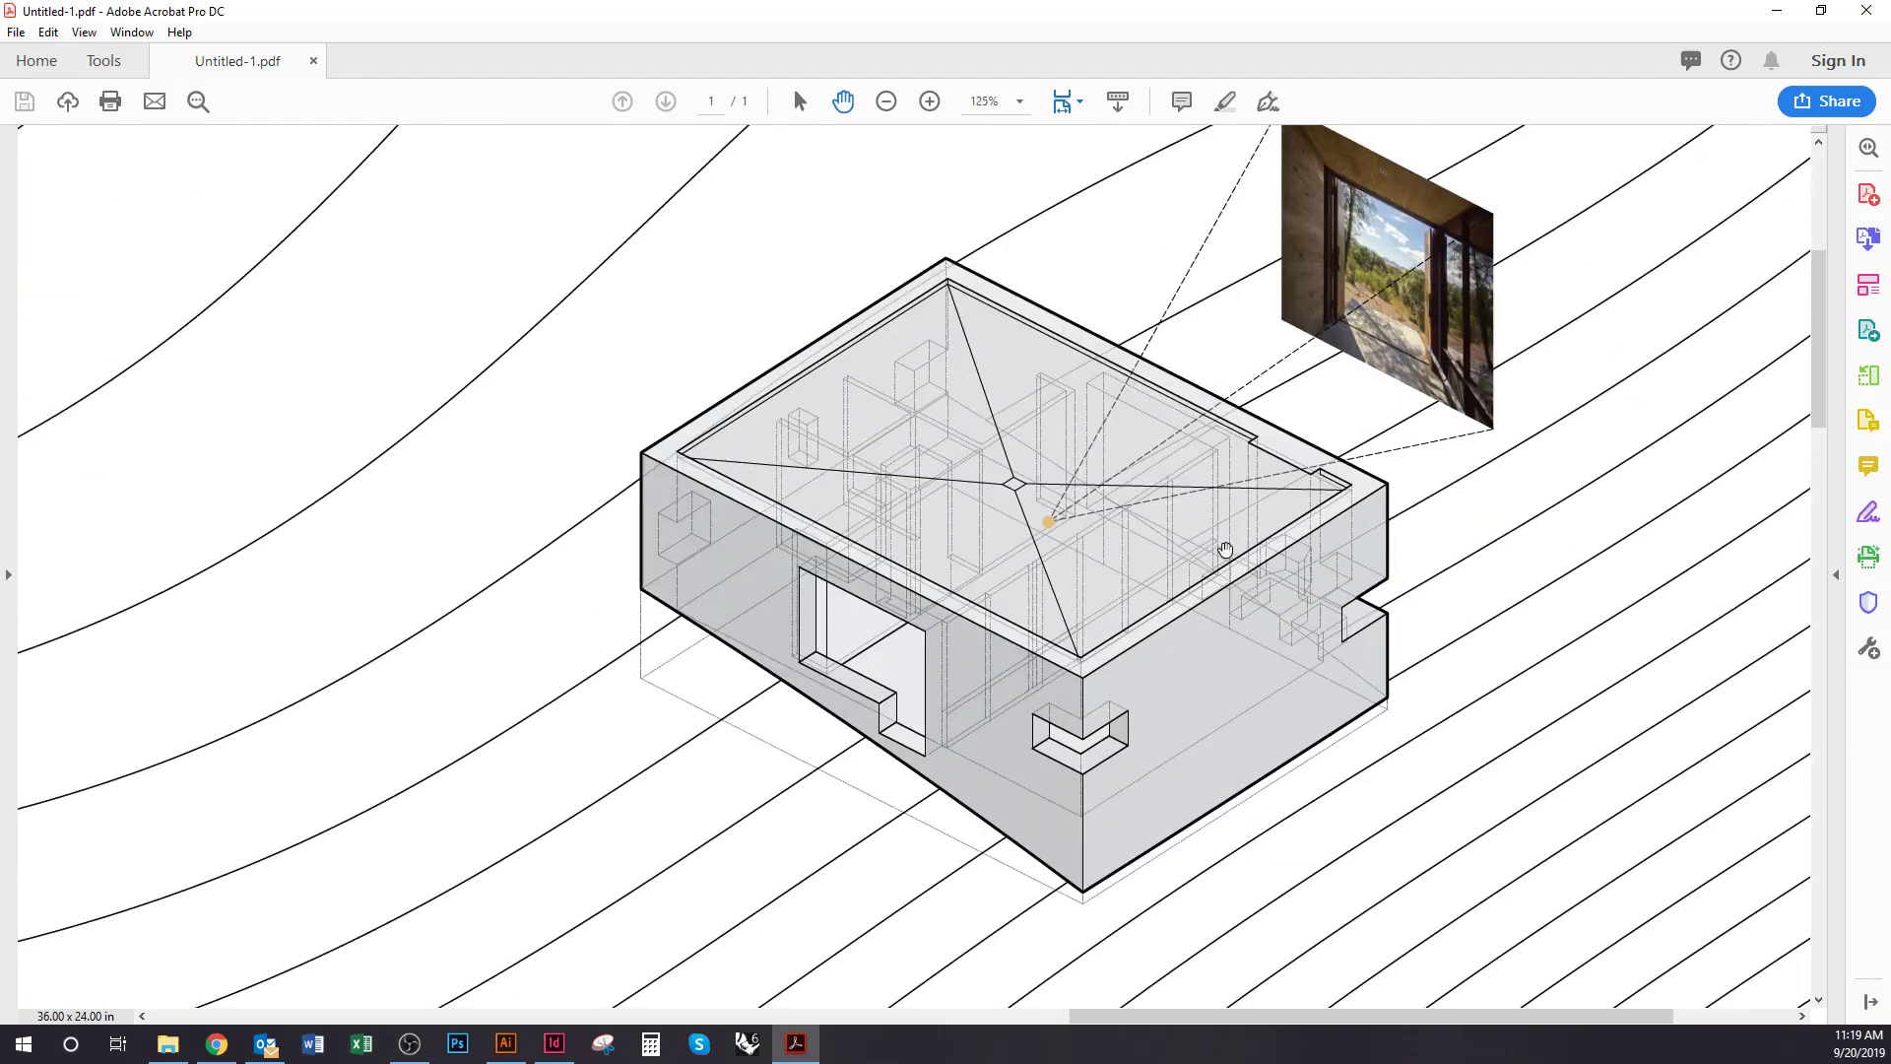
scroll(1226, 549, "down", 1)
left_click(1865, 9)
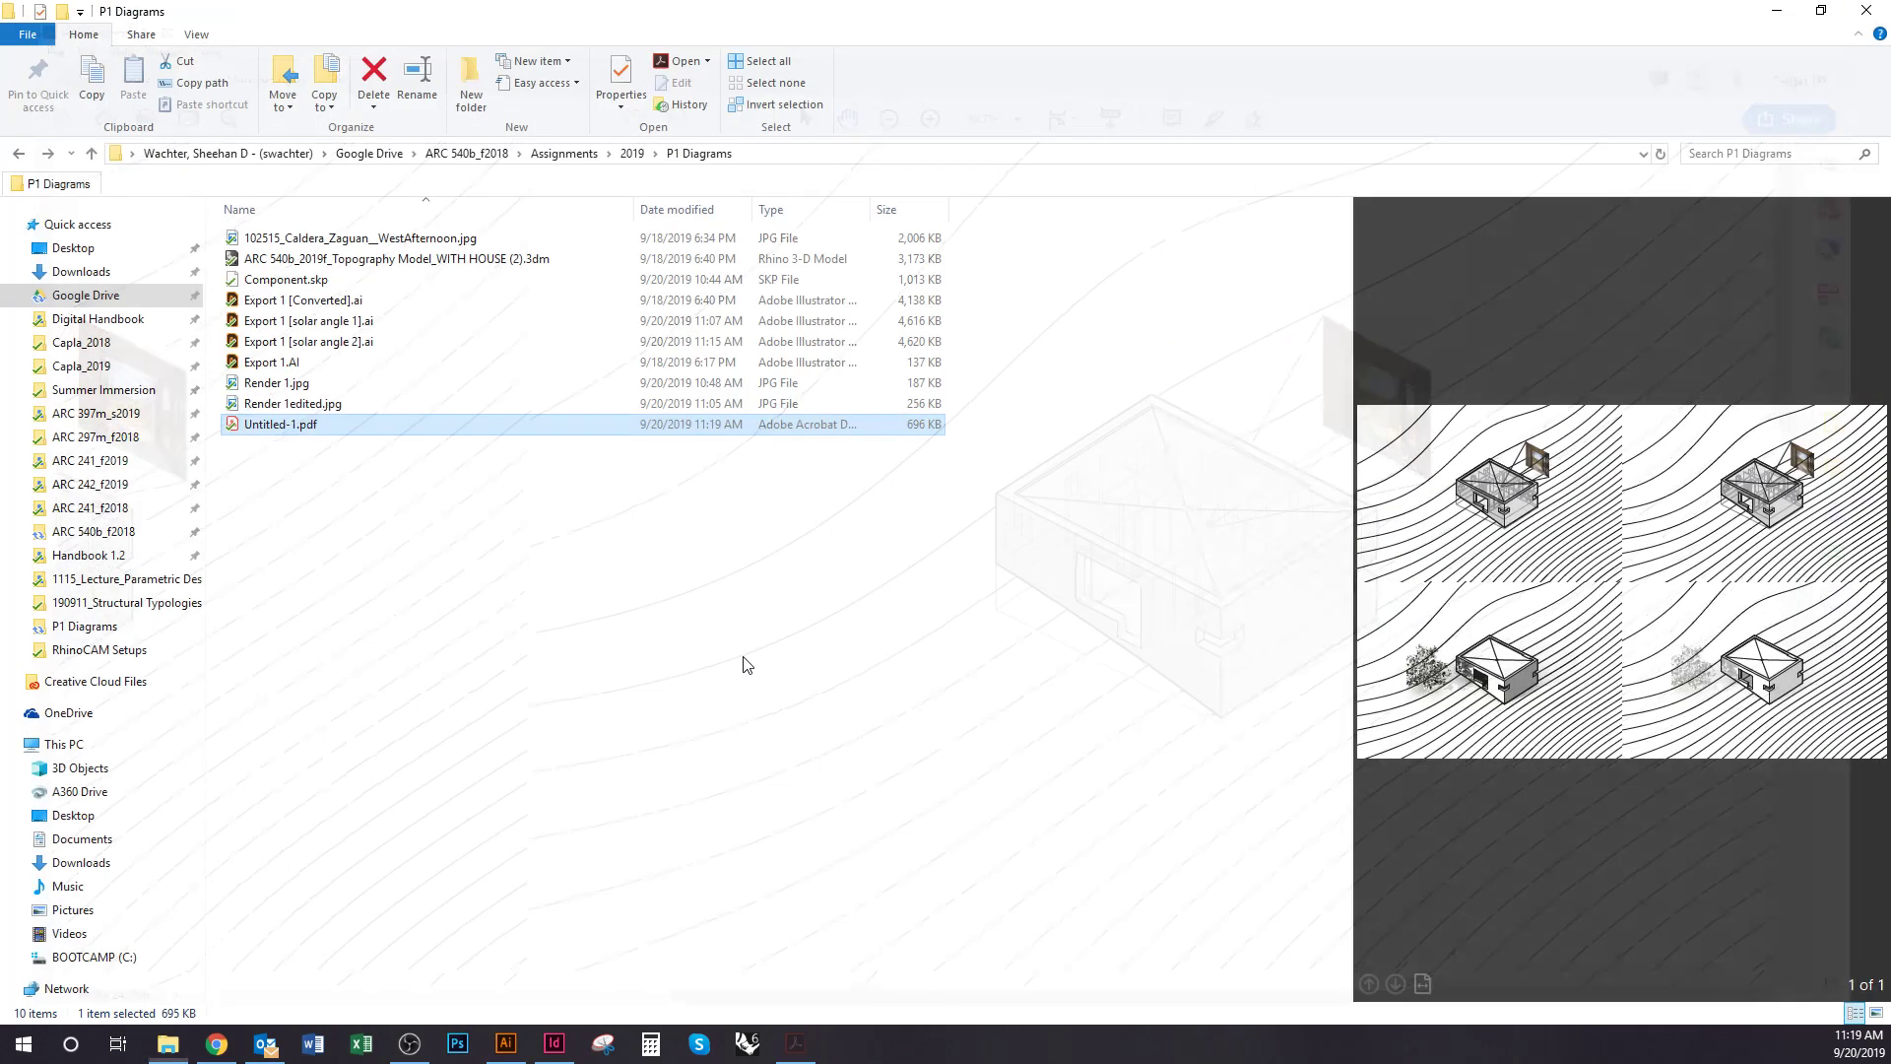
Bring the Untitled-1 board with its 2×2 house diagrams back from File Explorer and open the File menu
key("alt+Tab")
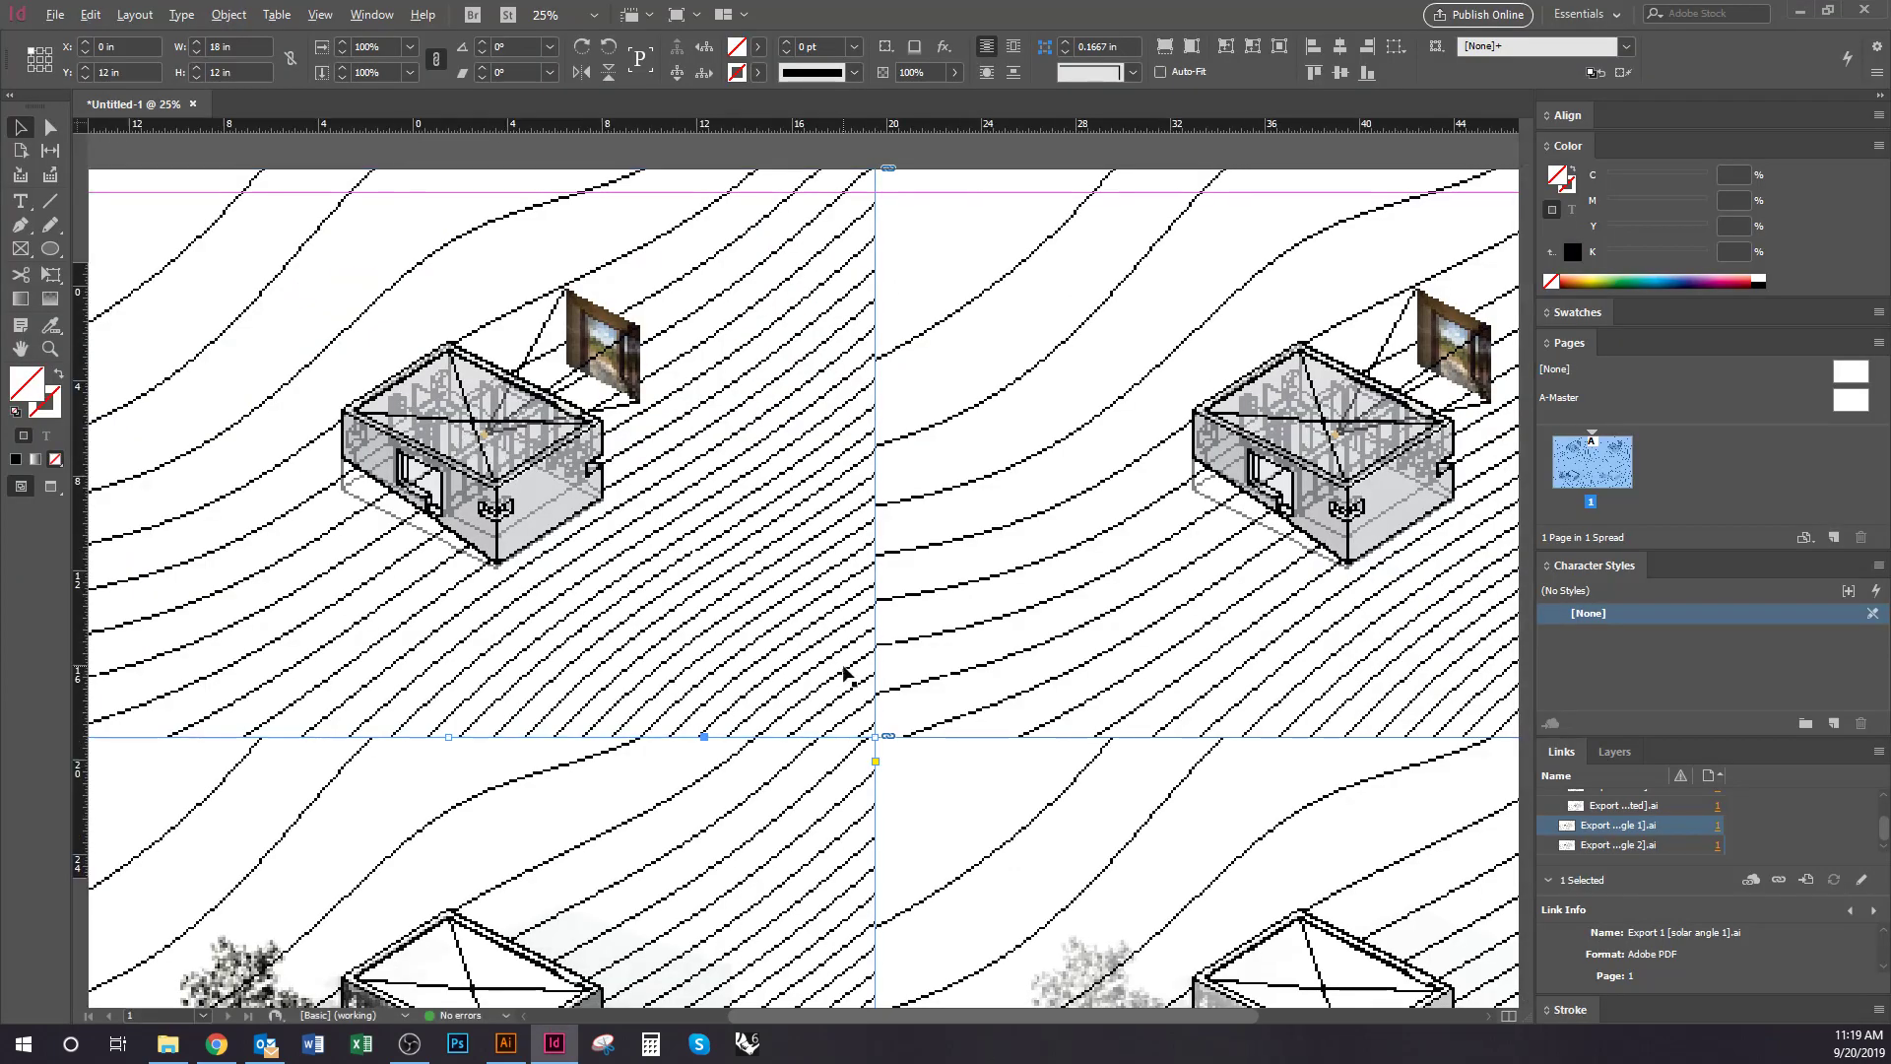
key("ctrl+minus")
key("ctrl+minus")
key("ctrl+equal")
key("alt+Tab")
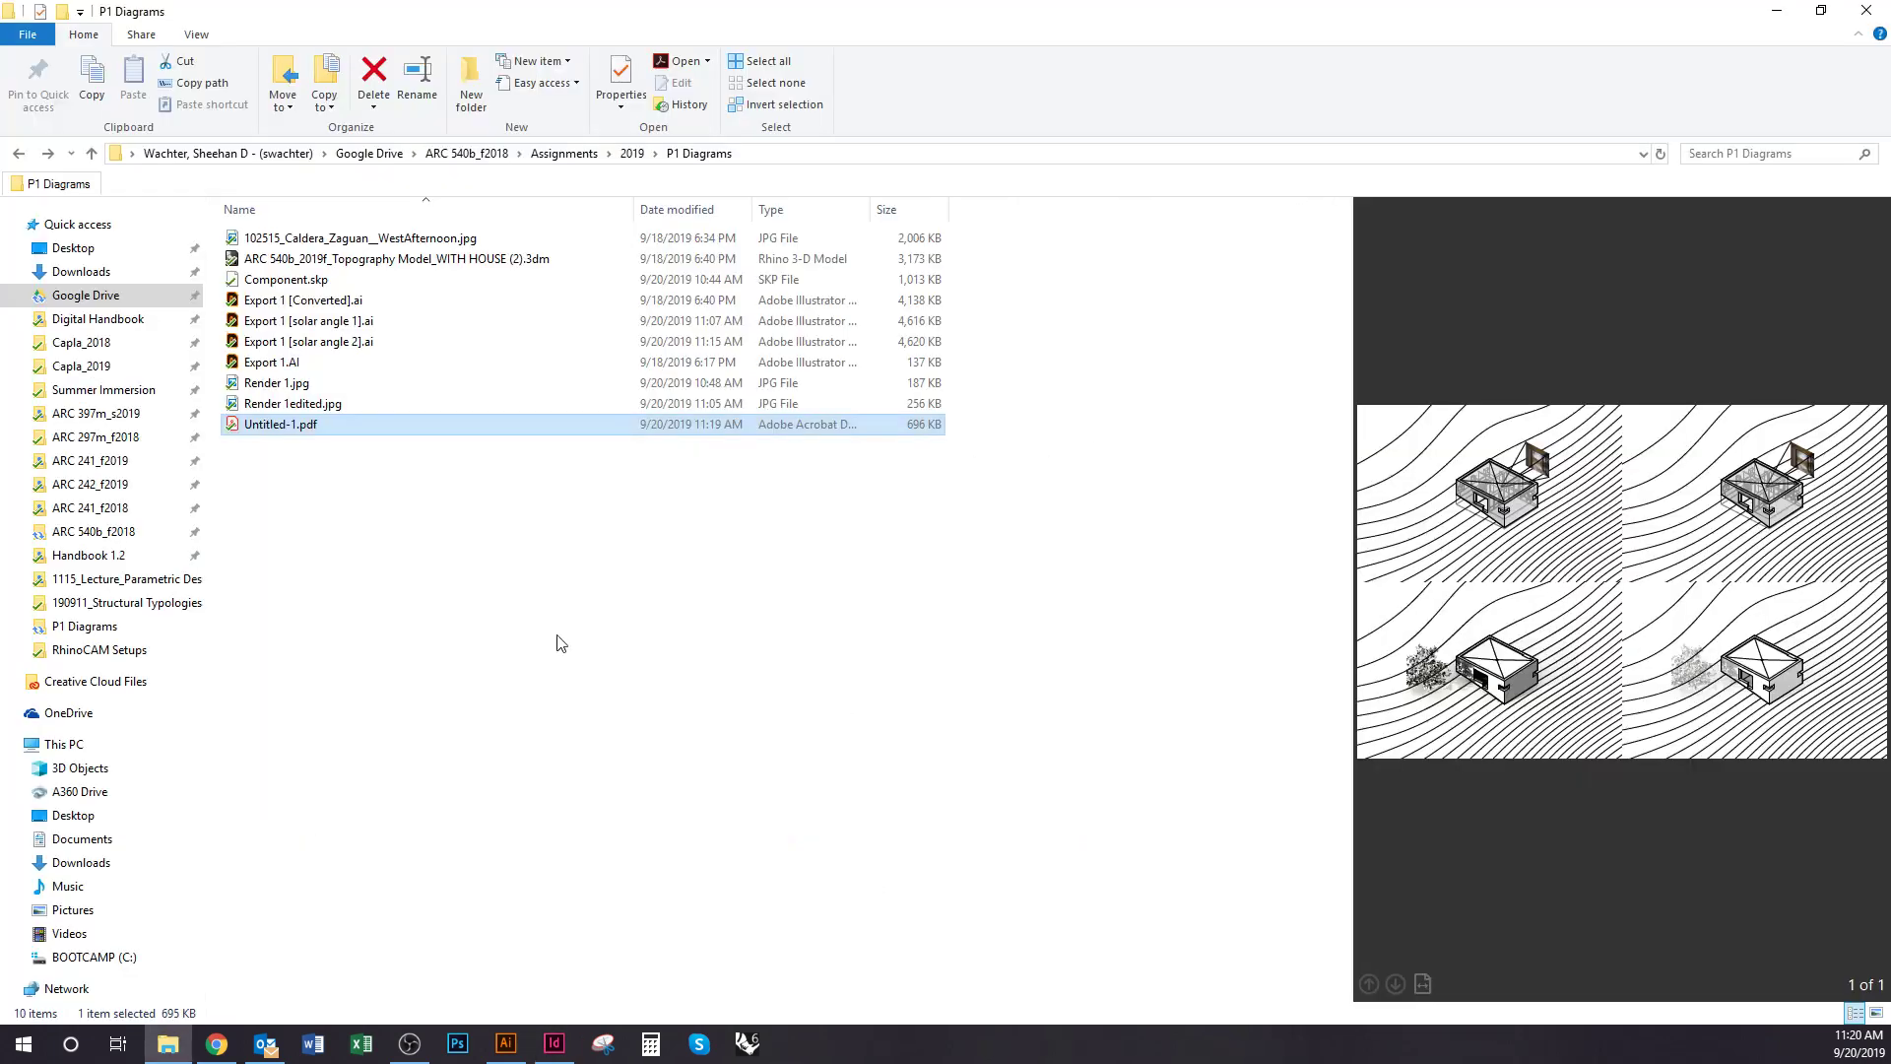
key("alt+Tab")
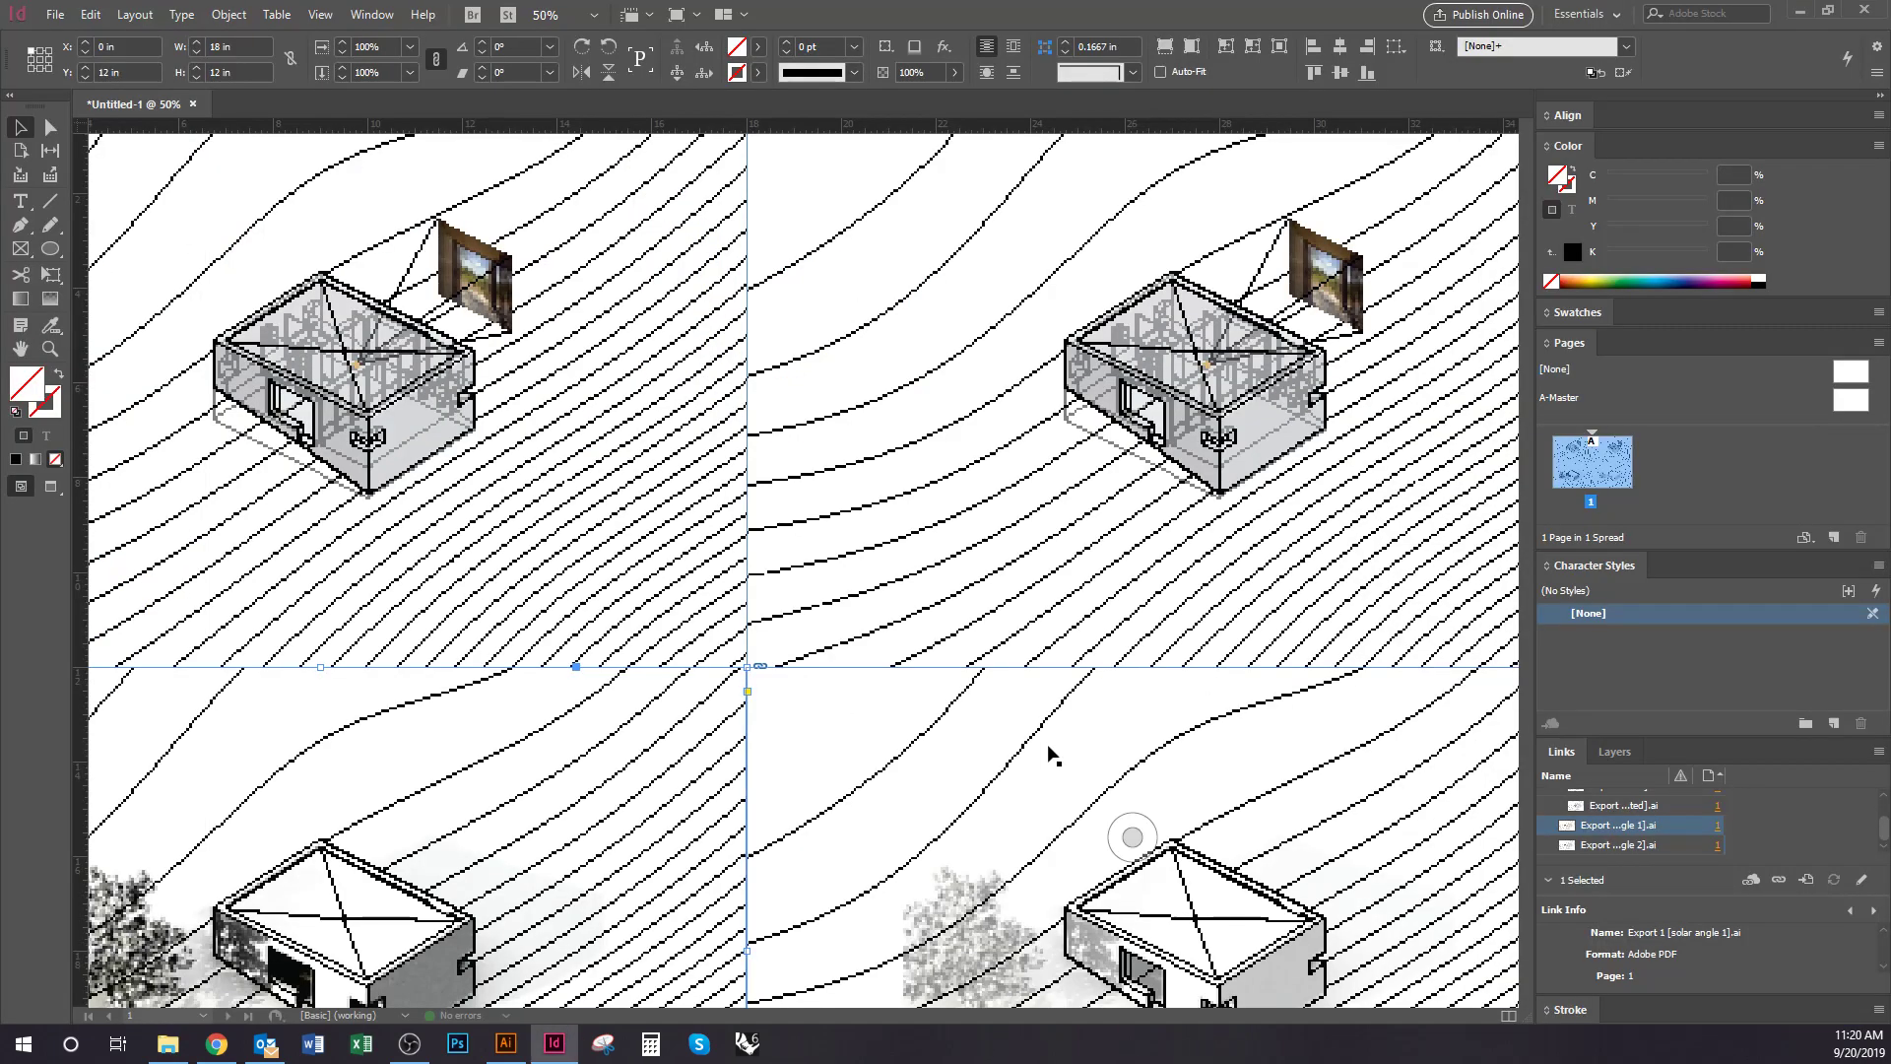
left_click(53, 16)
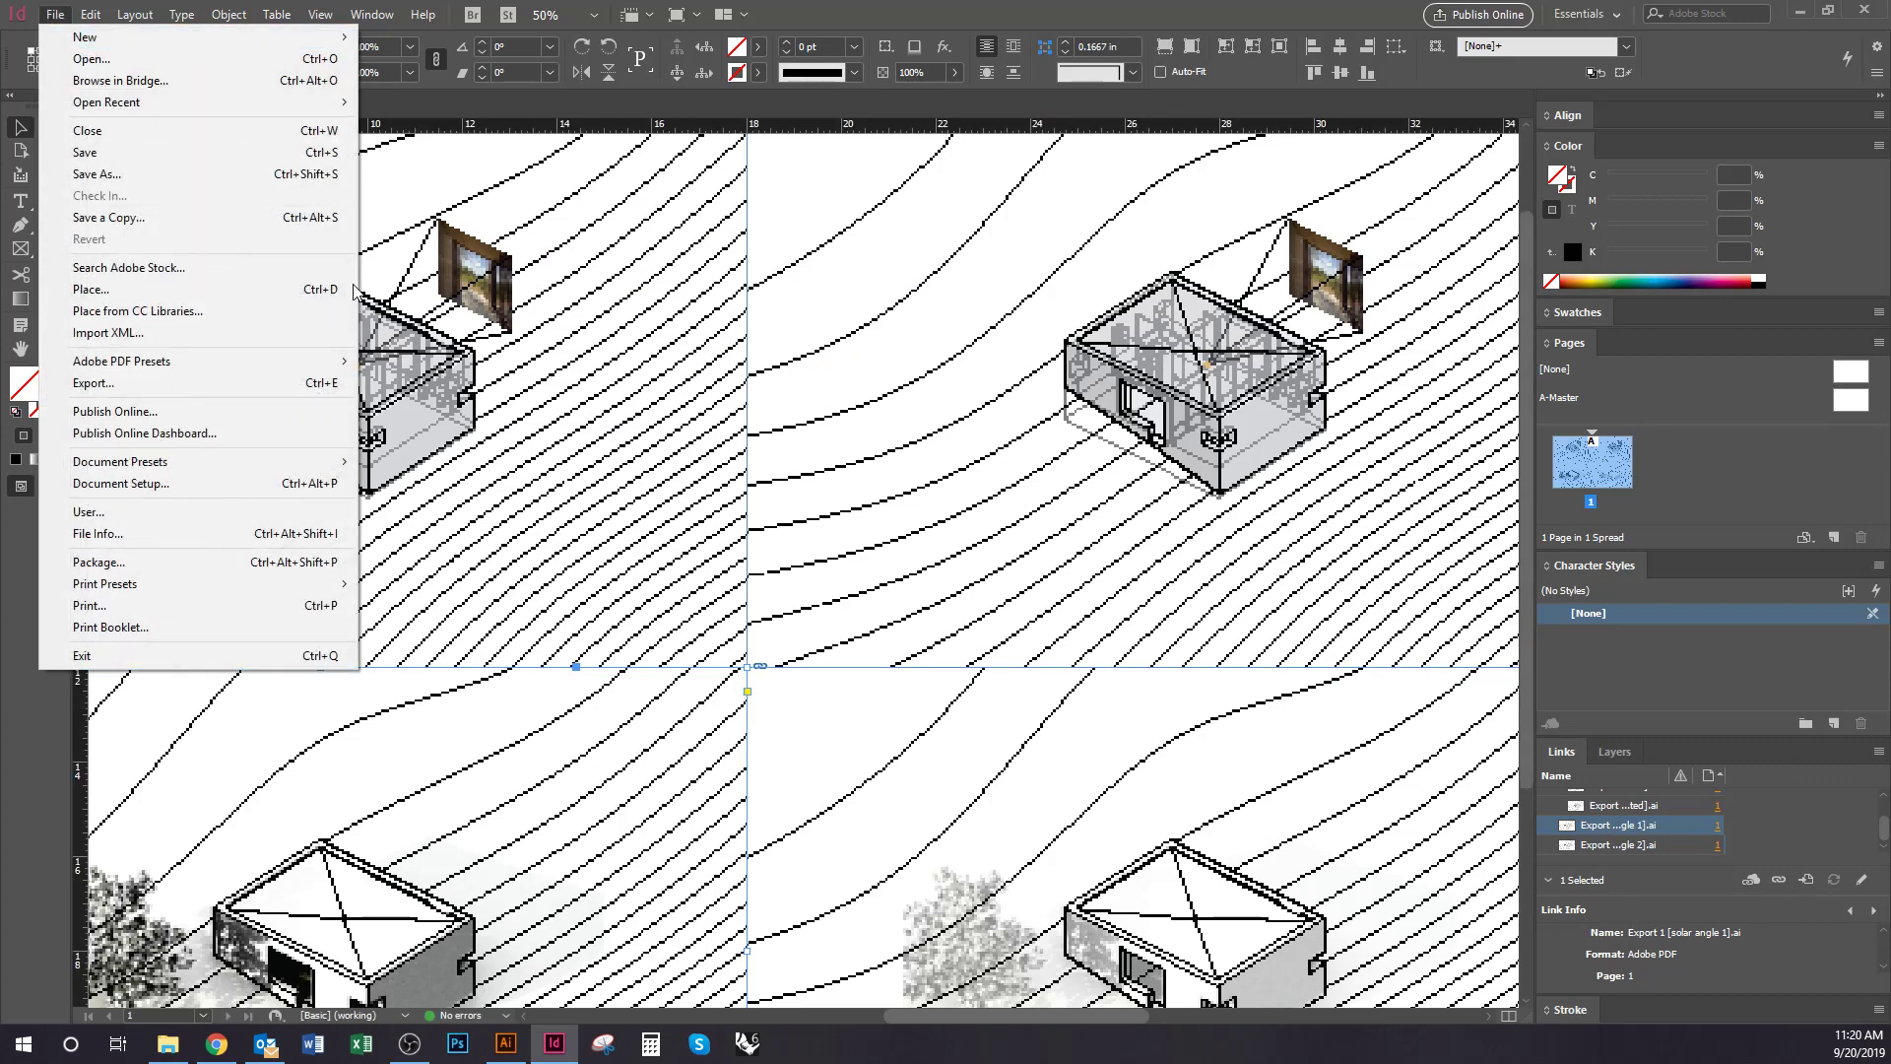
left_click(148, 605)
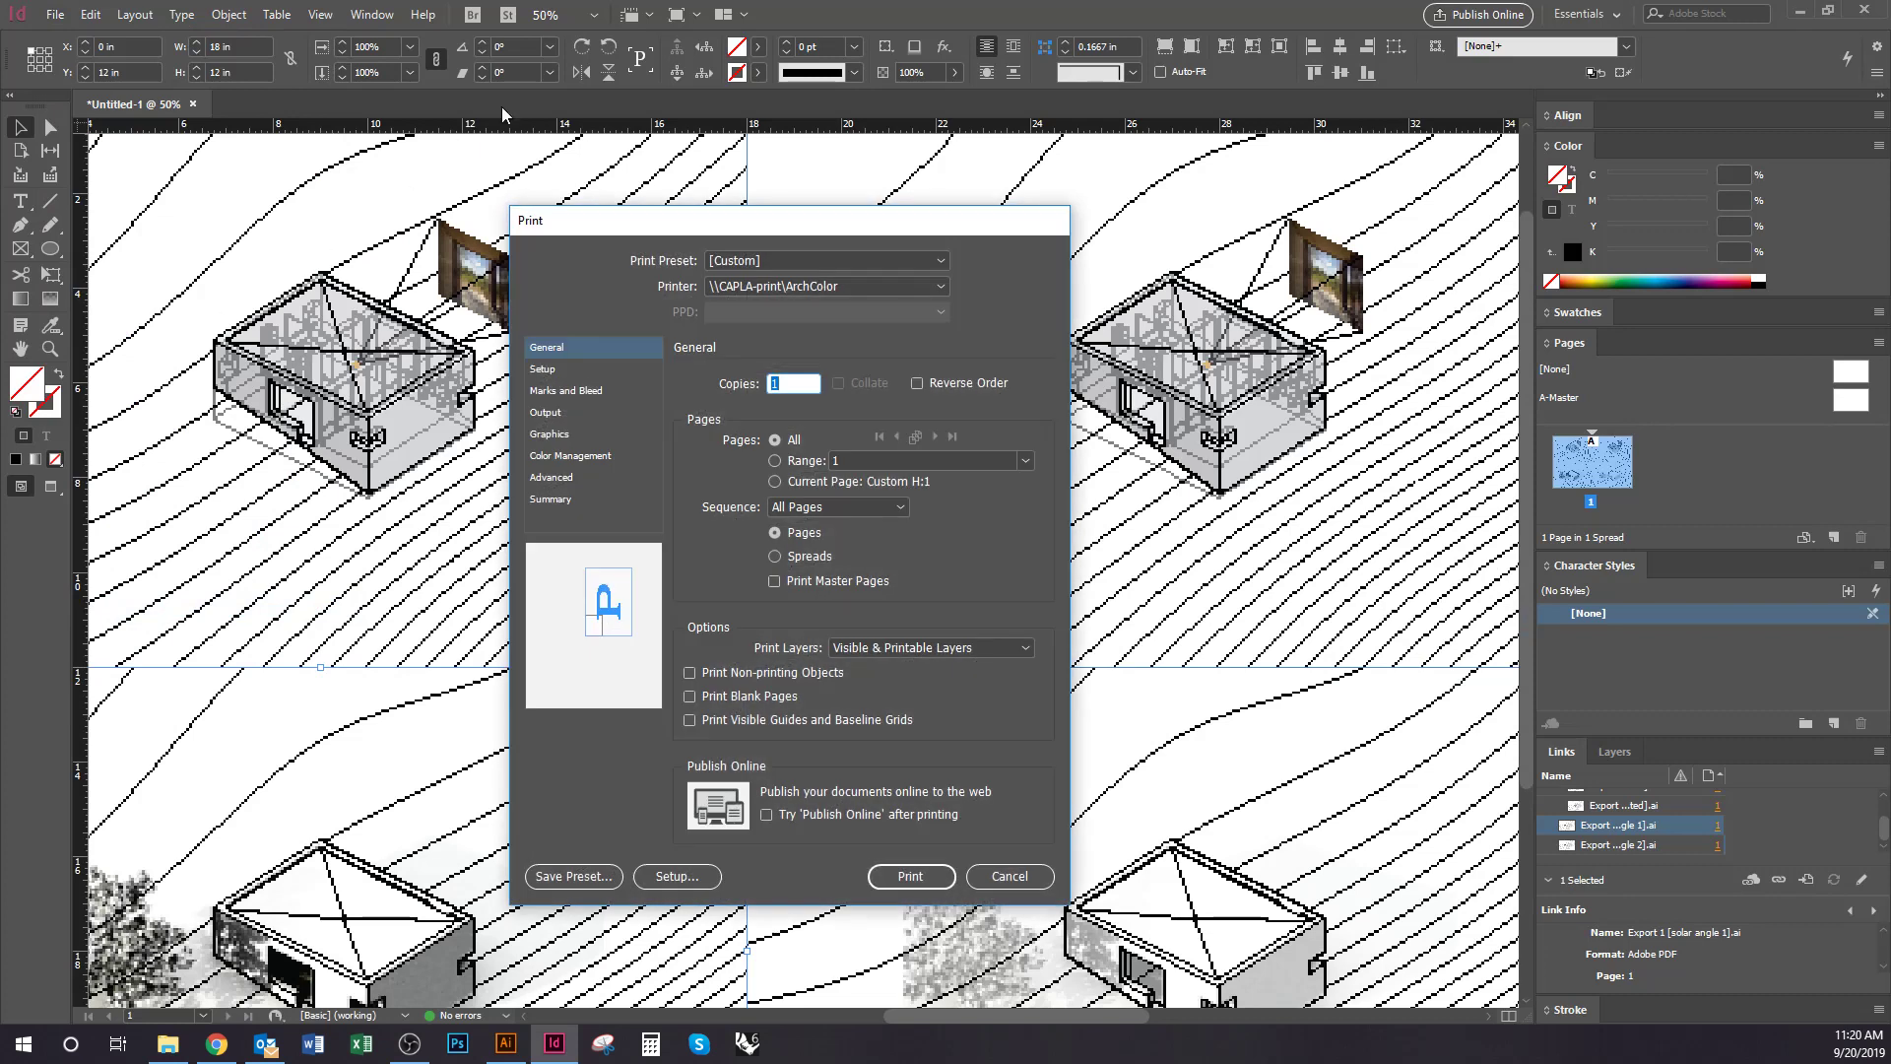
left_click(890, 280)
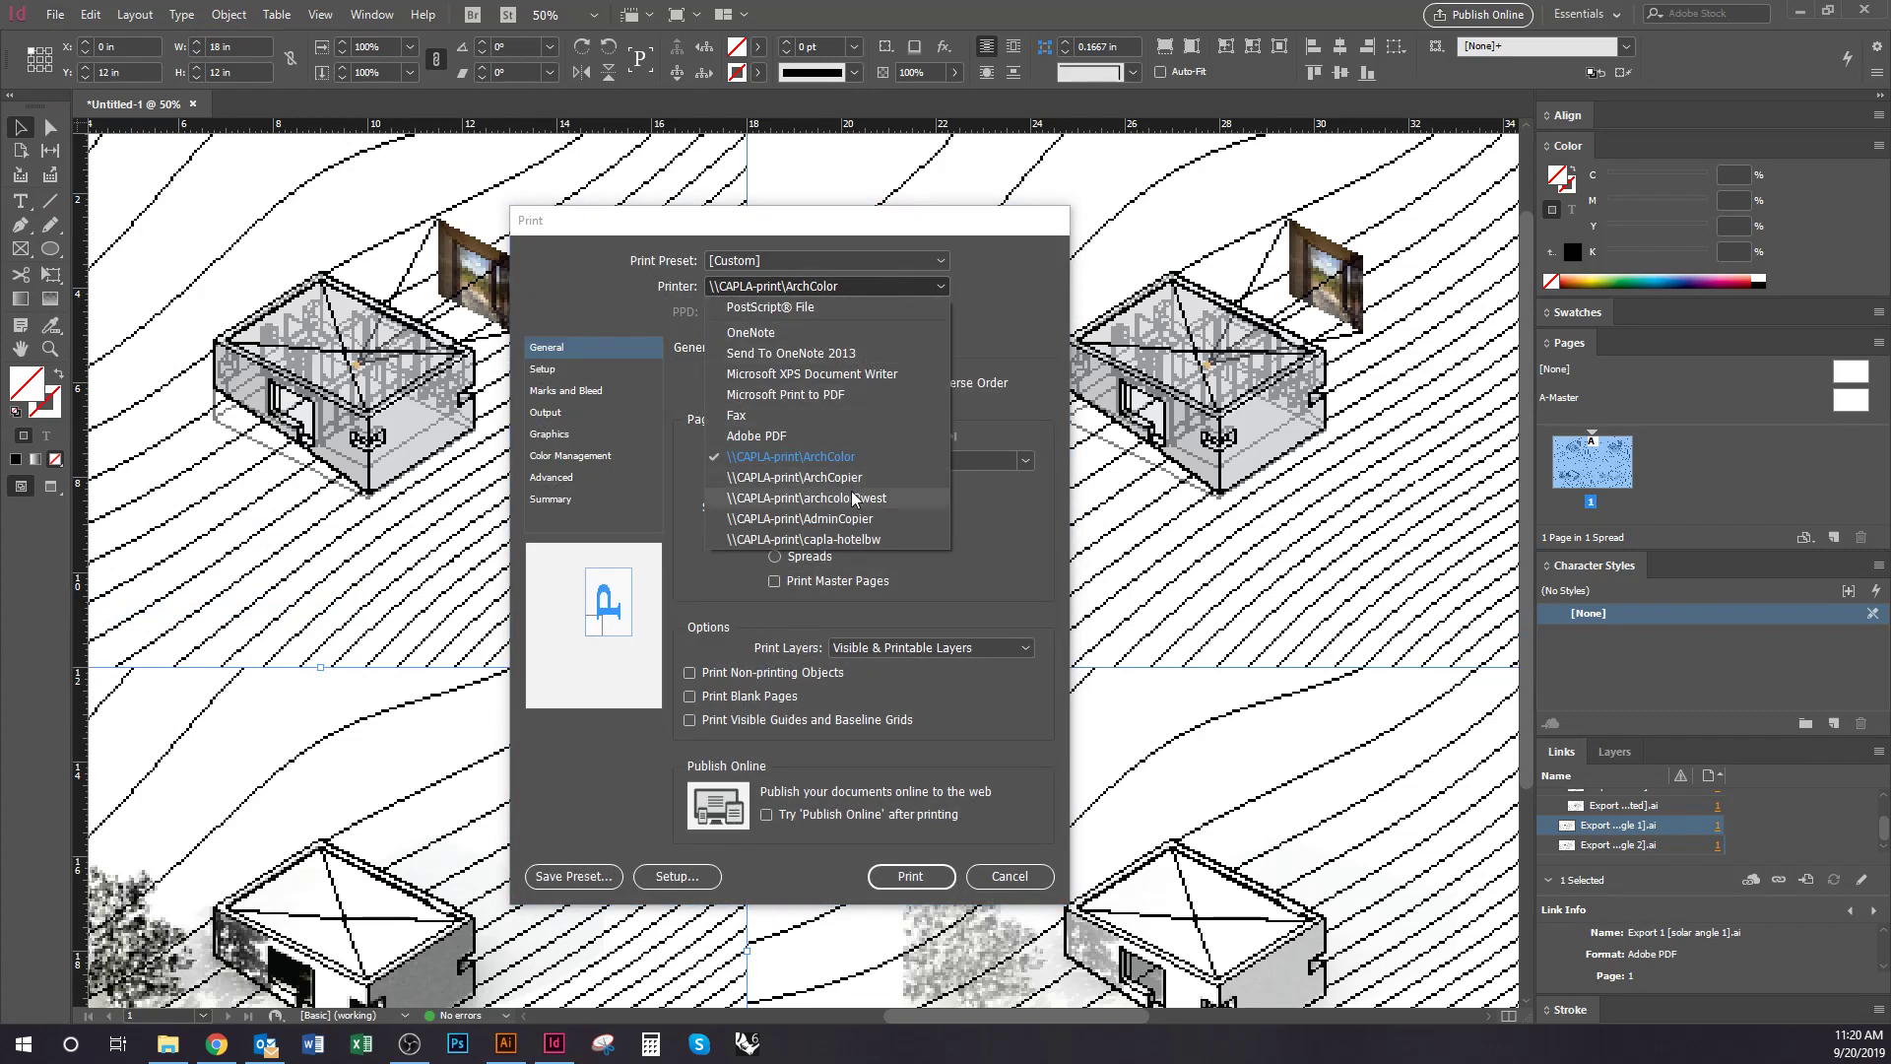
left_click(788, 456)
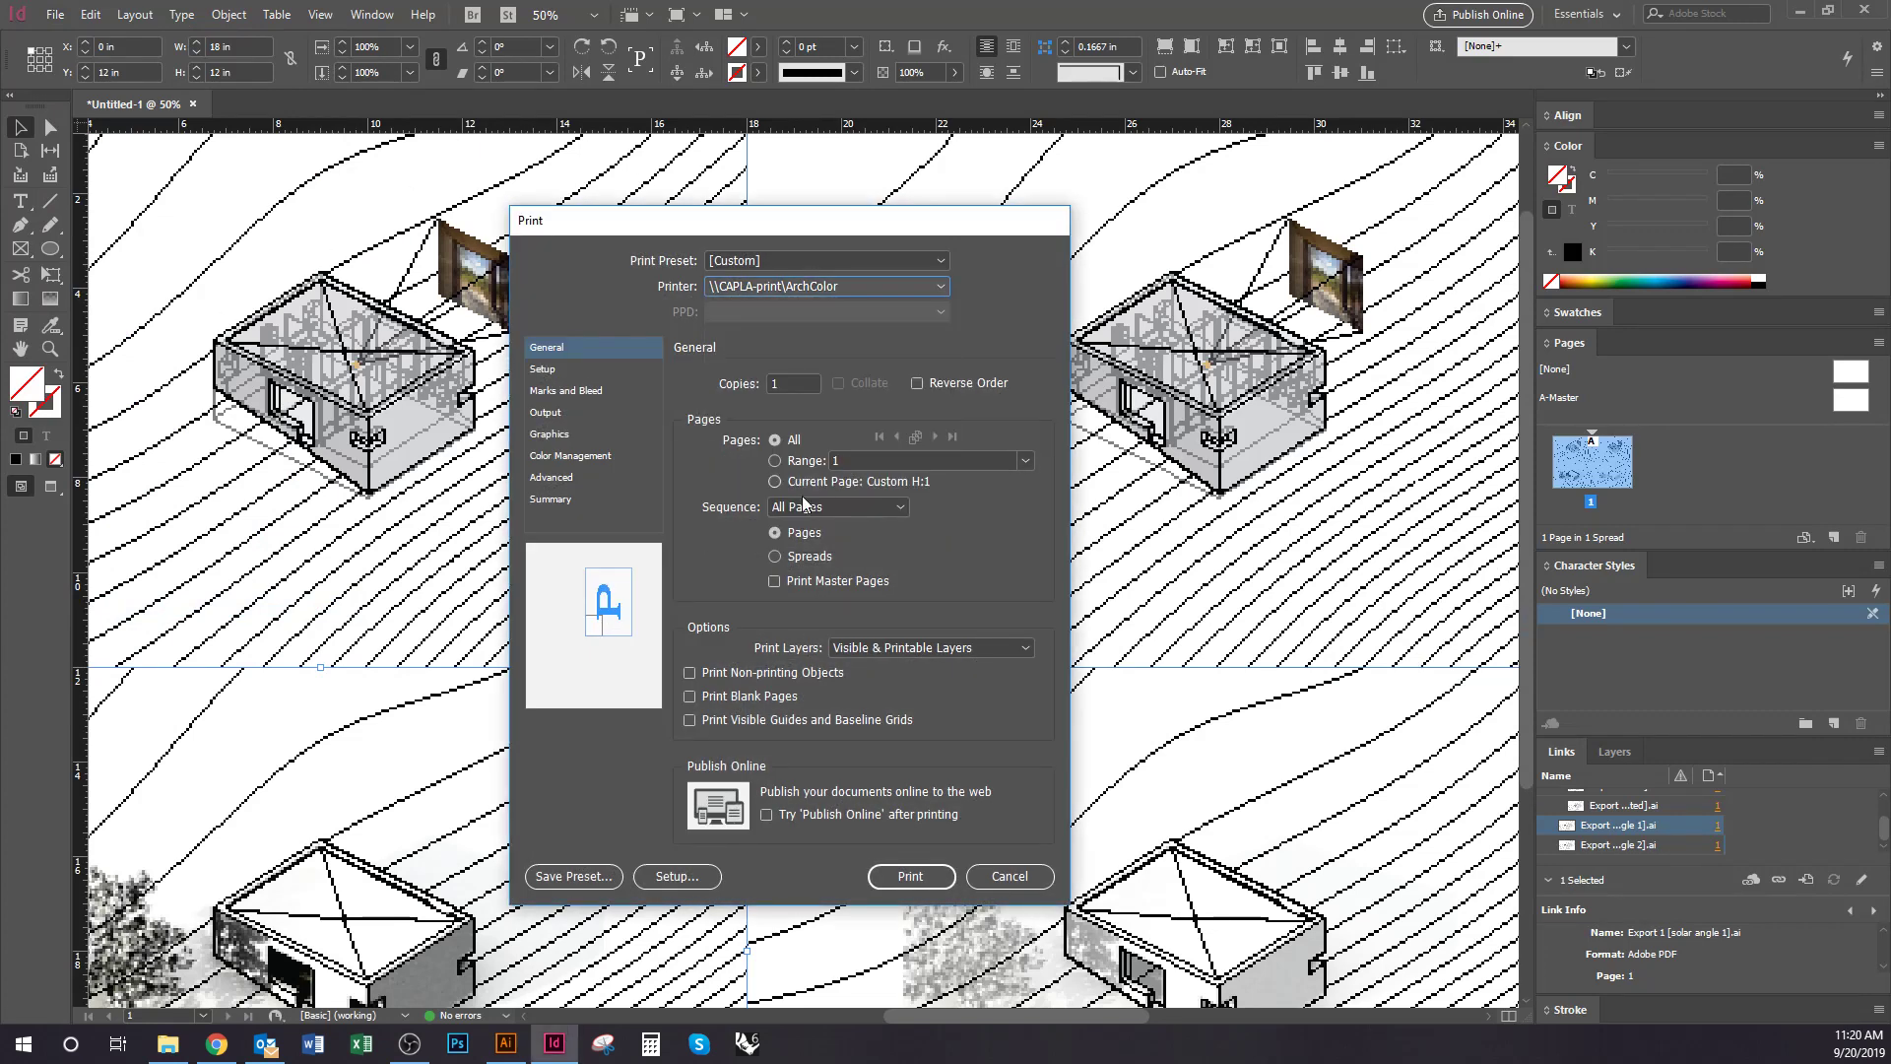
left_click(560, 413)
left_click(557, 372)
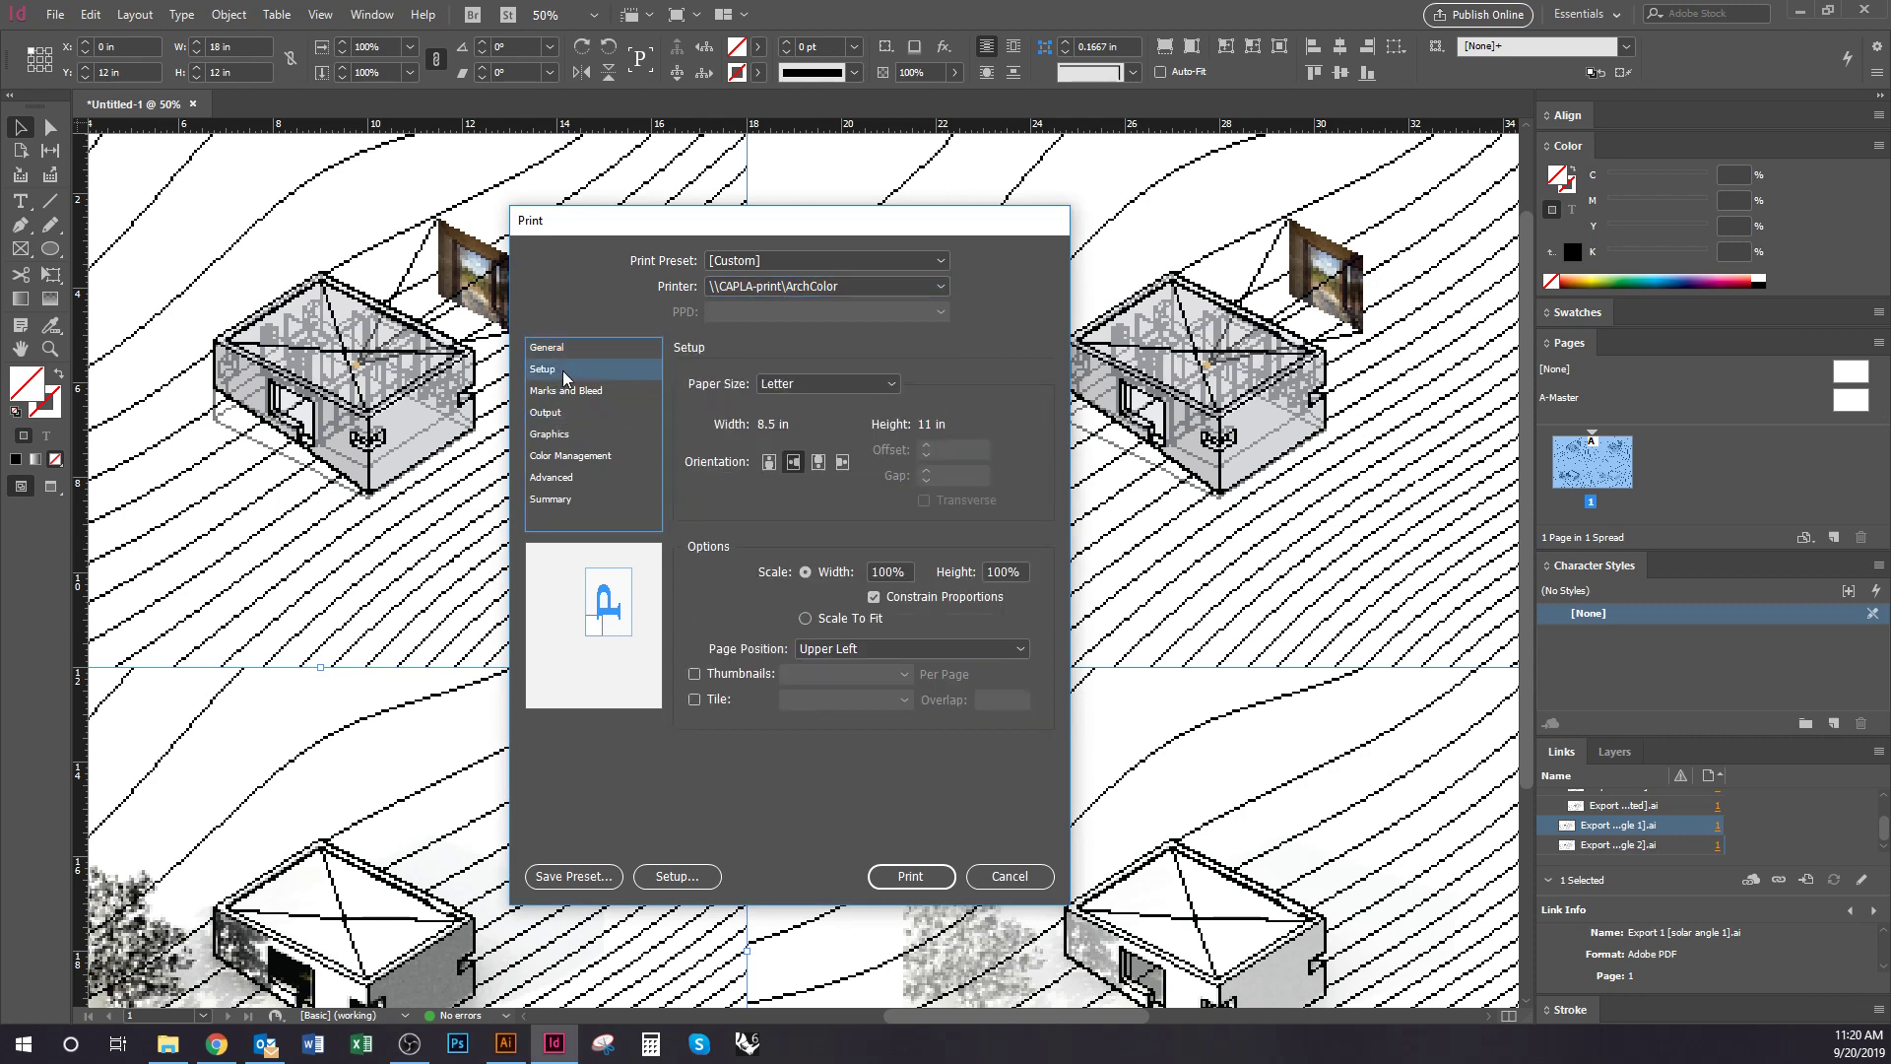
left_click(871, 386)
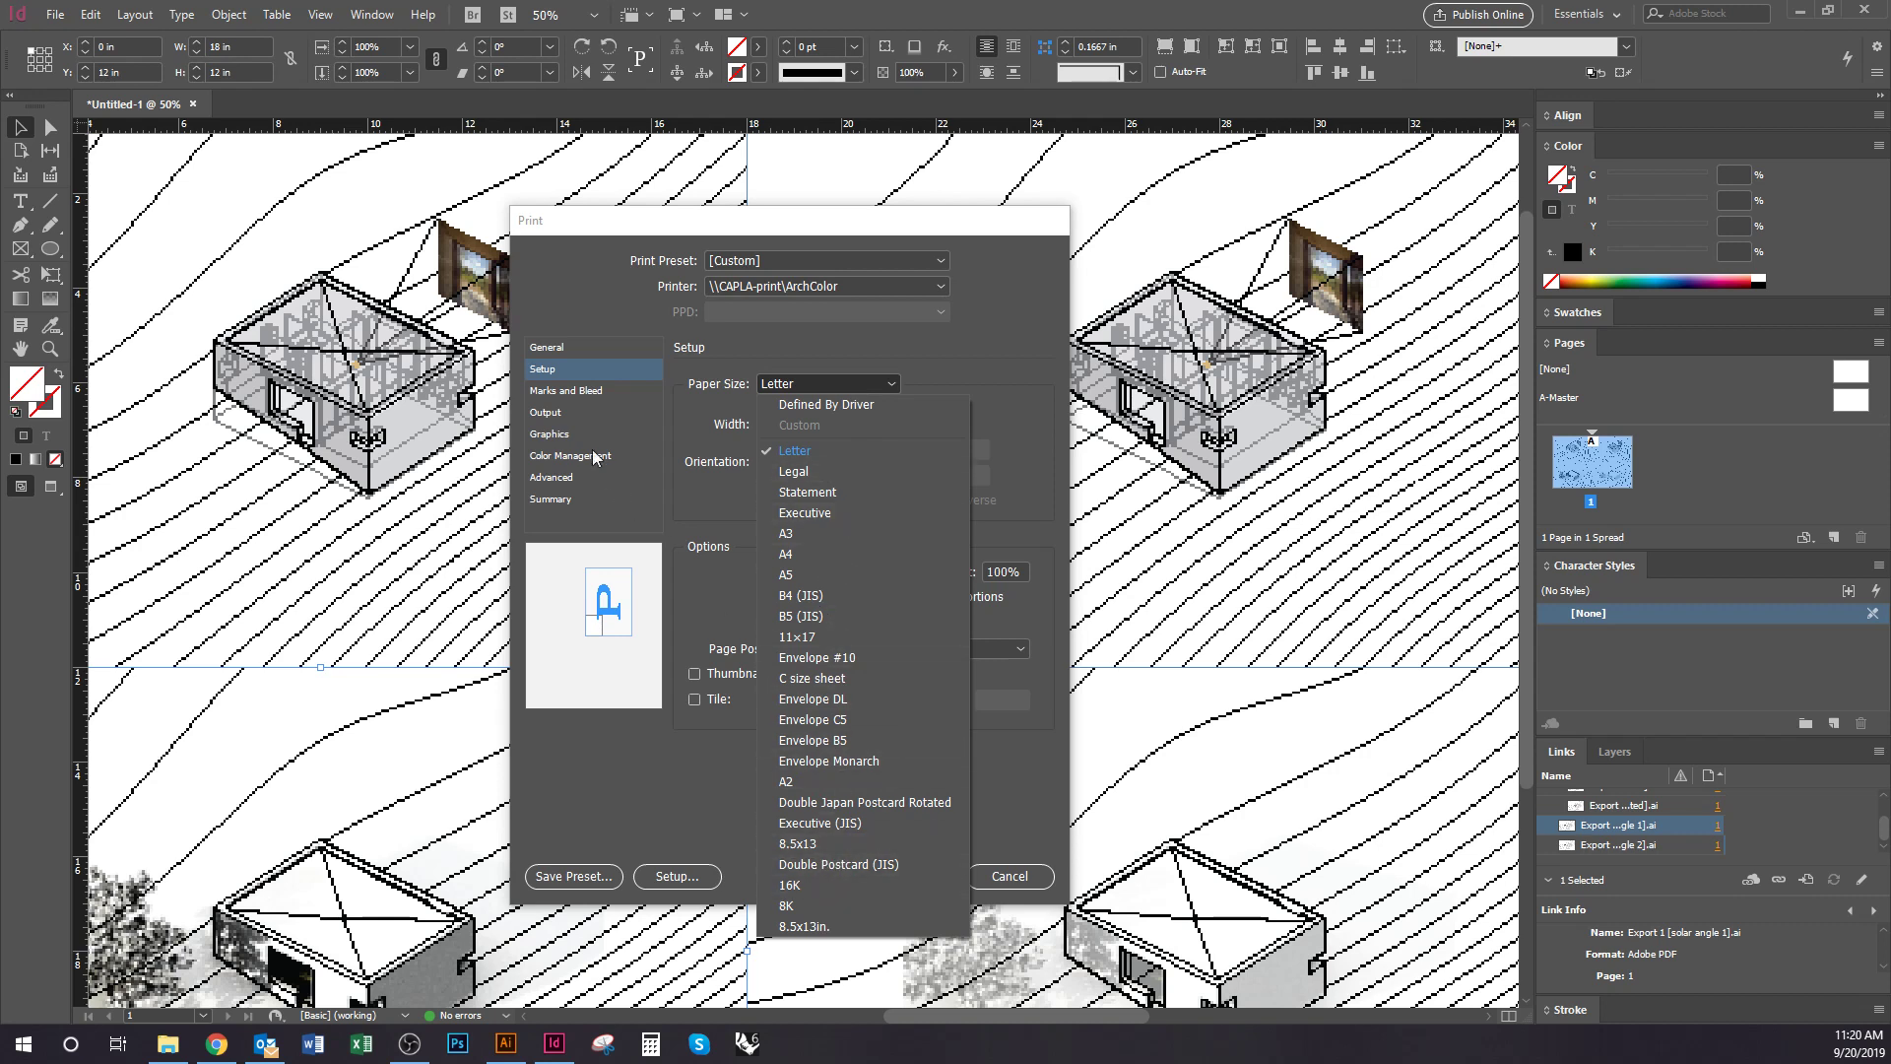
left_click(558, 410)
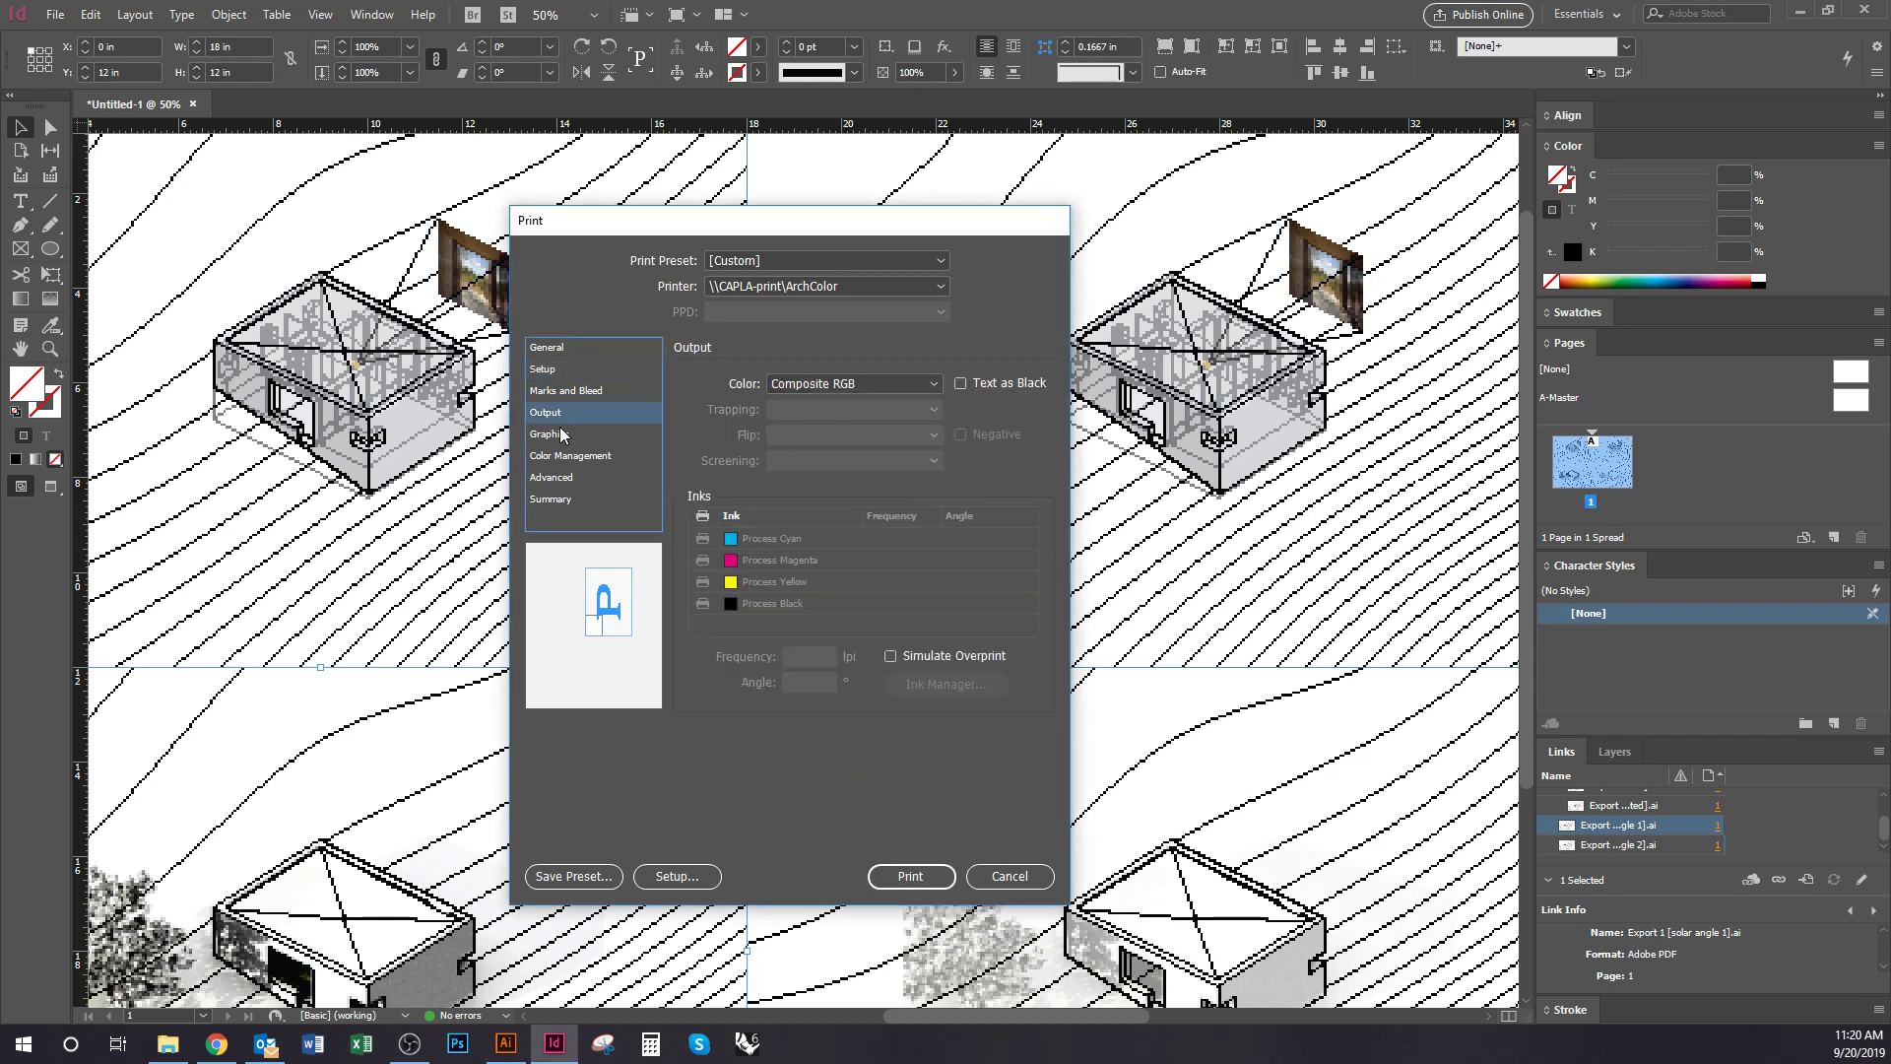
left_click(562, 434)
left_click(570, 461)
left_click(571, 477)
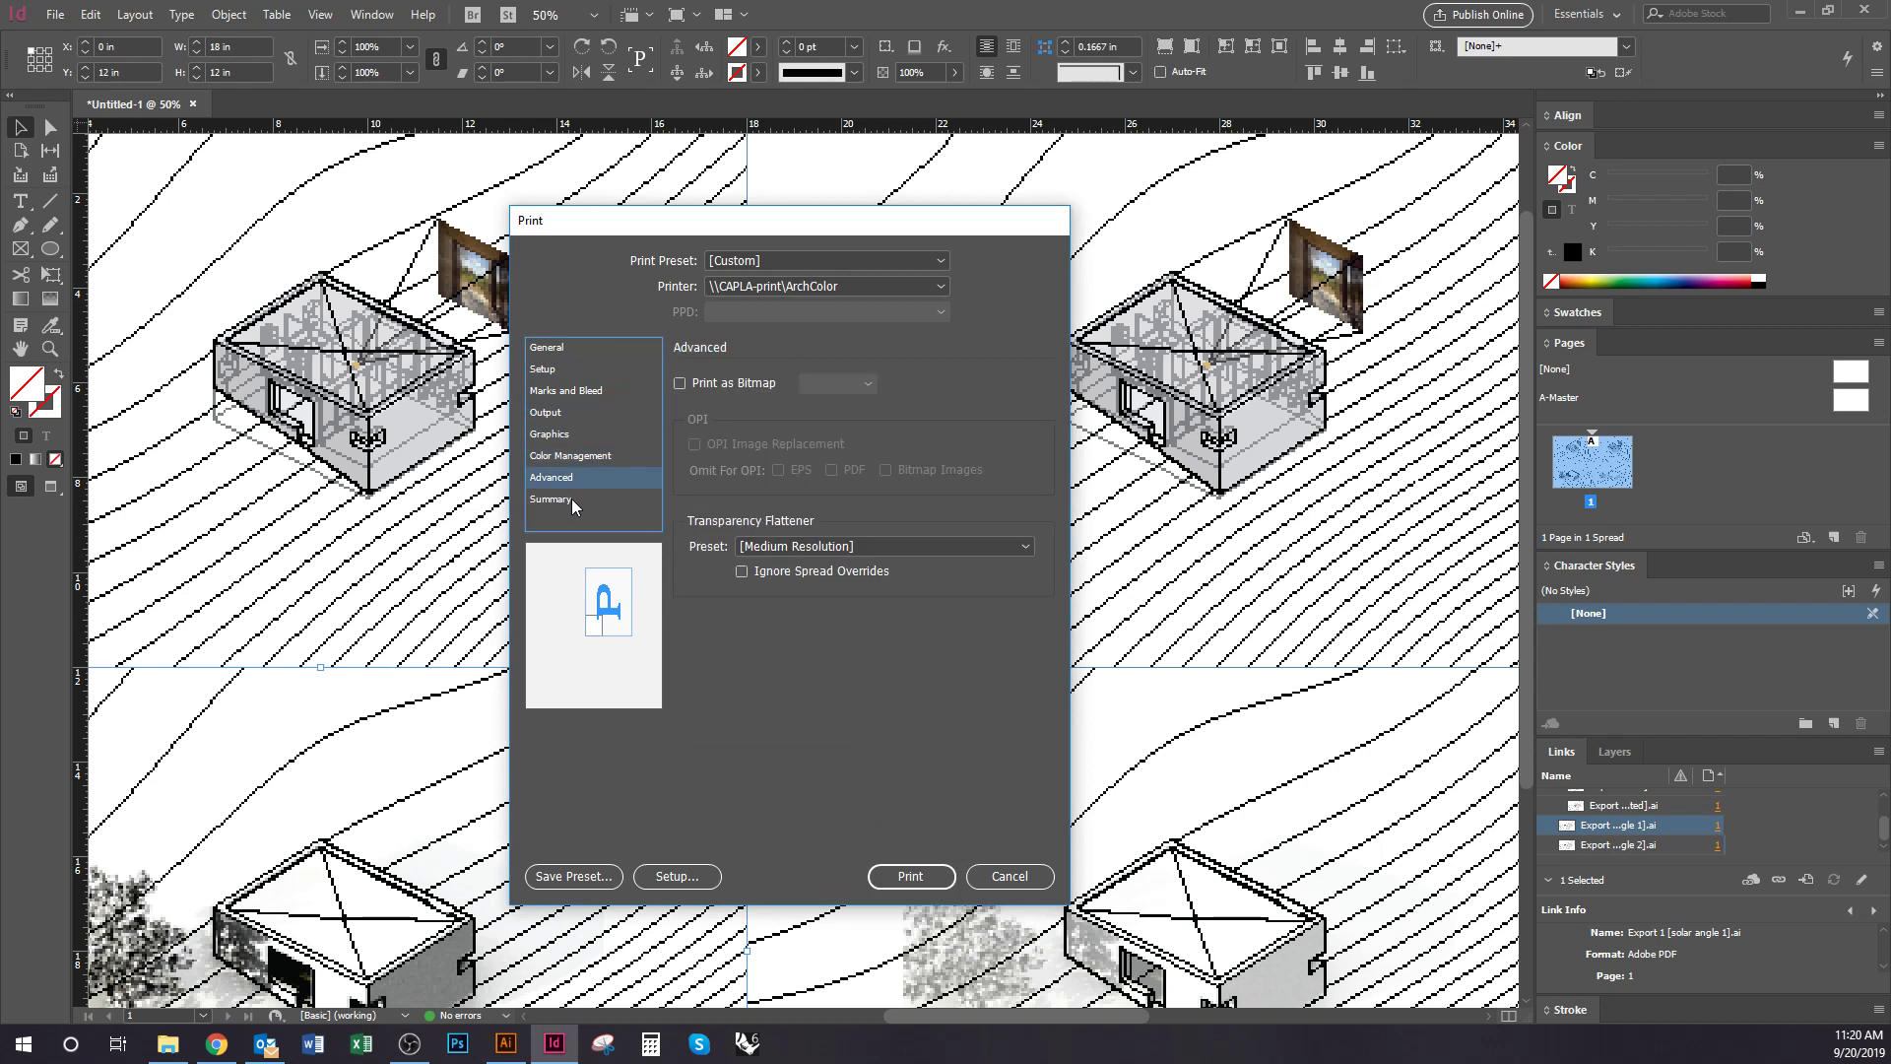
left_click(571, 499)
left_click(574, 413)
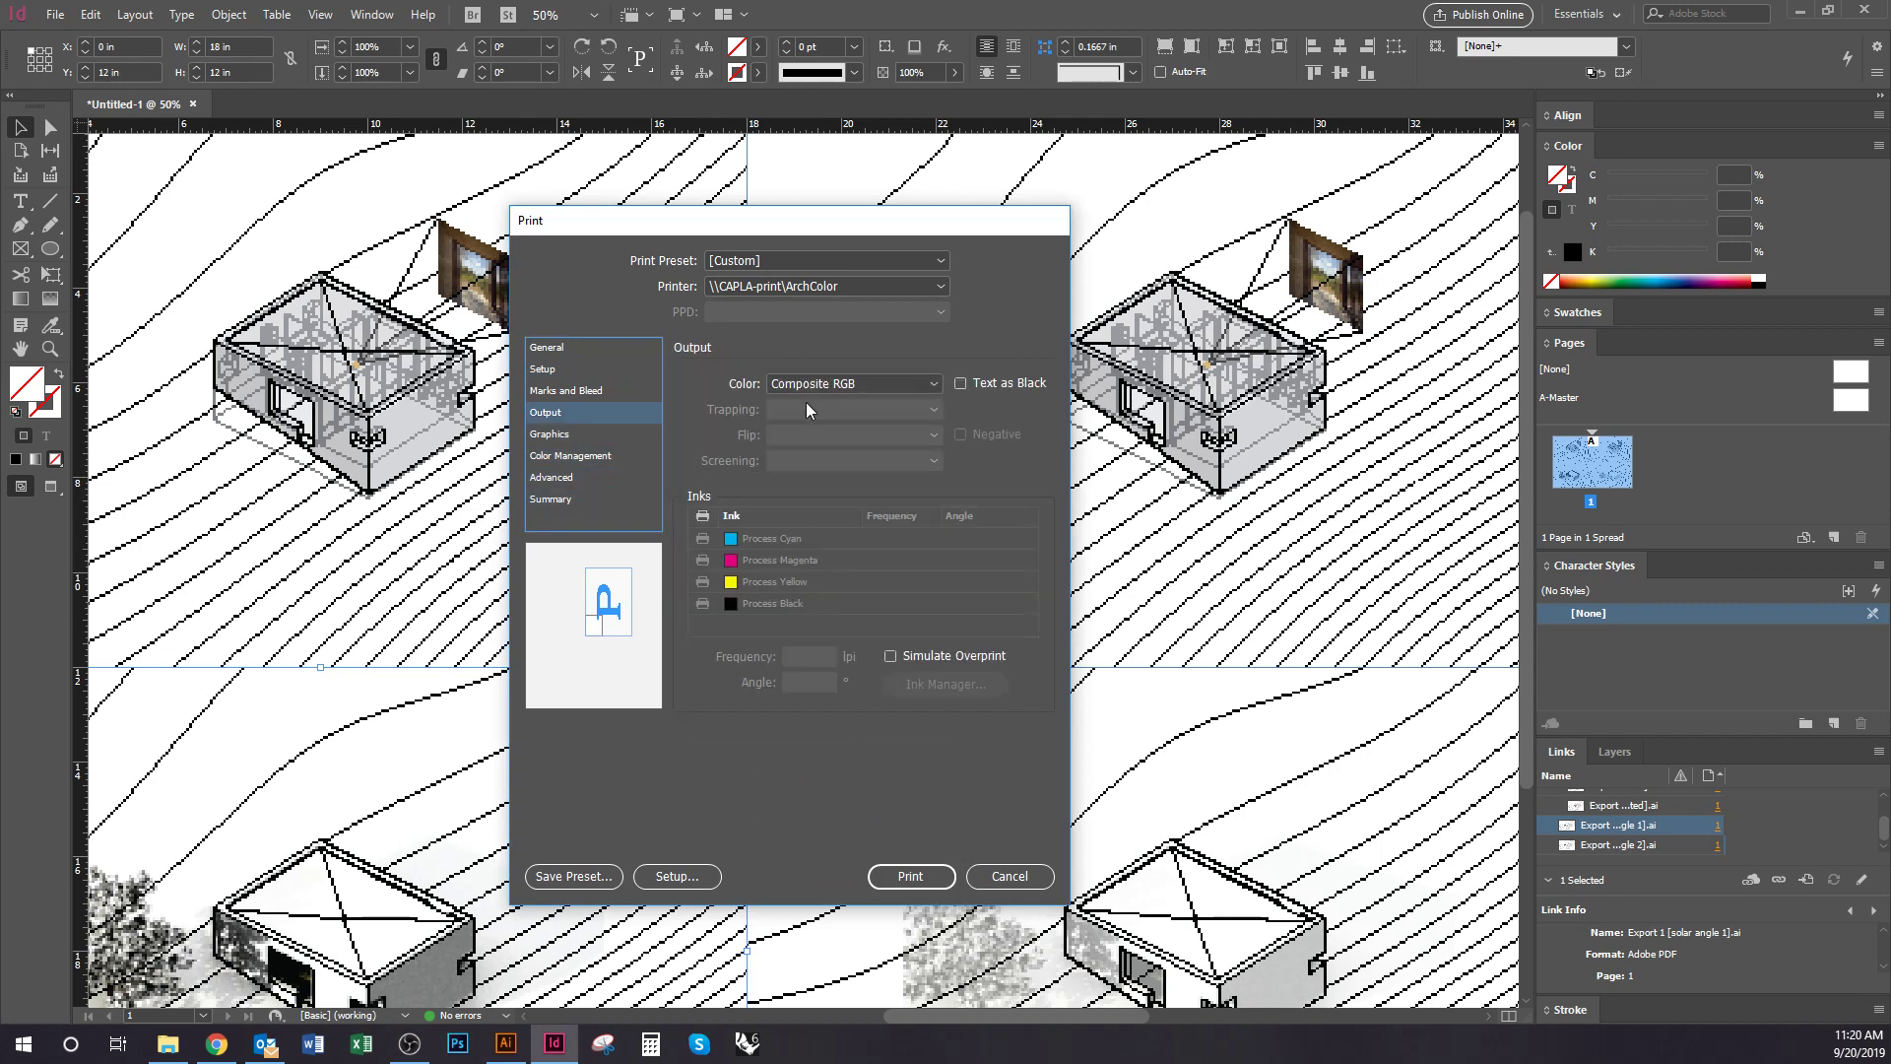
left_click(564, 372)
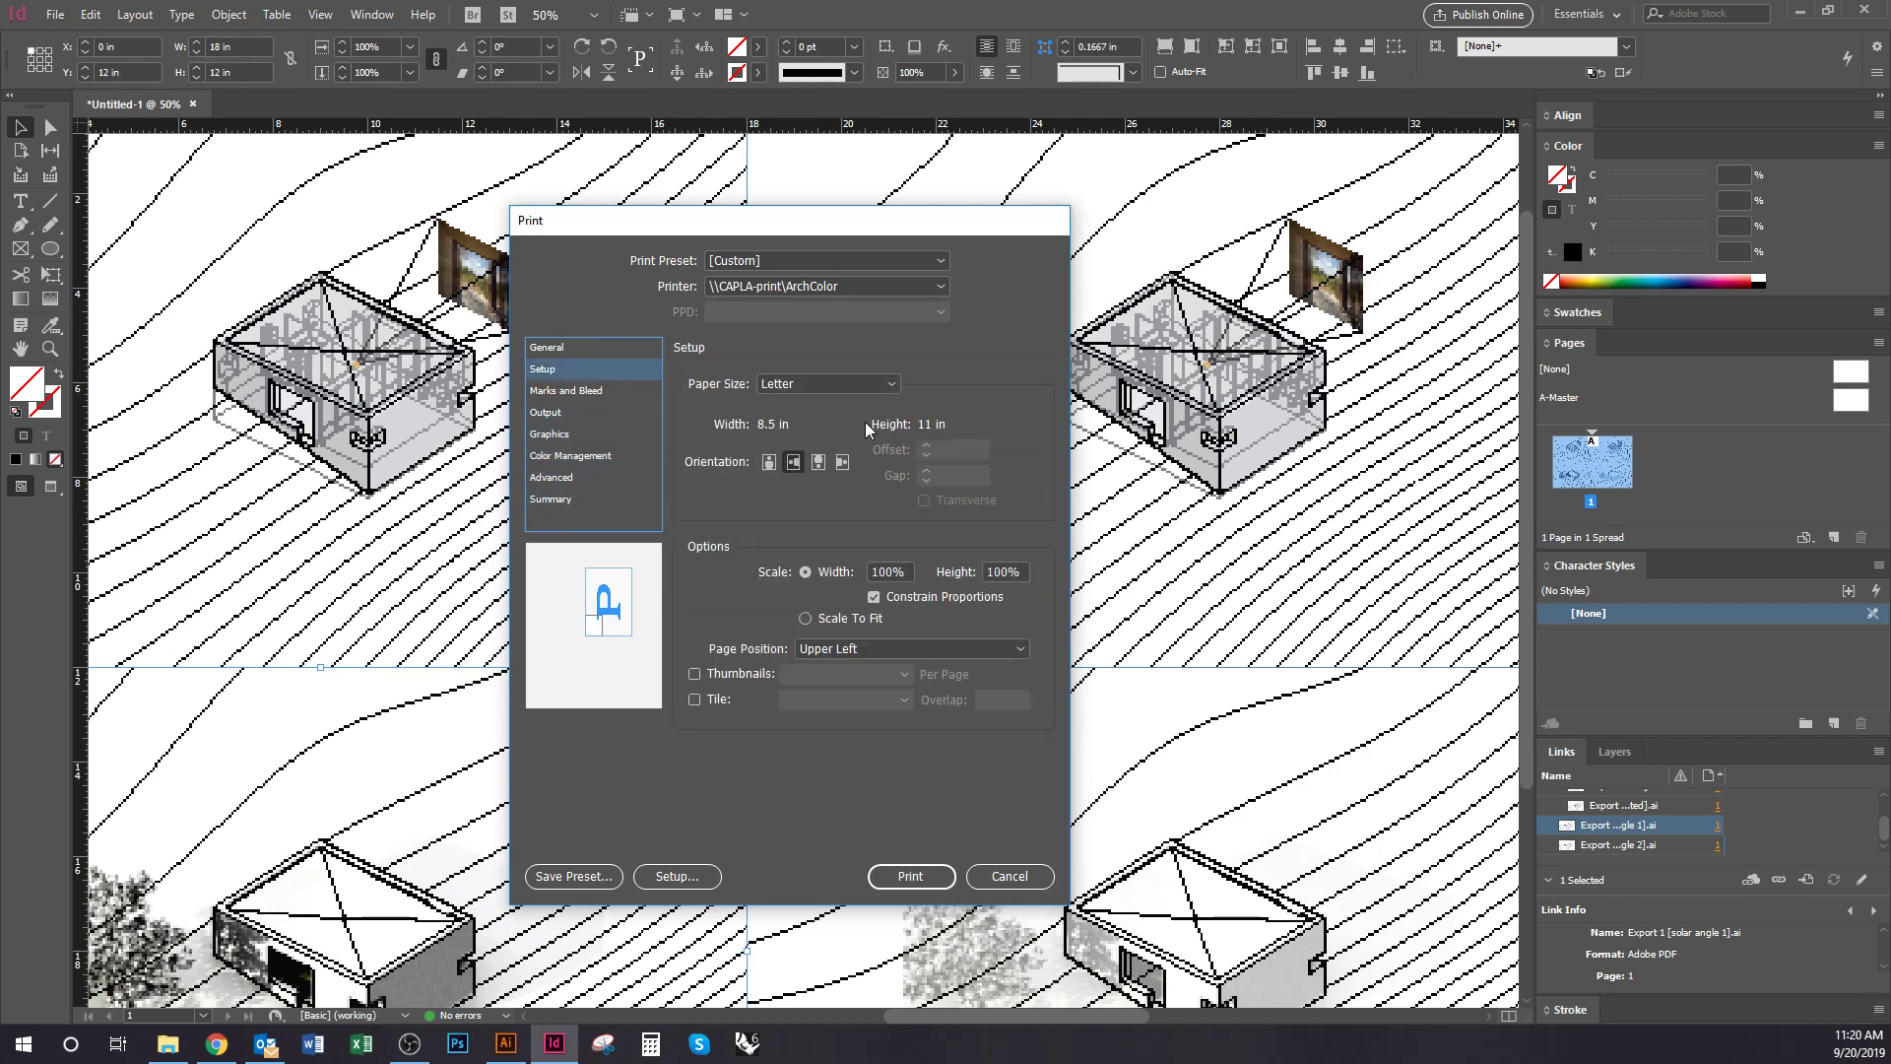
left_click(817, 382)
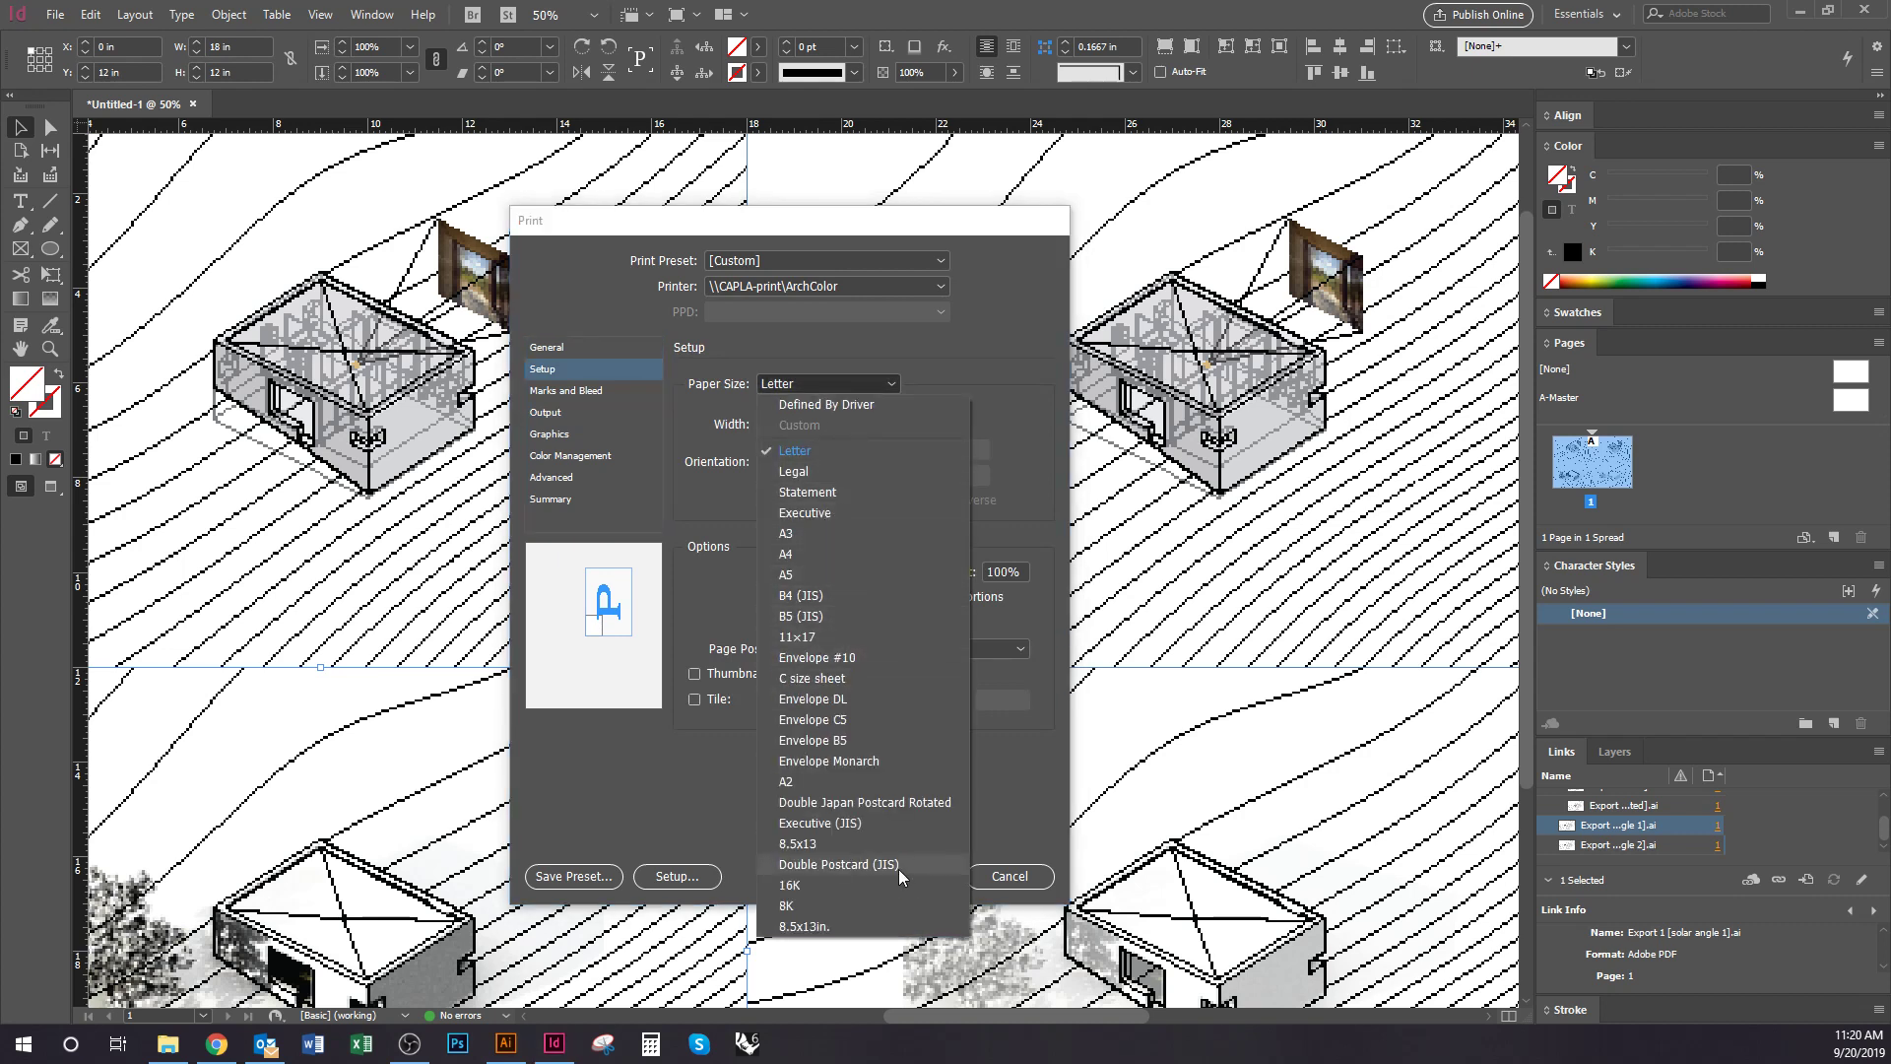
left_click(628, 817)
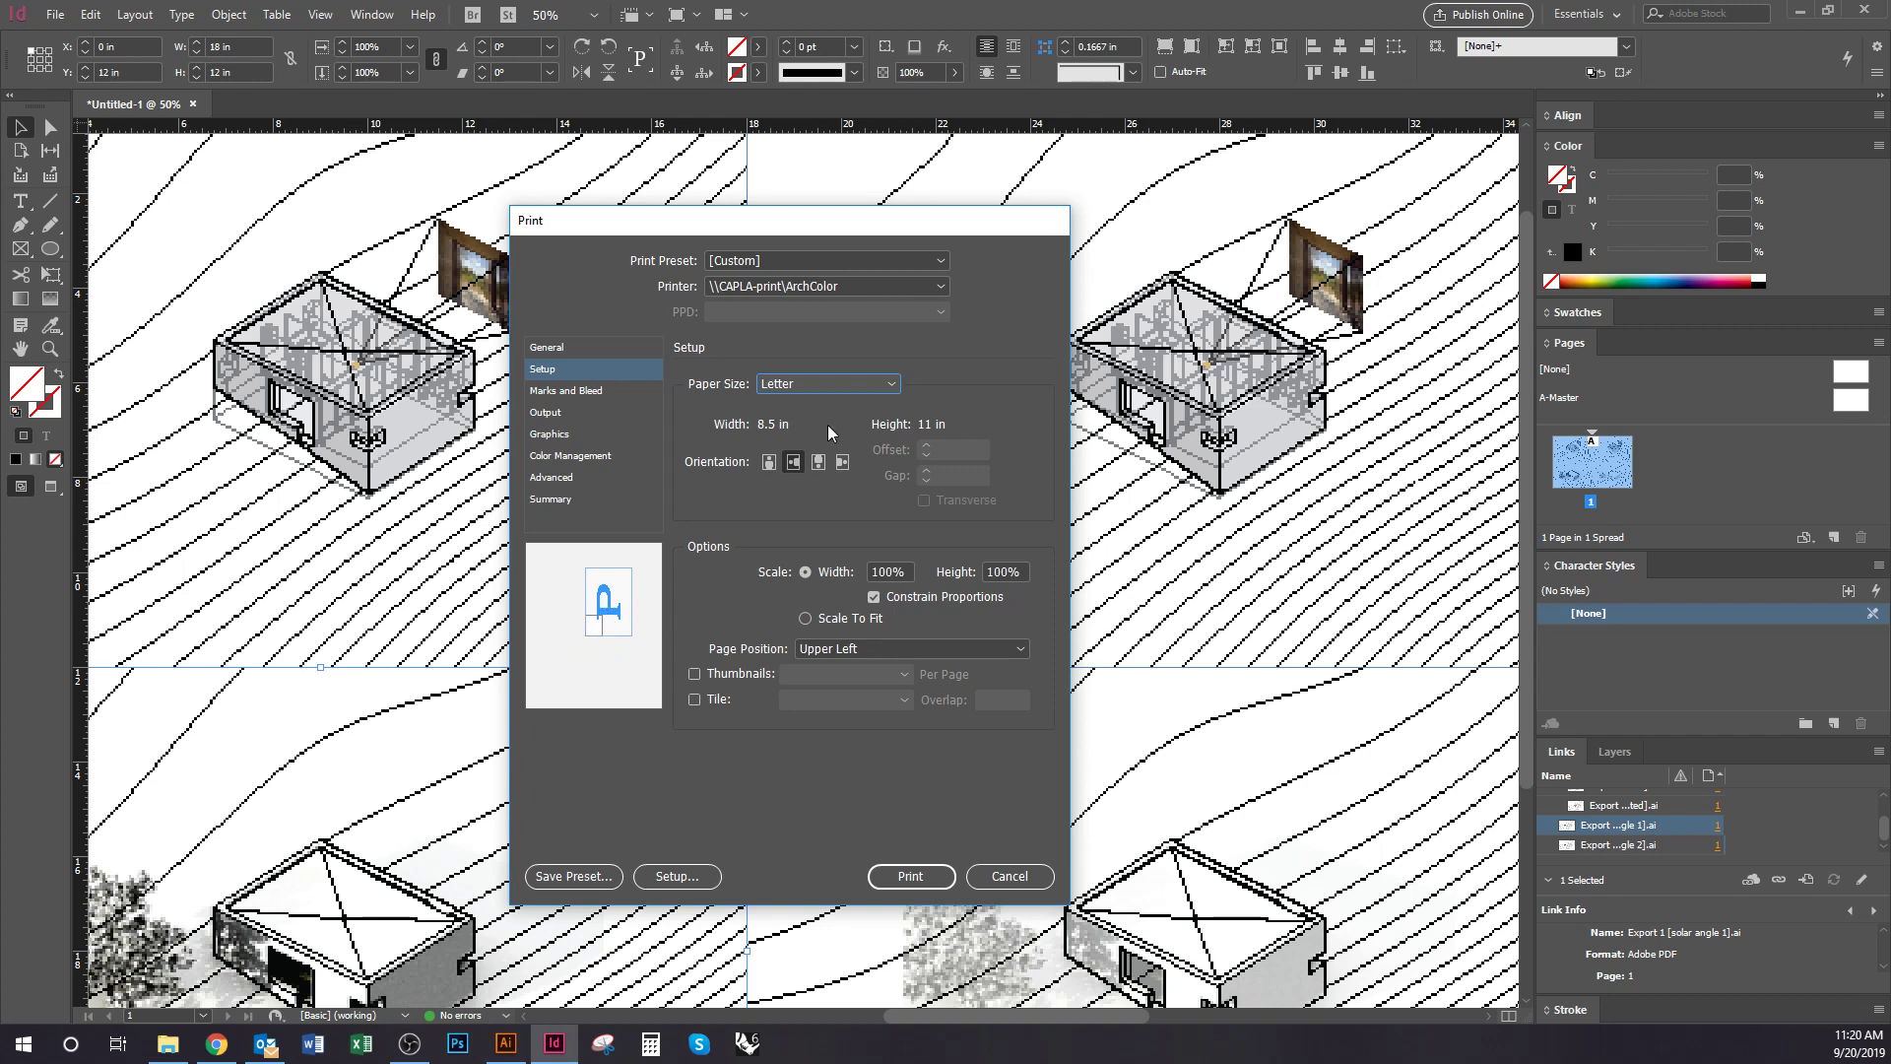
left_click(852, 382)
left_click(809, 286)
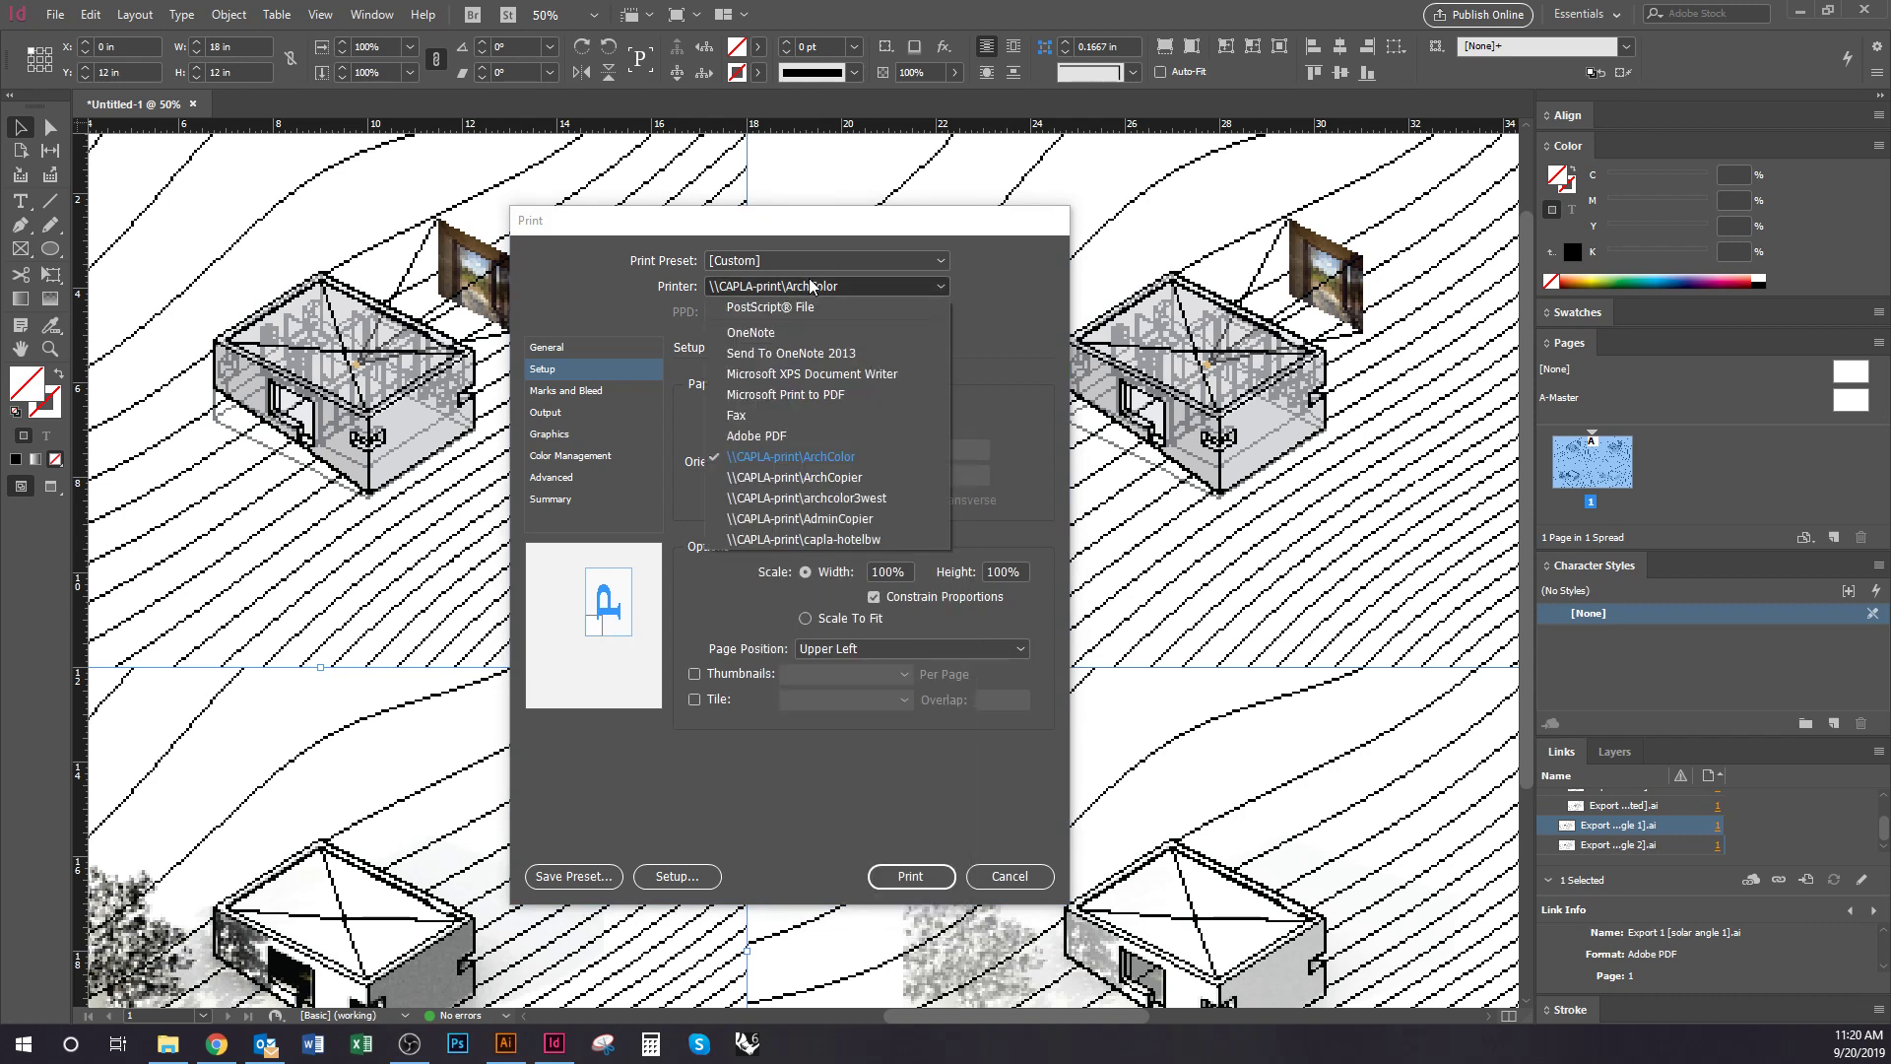
left_click(849, 479)
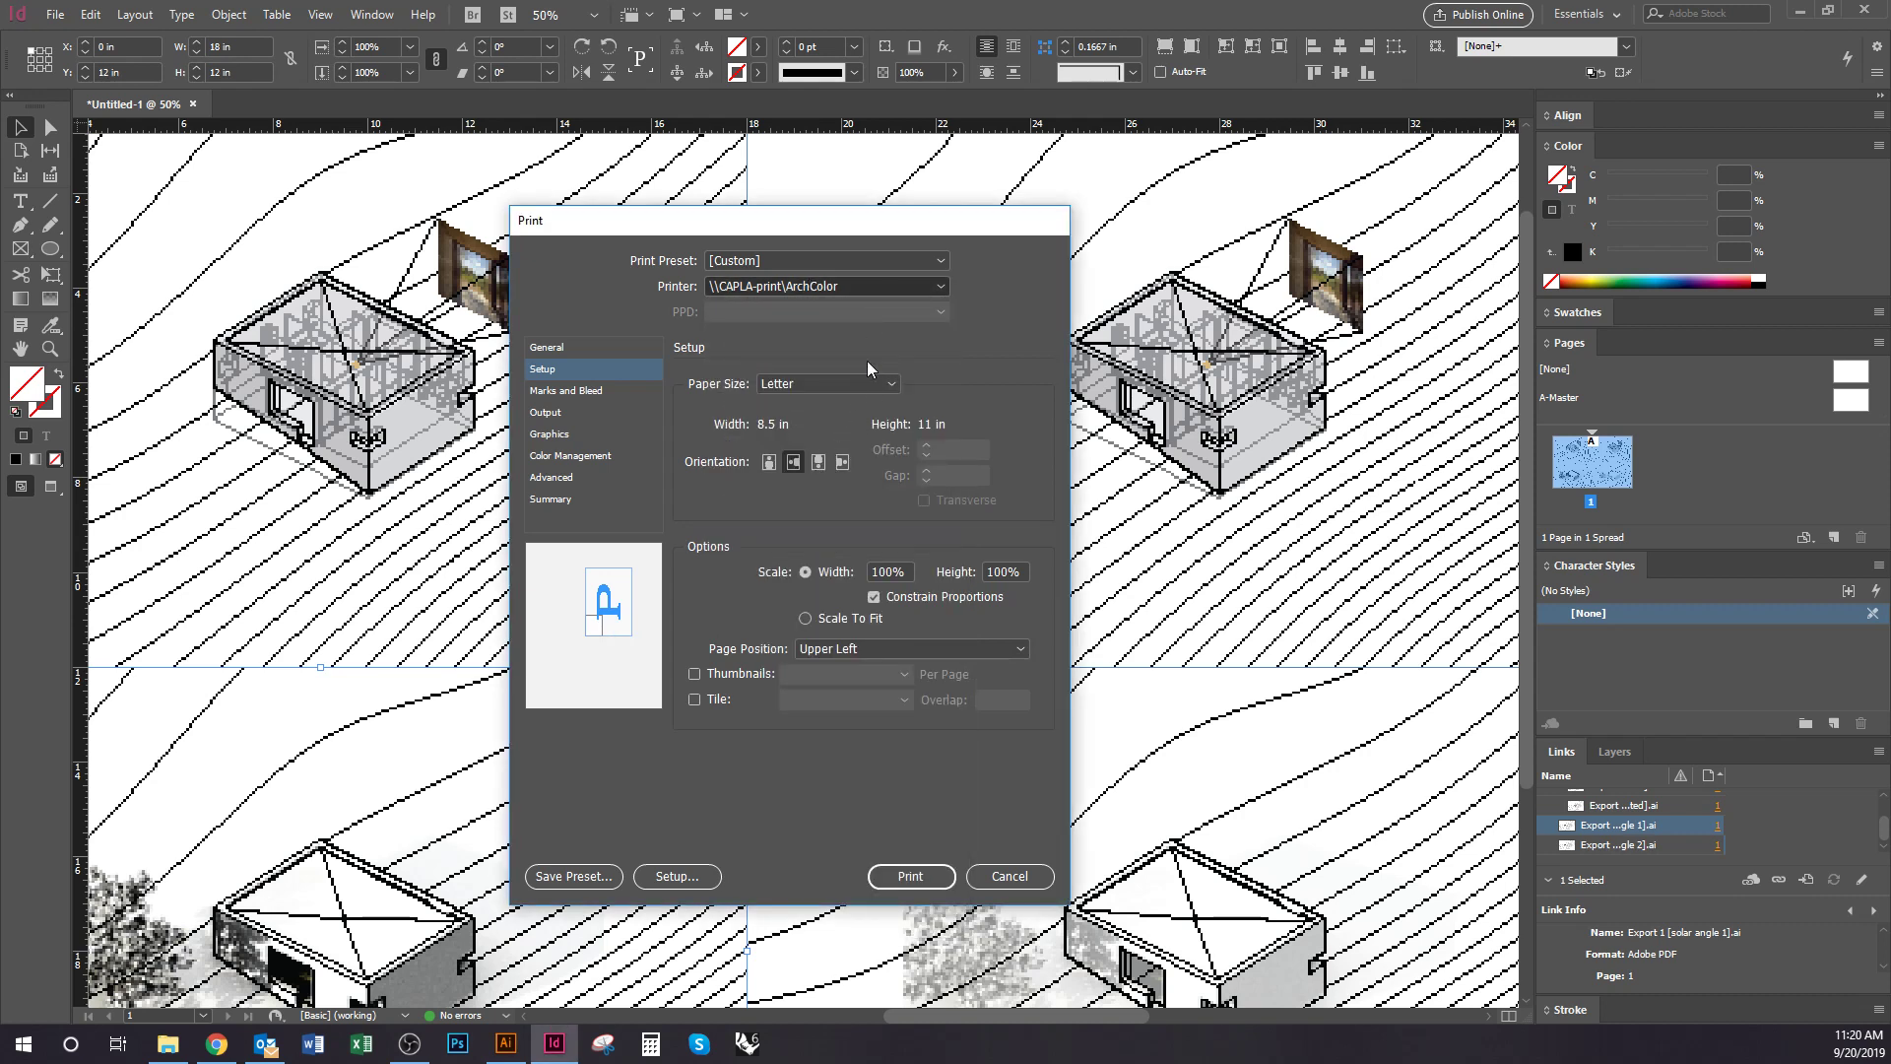
left_click(860, 289)
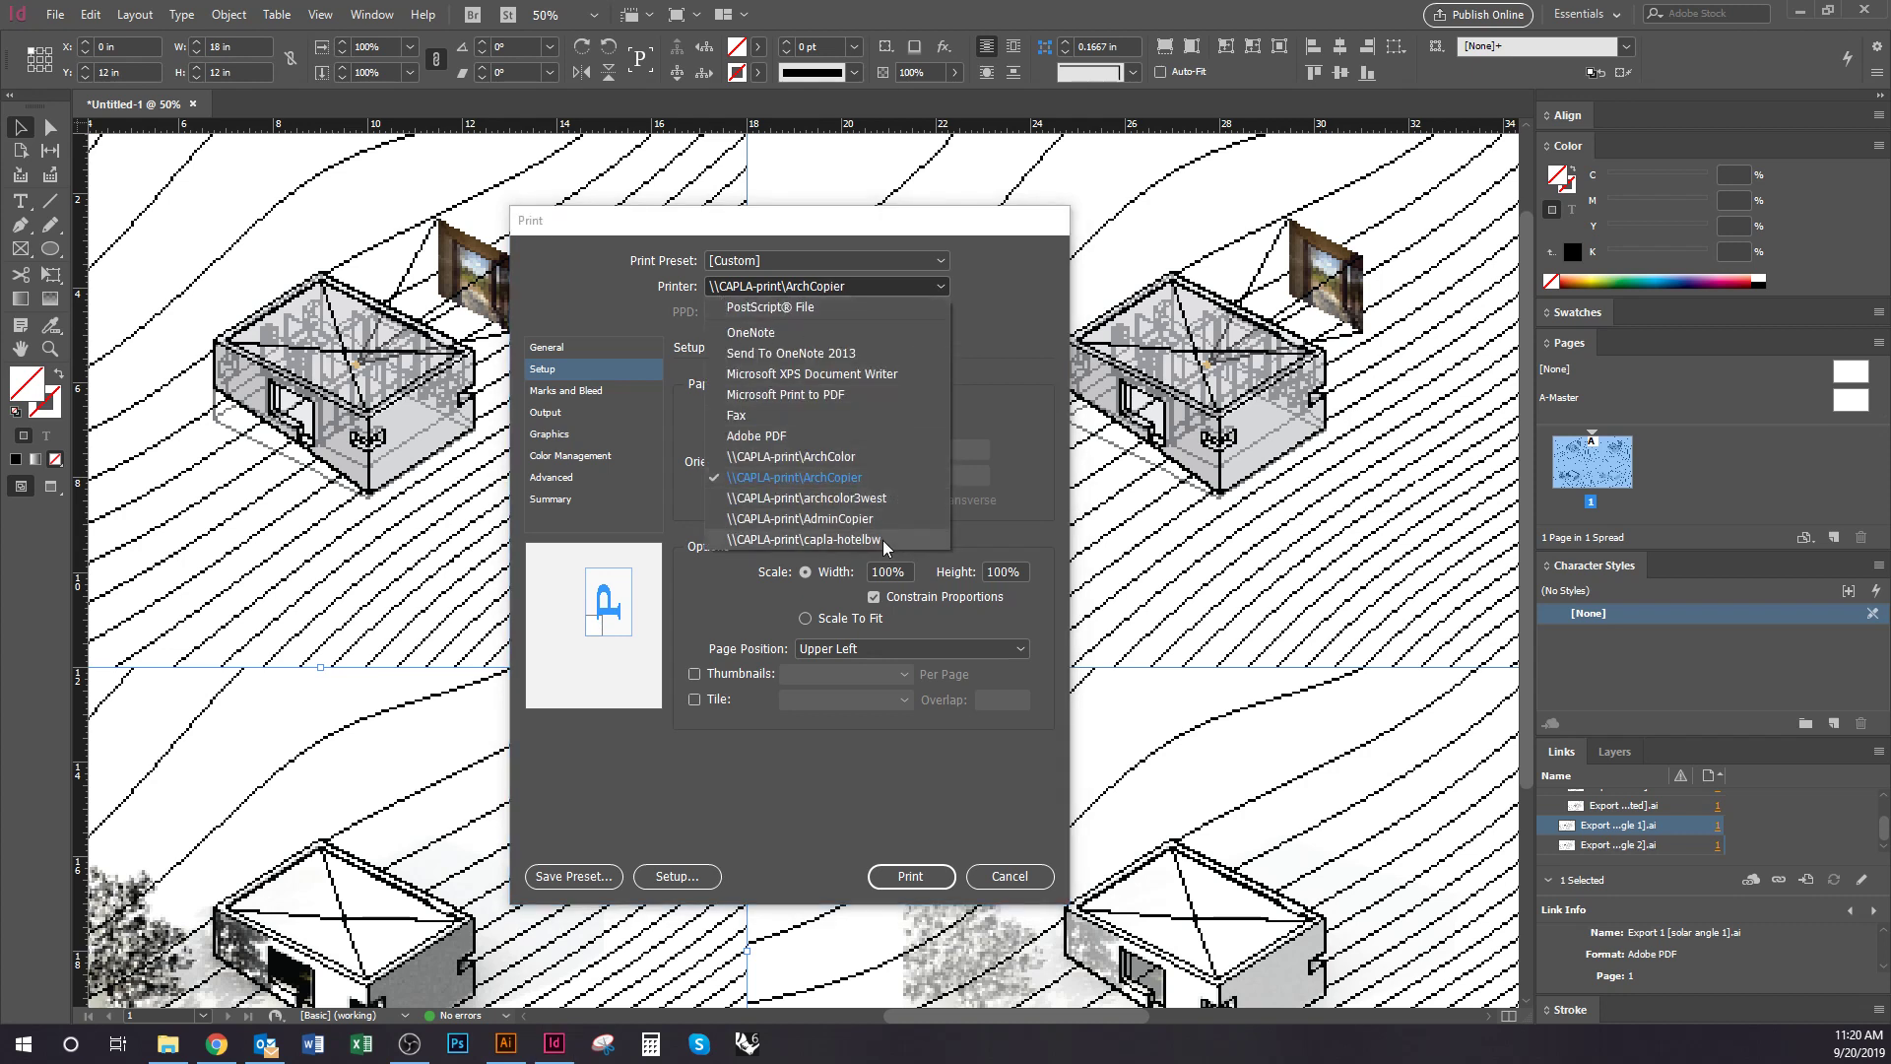
left_click(782, 434)
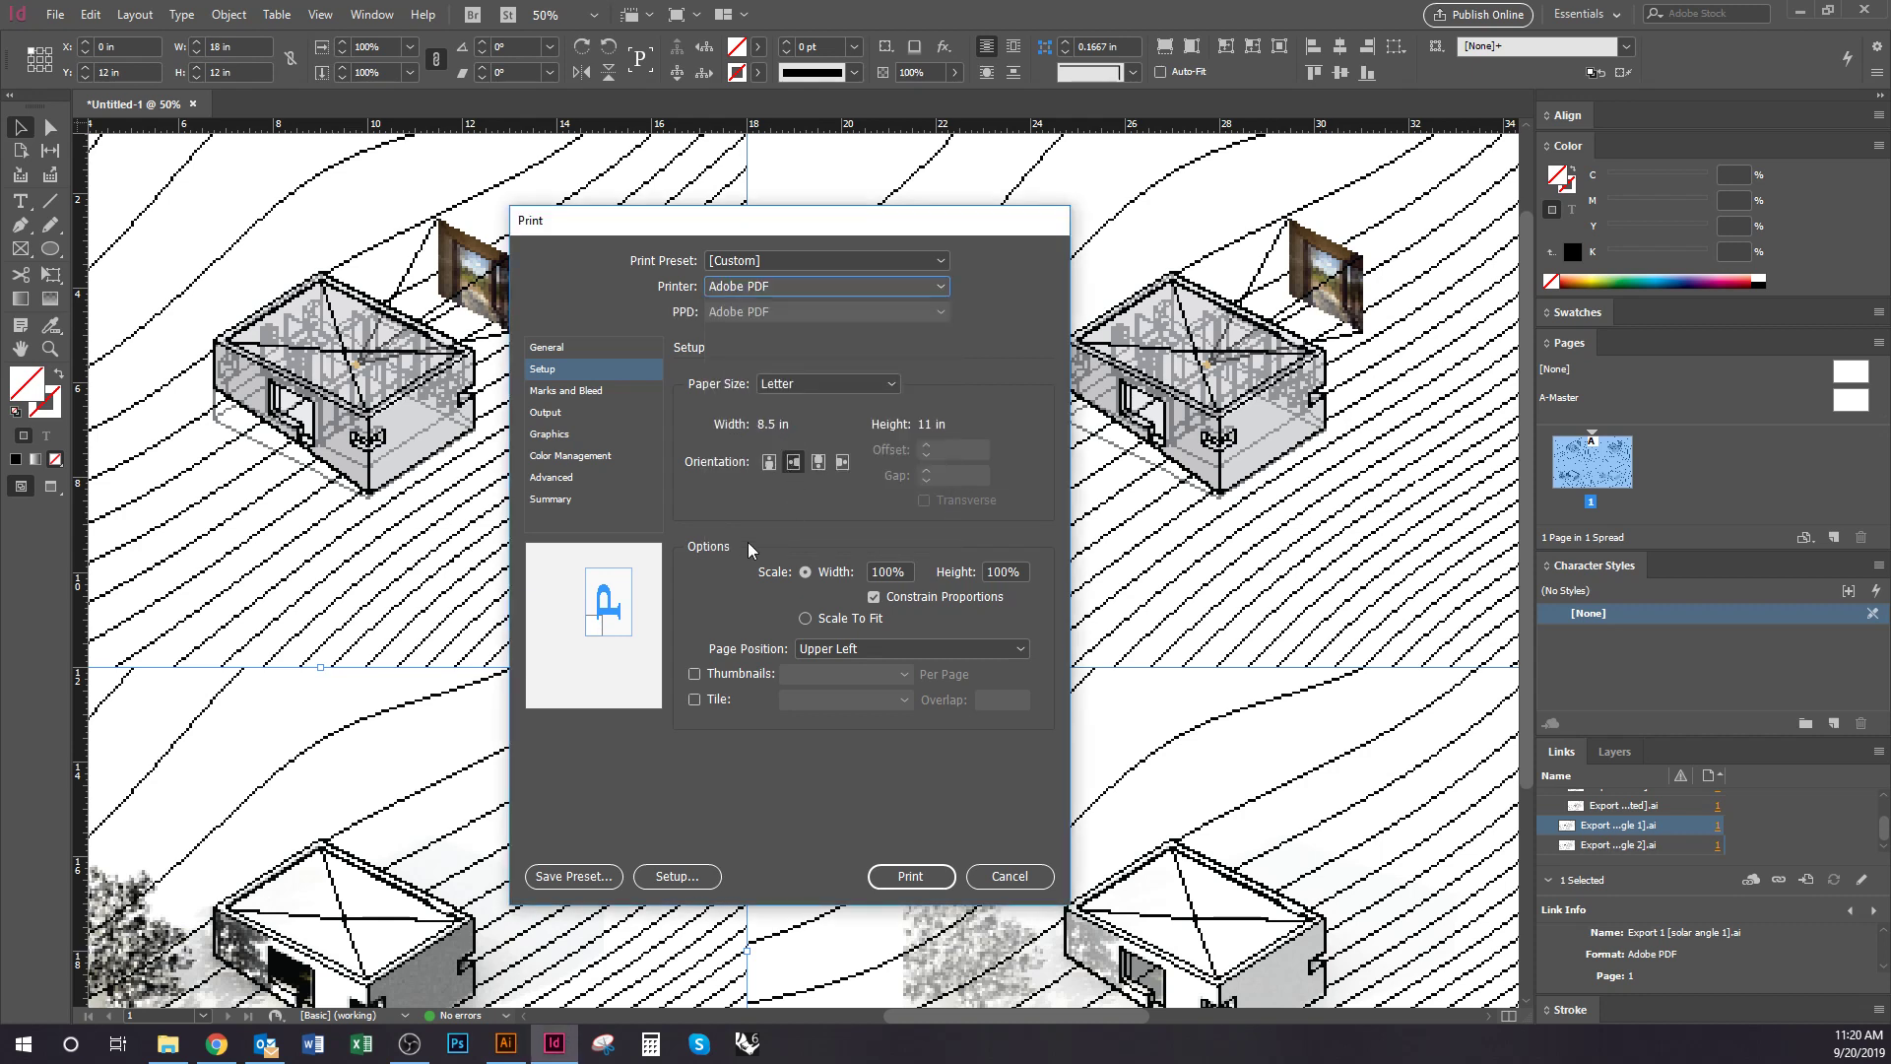
left_click(859, 390)
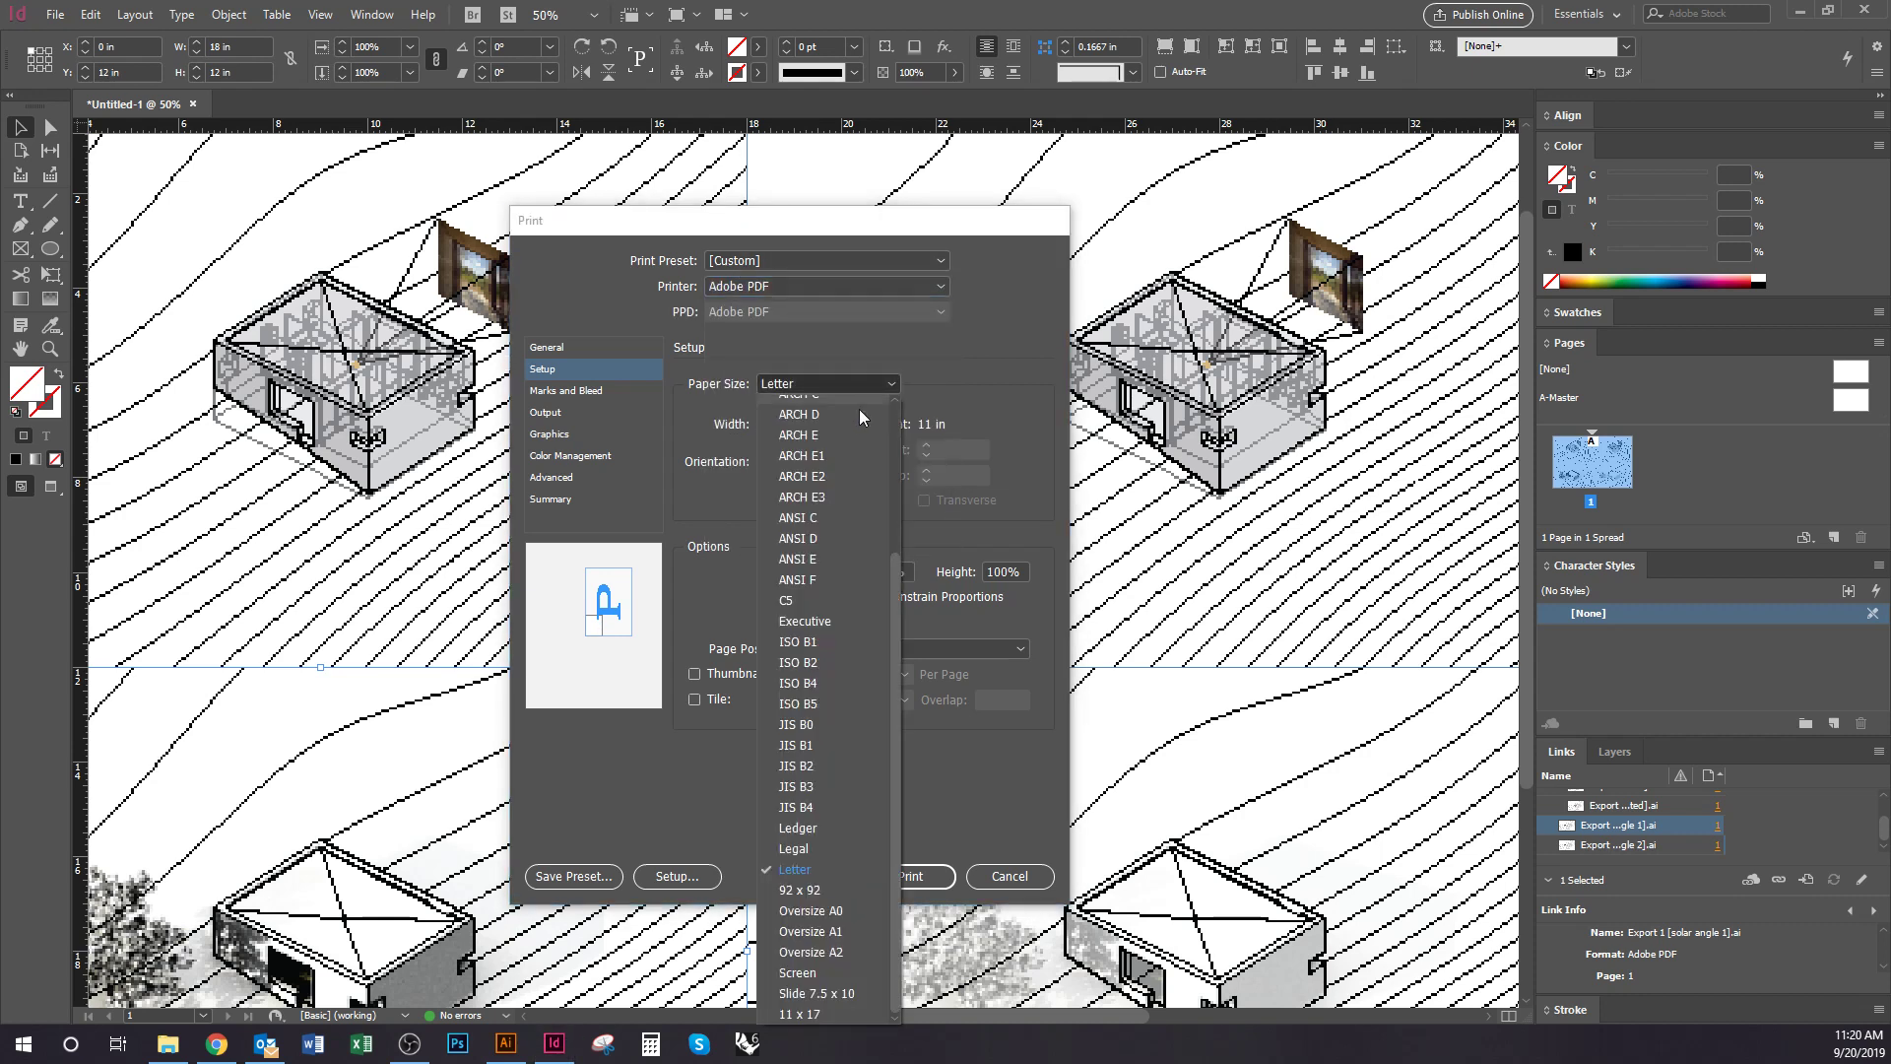
left_click(841, 415)
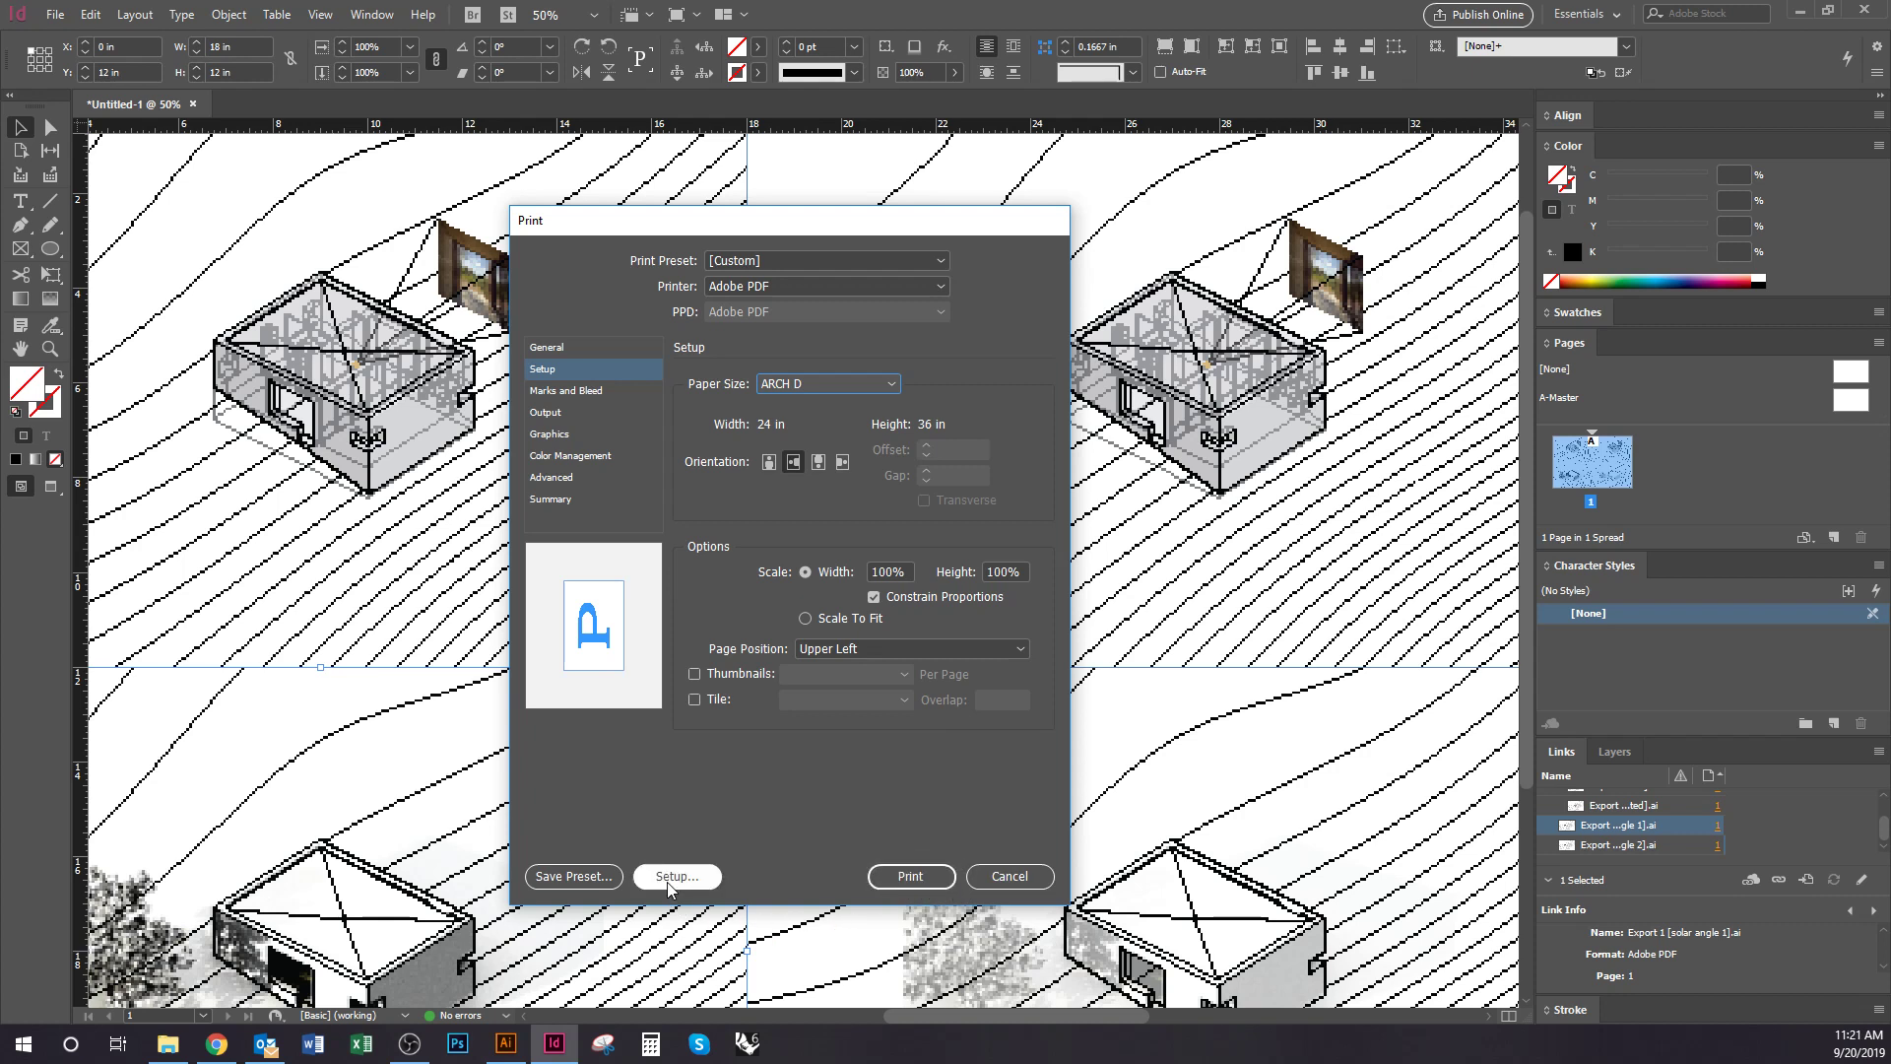
left_click(995, 876)
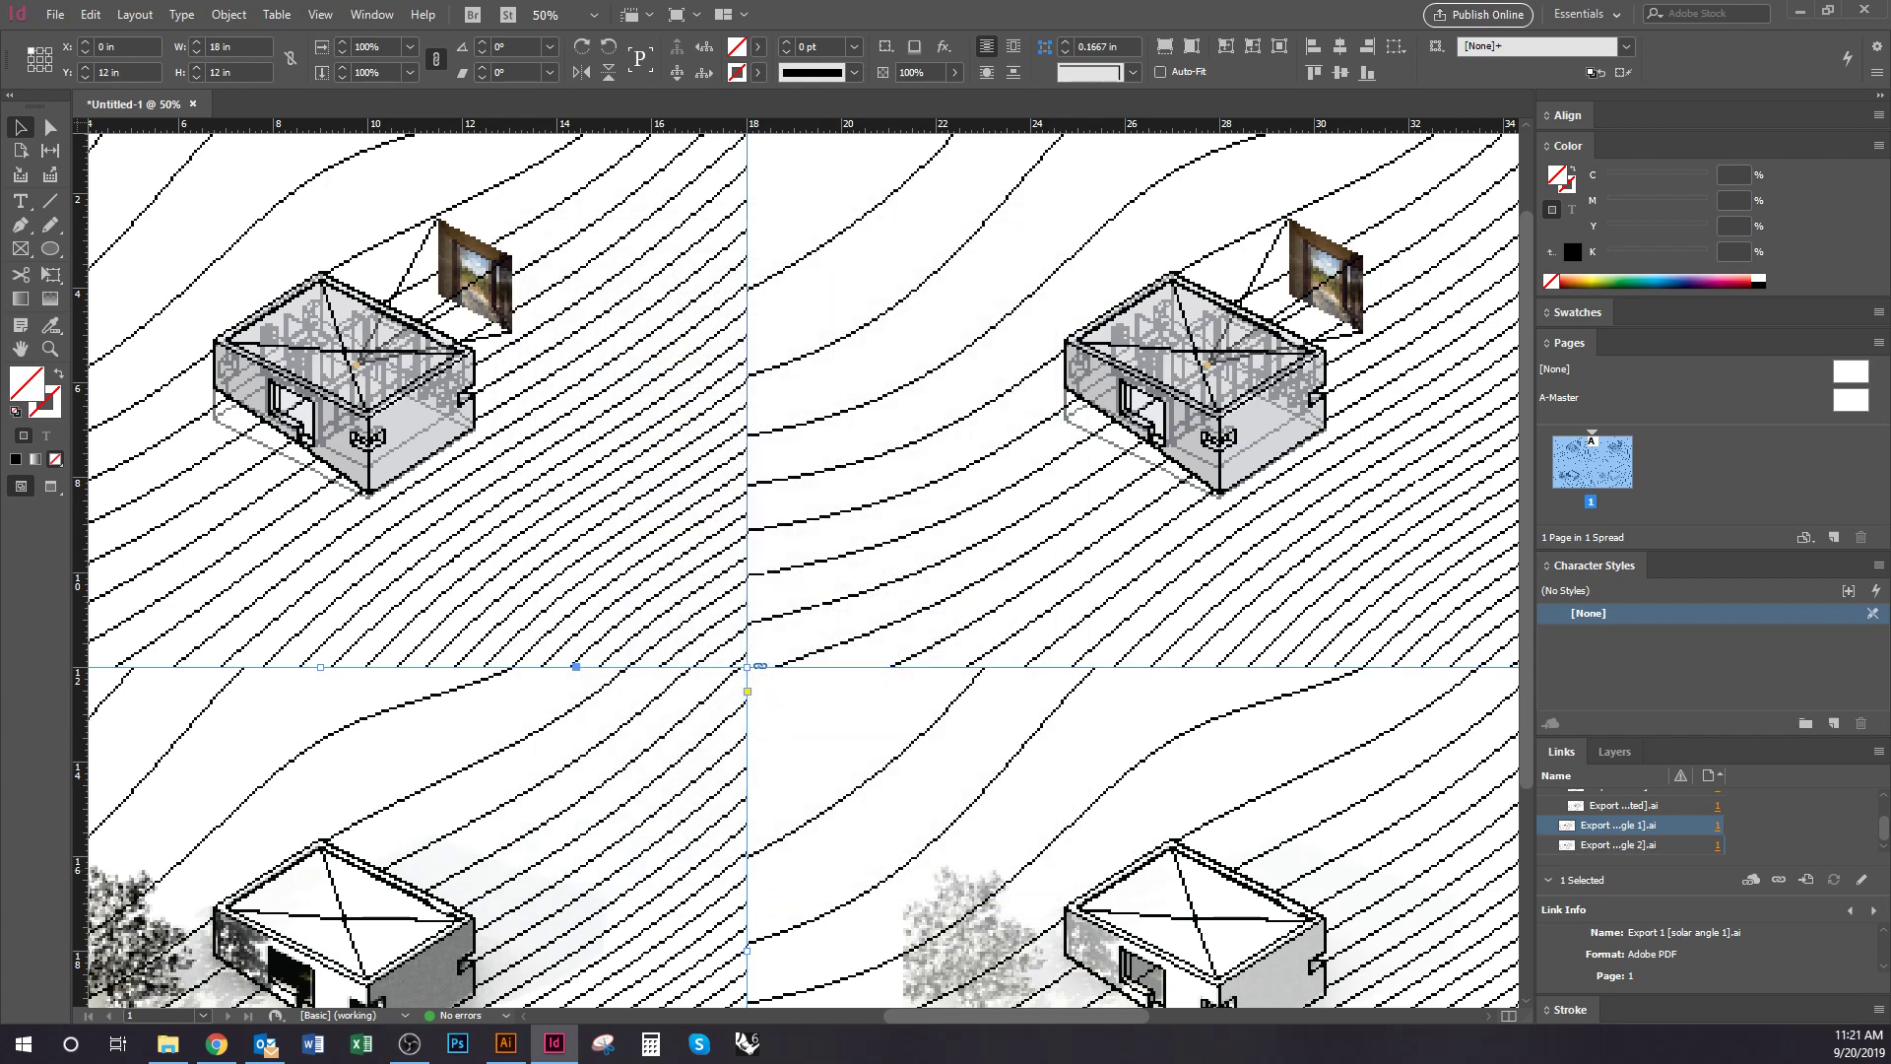